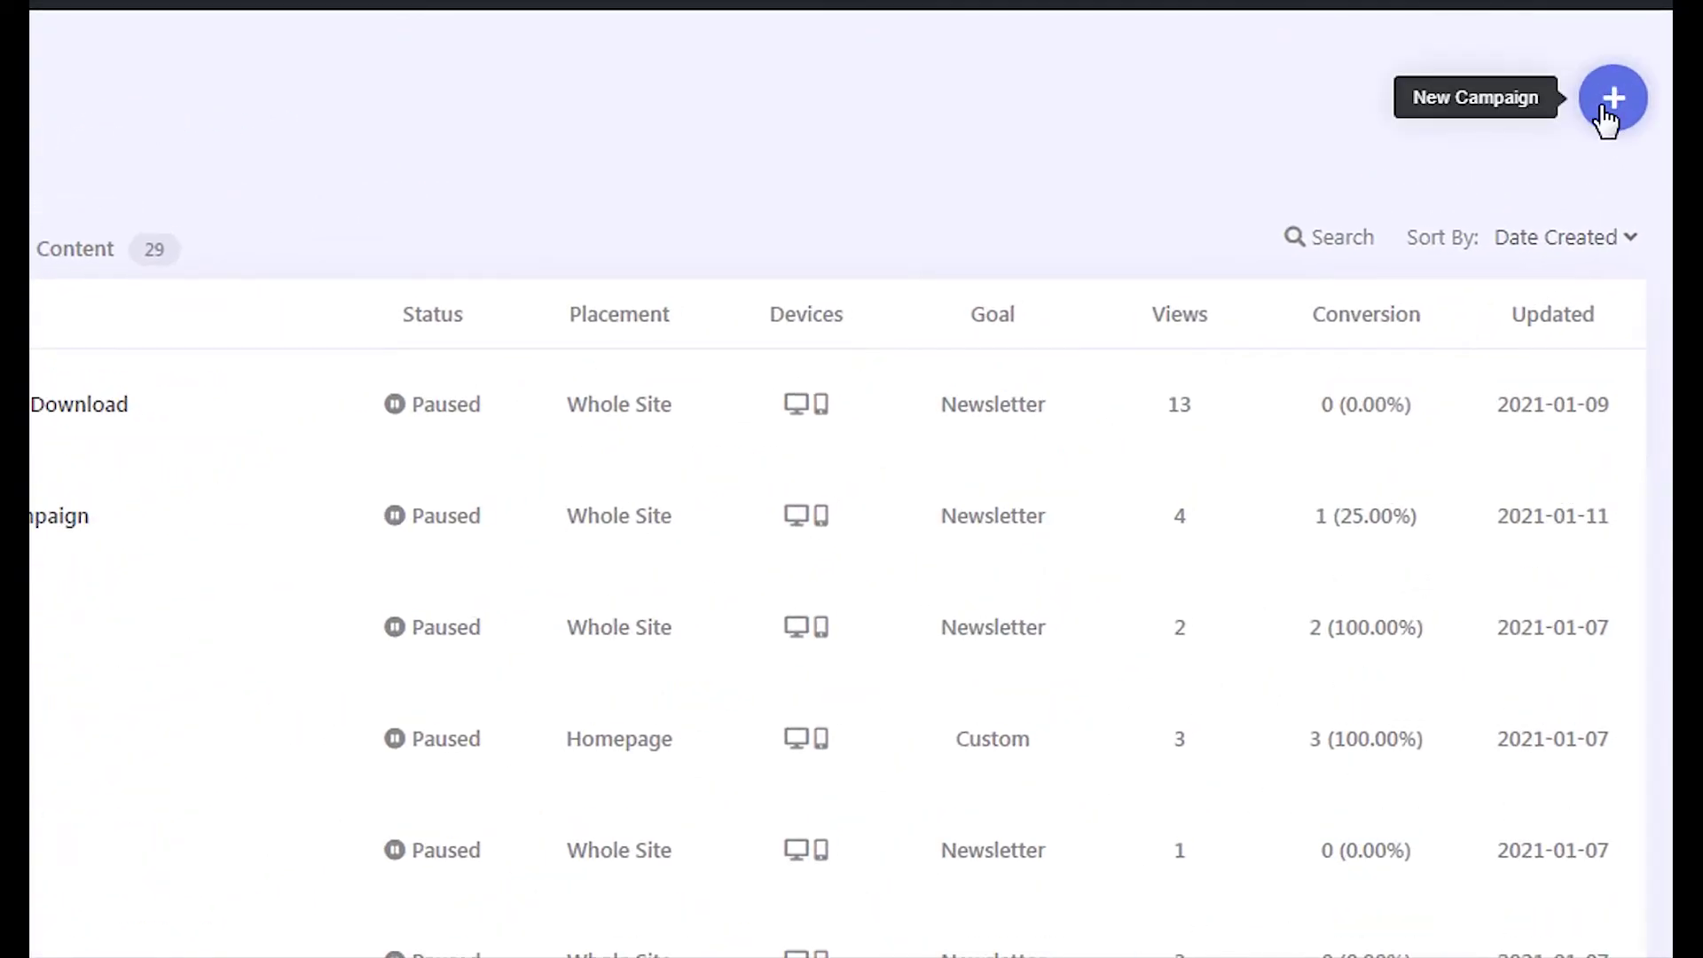
From the All Campaigns list, bring up the options for starting a new campaign
{"action": "left_click", "coordinate": [1607, 118]}
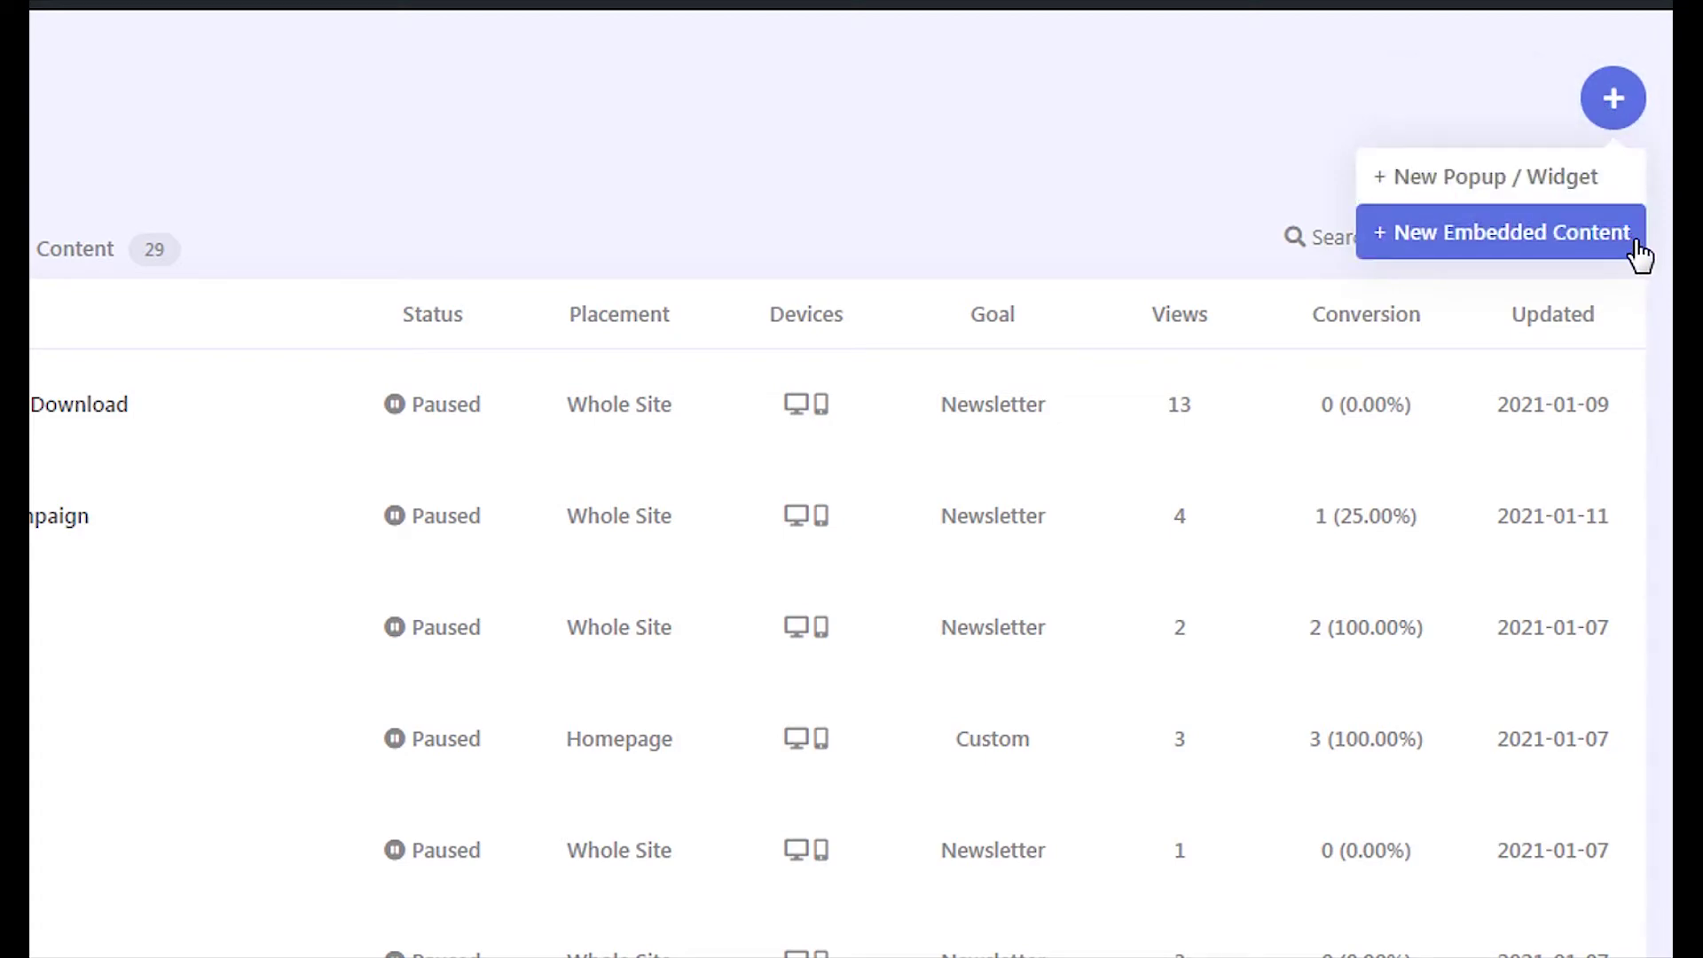
Create a new blank popup/widget named 'Emotional Intelligence Quiz'
{"action": "left_click", "coordinate": [1605, 184]}
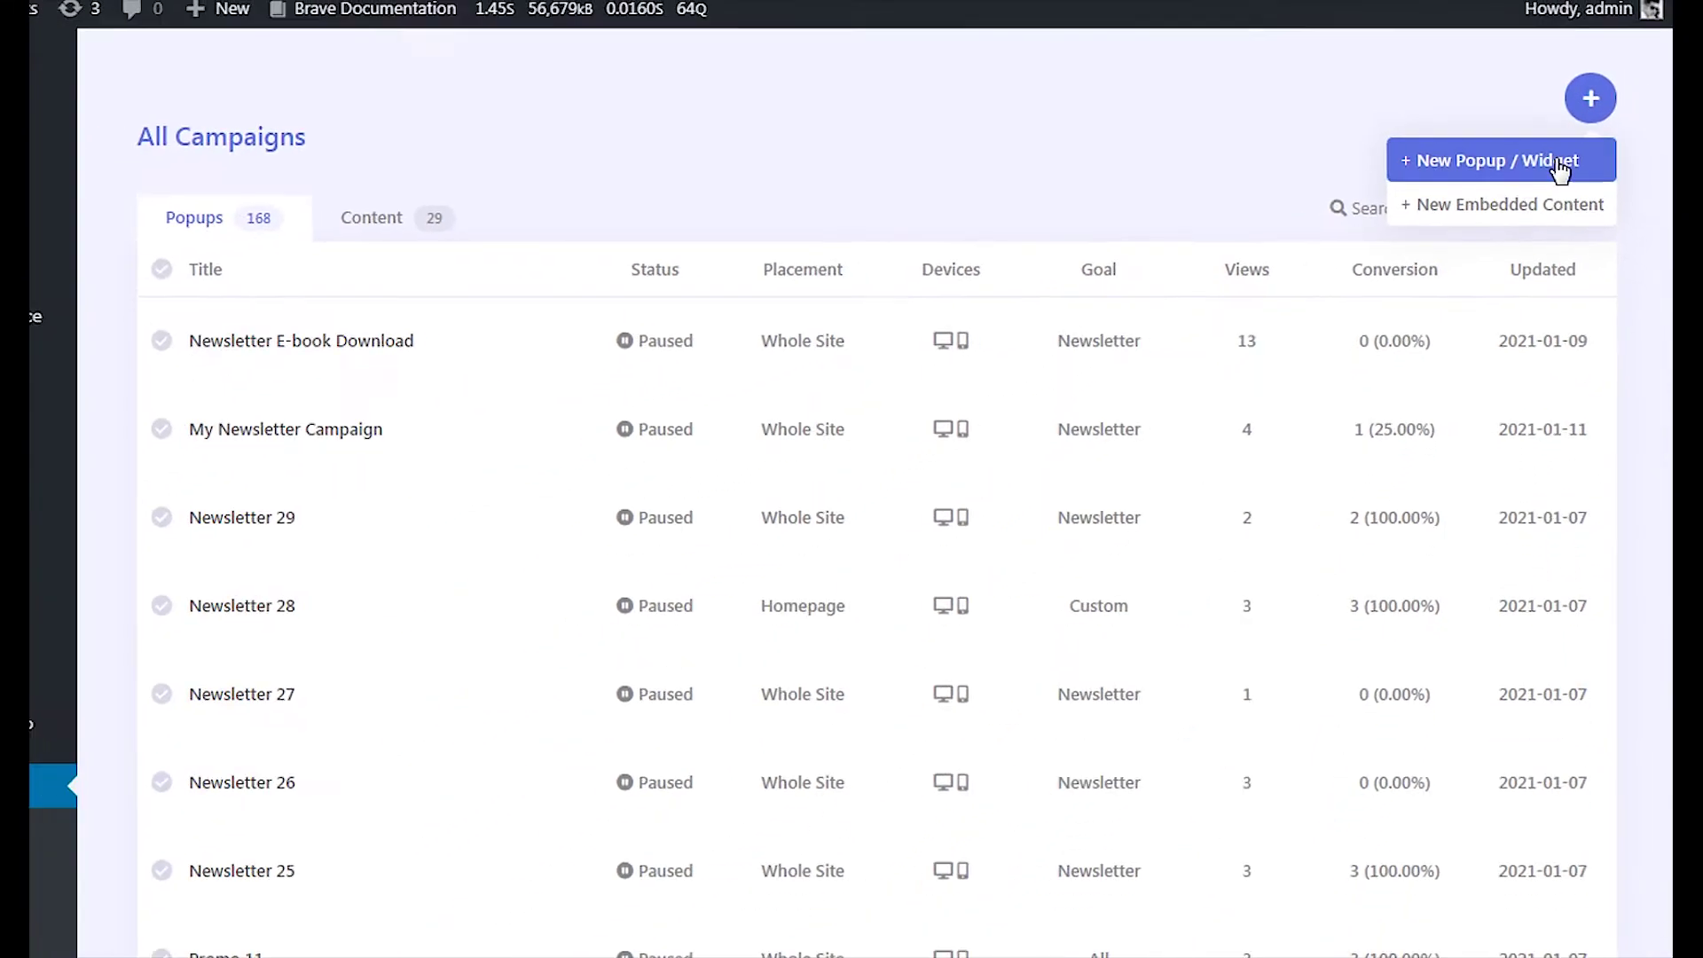
{"action": "left_click", "coordinate": [1552, 153]}
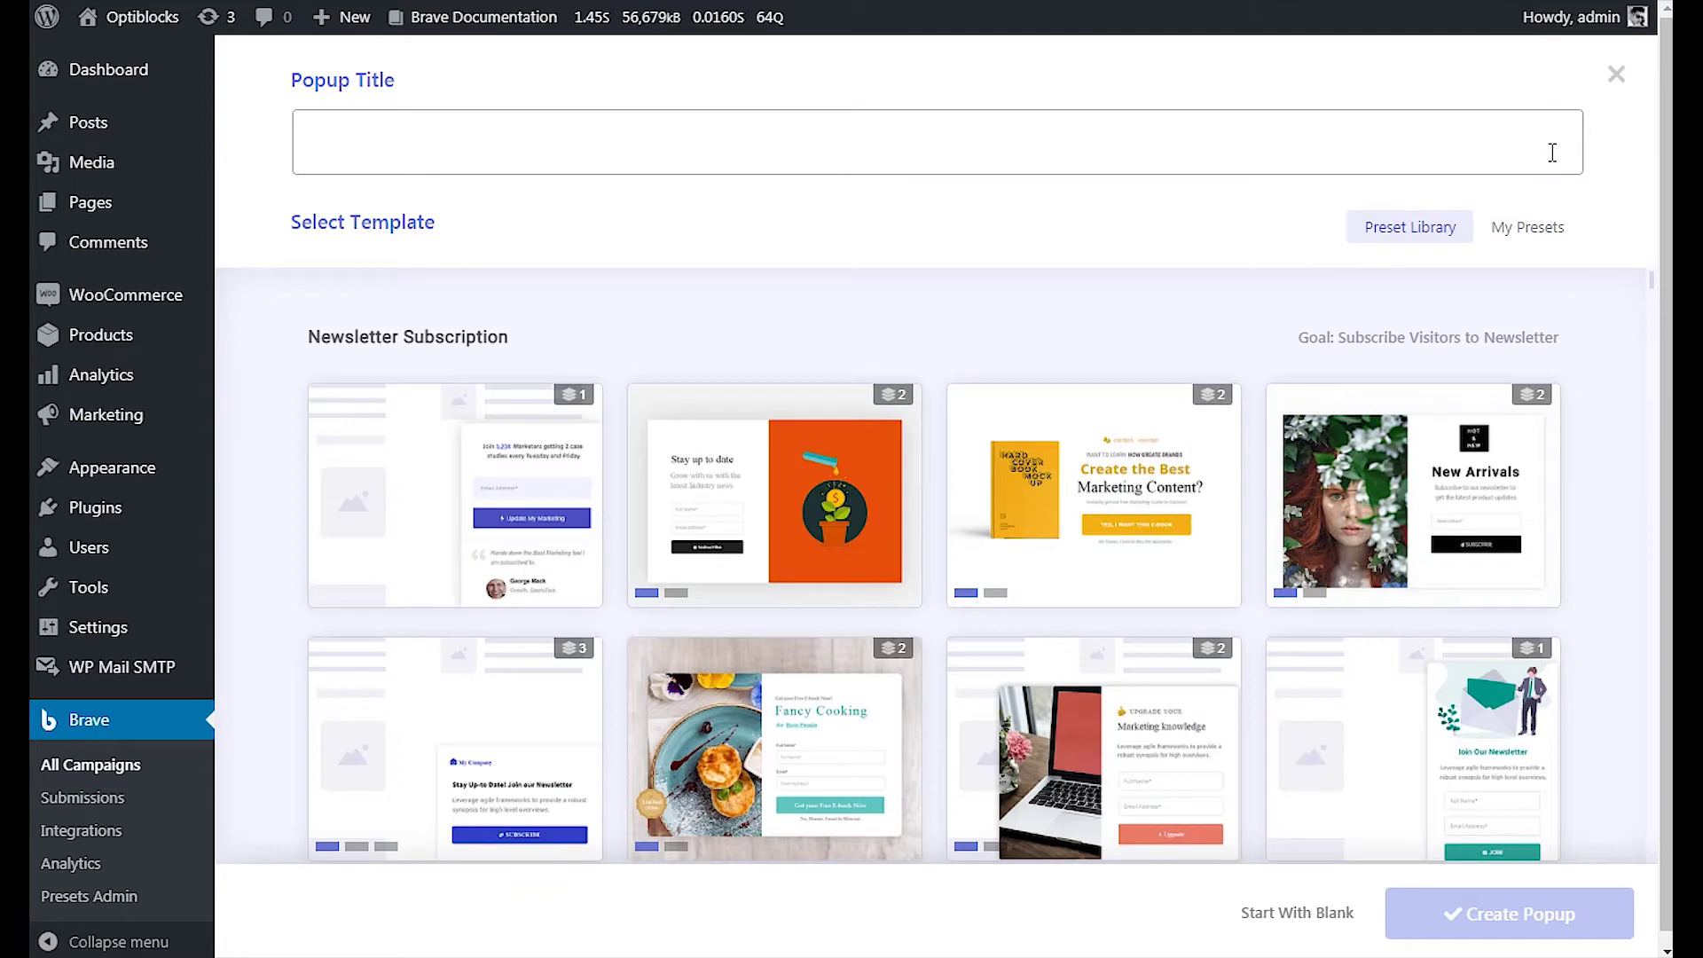
{"action": "type", "text": "Emotional Intelligence Quiz"}
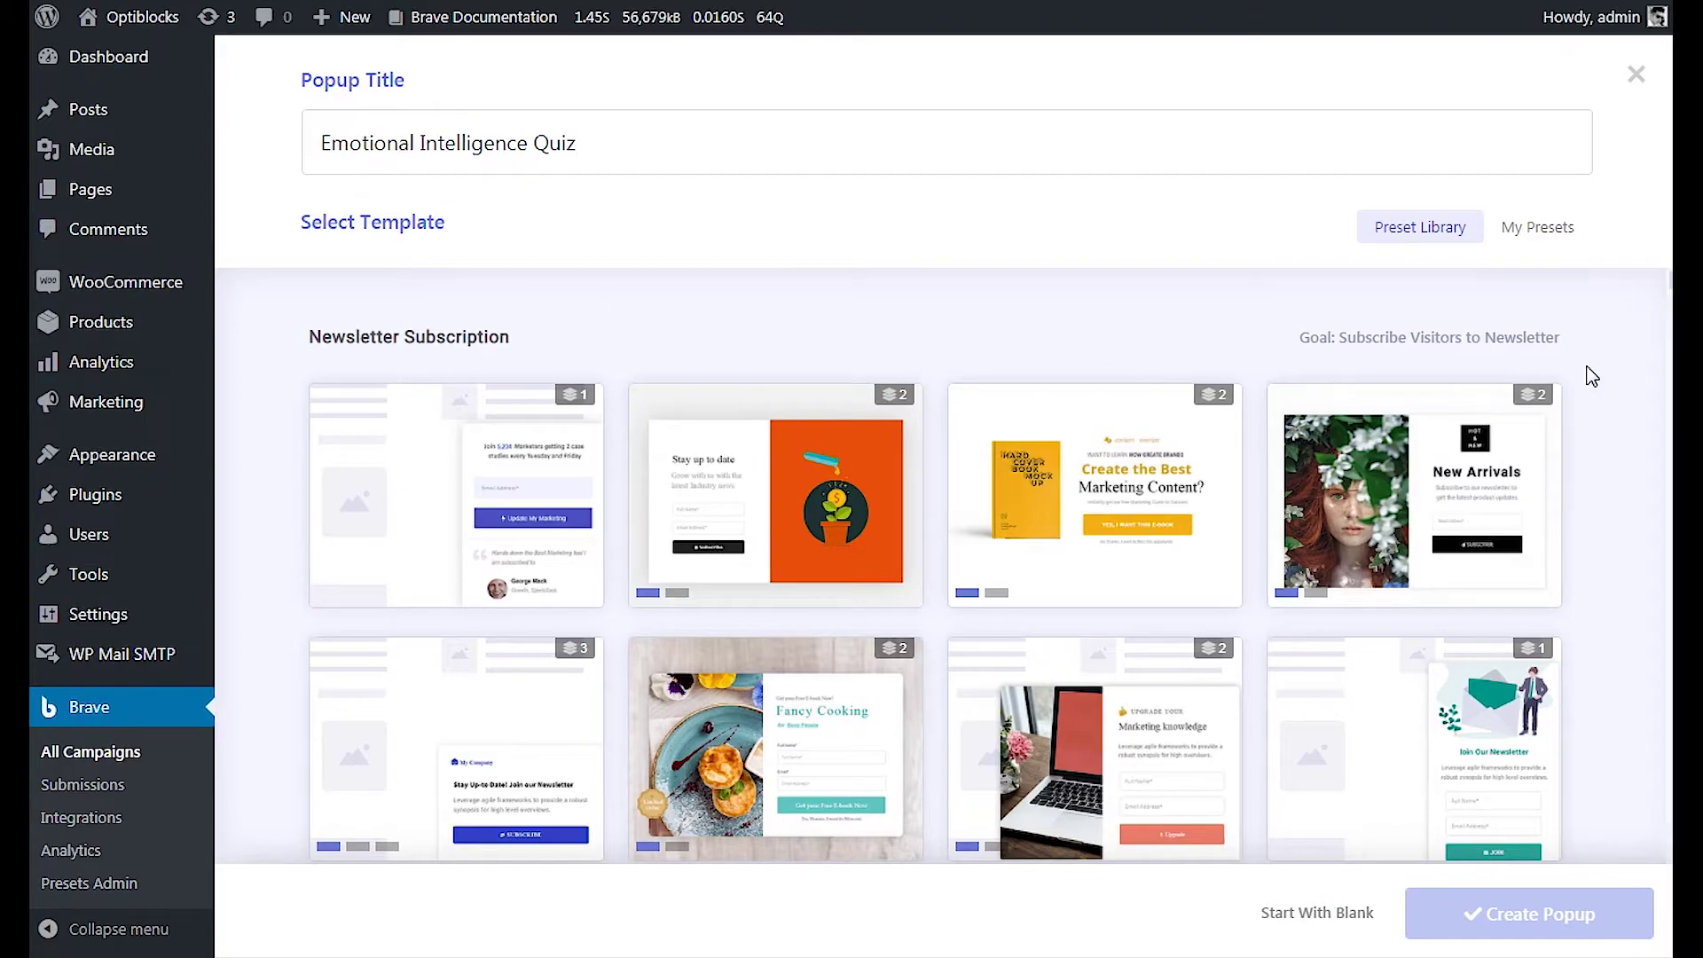
{"action": "left_click_drag", "start_coordinate": [1667, 296], "coordinate": [1655, 477]}
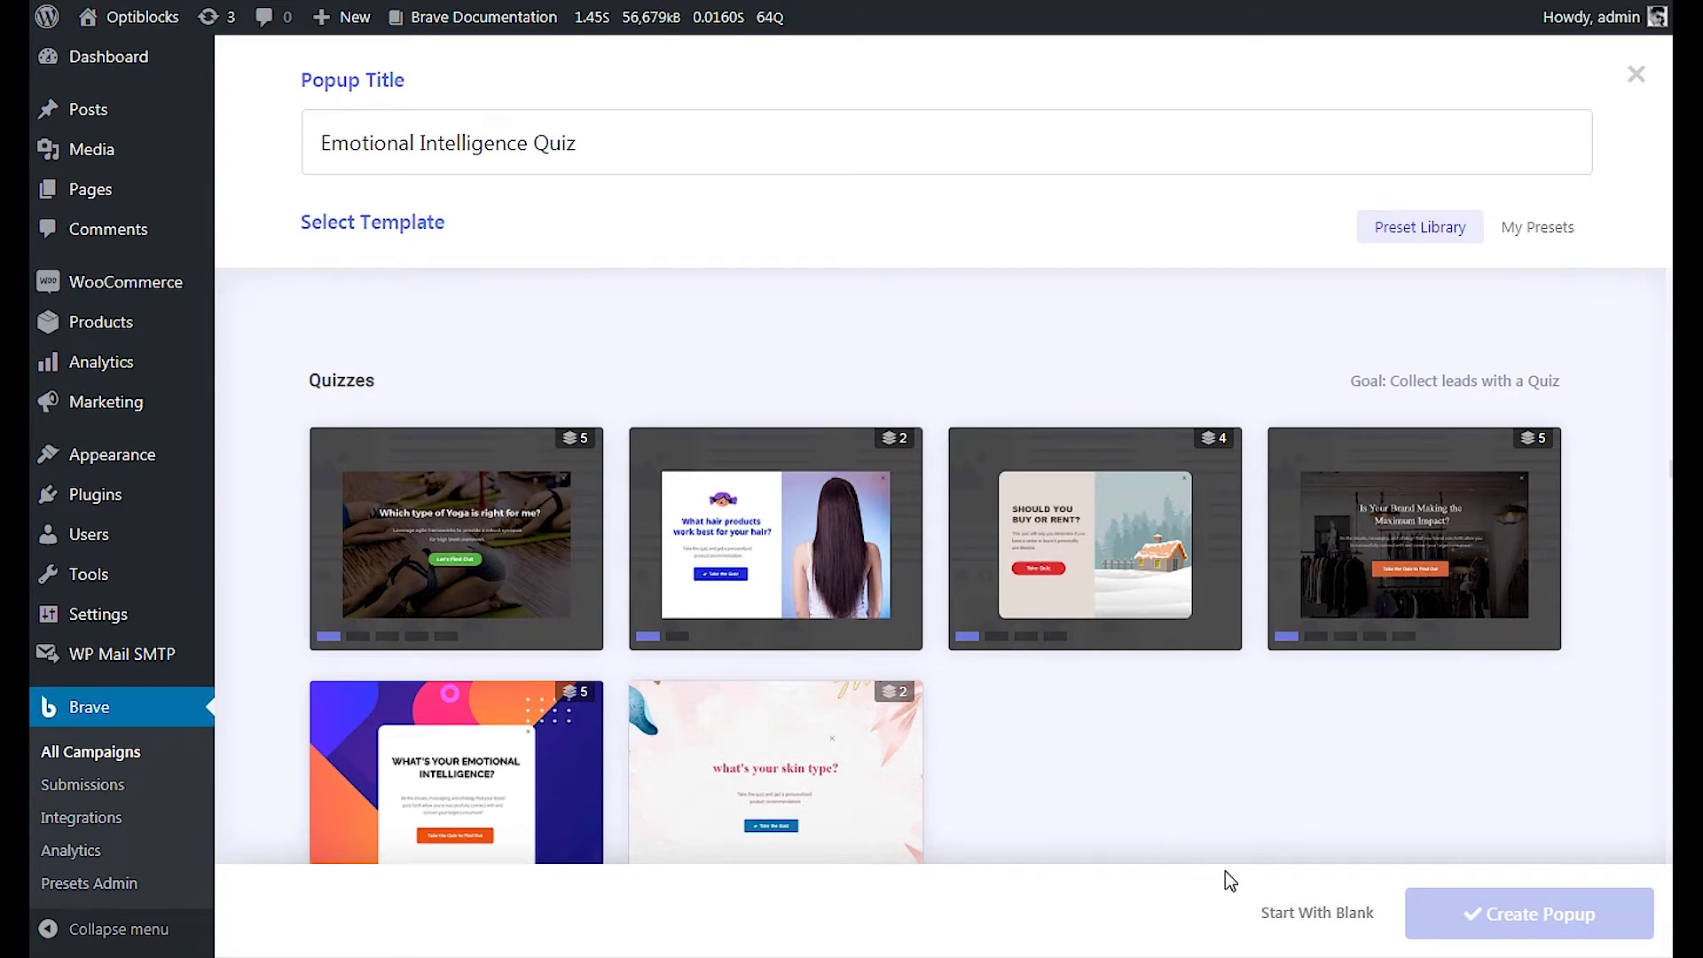
{"action": "left_click", "coordinate": [1320, 921]}
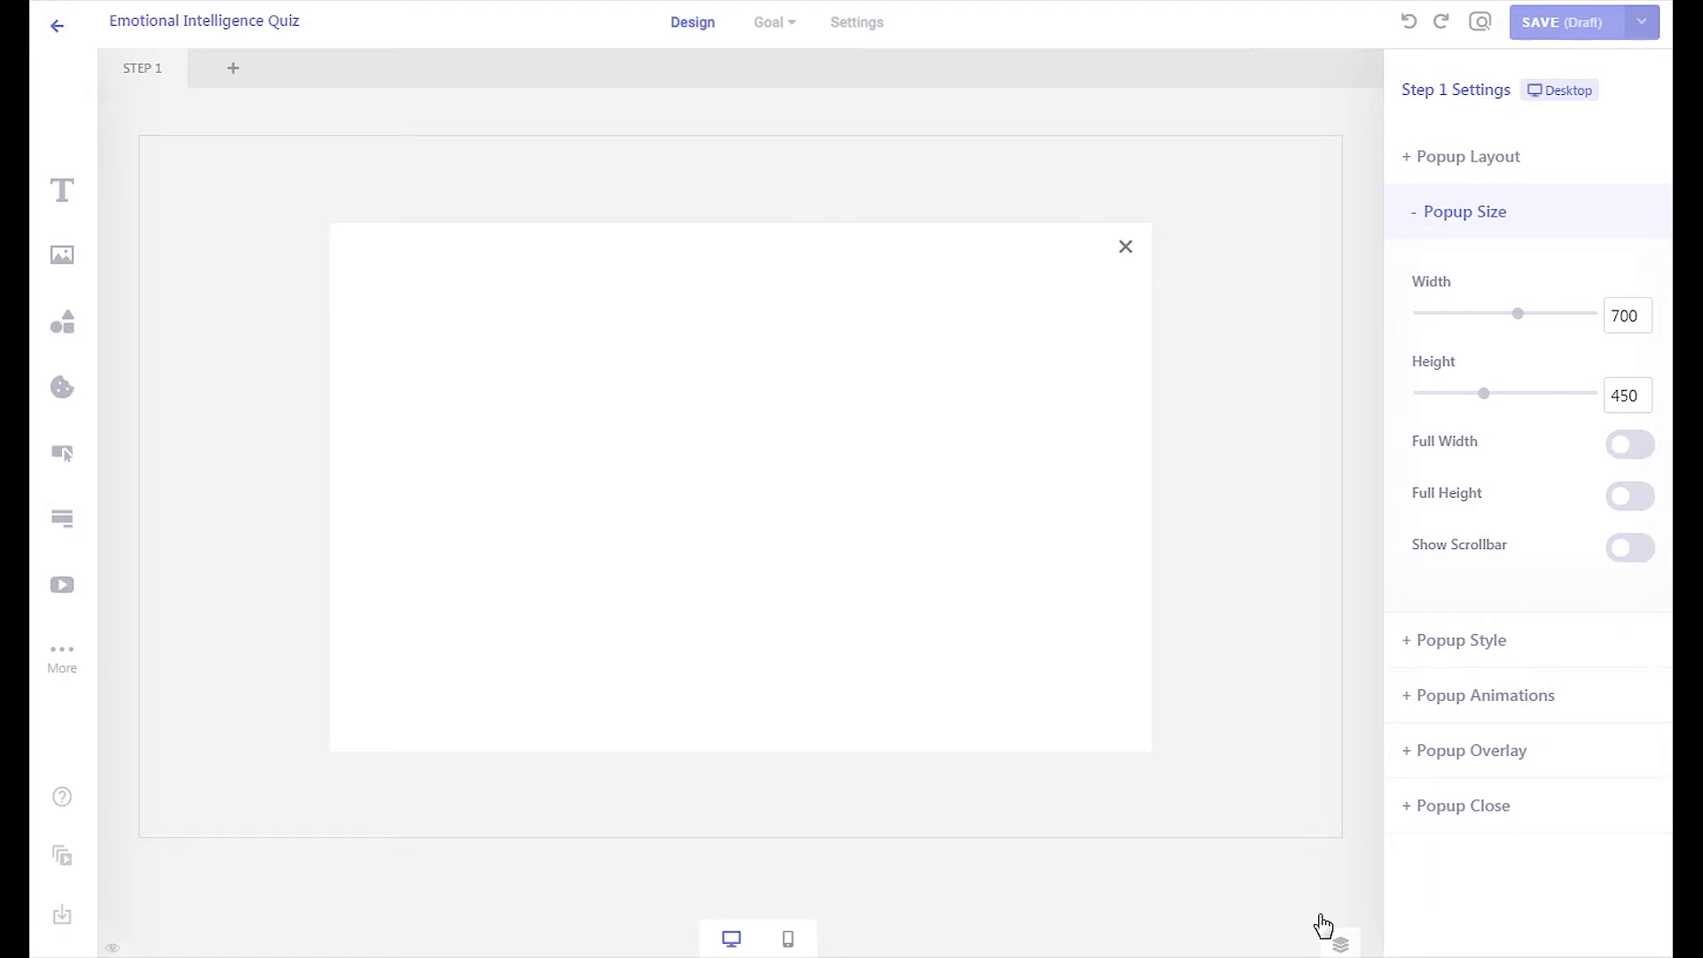
Narrow the popup's width and give it a shadow
{"action": "left_click_drag", "start_coordinate": [1518, 313], "coordinate": [1486, 319]}
{"action": "left_click", "coordinate": [1461, 640]}
{"action": "left_click", "coordinate": [1596, 333]}
{"action": "left_click", "coordinate": [1464, 496]}
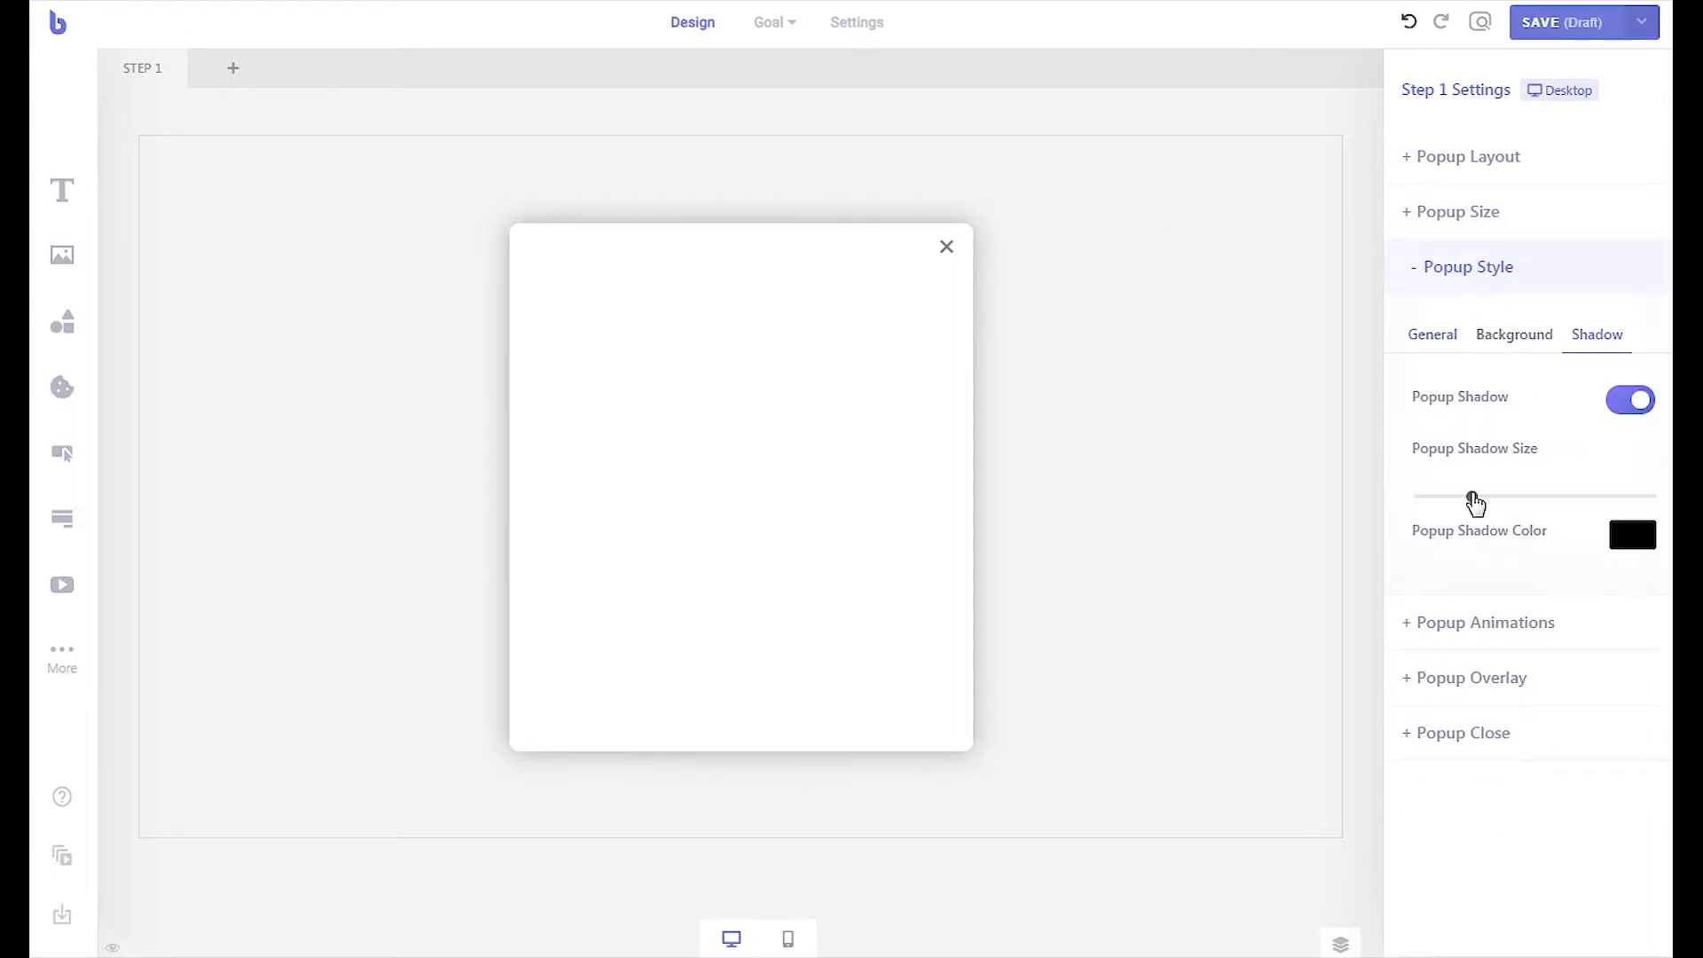
Add the heading 'WHAT'S YOUR EMOTIONAL INTELLIGENCE?' in Arial Black with adjusted line height
{"action": "left_click", "coordinate": [62, 191]}
{"action": "type", "text": "WHAT'S YOUR EMOTIONAL INTELLIGENCE?"}
{"action": "left_click", "coordinate": [817, 464]}
{"action": "left_click", "coordinate": [759, 381]}
{"action": "left_click", "coordinate": [1588, 310]}
{"action": "left_click", "coordinate": [1637, 249]}
{"action": "left_click_drag", "start_coordinate": [924, 431], "coordinate": [966, 429]}
Add a centred intro paragraph below the heading and change its text colour
{"action": "left_click_drag", "start_coordinate": [62, 191], "coordinate": [647, 479]}
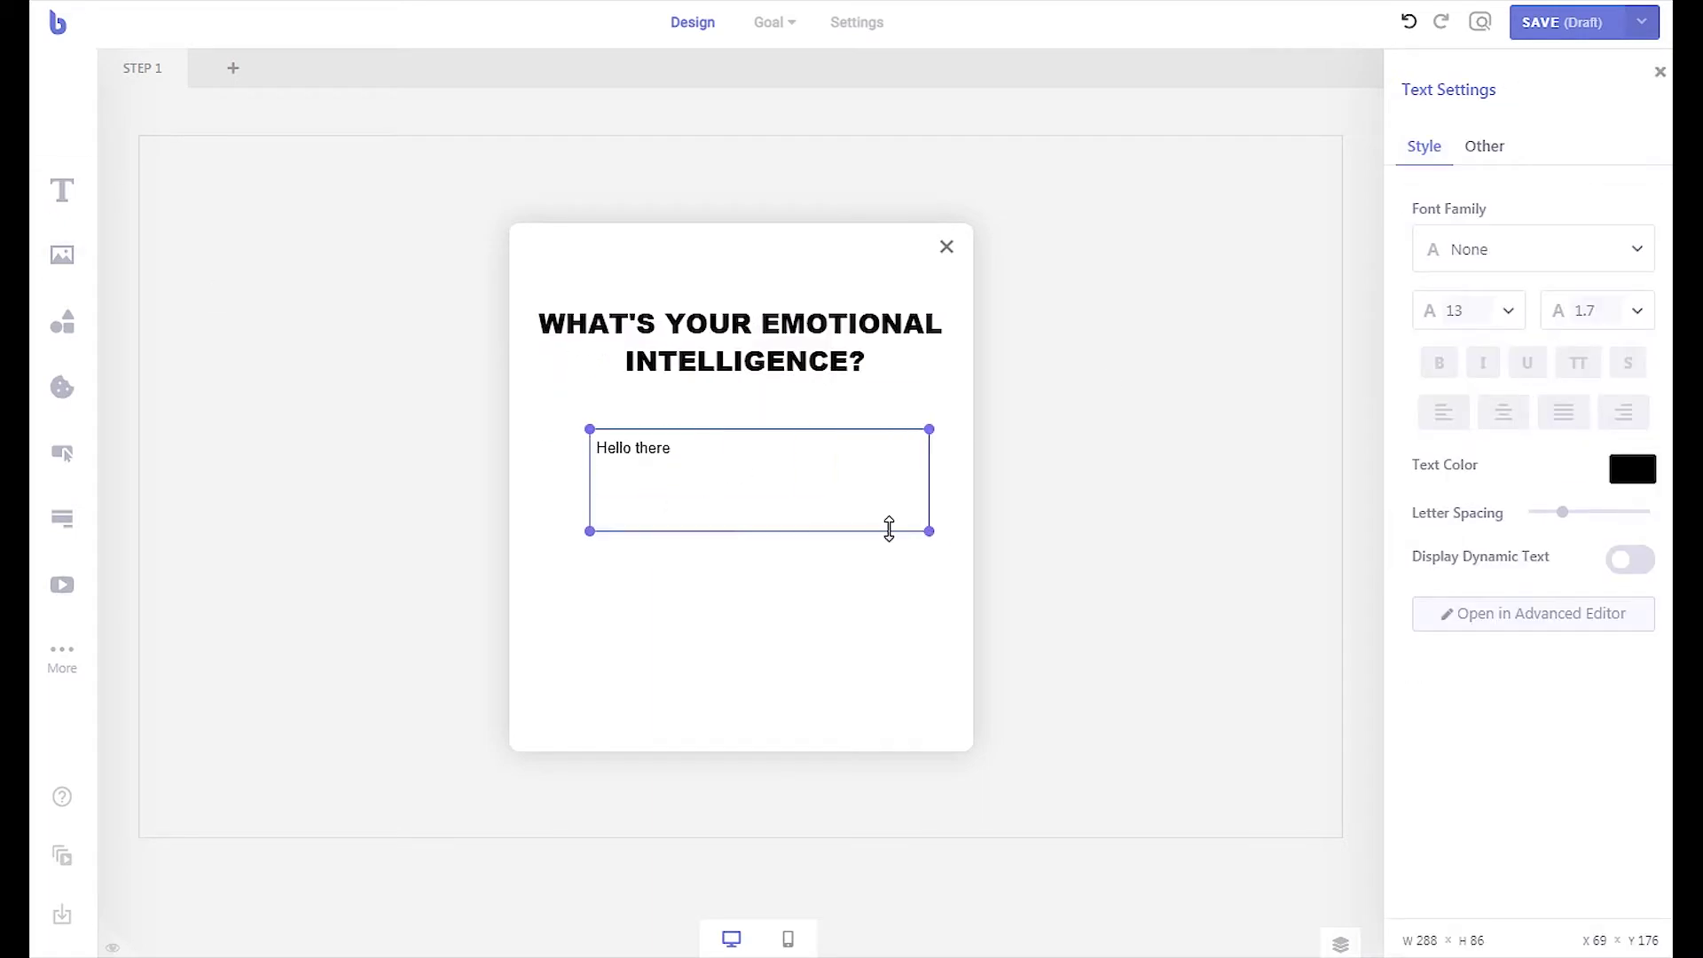
{"action": "double_click", "coordinate": [634, 448]}
{"action": "key", "text": "ctrl+a"}
{"action": "type", "text": "Do the visuals, messaging, and strategy that your brand puts forth allow you to successfully connect with and convert your target consumers?"}
{"action": "left_click", "coordinate": [1504, 412]}
{"action": "left_click", "coordinate": [1632, 468]}
{"action": "left_click", "coordinate": [771, 582]}
Add an enlarged orange-red 'Take The Quiz & Find Out' button with bold 15 text
{"action": "left_click_drag", "start_coordinate": [62, 453], "coordinate": [714, 550]}
{"action": "double_click", "coordinate": [820, 612]}
{"action": "type", "text": "Take The Quiz & Find Out"}
{"action": "left_click_drag", "start_coordinate": [837, 626], "coordinate": [894, 634]}
{"action": "left_click", "coordinate": [1632, 405]}
{"action": "left_click", "coordinate": [1588, 448]}
{"action": "left_click", "coordinate": [1612, 452]}
{"action": "double_click", "coordinate": [1632, 307]}
{"action": "type", "text": "15"}
{"action": "left_click", "coordinate": [1630, 547]}
Set the colourful library image as the popup overlay
{"action": "key", "text": "Escape"}
{"action": "left_click", "coordinate": [1540, 696]}
{"action": "left_click", "coordinate": [1648, 104]}
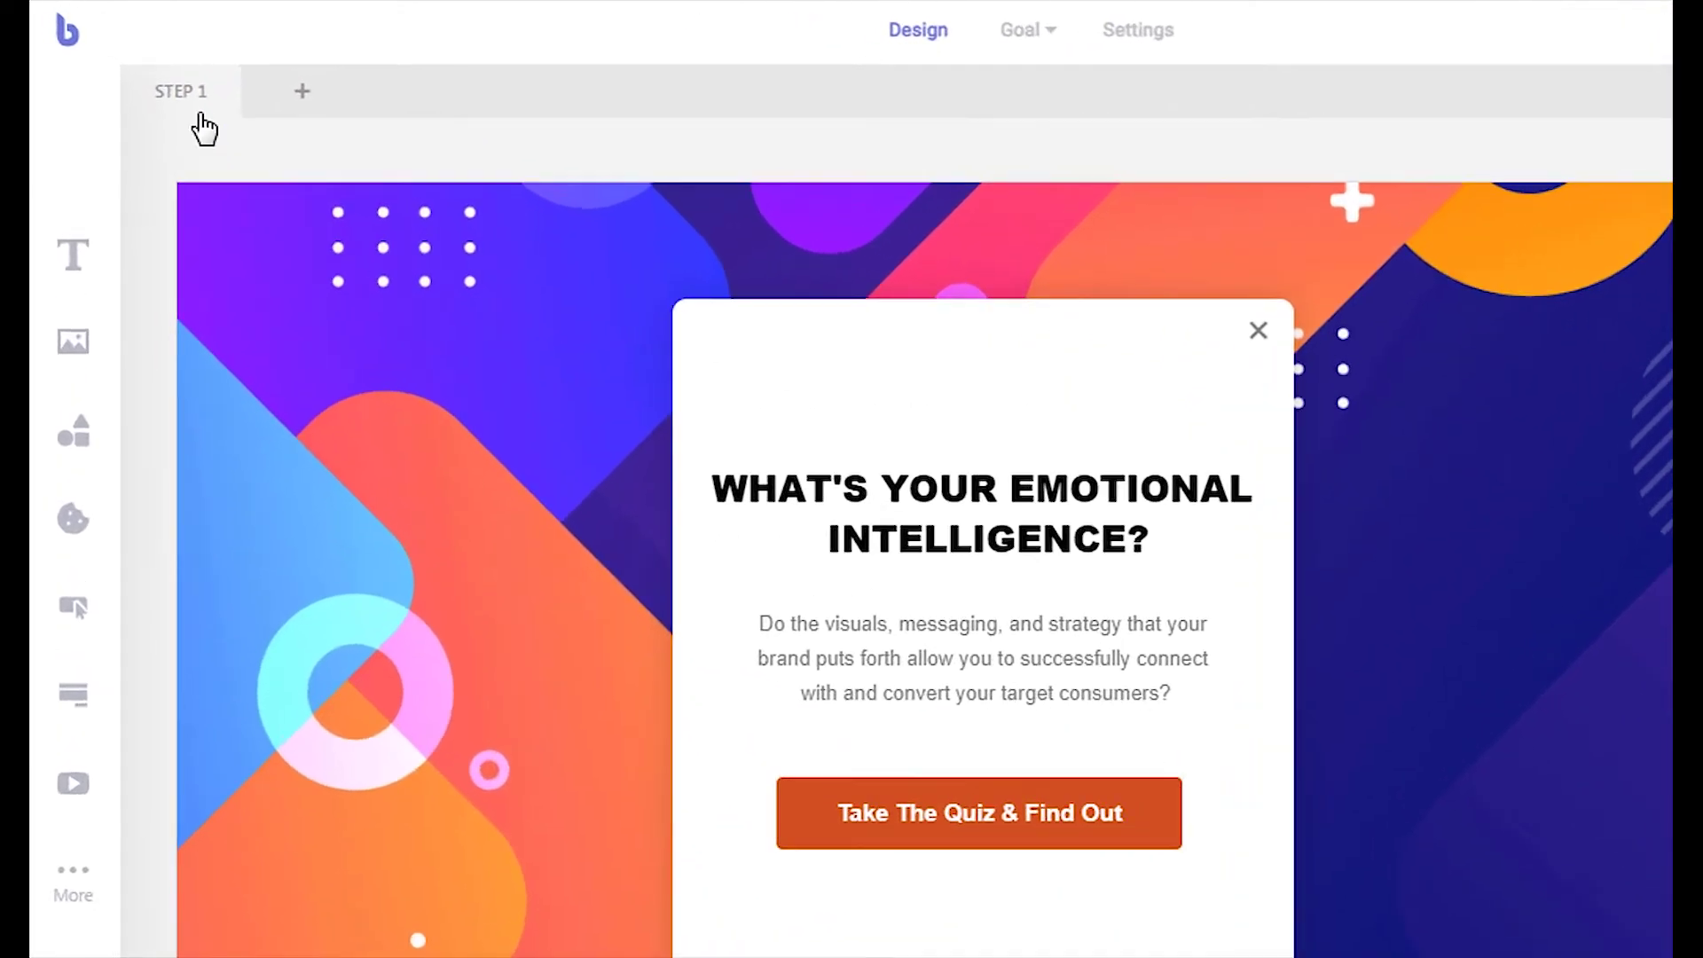
Duplicate step 1, delete its heading, paragraph and button, and add an enlarged form
{"action": "mouse_move", "coordinate": [164, 93]}
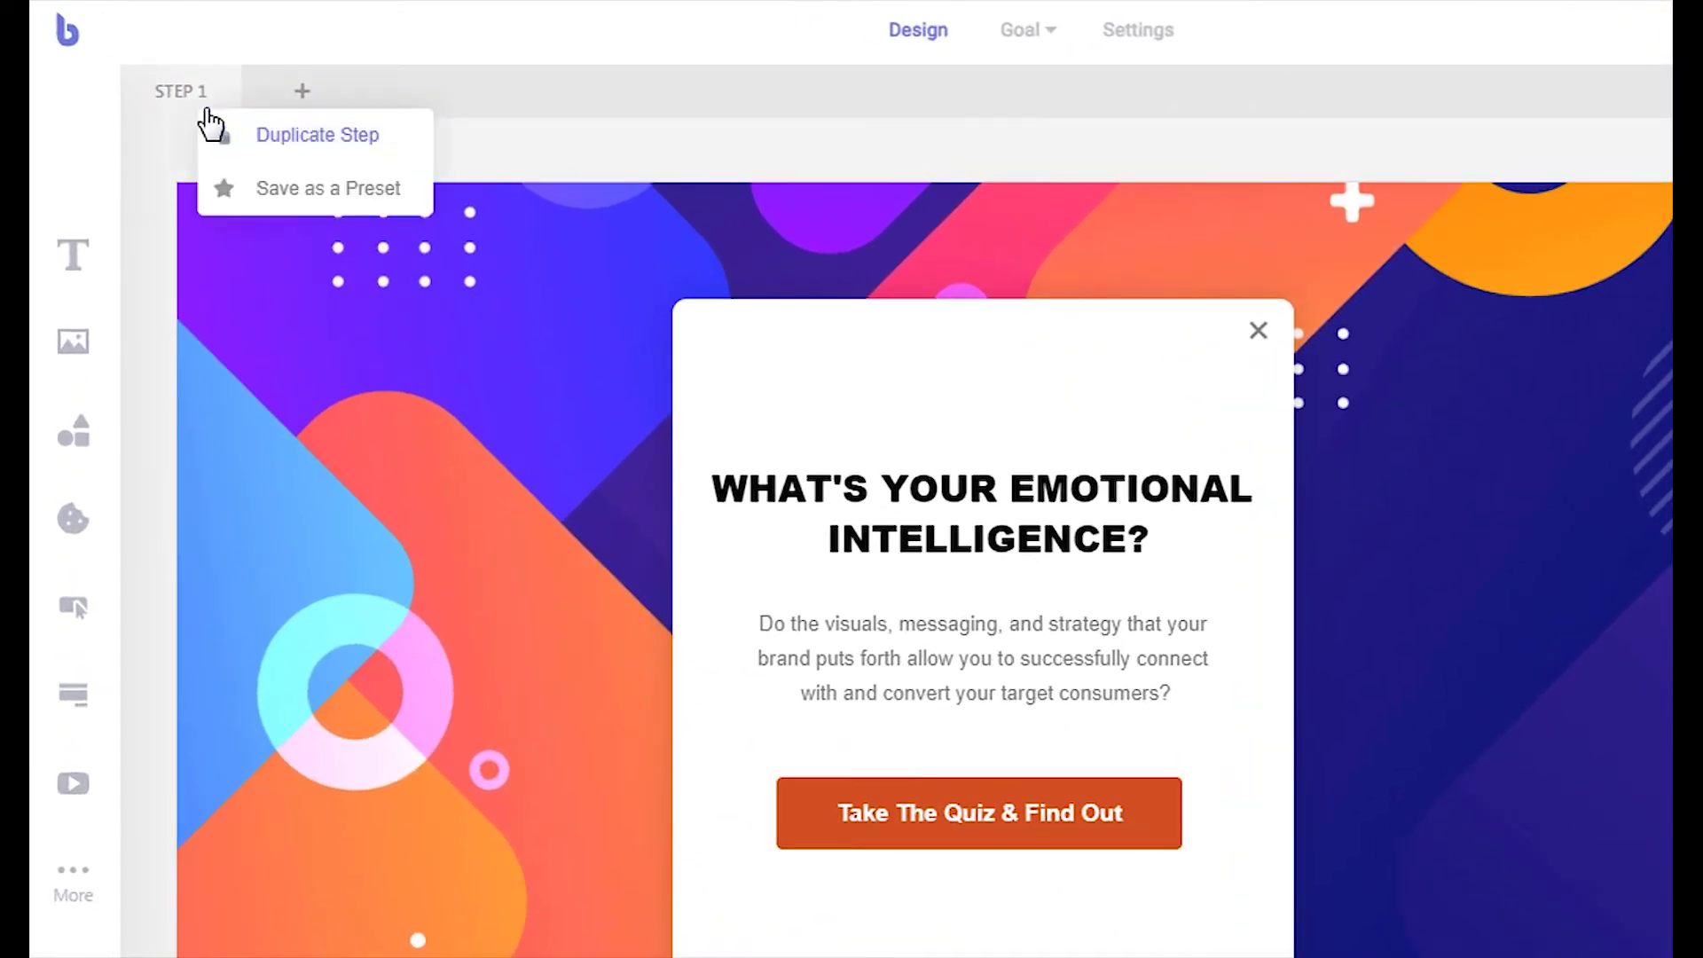
{"action": "left_click", "coordinate": [298, 149]}
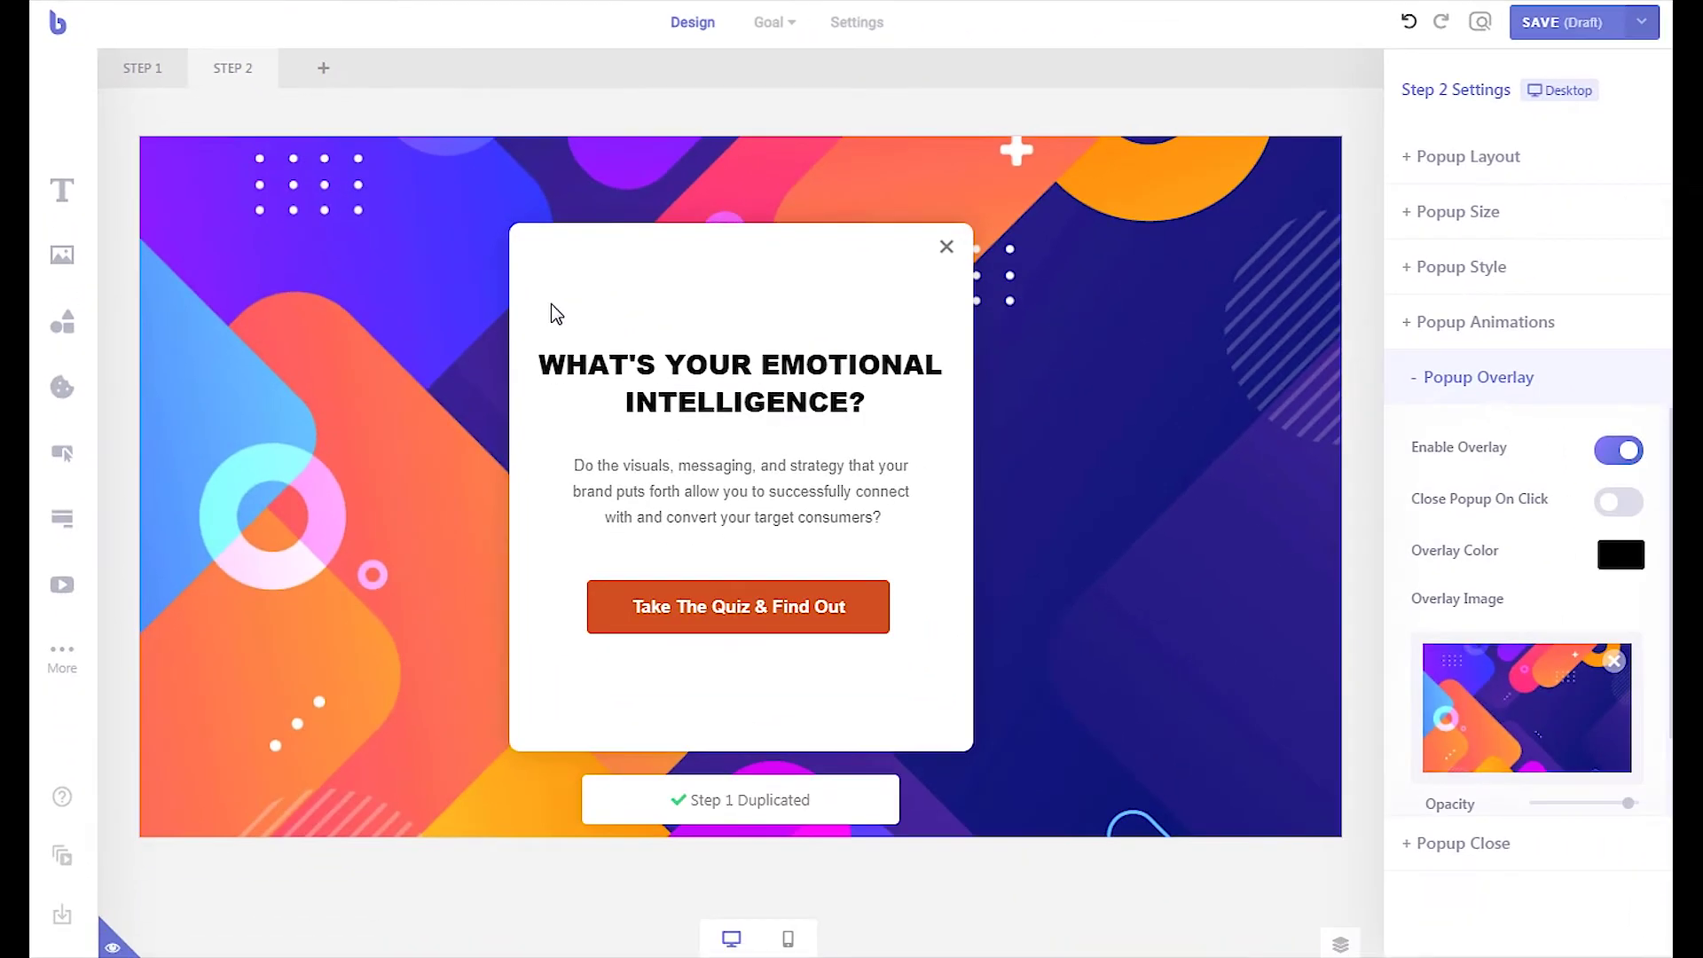
{"action": "left_click_drag", "start_coordinate": [640, 355], "coordinate": [1064, 797]}
{"action": "left_click_drag", "start_coordinate": [915, 681], "coordinate": [913, 684]}
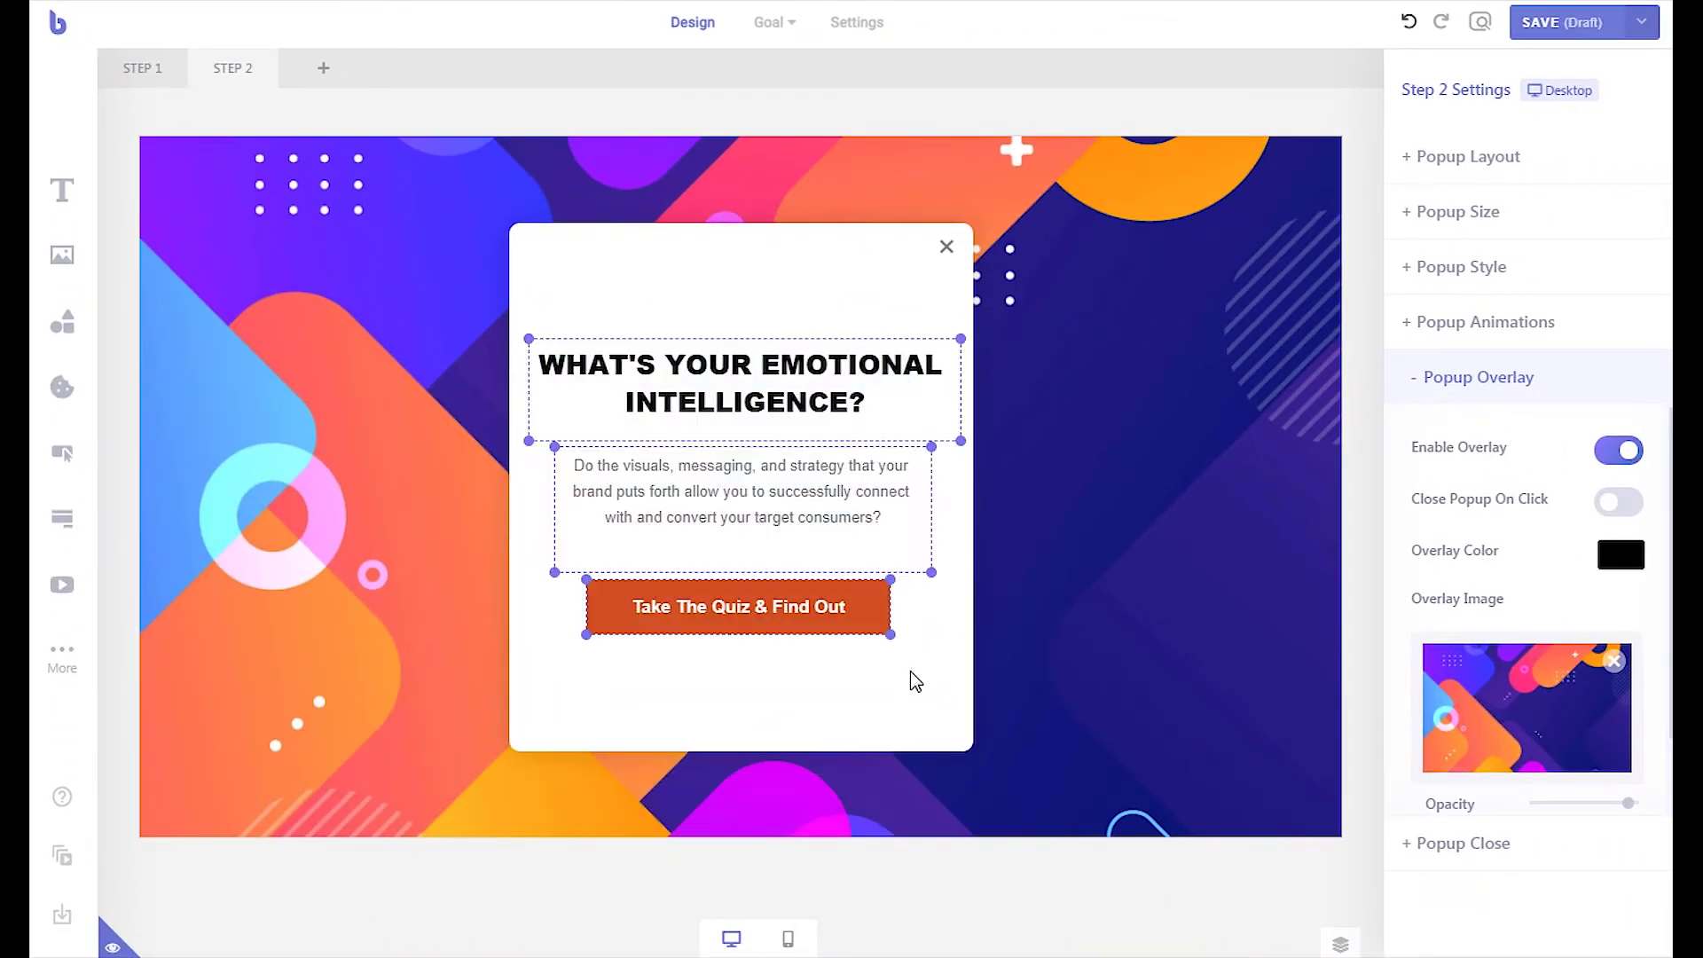
{"action": "key", "text": "Delete"}
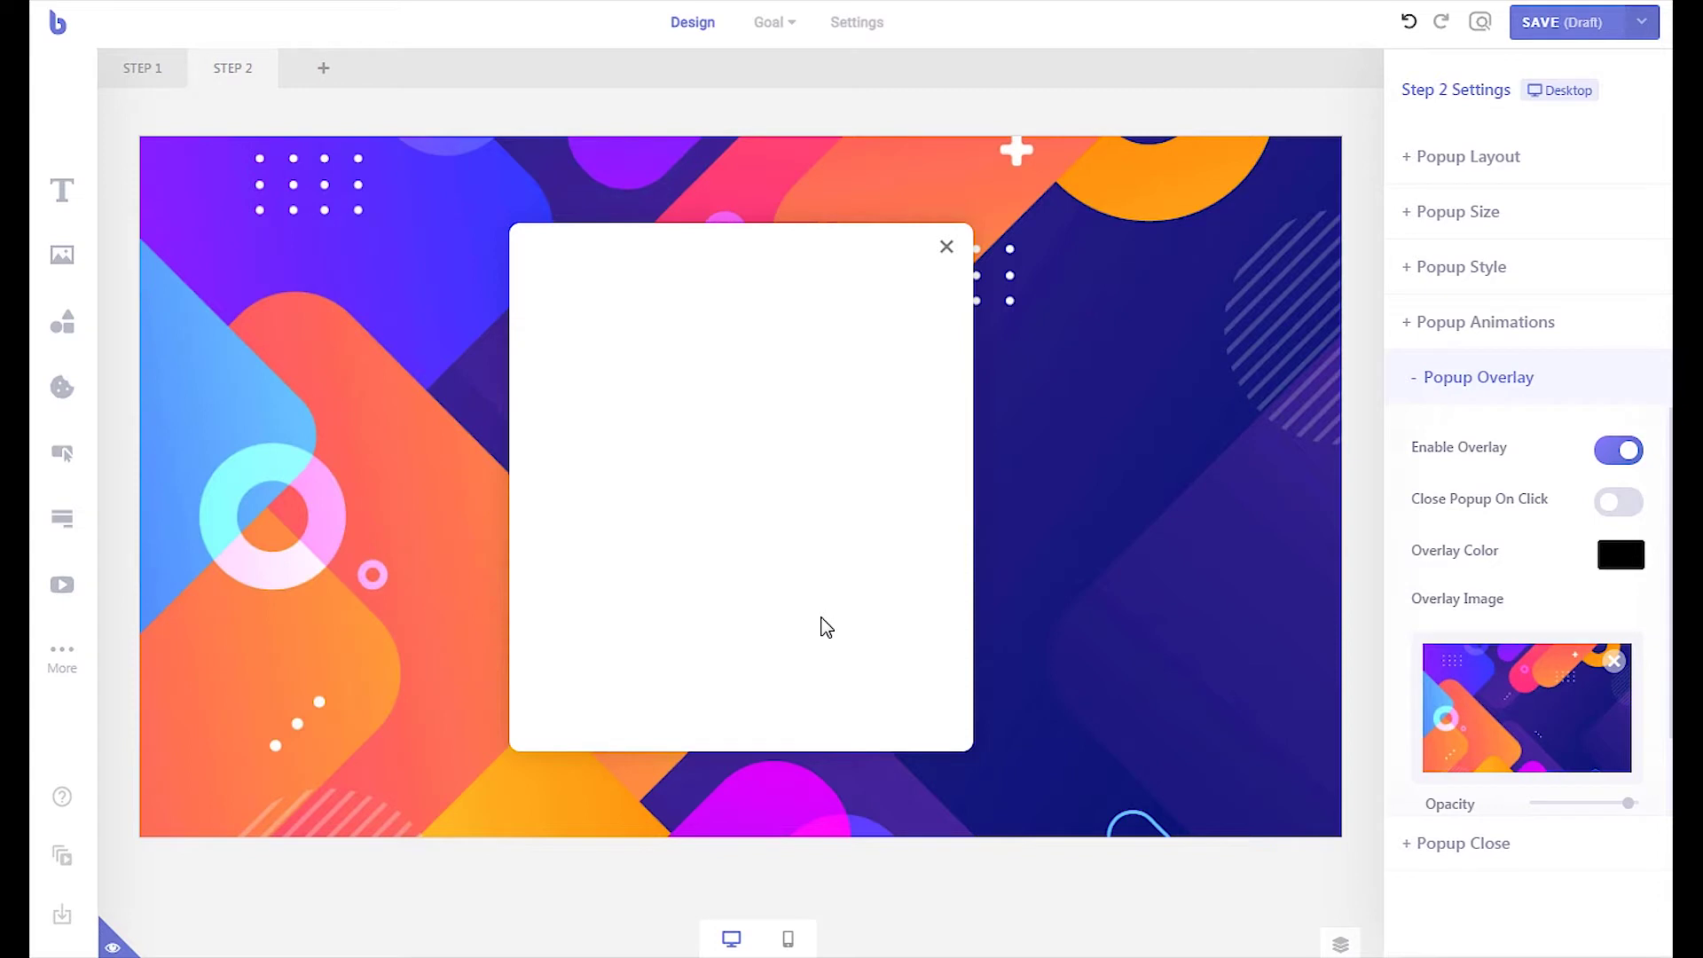
{"action": "left_click_drag", "start_coordinate": [76, 532], "coordinate": [683, 383]}
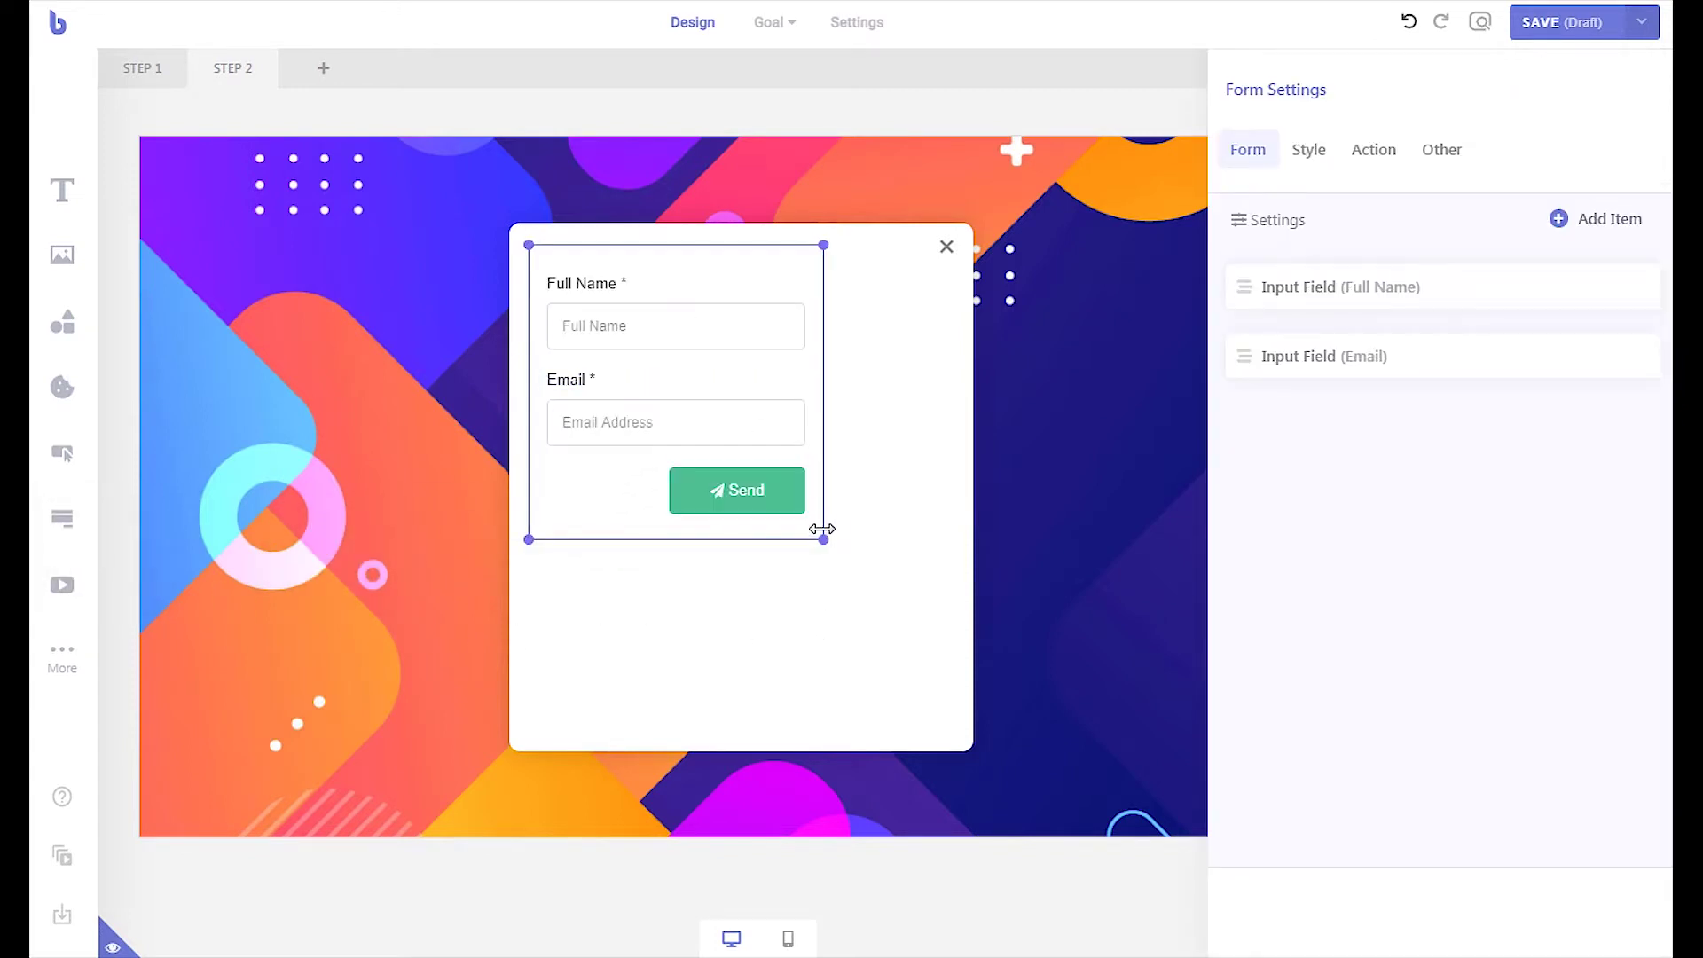
{"action": "left_click_drag", "start_coordinate": [822, 537], "coordinate": [935, 673]}
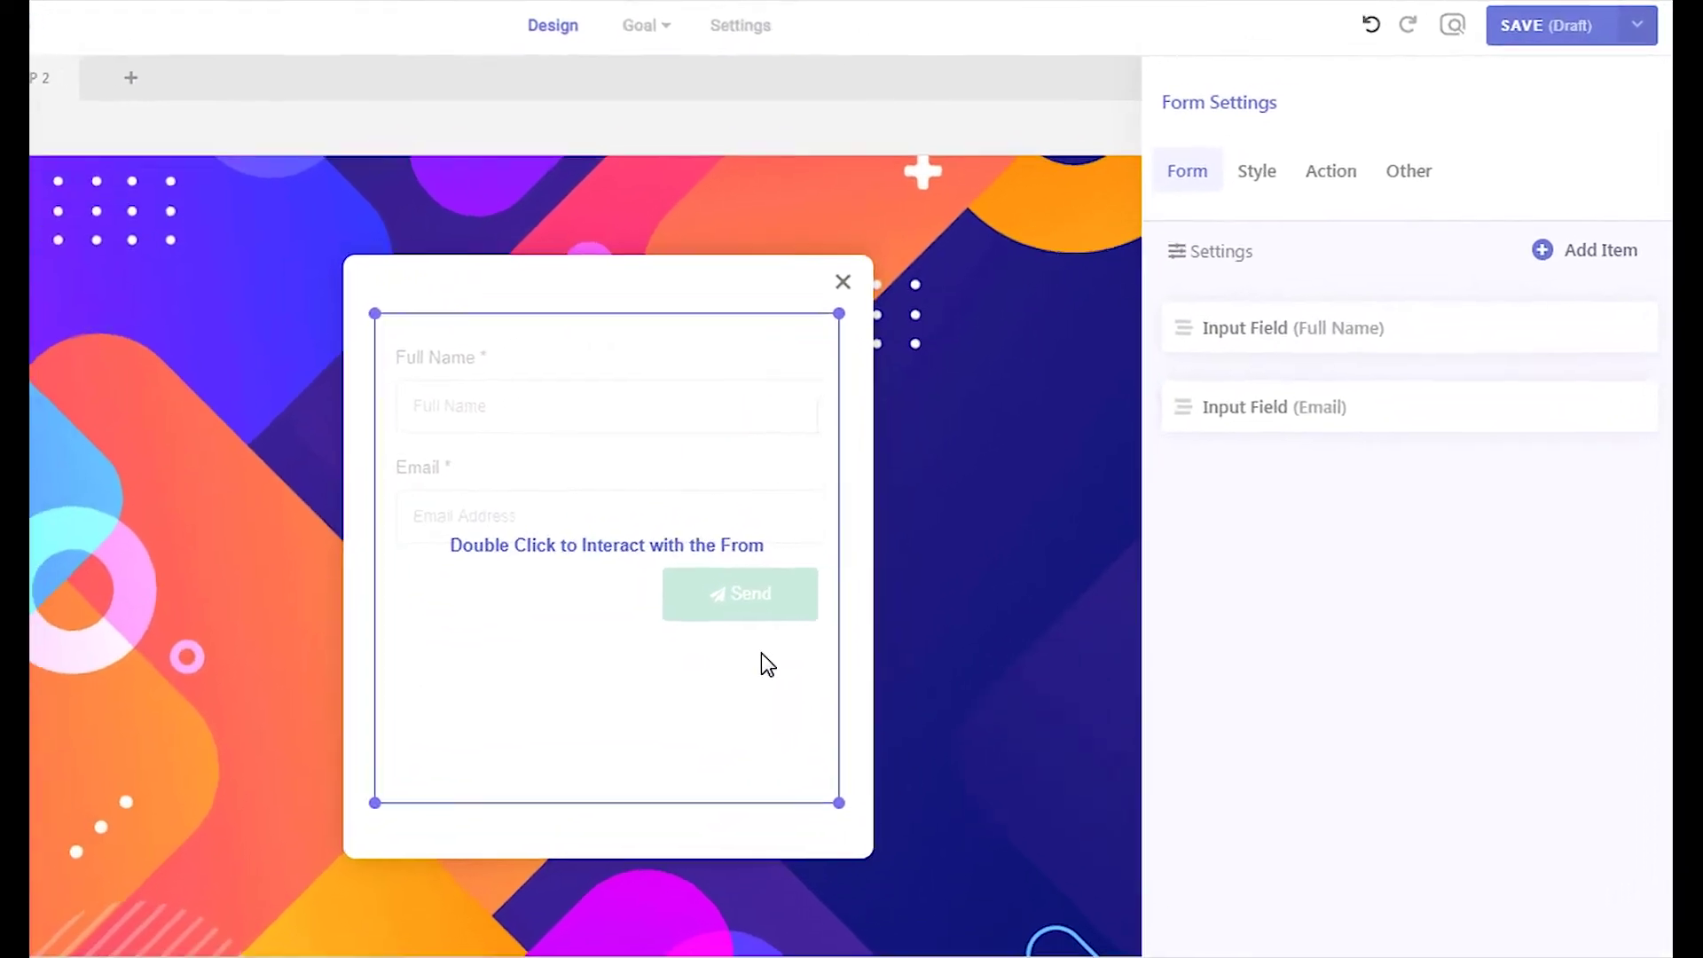
Remove the Email and Full Name fields from the form
{"action": "left_click", "coordinate": [1382, 417]}
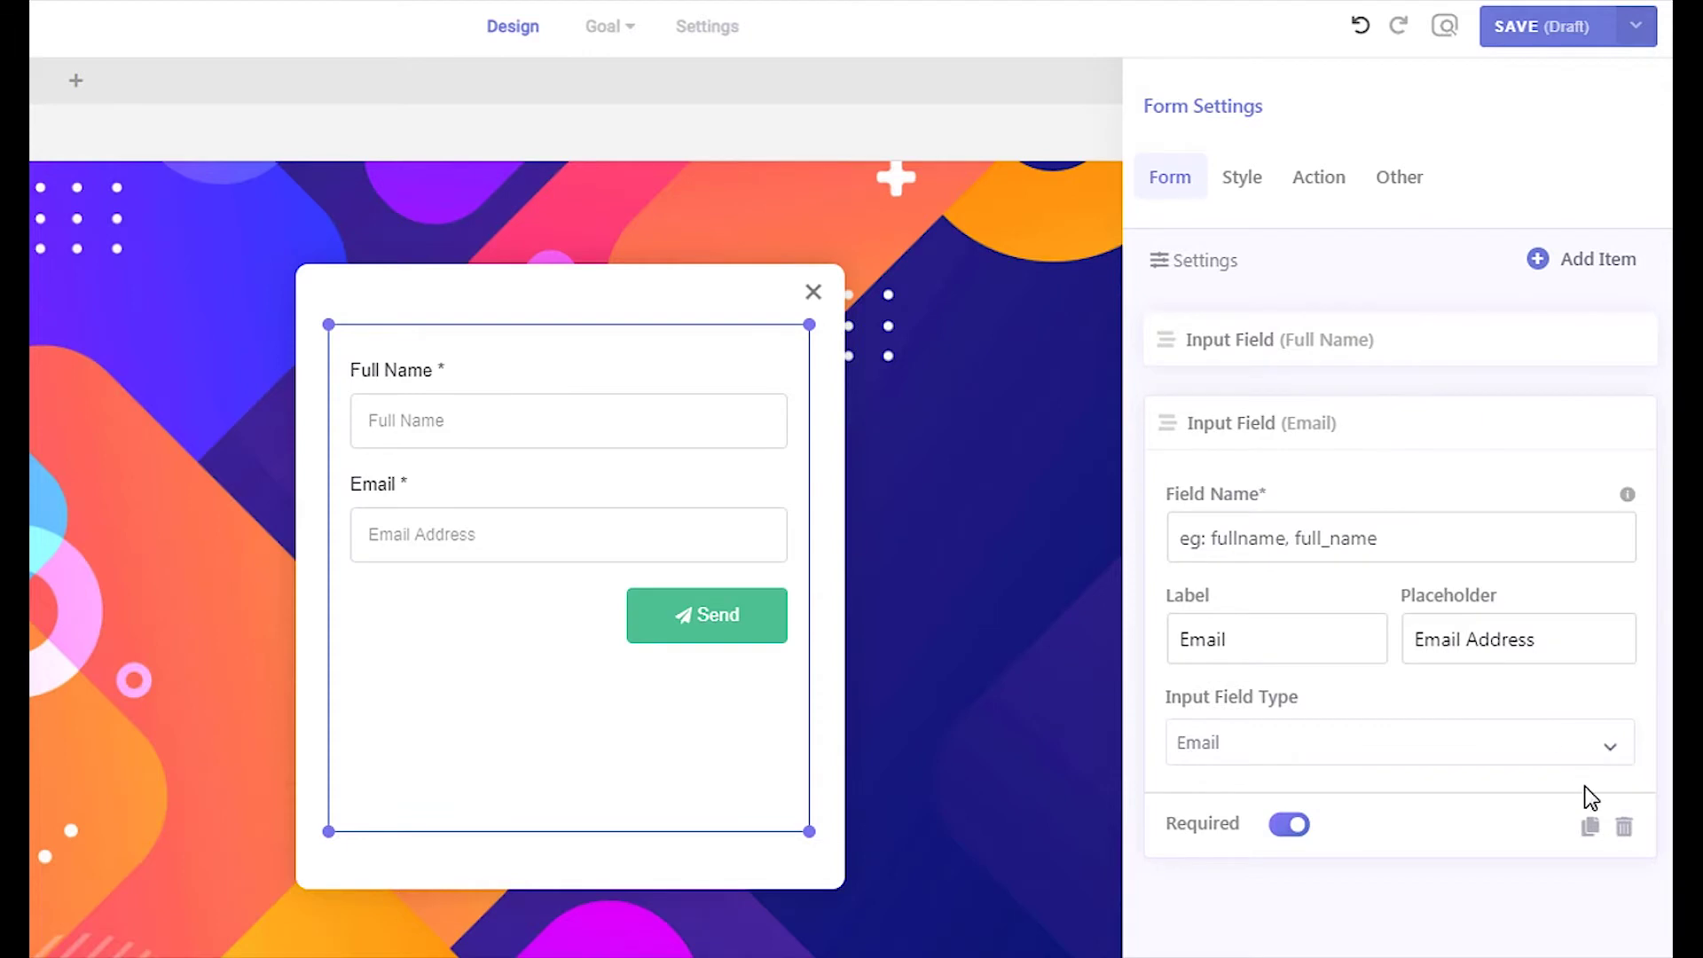
{"action": "left_click", "coordinate": [1623, 826]}
{"action": "left_click", "coordinate": [1422, 684]}
{"action": "left_click", "coordinate": [1437, 355]}
{"action": "left_click", "coordinate": [1624, 746]}
{"action": "left_click", "coordinate": [1414, 585]}
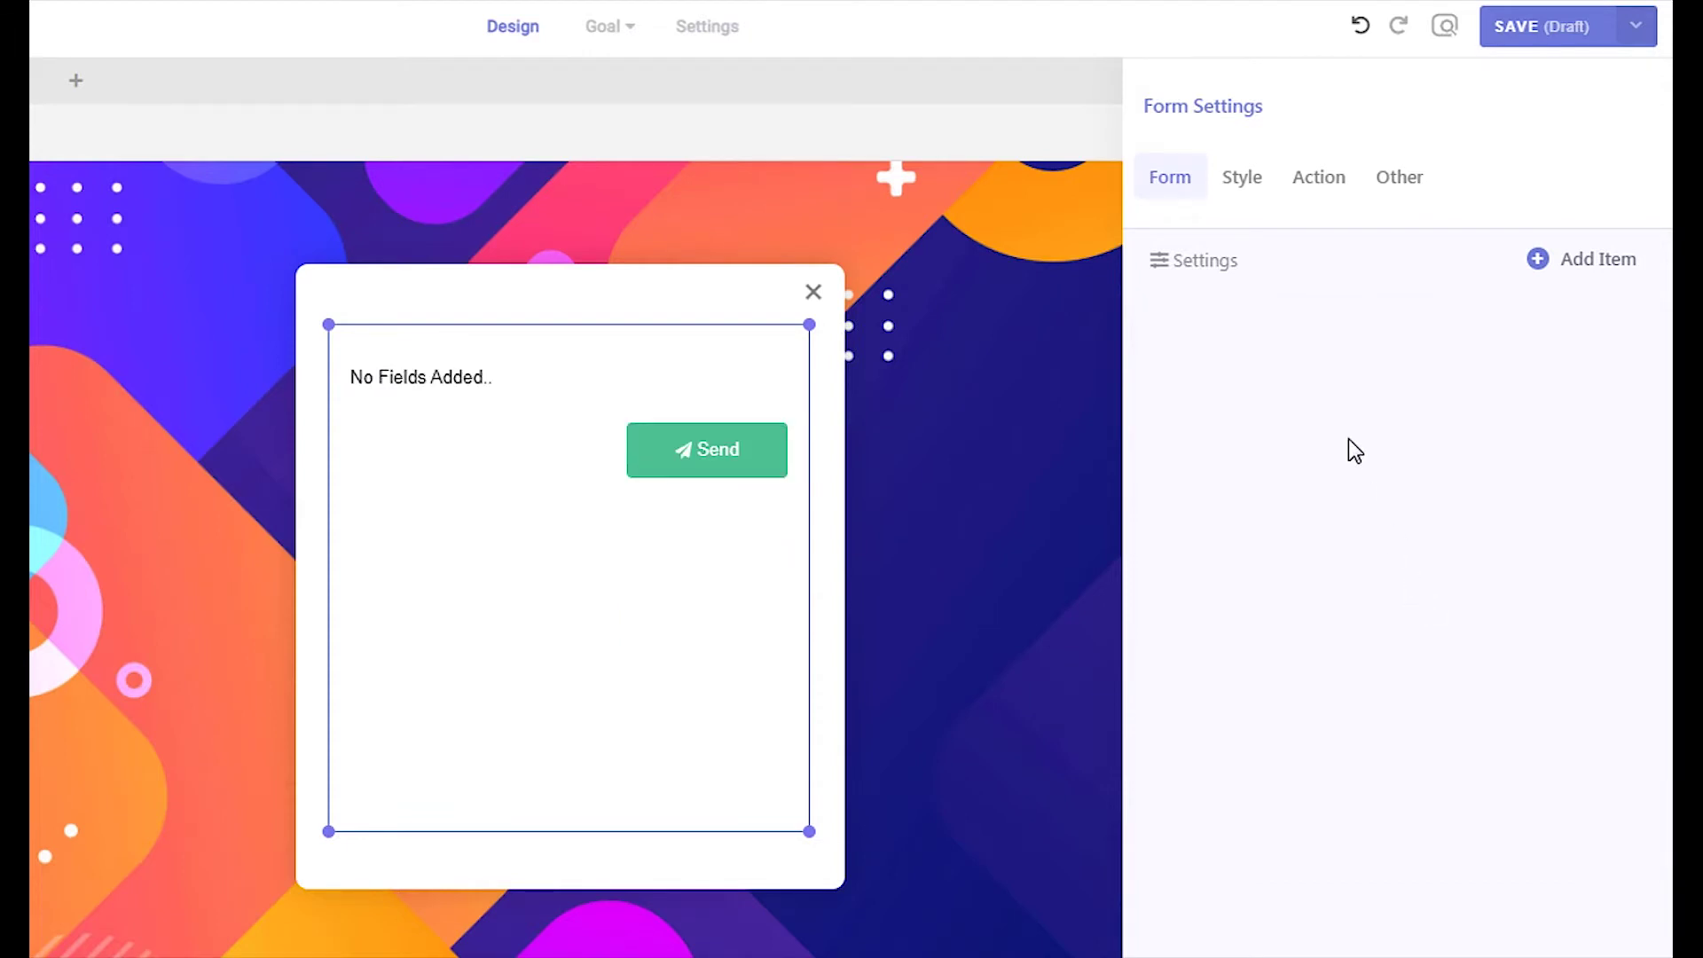
Change the form type to Quiz in the form settings
{"action": "left_click", "coordinate": [1220, 267]}
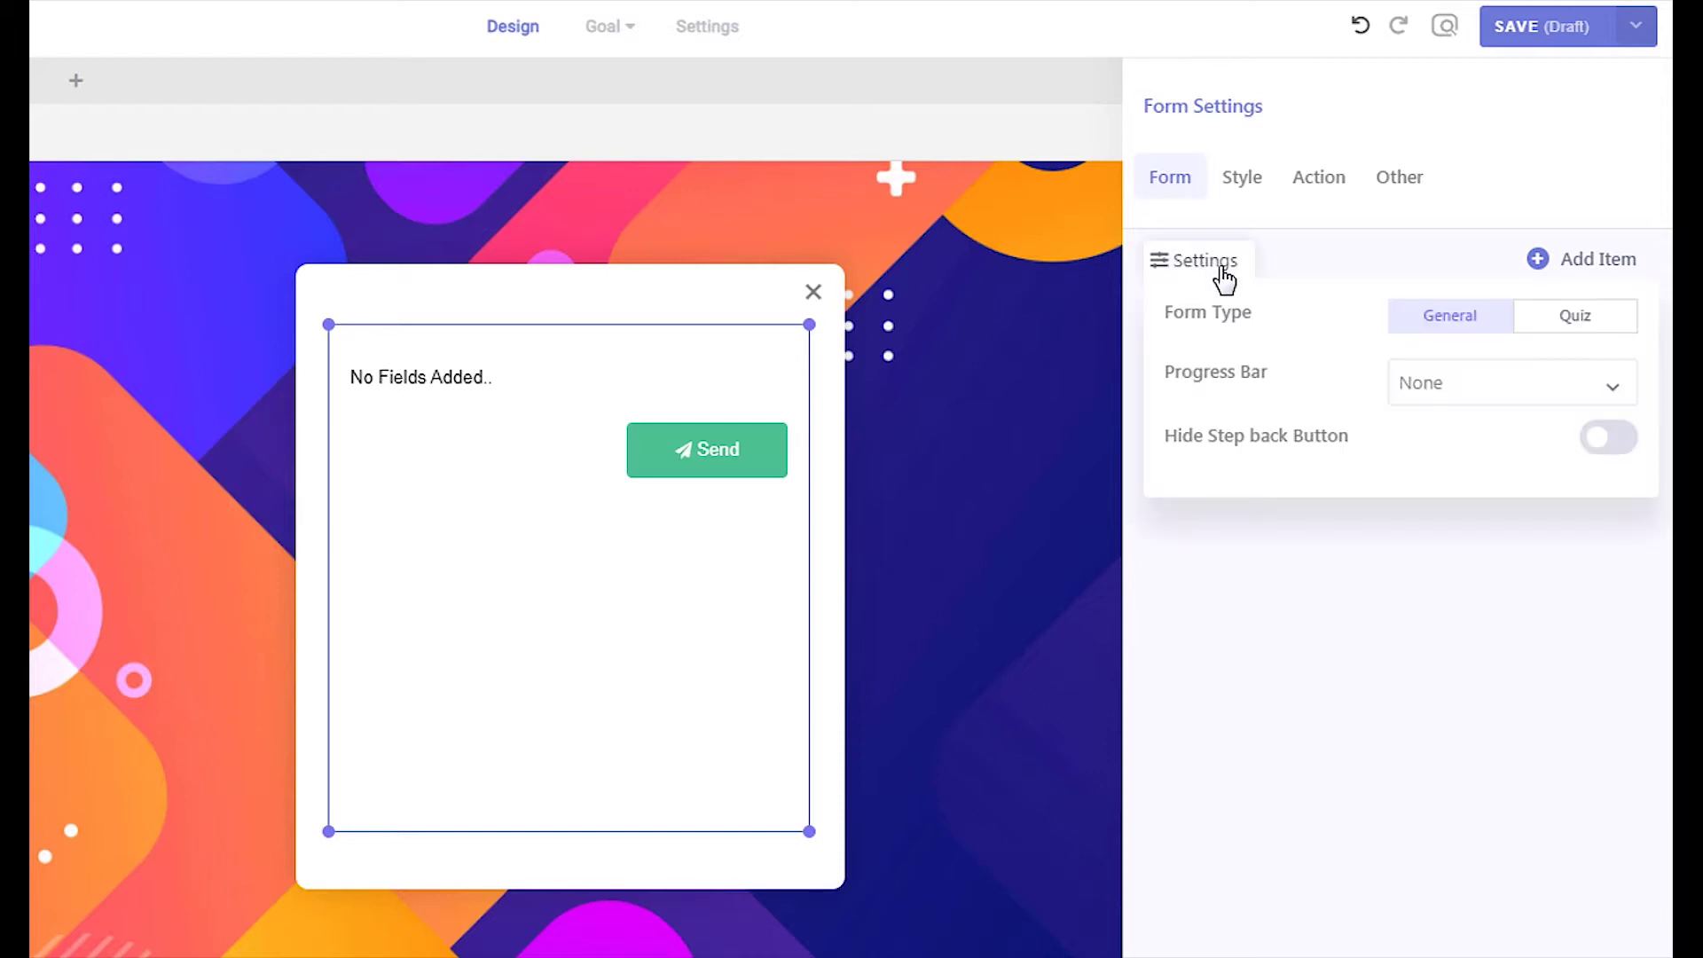
{"action": "left_click", "coordinate": [1597, 318]}
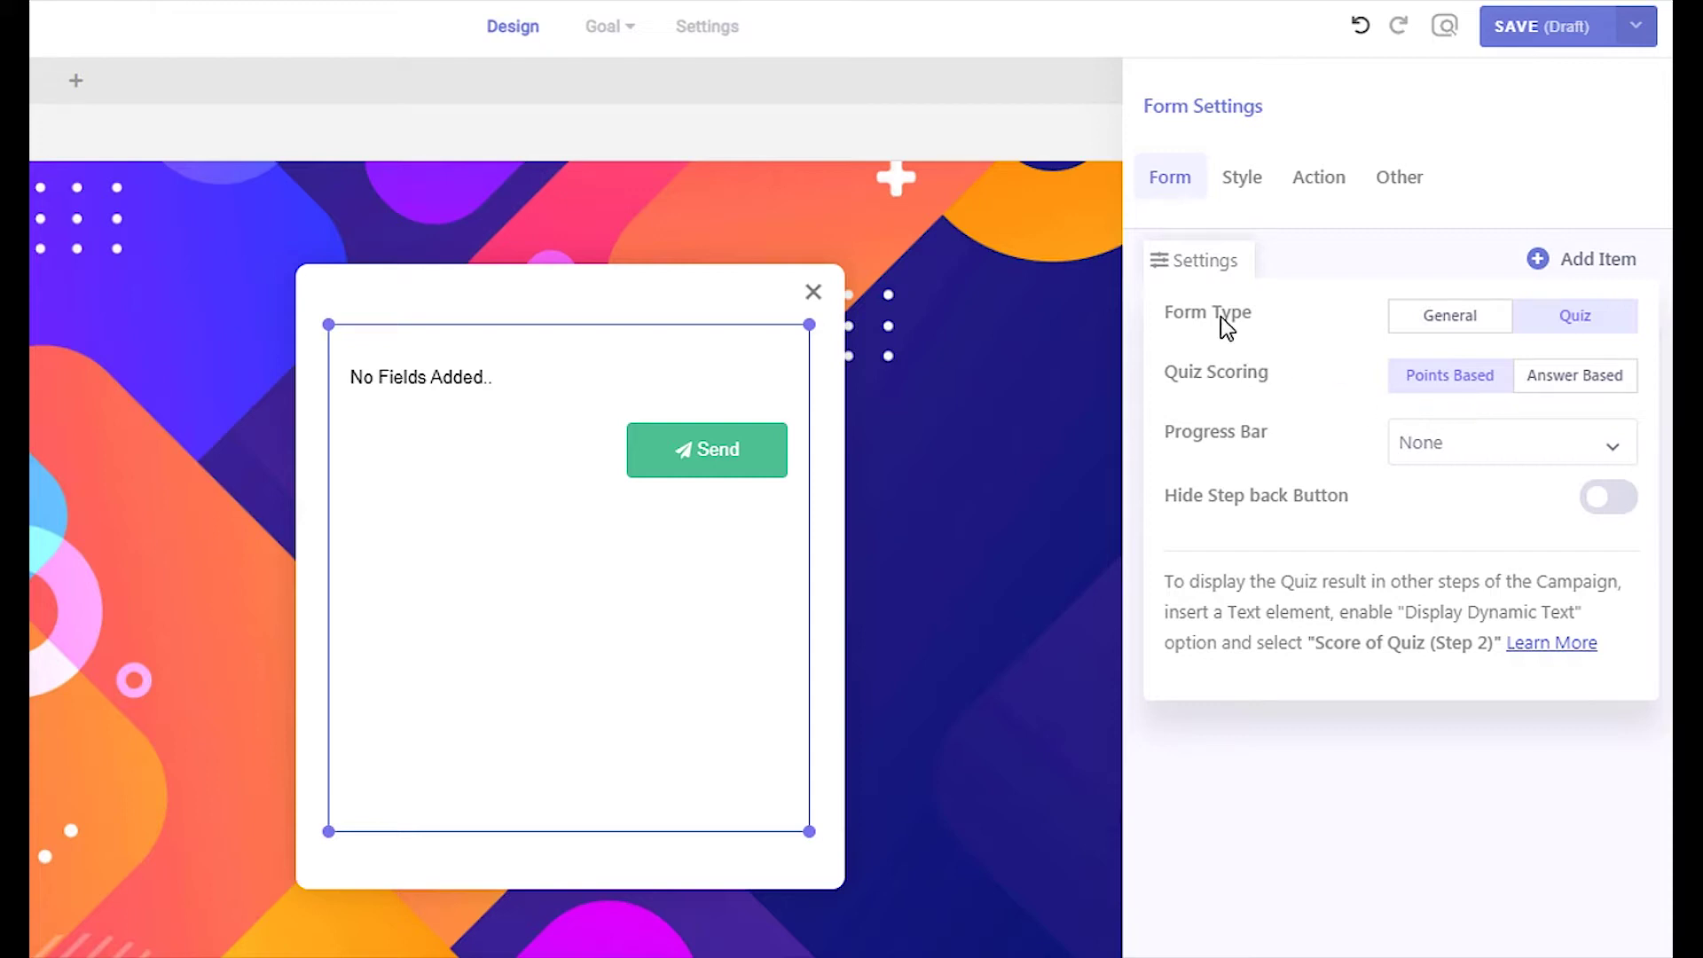
{"action": "left_click", "coordinate": [1208, 268]}
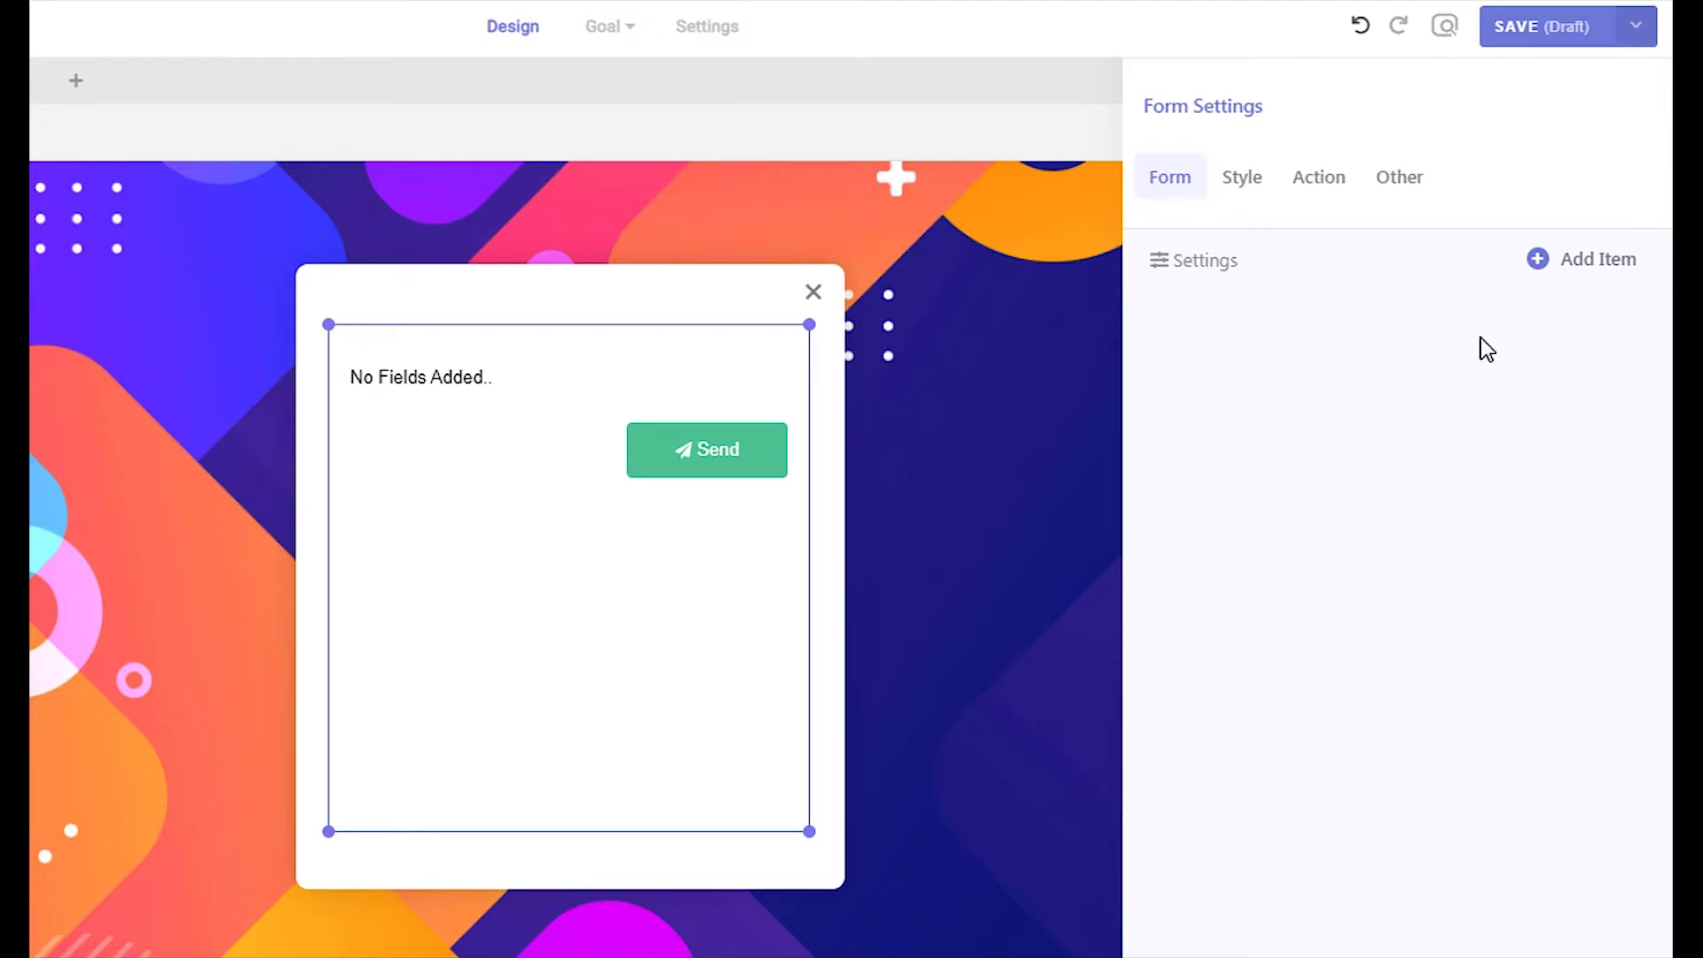
Add a form step containing a radio-button question
{"action": "left_click", "coordinate": [1596, 260]}
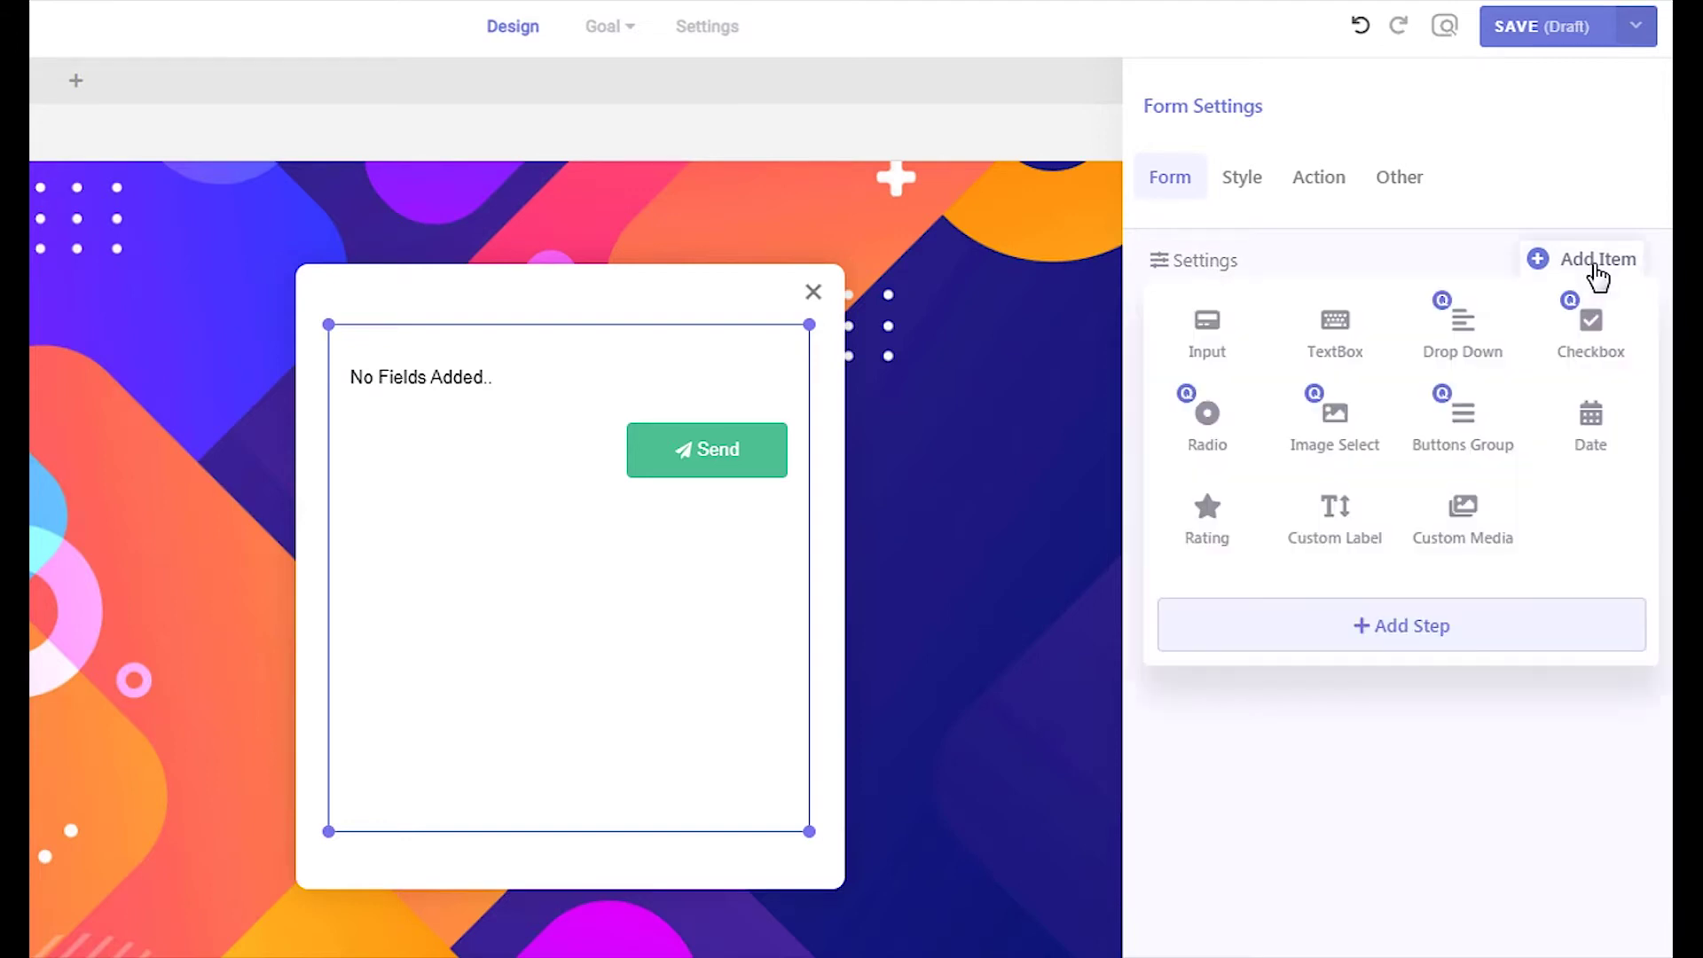
{"action": "left_click", "coordinate": [1413, 624]}
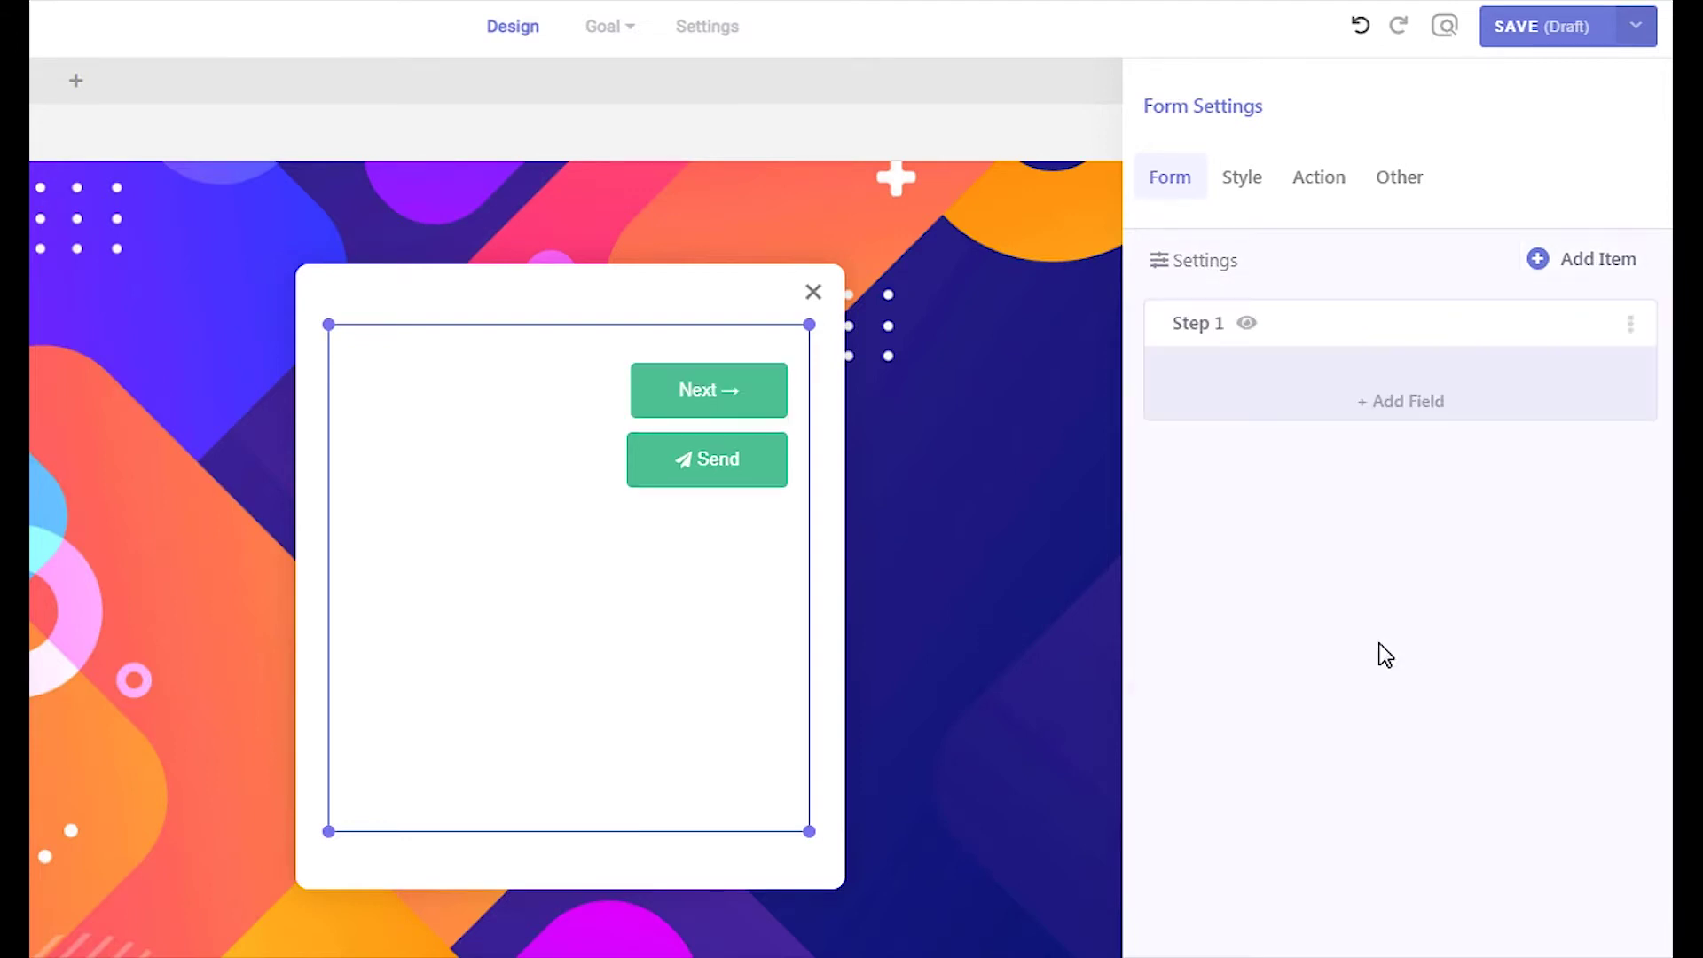
{"action": "left_click", "coordinate": [1424, 406]}
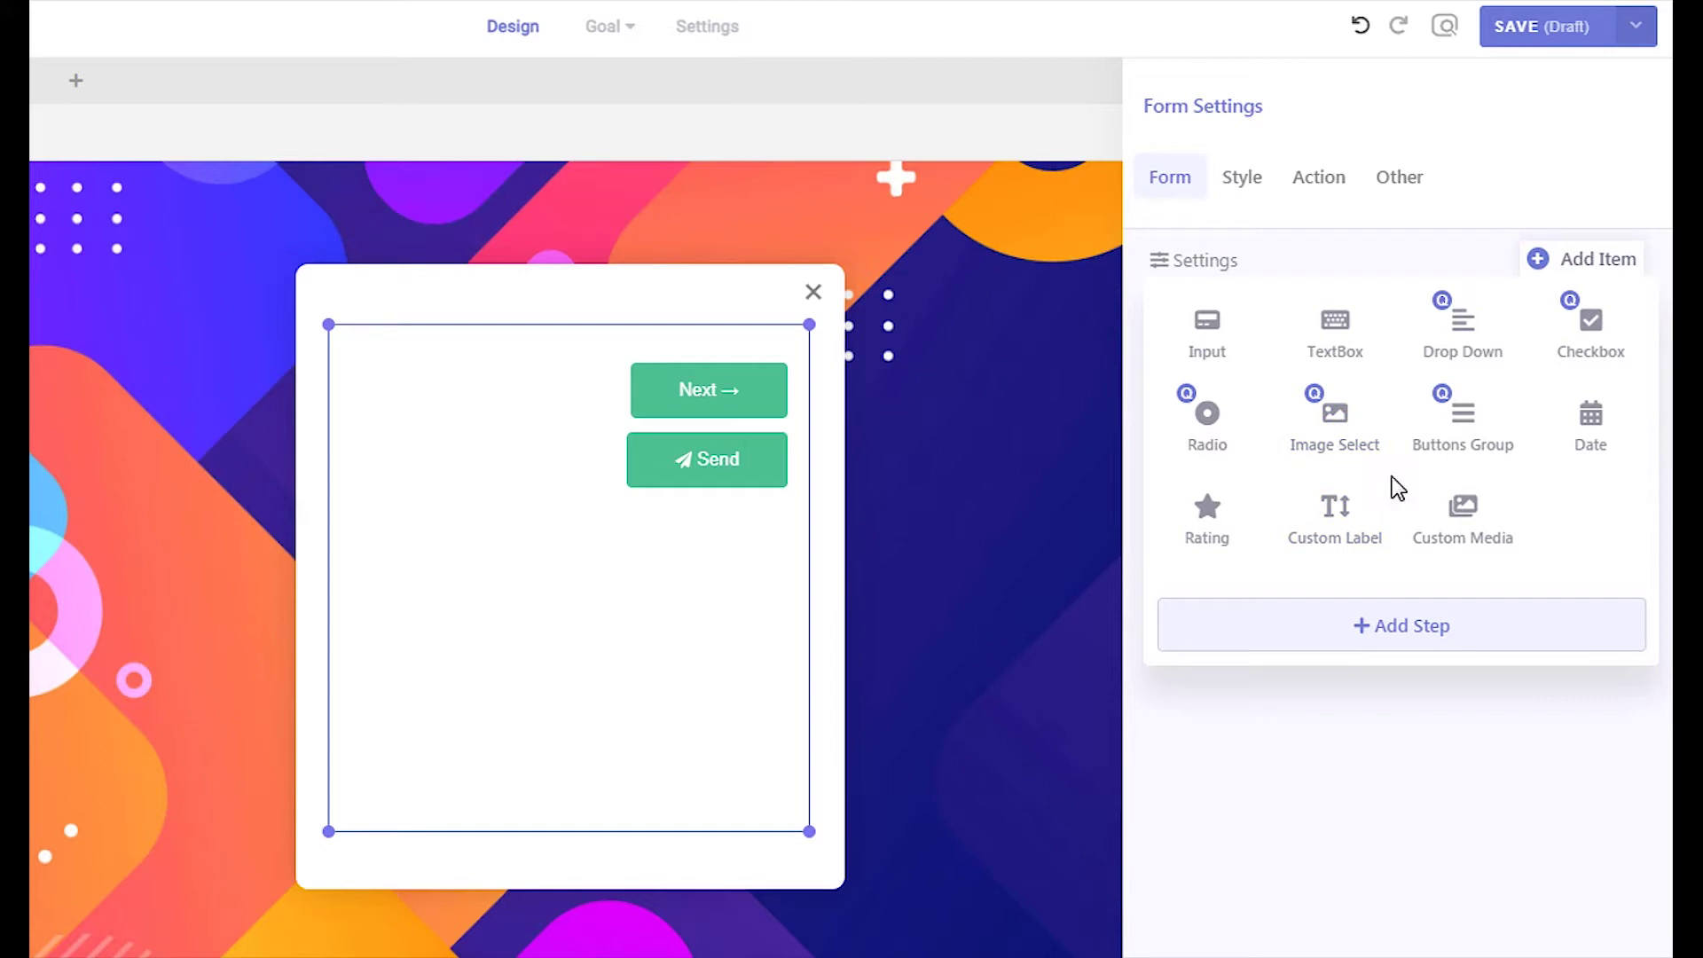
{"action": "left_click", "coordinate": [1225, 458]}
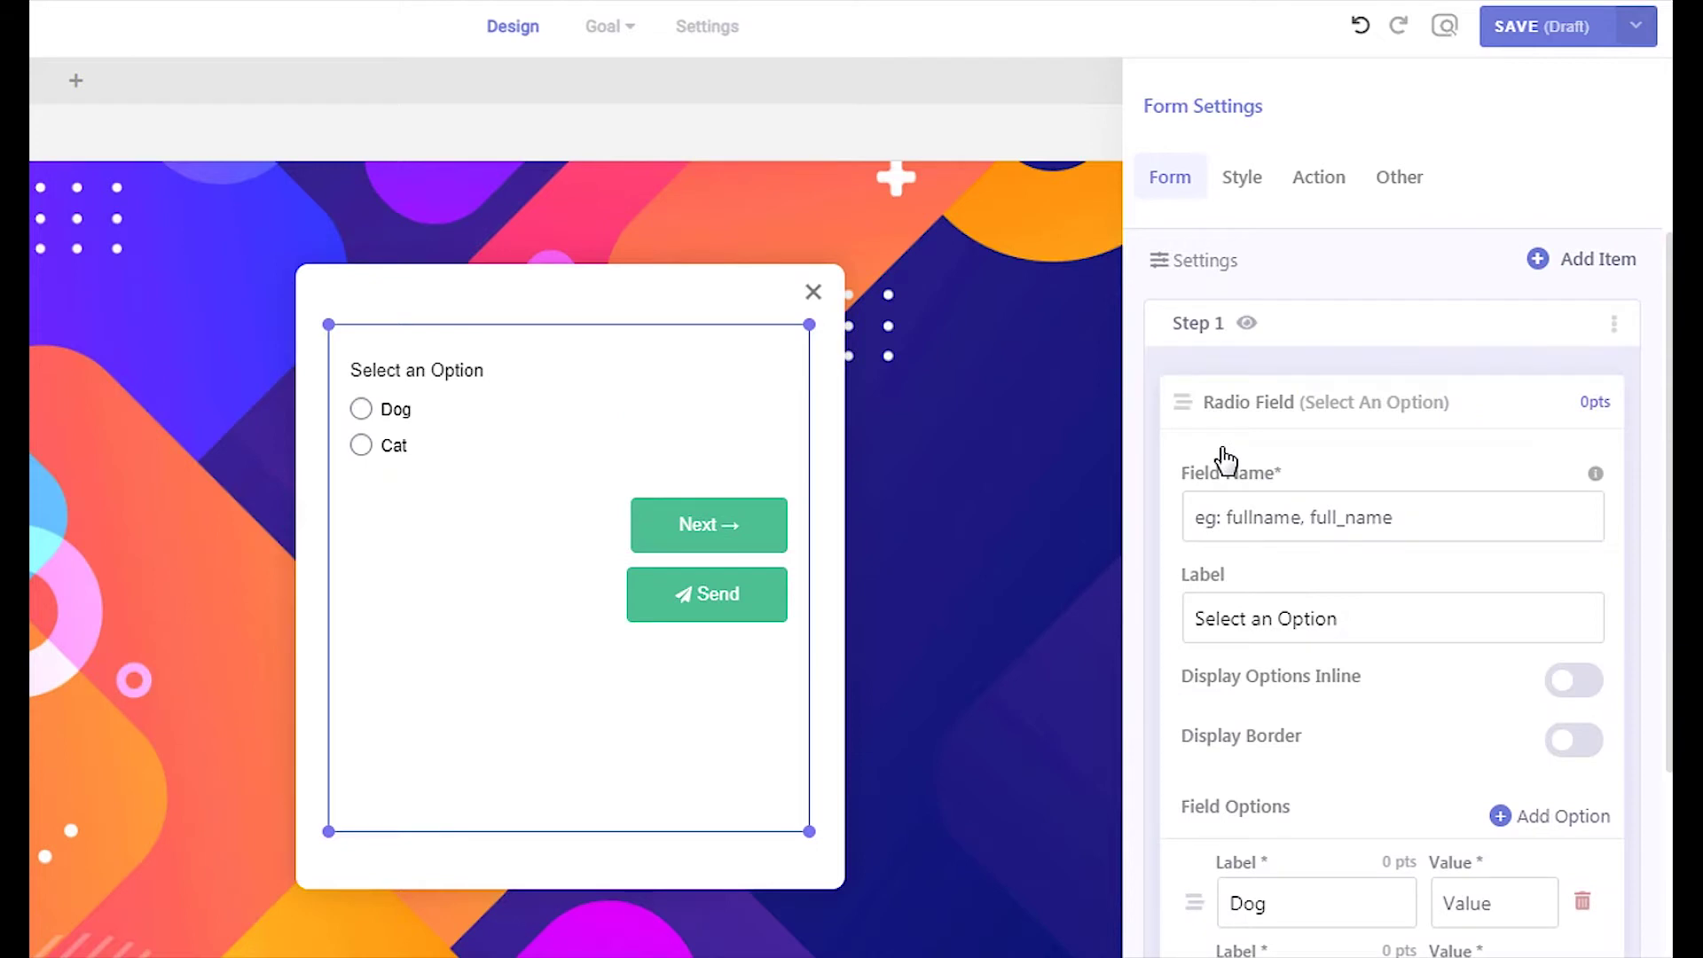
Name the question 'communication', paste its question label, and enable Display Border
{"action": "left_click", "coordinate": [1265, 515]}
{"action": "type", "text": "communication"}
{"action": "left_click", "coordinate": [1230, 624]}
{"action": "triple_click", "coordinate": [1226, 632]}
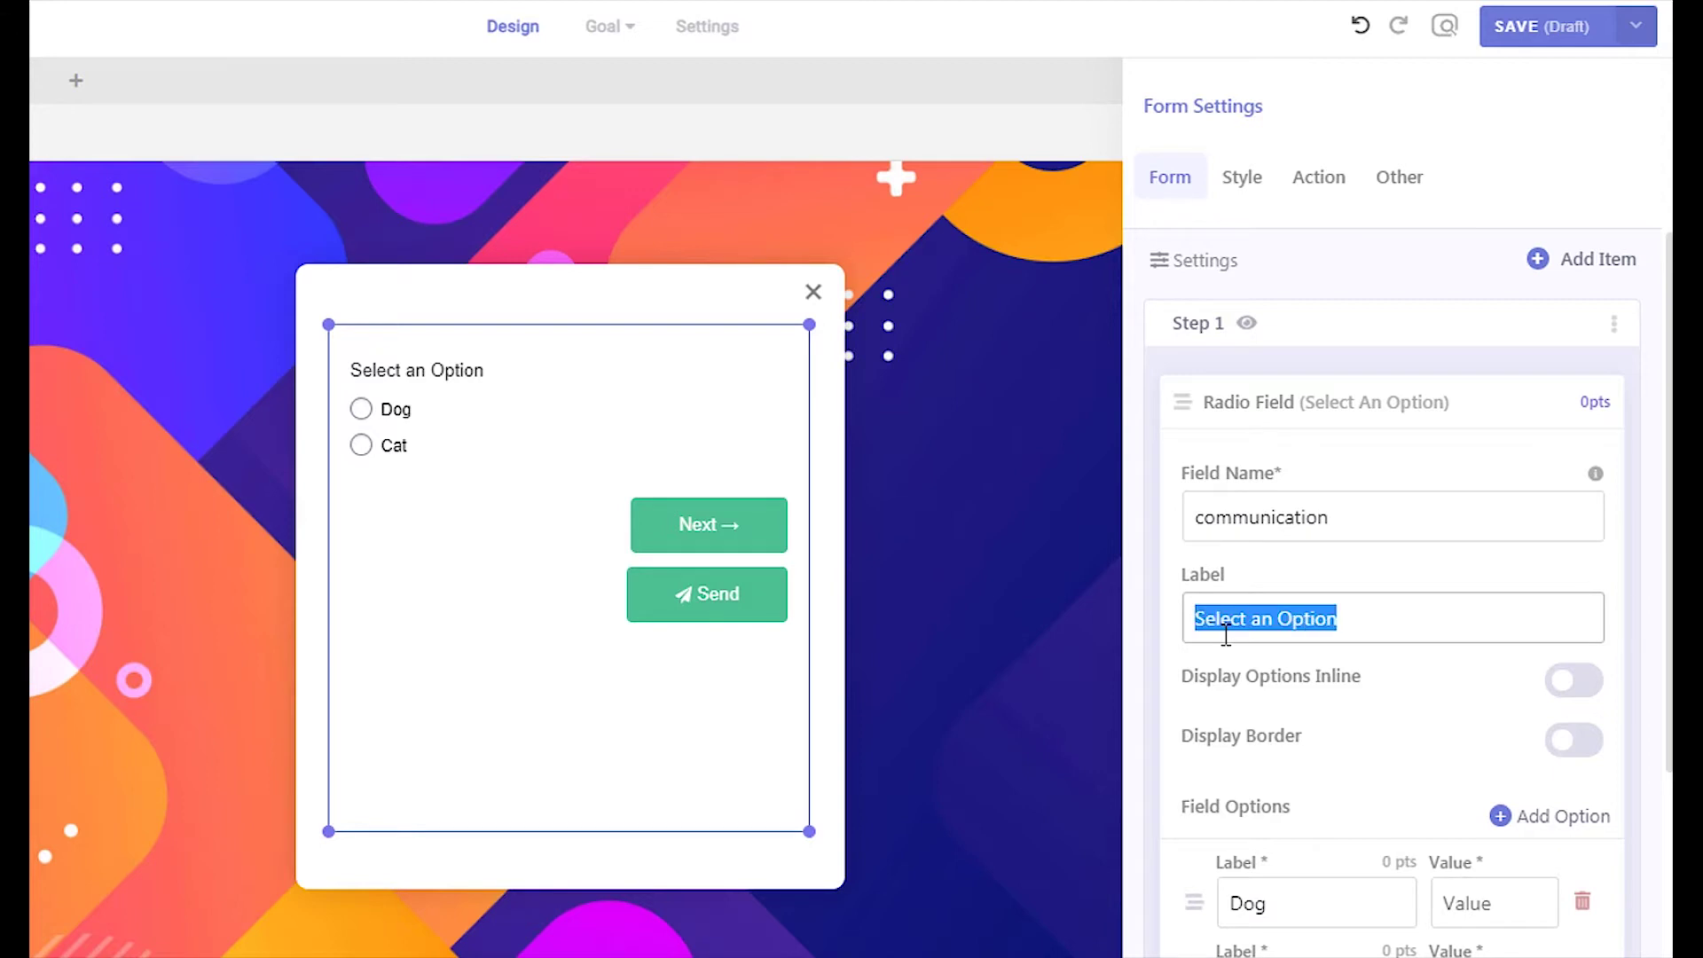
{"action": "type", "text": "I am good at clearly communicating my thoughts and feelings."}
{"action": "scroll", "coordinate": [1226, 632], "scroll_direction": "down", "scroll_amount": 3}
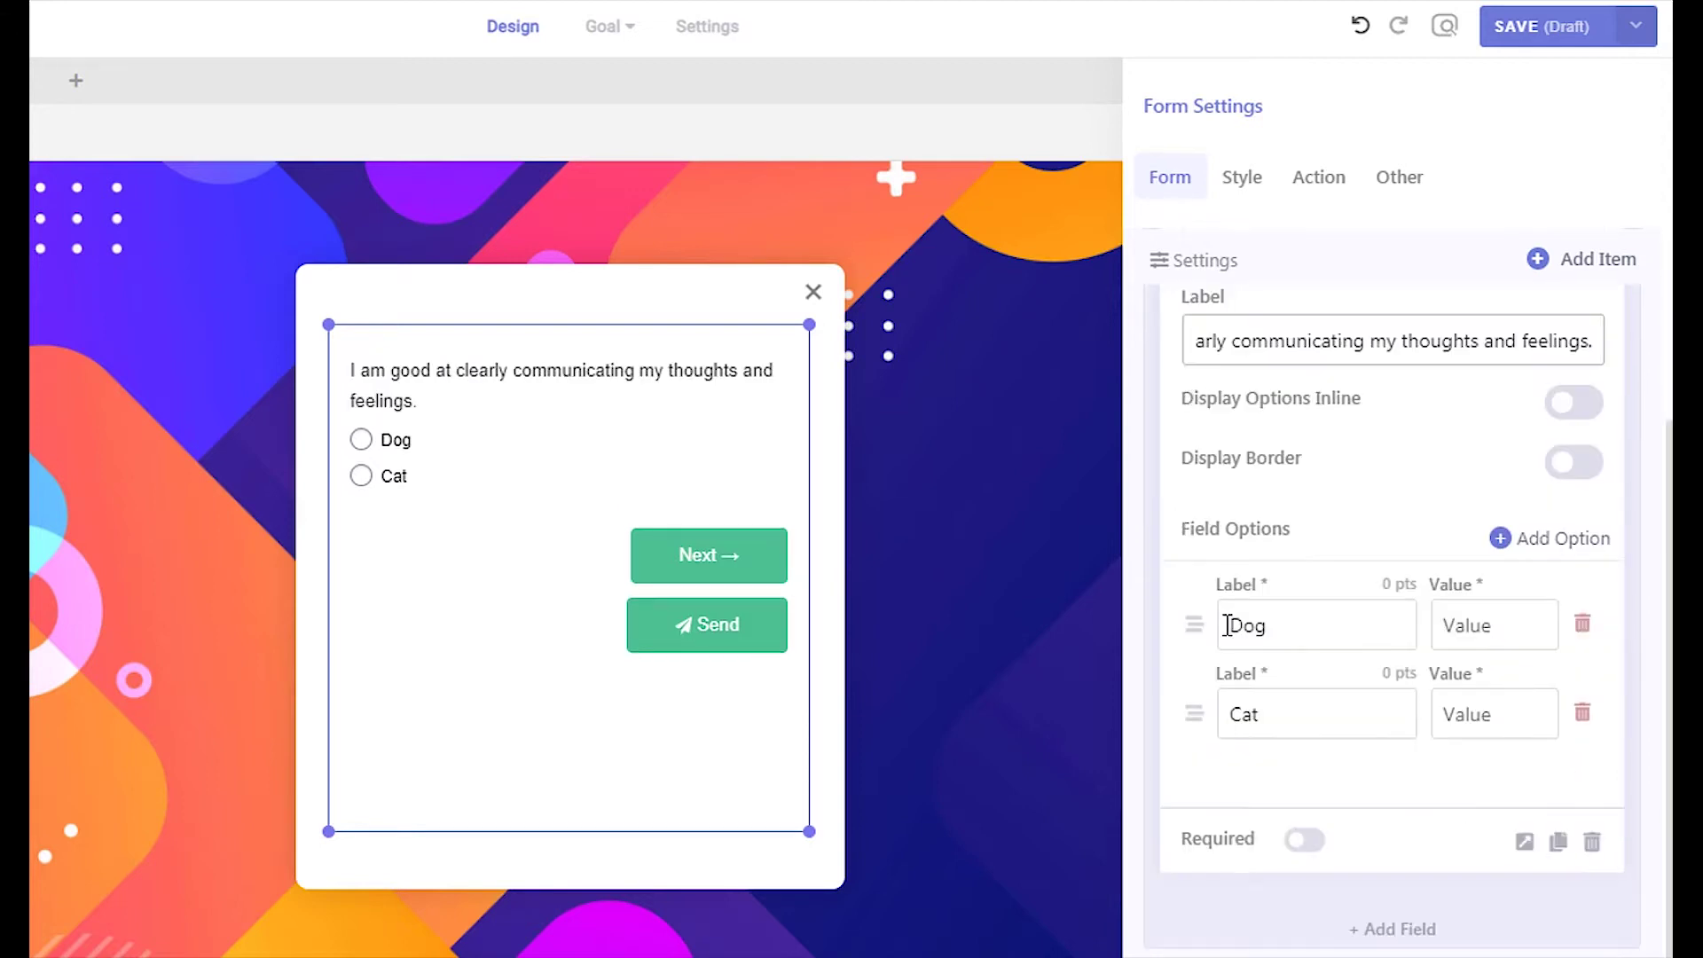
{"action": "left_click", "coordinate": [1575, 461]}
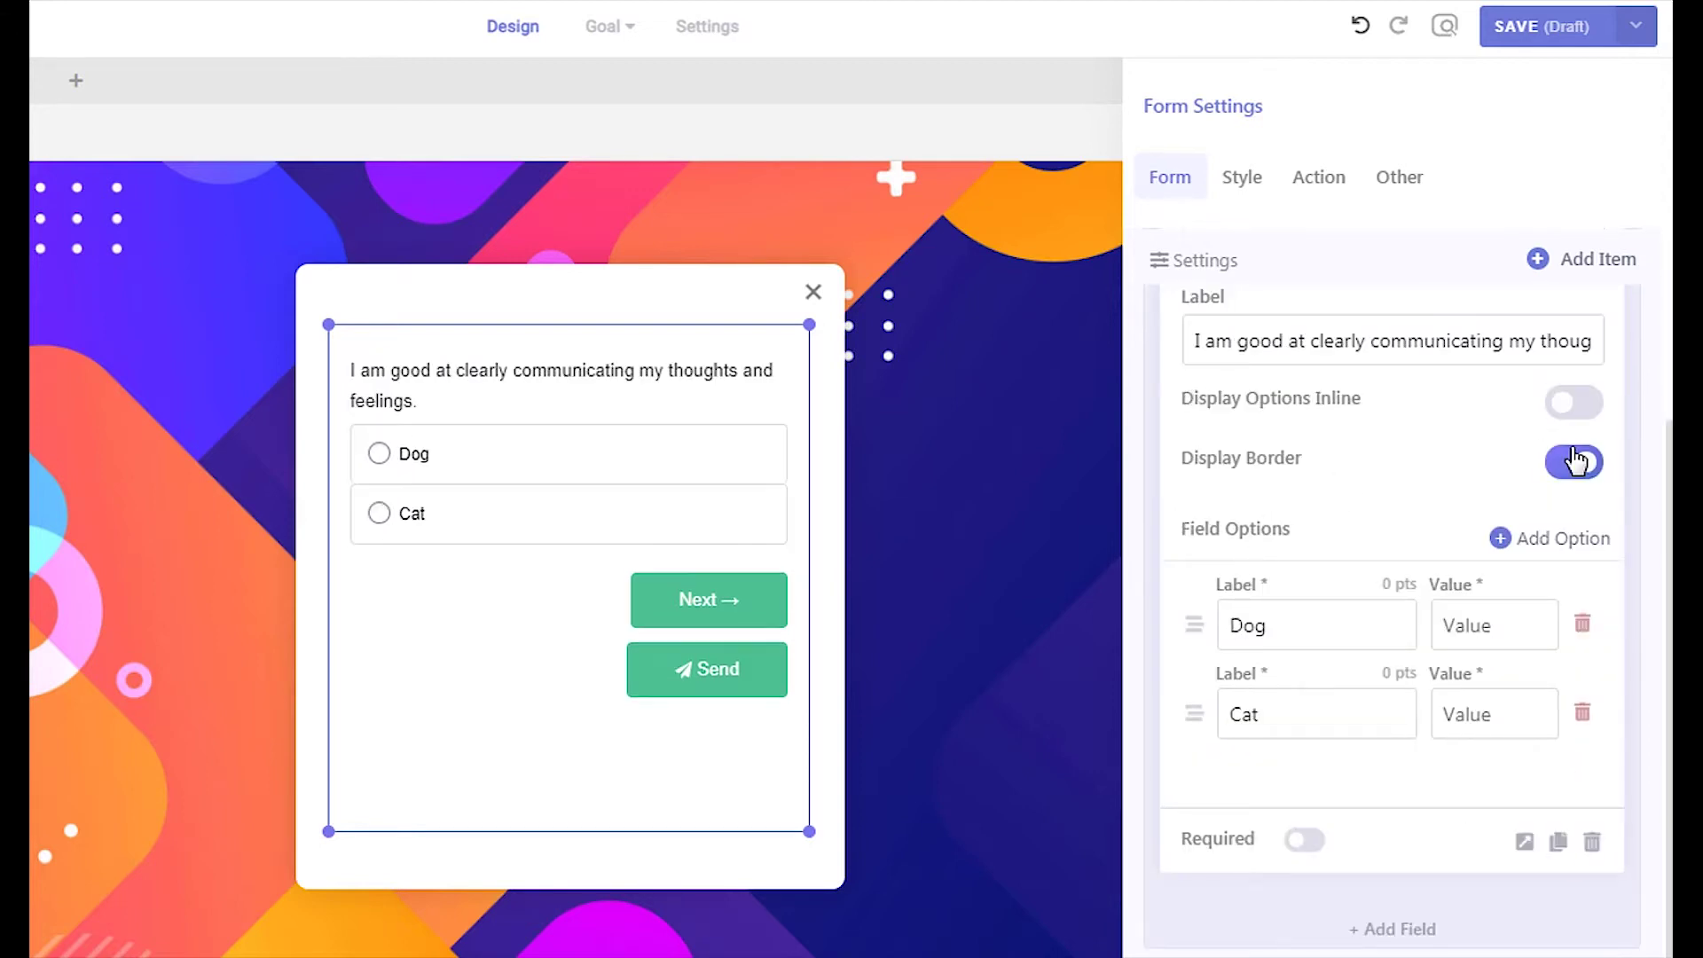
Rename the answers to Usually and Sometimes and add a third answer, Rarely
{"action": "double_click", "coordinate": [1299, 614]}
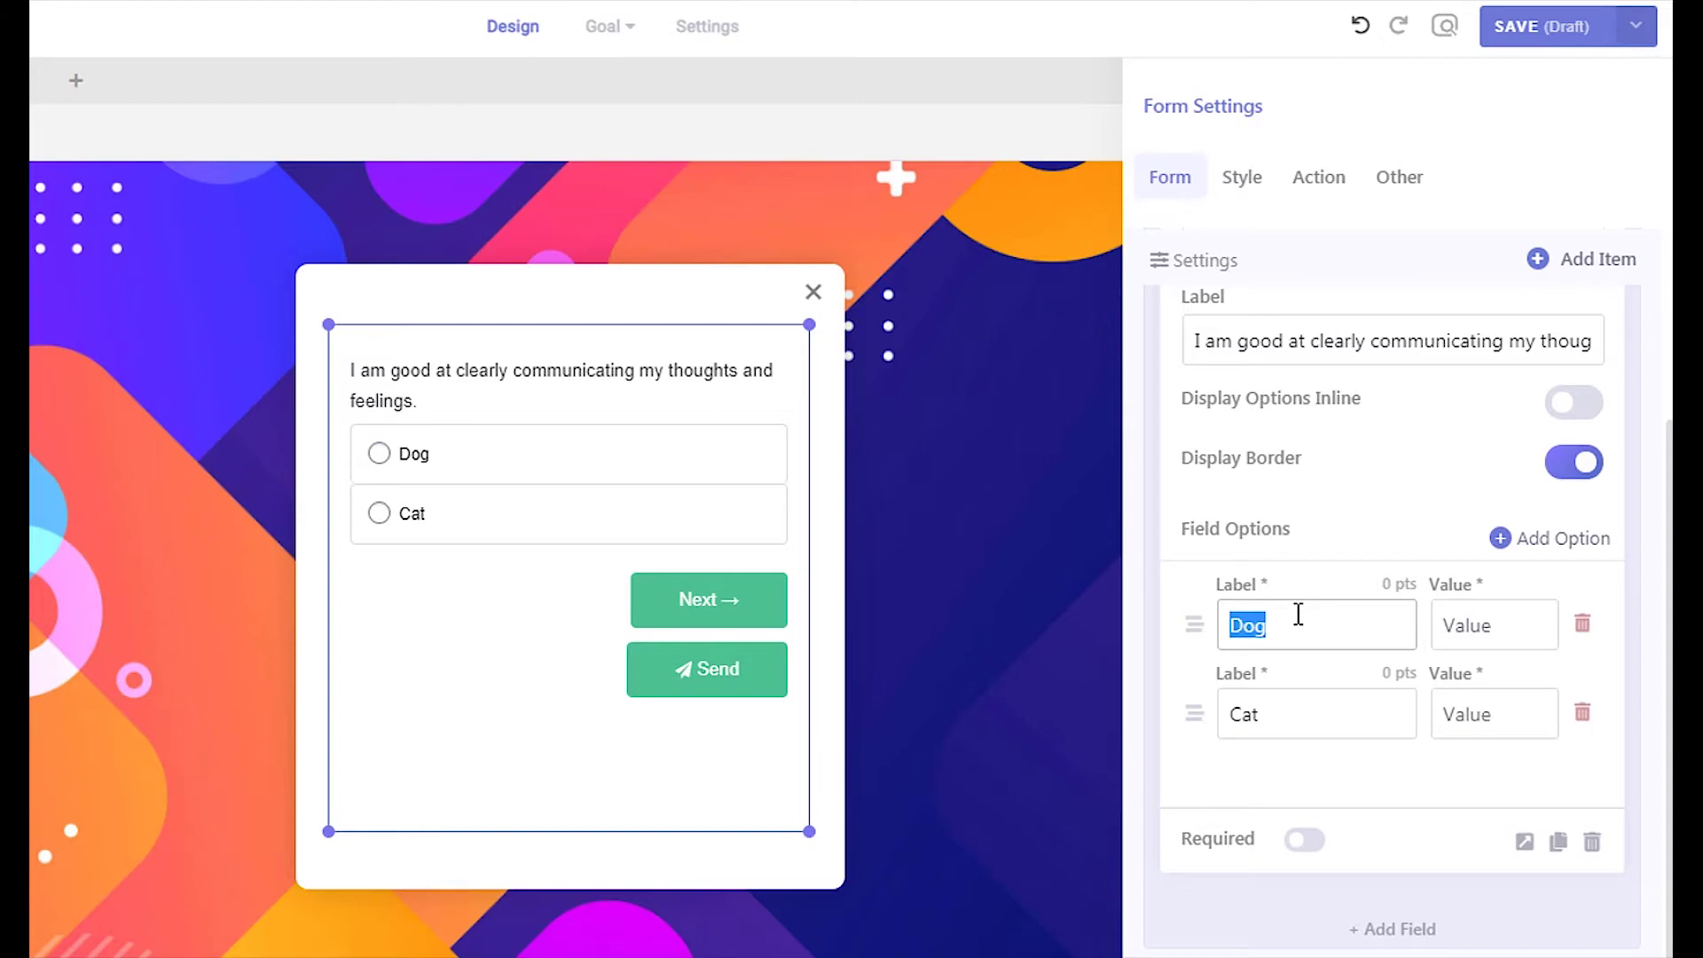
{"action": "type", "text": "Usually"}
{"action": "double_click", "coordinate": [1298, 716]}
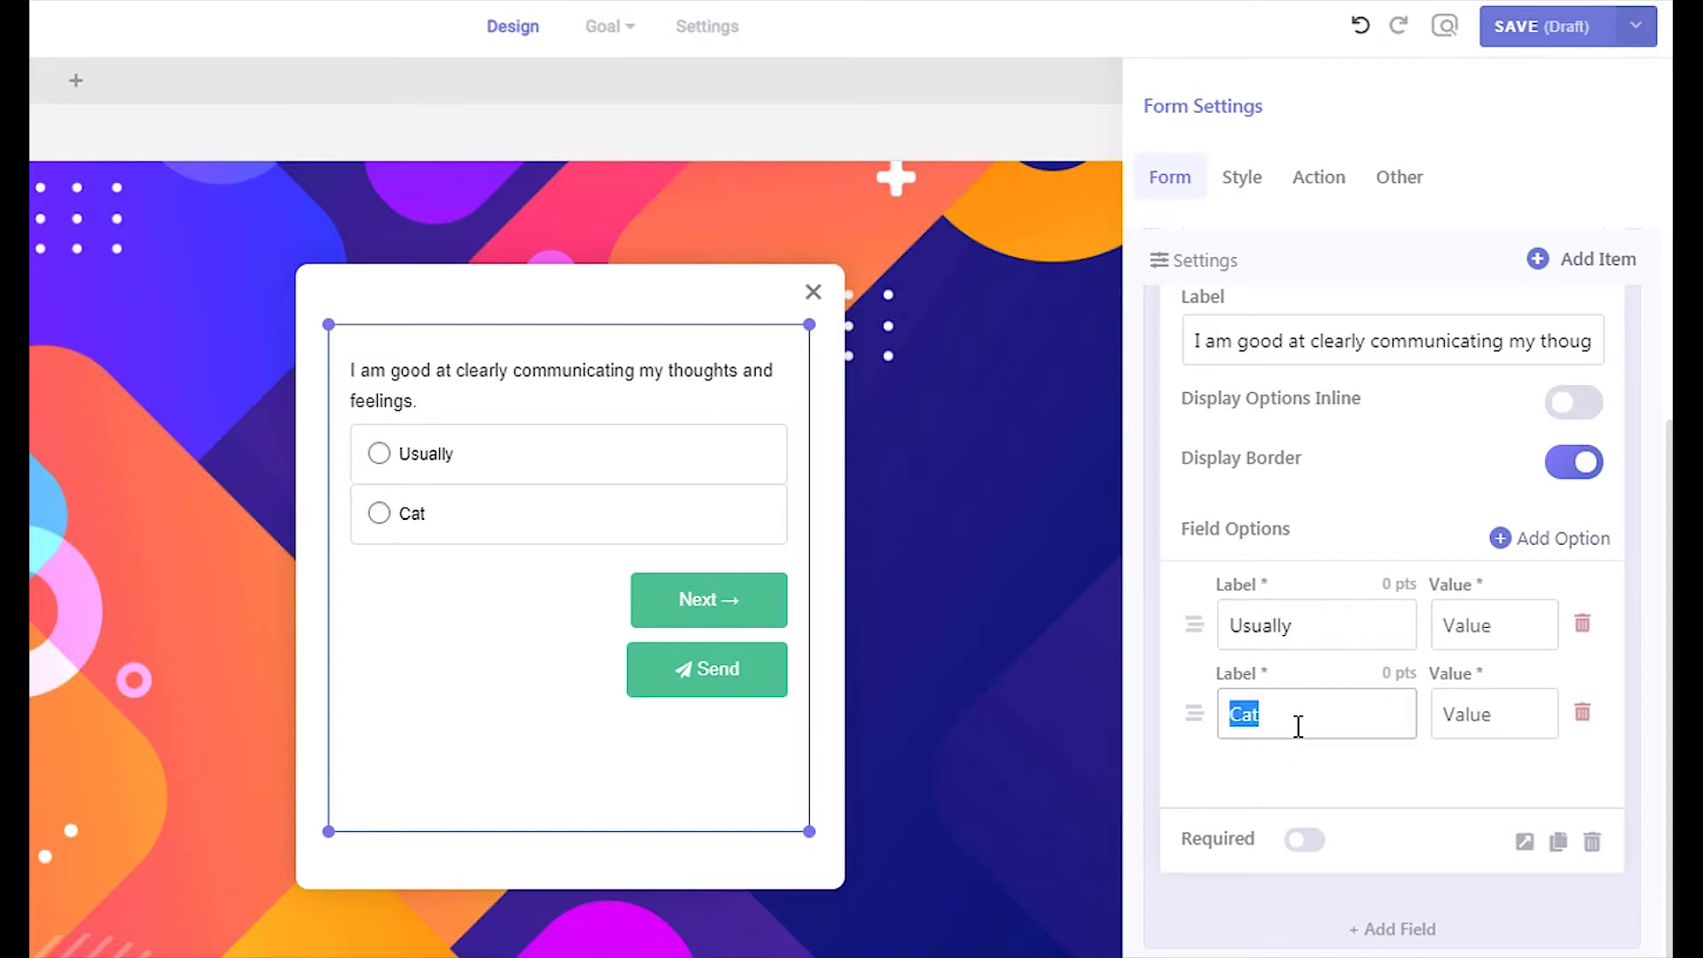
{"action": "type", "text": "Sometimes"}
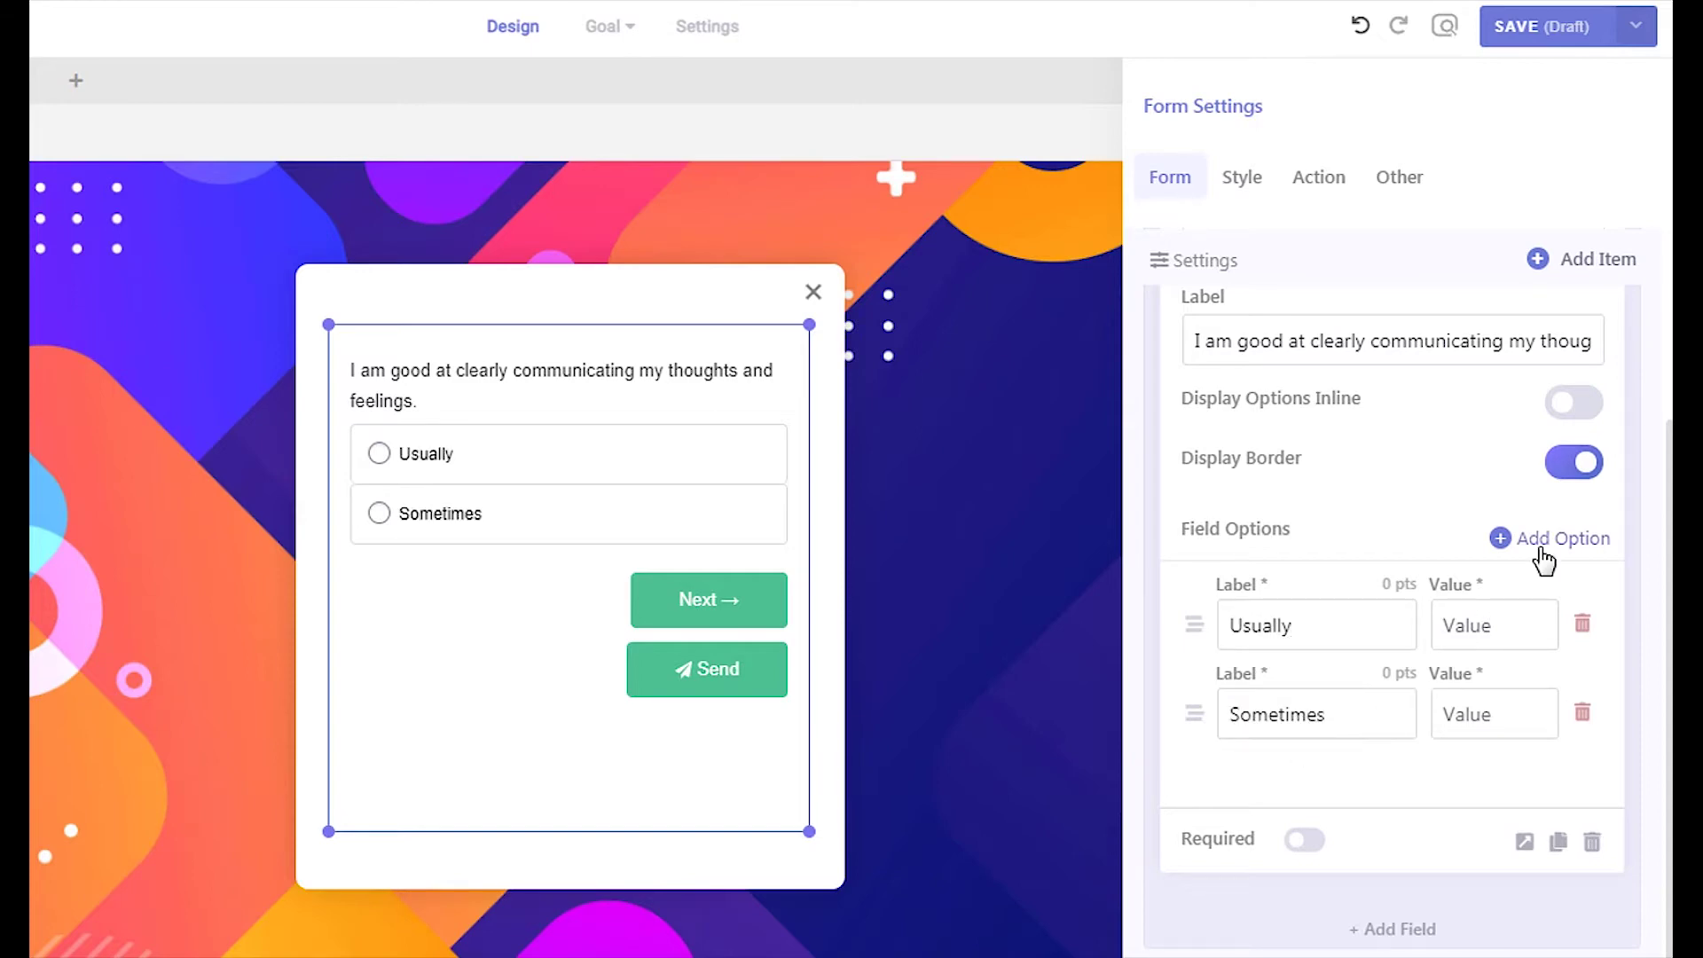
{"action": "left_click", "coordinate": [1539, 542]}
{"action": "triple_click", "coordinate": [1301, 809]}
{"action": "type", "text": "Rarely"}
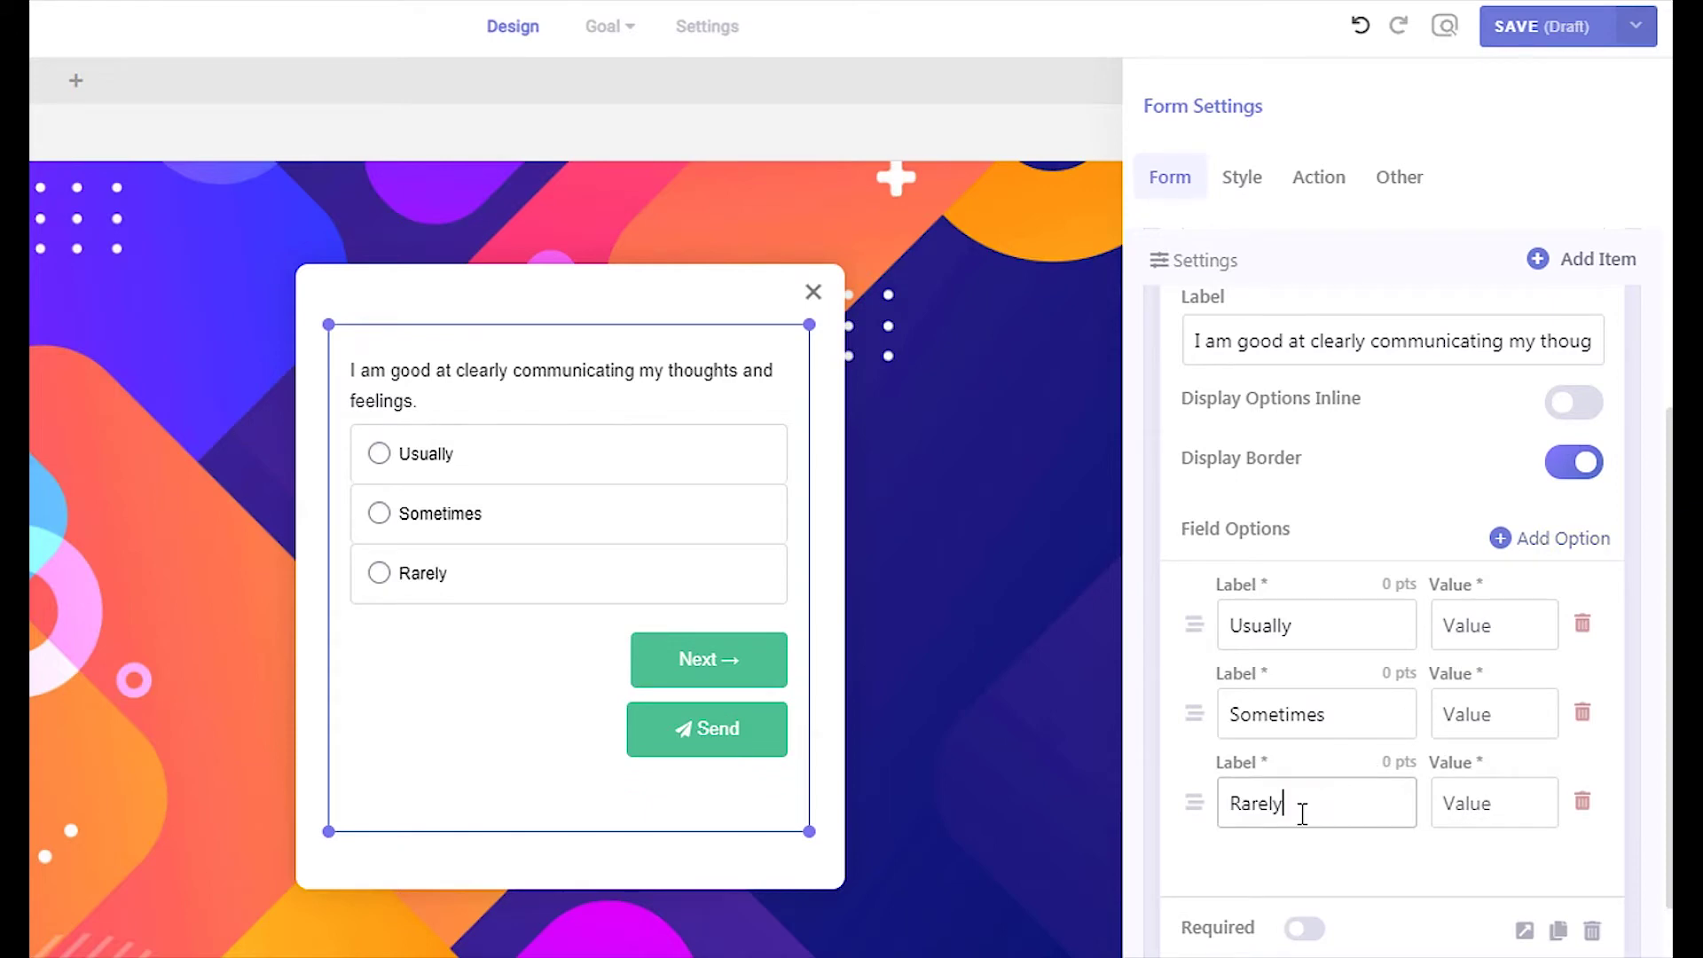
Set the option values to Usually, Sometimes and Rarely, matching their labels
{"action": "double_click", "coordinate": [1266, 627]}
{"action": "key", "text": "ctrl+c"}
{"action": "left_click", "coordinate": [1459, 625]}
{"action": "key", "text": "ctrl+v"}
{"action": "double_click", "coordinate": [1318, 714]}
{"action": "key", "text": "ctrl+c"}
{"action": "left_click", "coordinate": [1495, 717]}
{"action": "key", "text": "ctrl+v"}
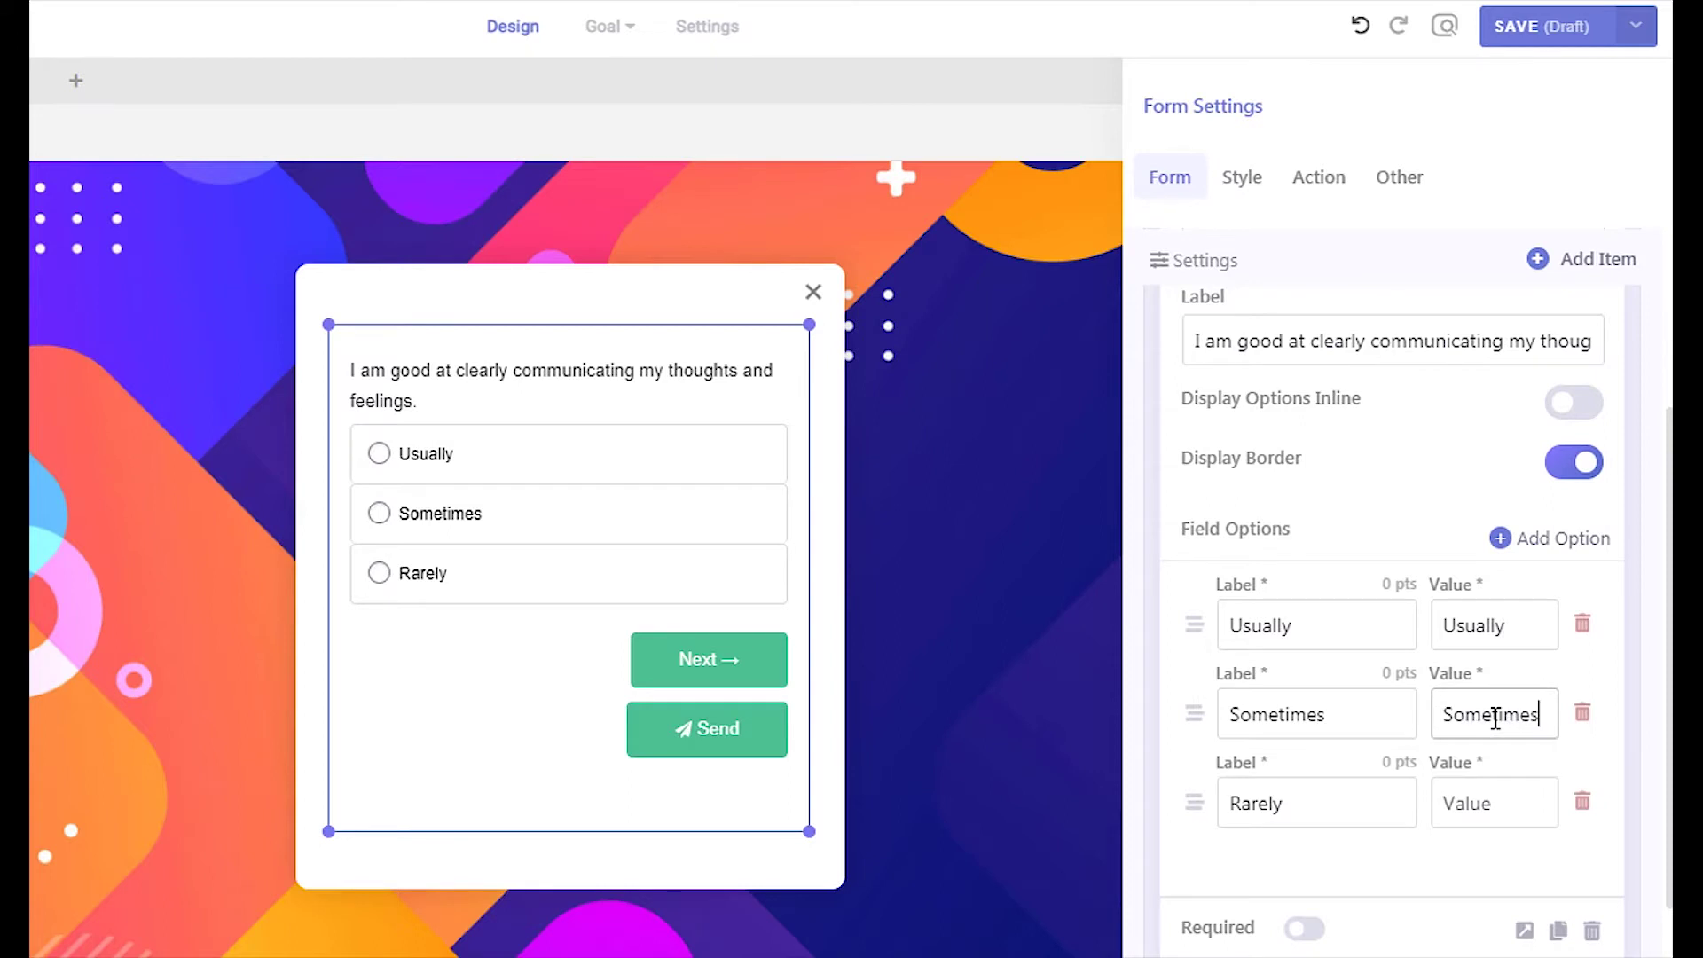
{"action": "left_click", "coordinate": [1493, 802]}
{"action": "type", "text": "Rarely"}
{"action": "left_click", "coordinate": [1506, 835]}
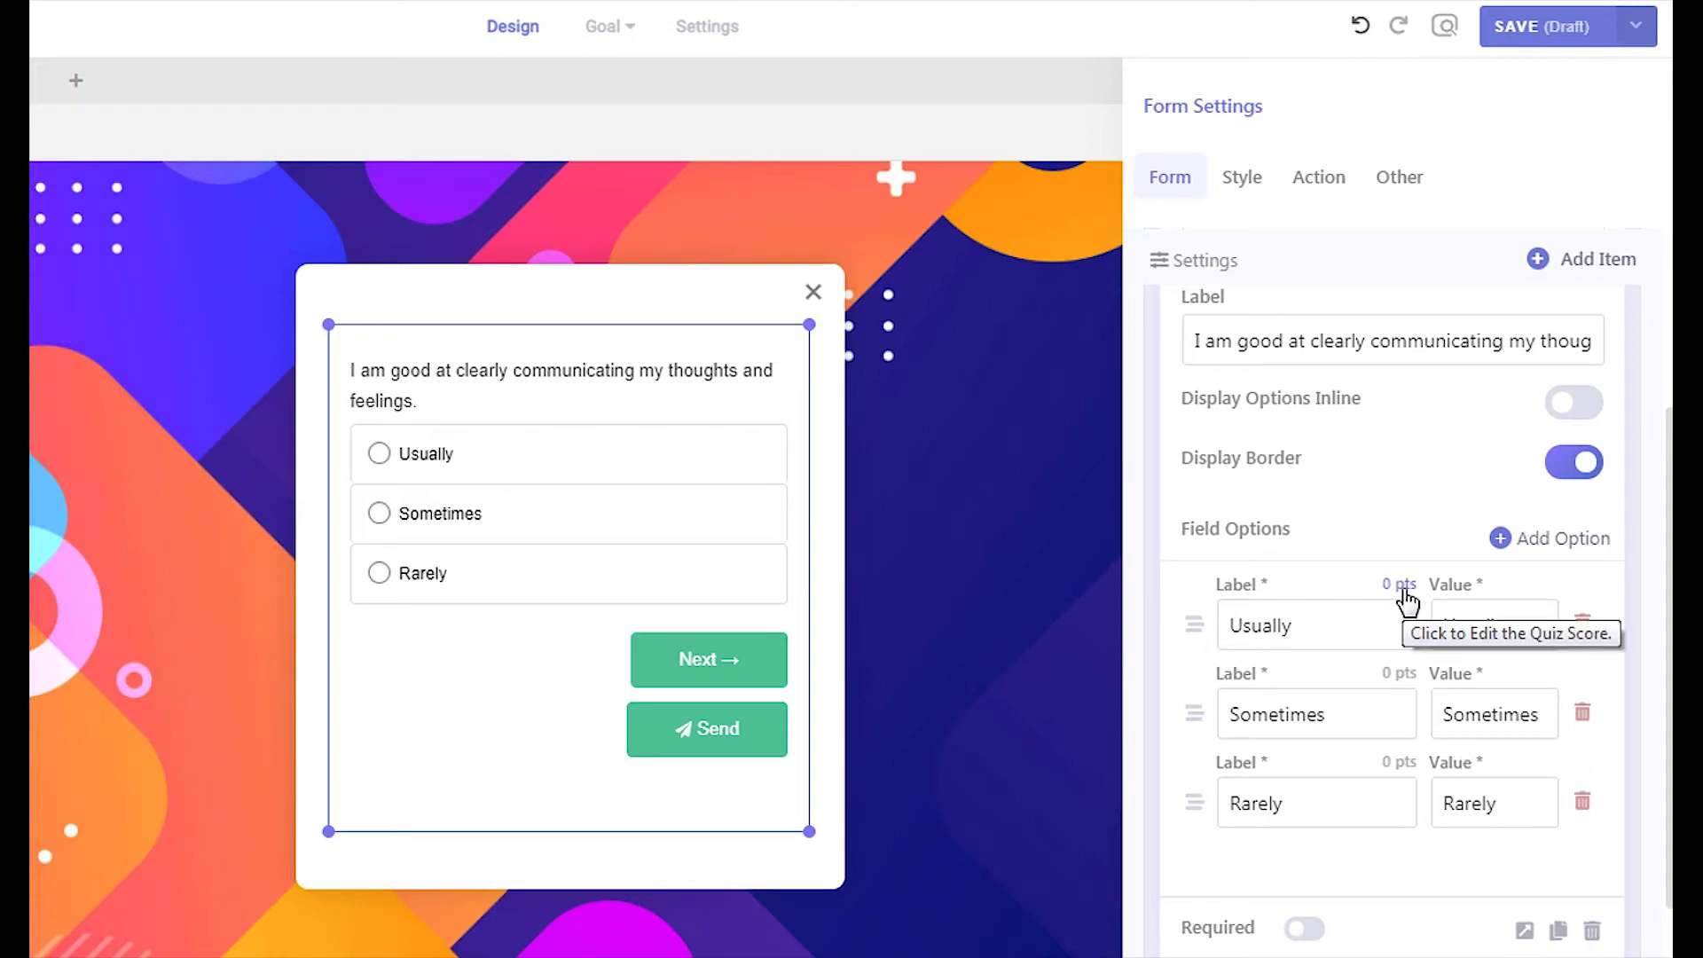
Score the answers: Usually 10 points, Sometimes 5, Rarely 0
{"action": "left_click", "coordinate": [1403, 588]}
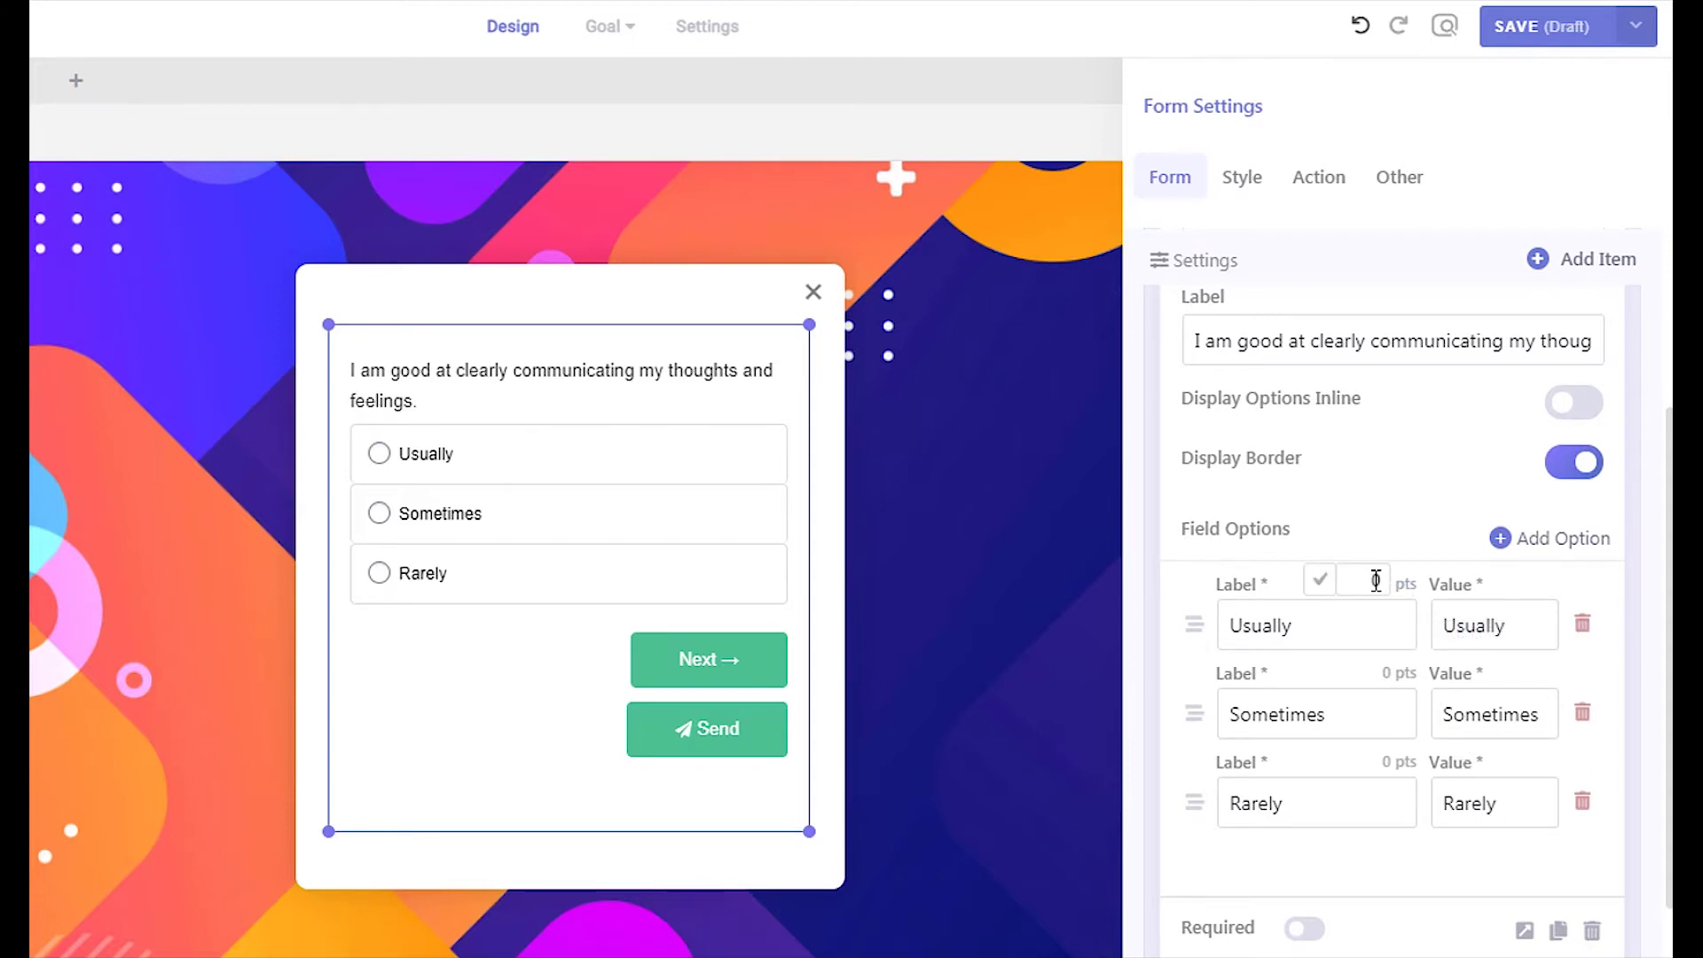
{"action": "double_click", "coordinate": [1375, 581]}
{"action": "type", "text": "10"}
{"action": "left_click", "coordinate": [1317, 582]}
{"action": "left_click", "coordinate": [1391, 672]}
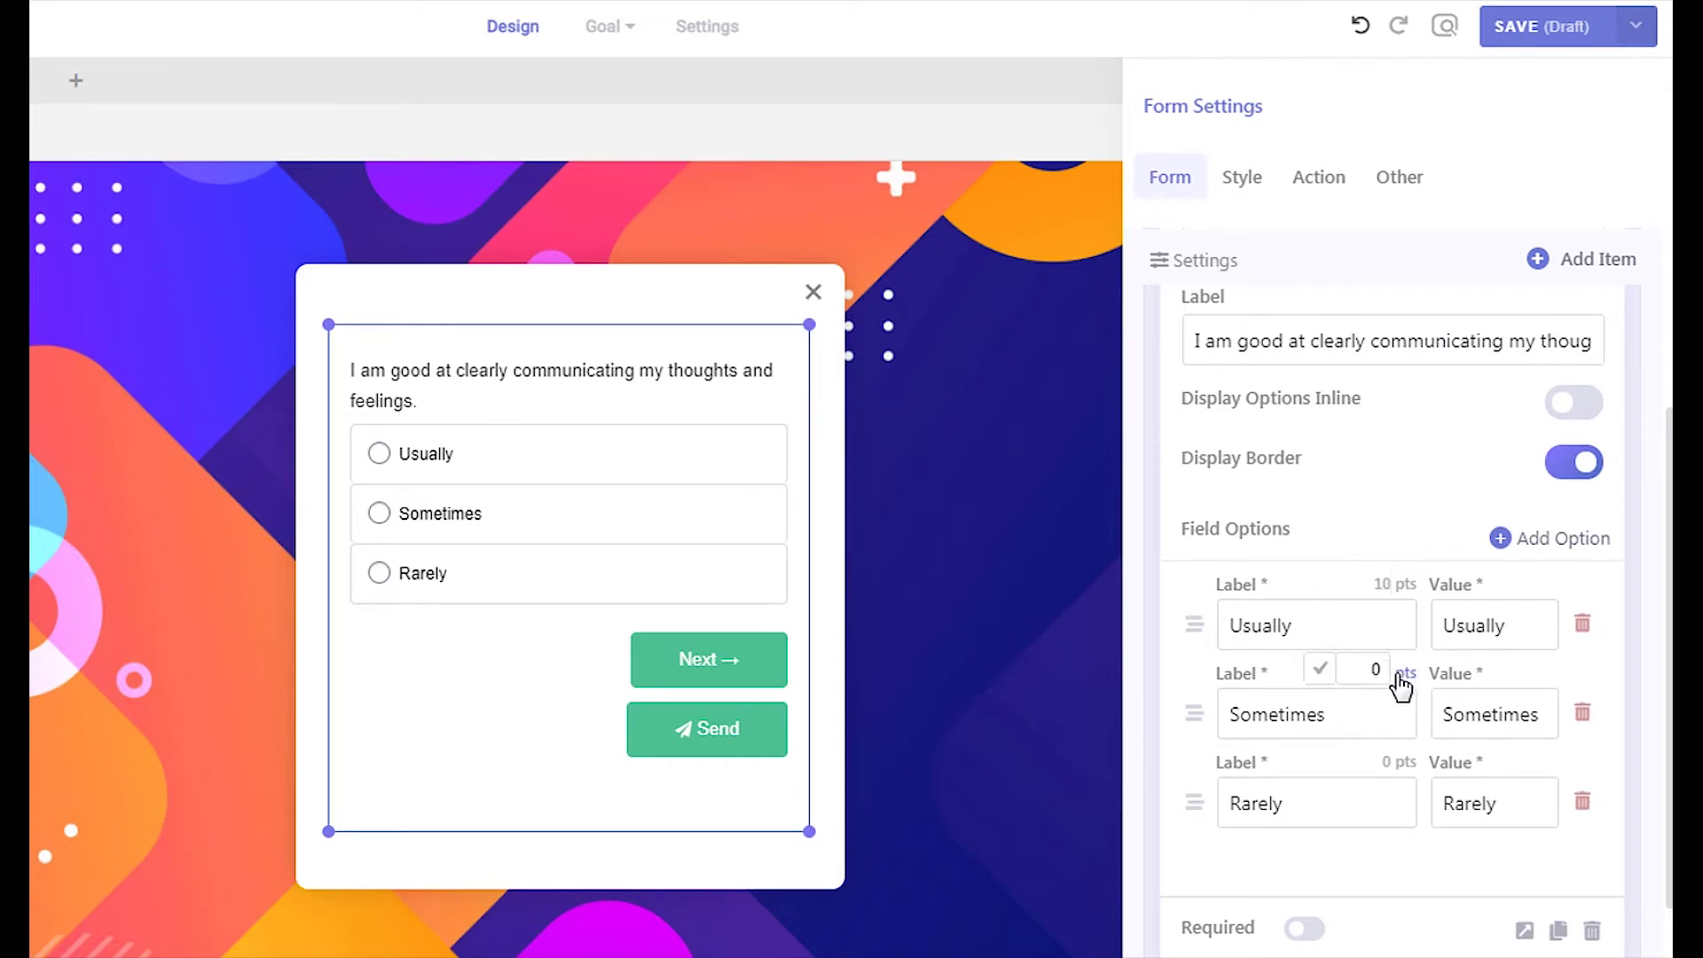
{"action": "double_click", "coordinate": [1375, 667]}
{"action": "type", "text": "5"}
{"action": "left_click", "coordinate": [1321, 669]}
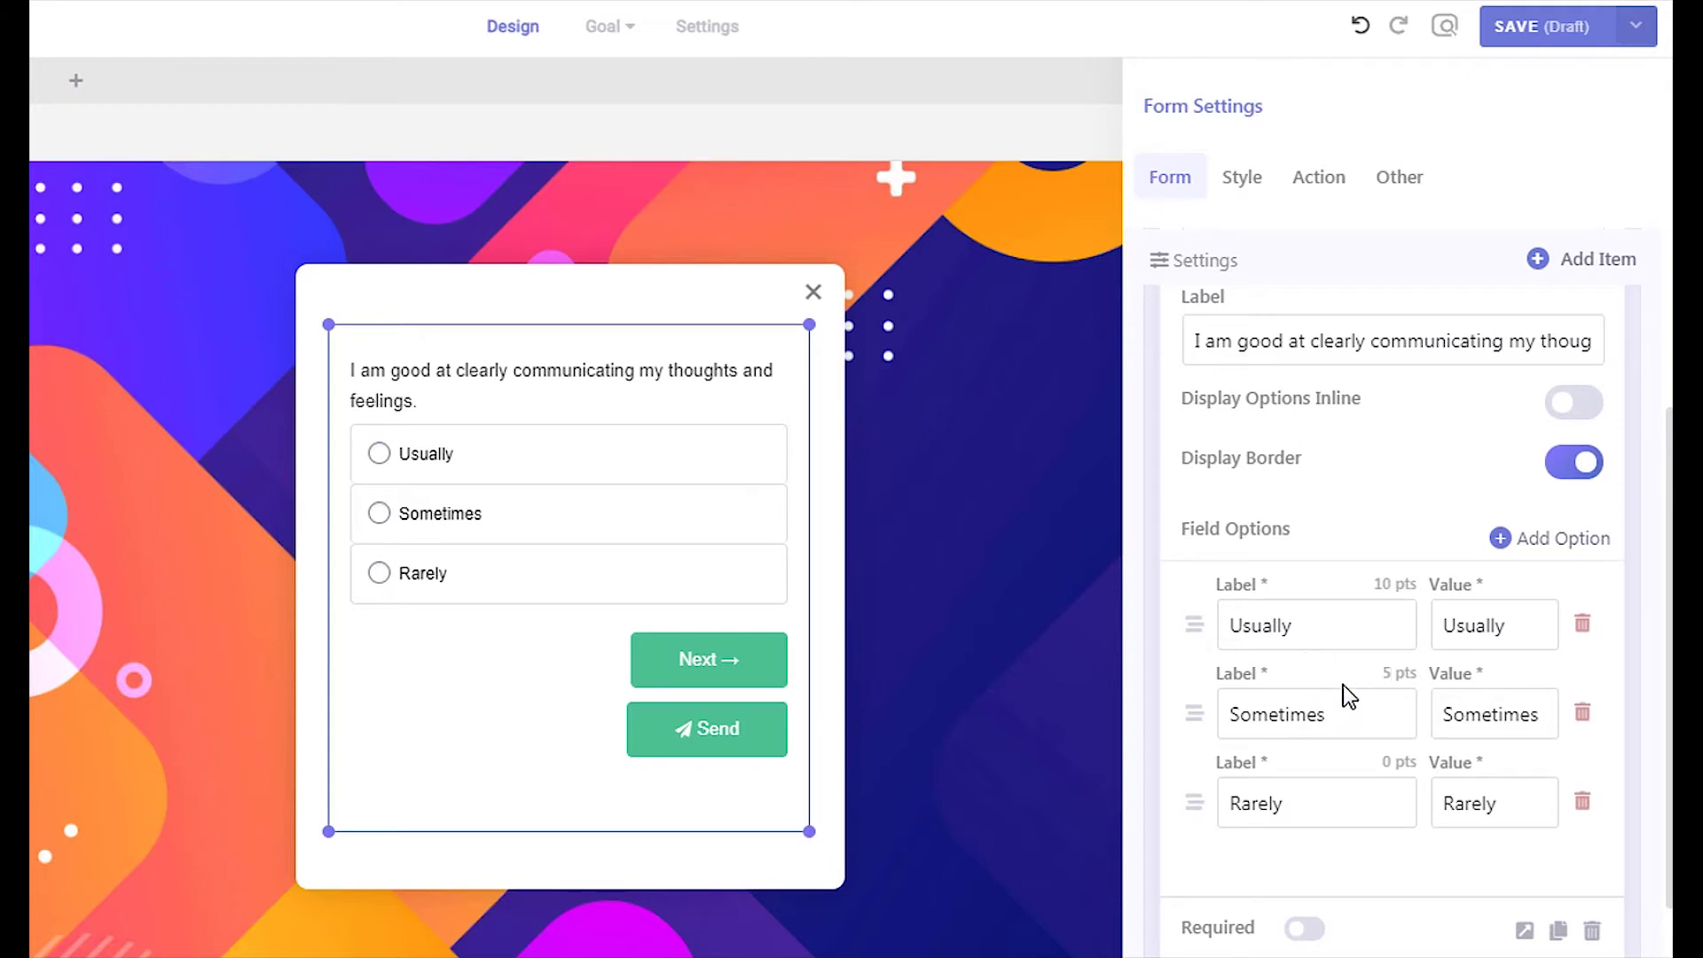
{"action": "left_click", "coordinate": [1391, 761]}
{"action": "double_click", "coordinate": [1374, 758]}
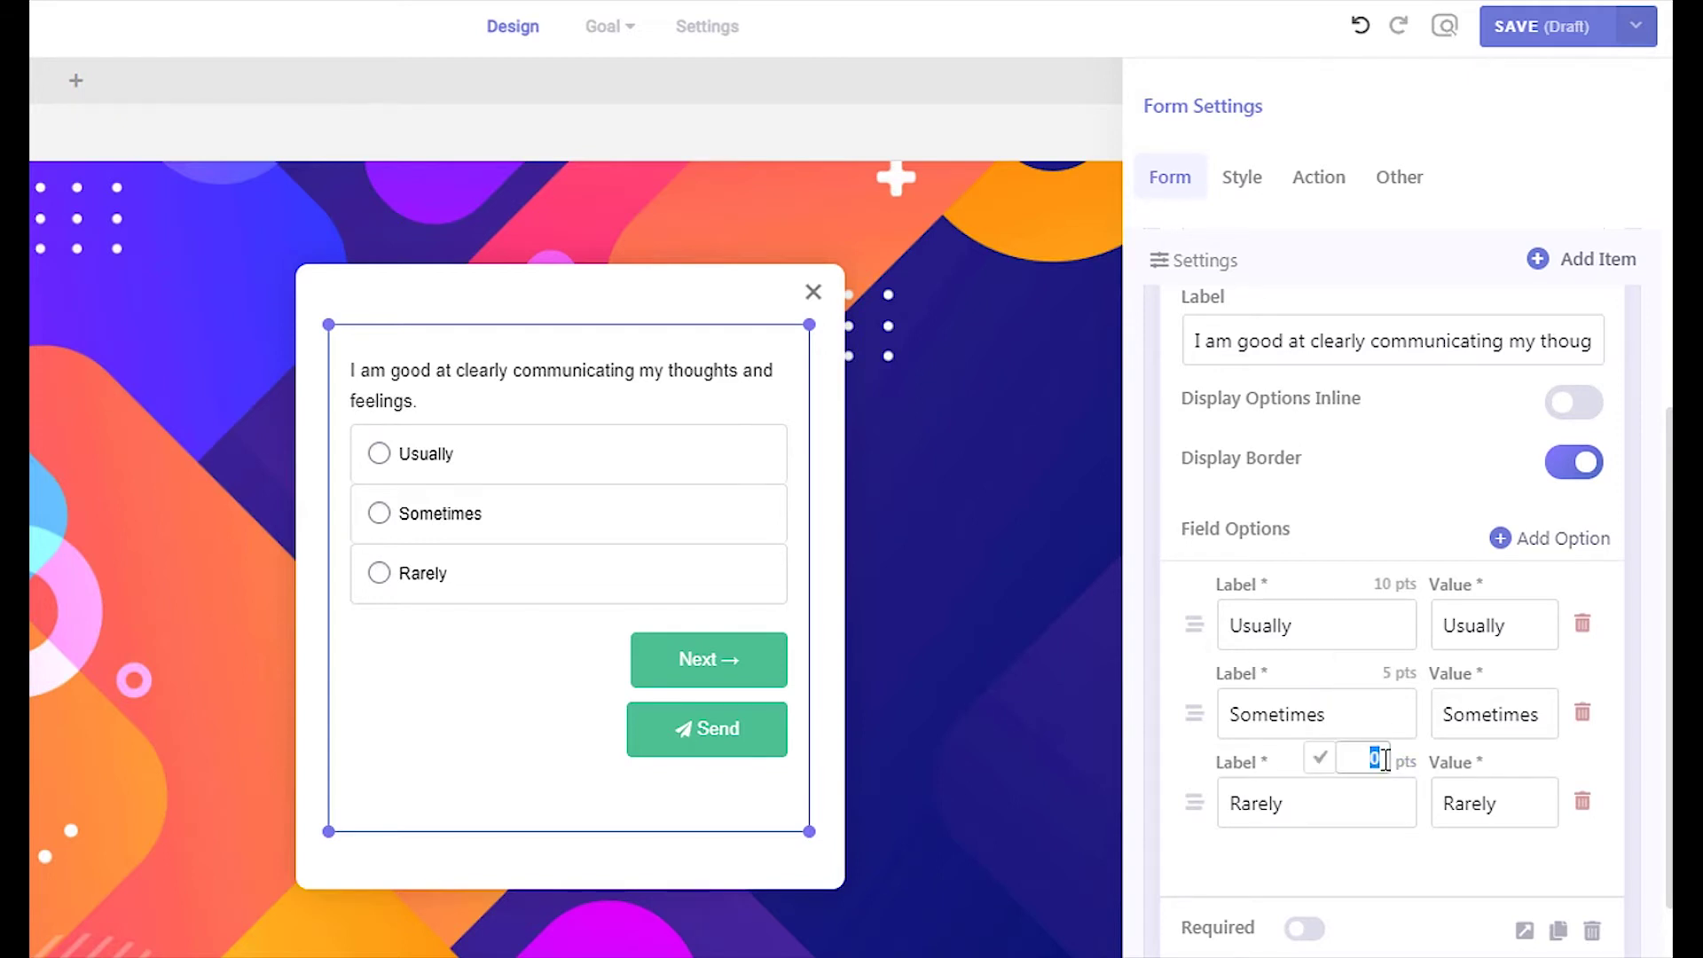
{"action": "left_click", "coordinate": [1320, 758]}
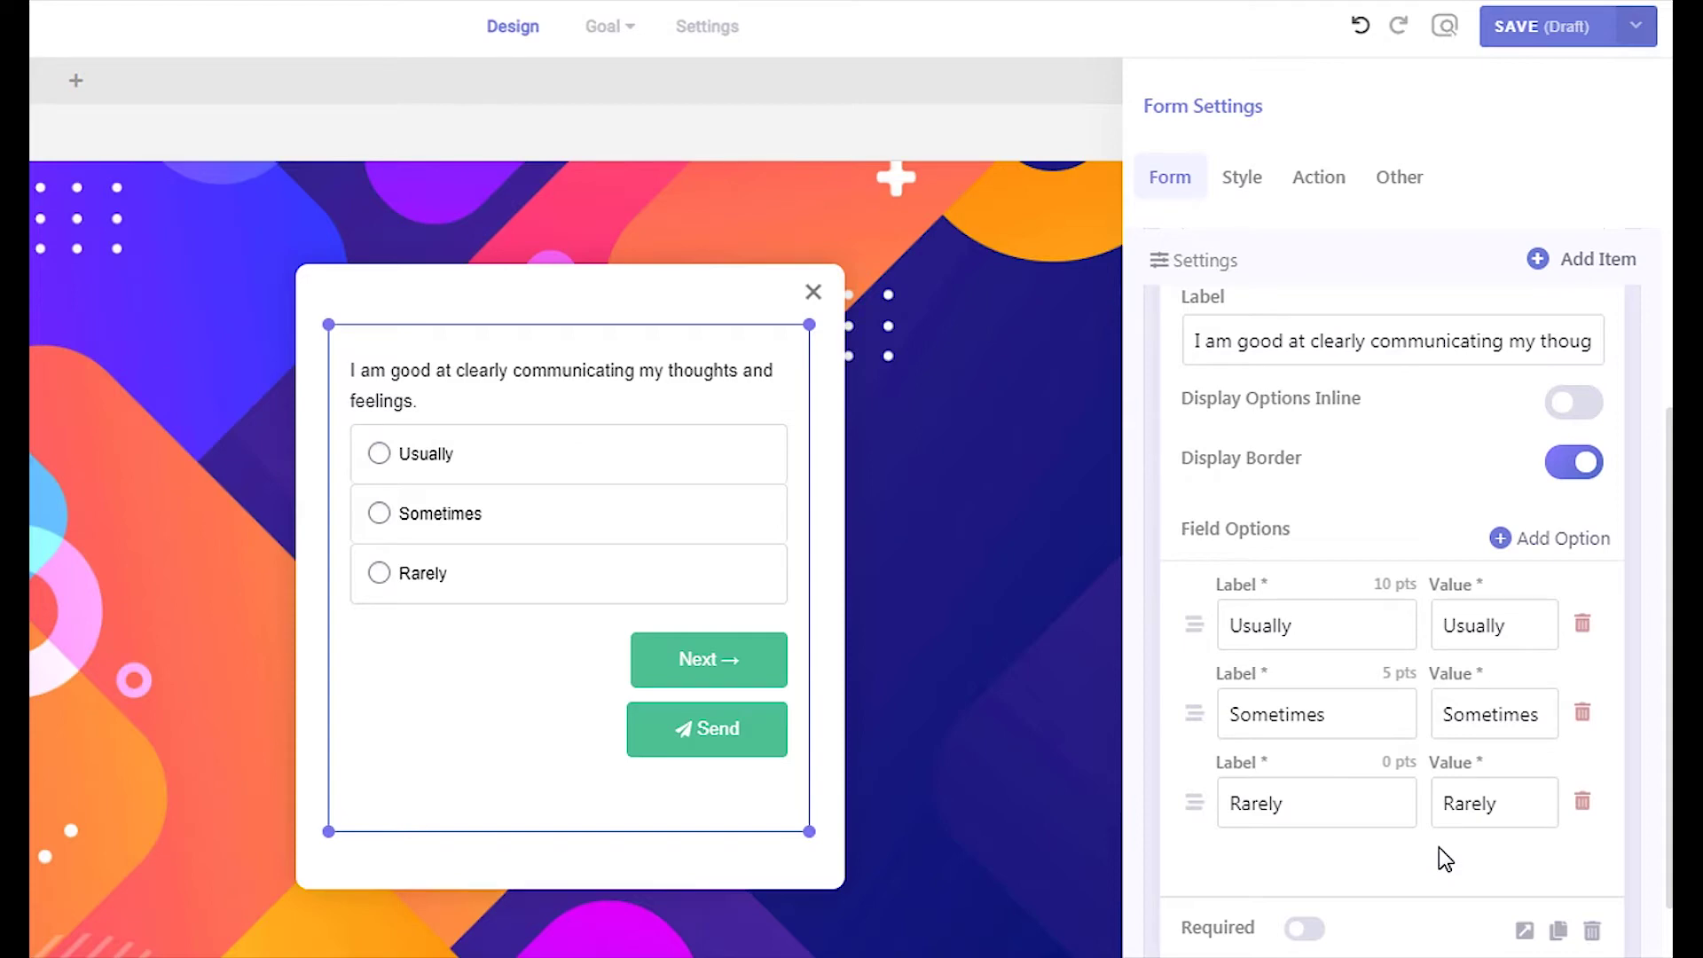
{"action": "scroll", "coordinate": [1479, 482], "scroll_direction": "up", "scroll_amount": 3}
Add a radio question named 'listening' to Step 2
{"action": "left_click", "coordinate": [1446, 398]}
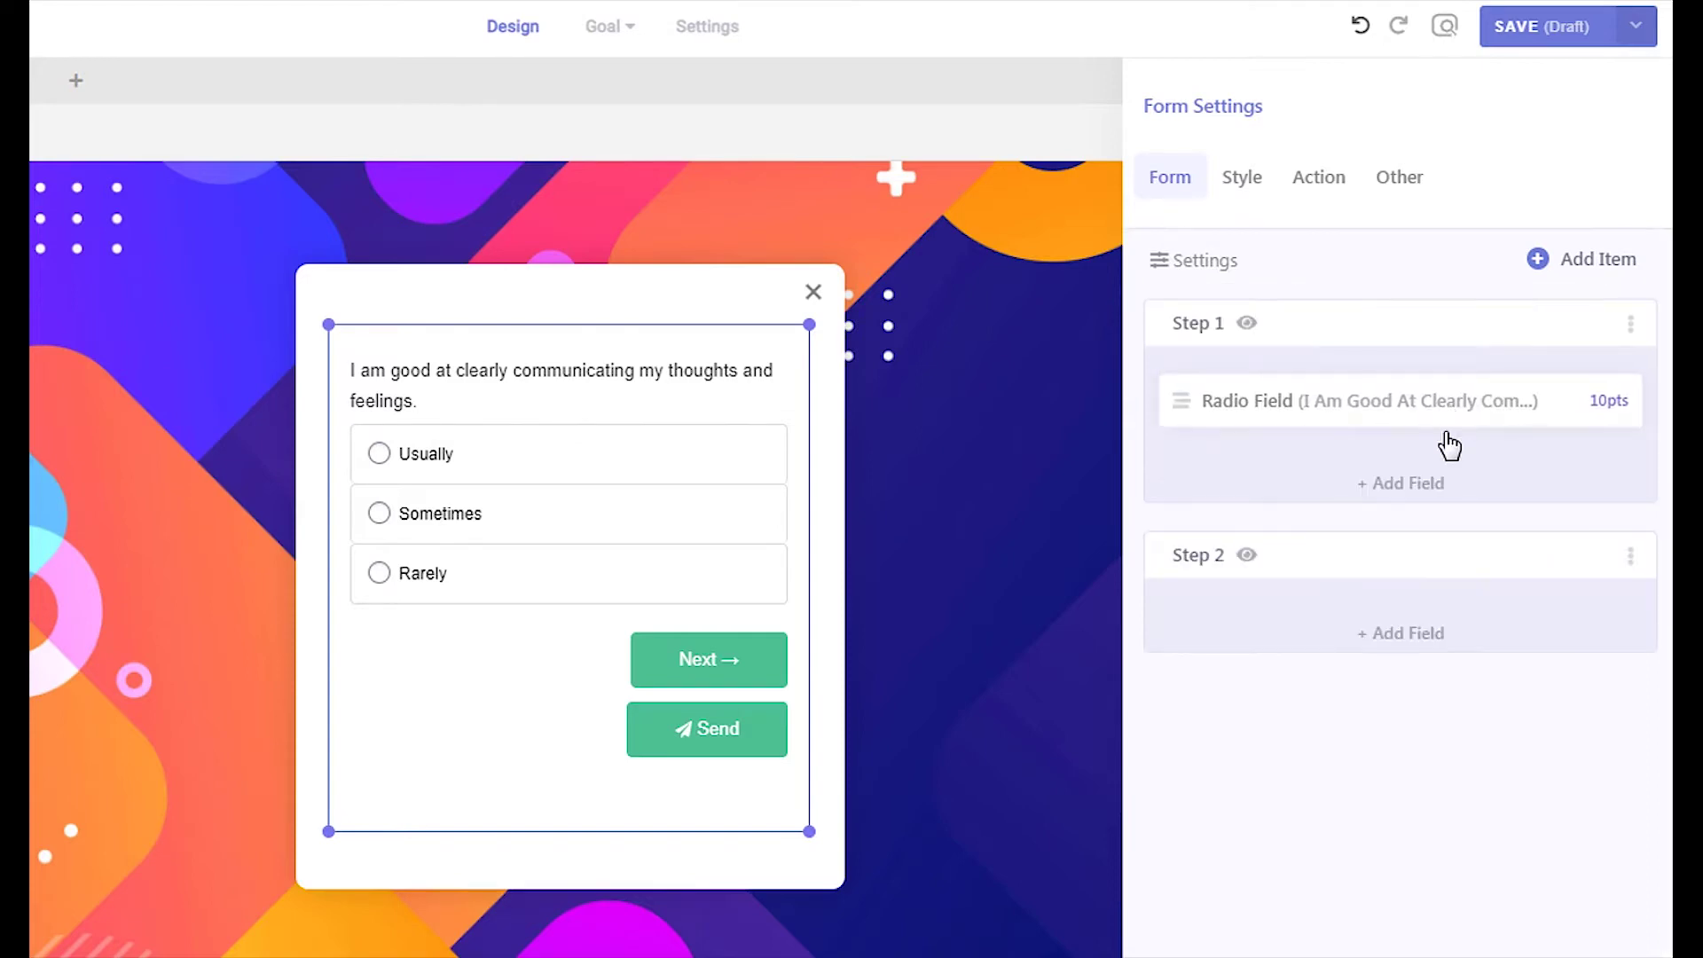
{"action": "left_click", "coordinate": [1419, 649]}
{"action": "left_click", "coordinate": [1214, 449]}
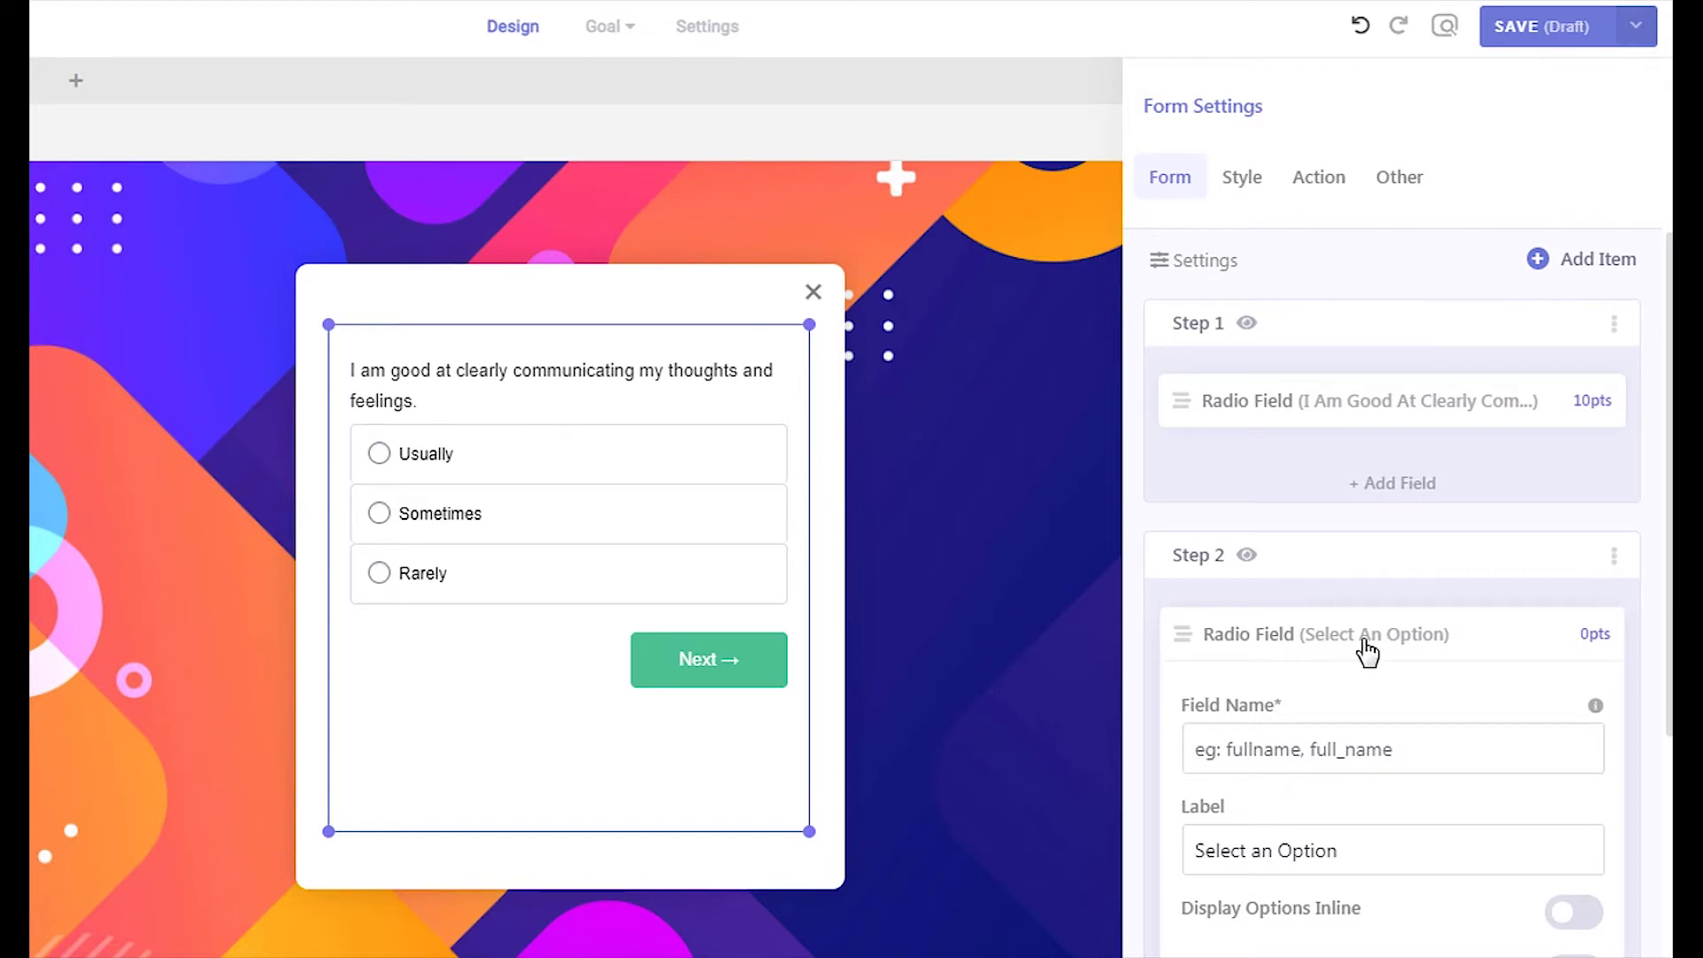
{"action": "scroll", "coordinate": [1369, 650], "scroll_direction": "down", "scroll_amount": 3}
{"action": "left_click", "coordinate": [1200, 471]}
{"action": "type", "text": "listening"}
Label it 'I listen carefully when other people talk' and enable bordered answers
{"action": "left_click", "coordinate": [1199, 571]}
{"action": "key", "text": "ctrl+a"}
{"action": "type", "text": "I listen carefully when other people talk"}
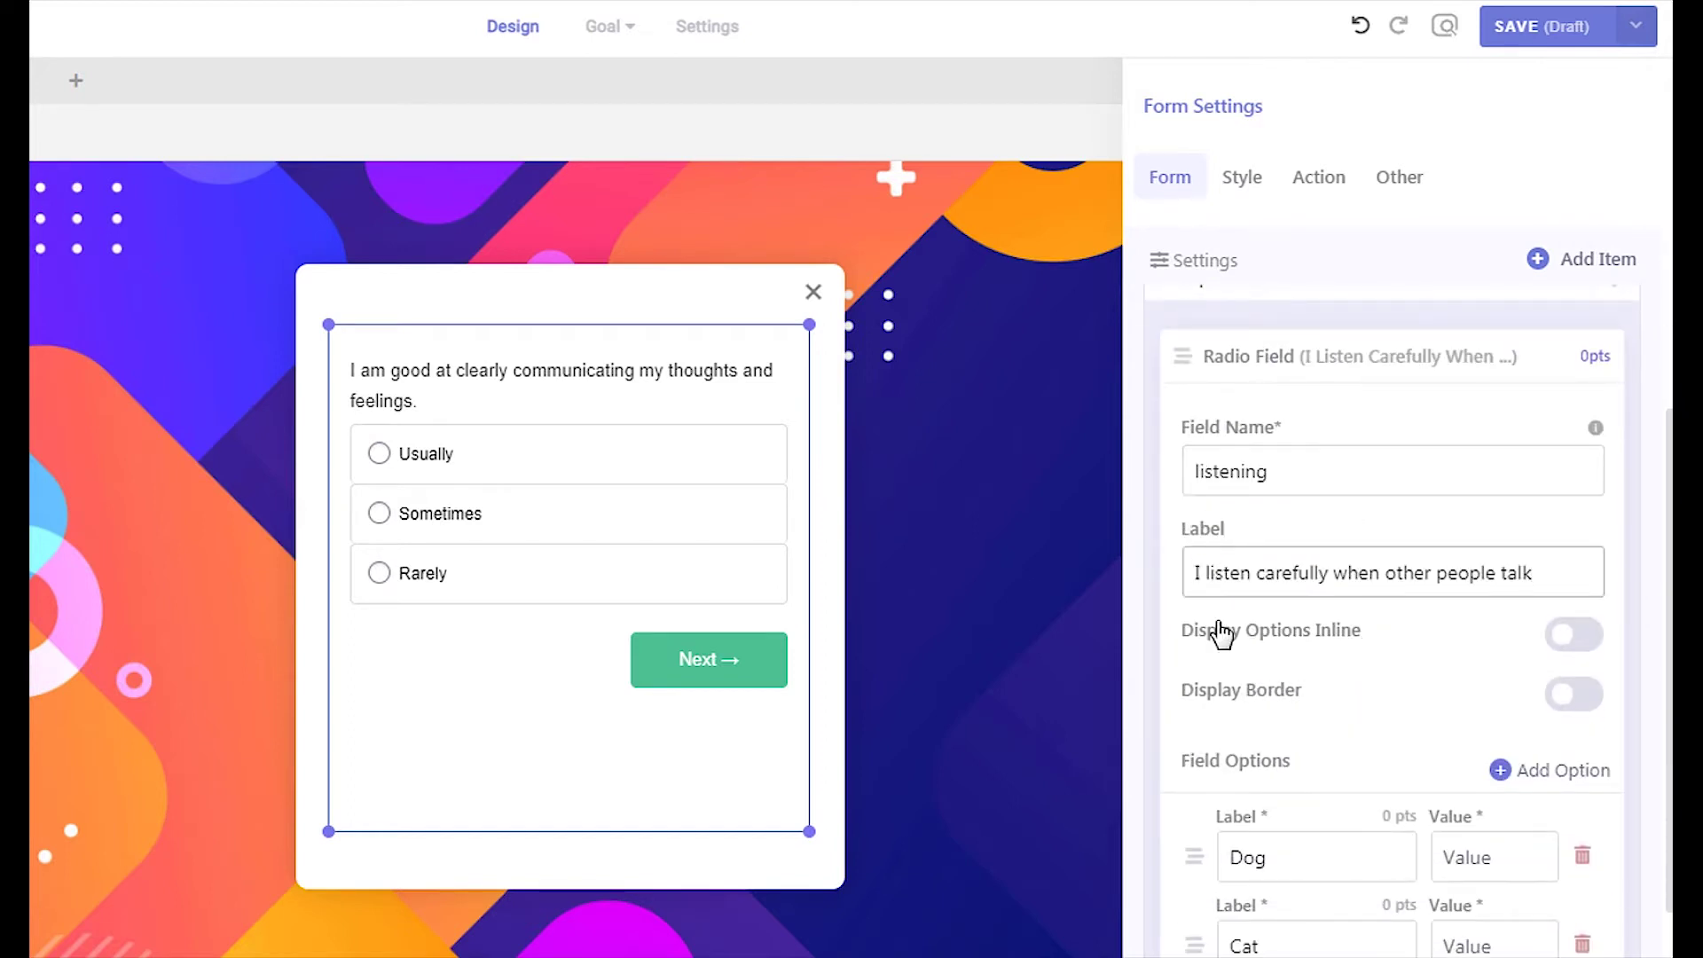
{"action": "left_click", "coordinate": [1572, 693]}
Set the answers and values to Usually, Sometimes and a new Rarely option
{"action": "scroll", "coordinate": [1419, 710], "scroll_direction": "down", "scroll_amount": 2}
{"action": "double_click", "coordinate": [1292, 716]}
{"action": "type", "text": "Usually"}
{"action": "double_click", "coordinate": [1286, 806]}
{"action": "type", "text": "Sometimes"}
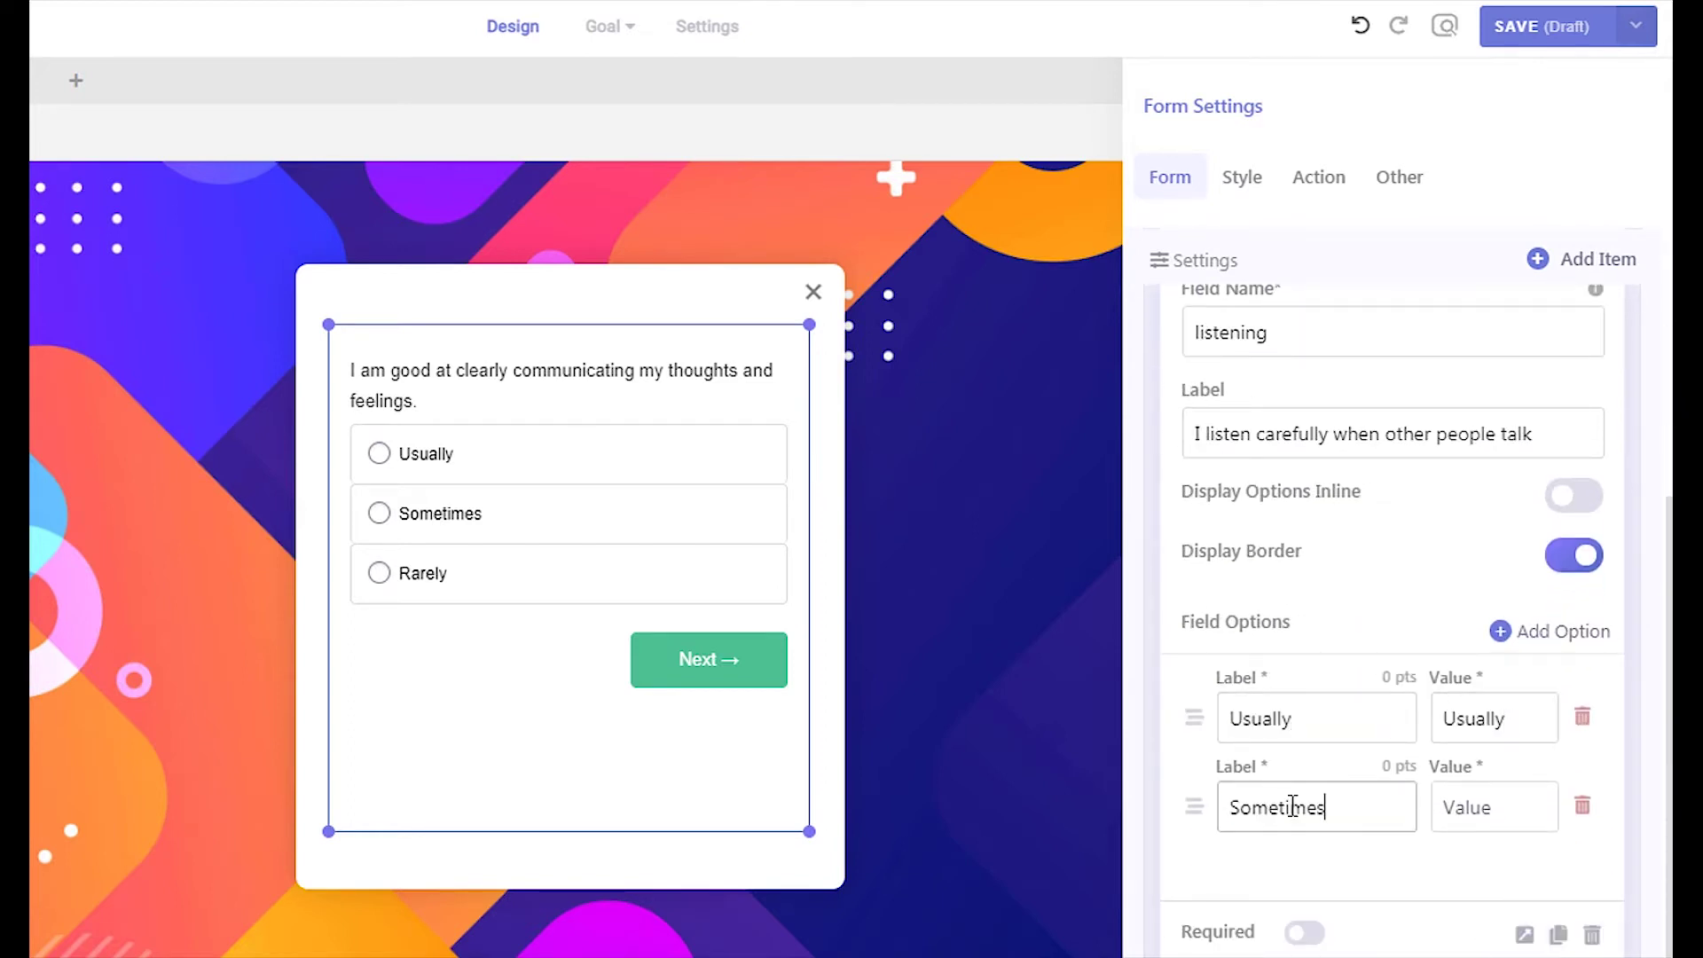
{"action": "key", "text": "Tab"}
{"action": "type", "text": "Sometimes"}
{"action": "left_click", "coordinate": [1521, 634]}
{"action": "triple_click", "coordinate": [1339, 896]}
{"action": "type", "text": "Rarely"}
{"action": "left_click", "coordinate": [1448, 898]}
{"action": "type", "text": "Rarely"}
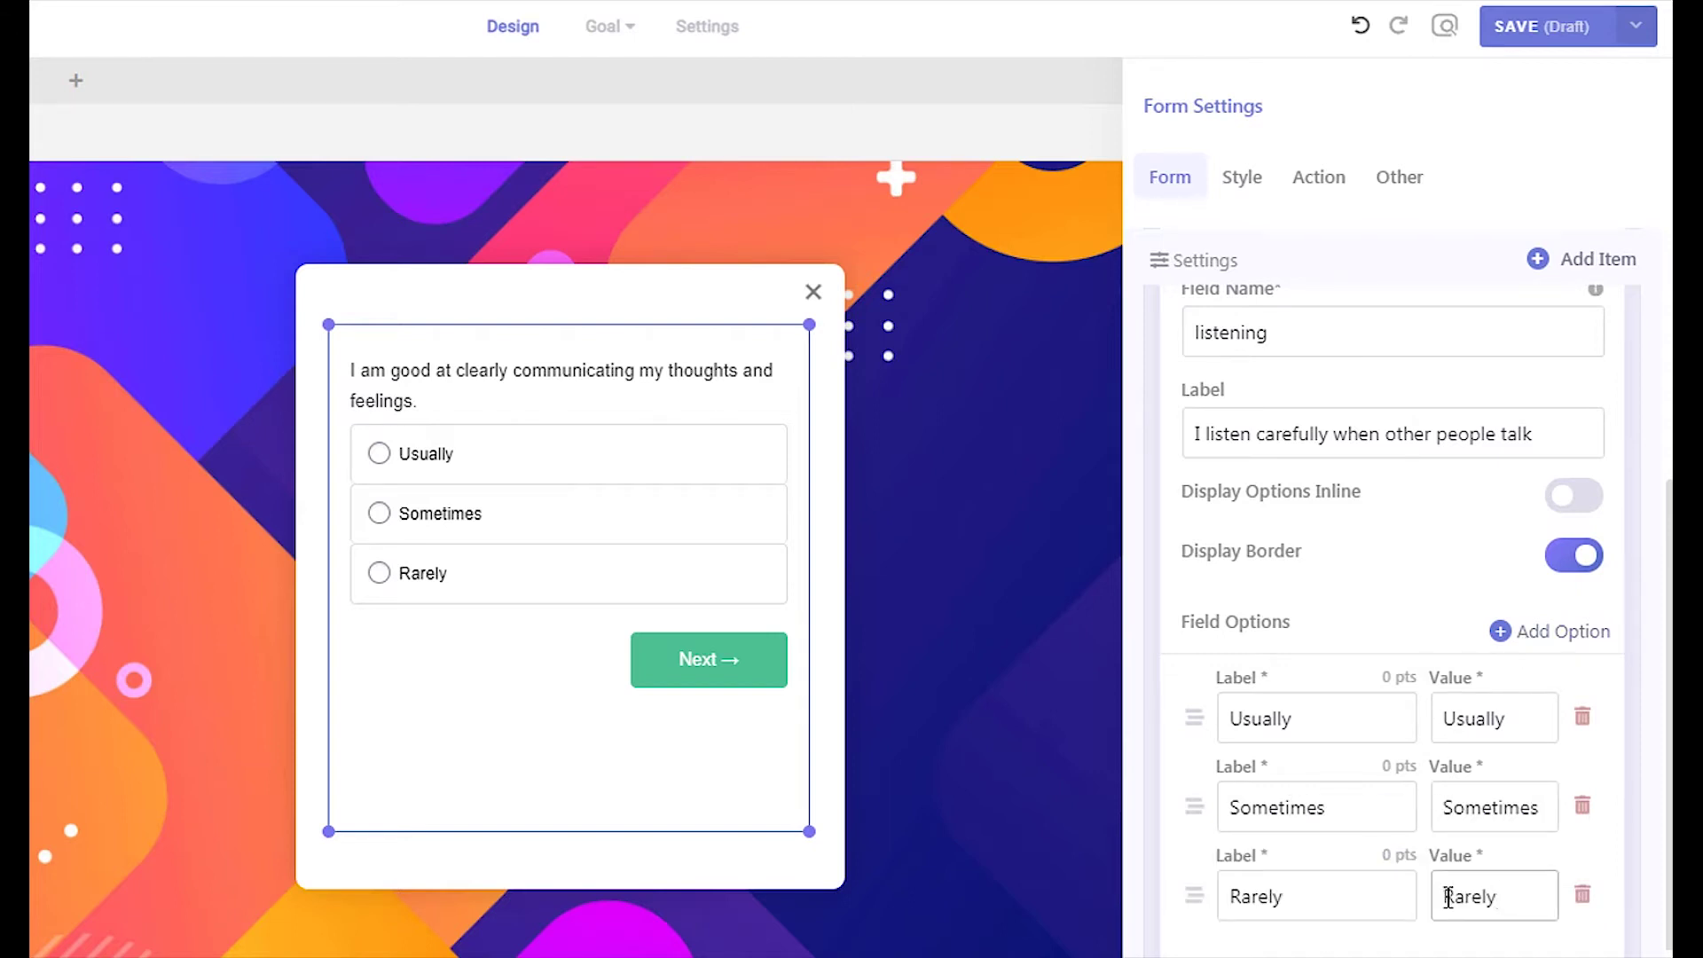
Give Usually 10 points and confirm the Sometimes score
{"action": "left_click", "coordinate": [1377, 676]}
{"action": "type", "text": "10"}
{"action": "left_click", "coordinate": [1374, 766]}
{"action": "key", "text": "Return"}
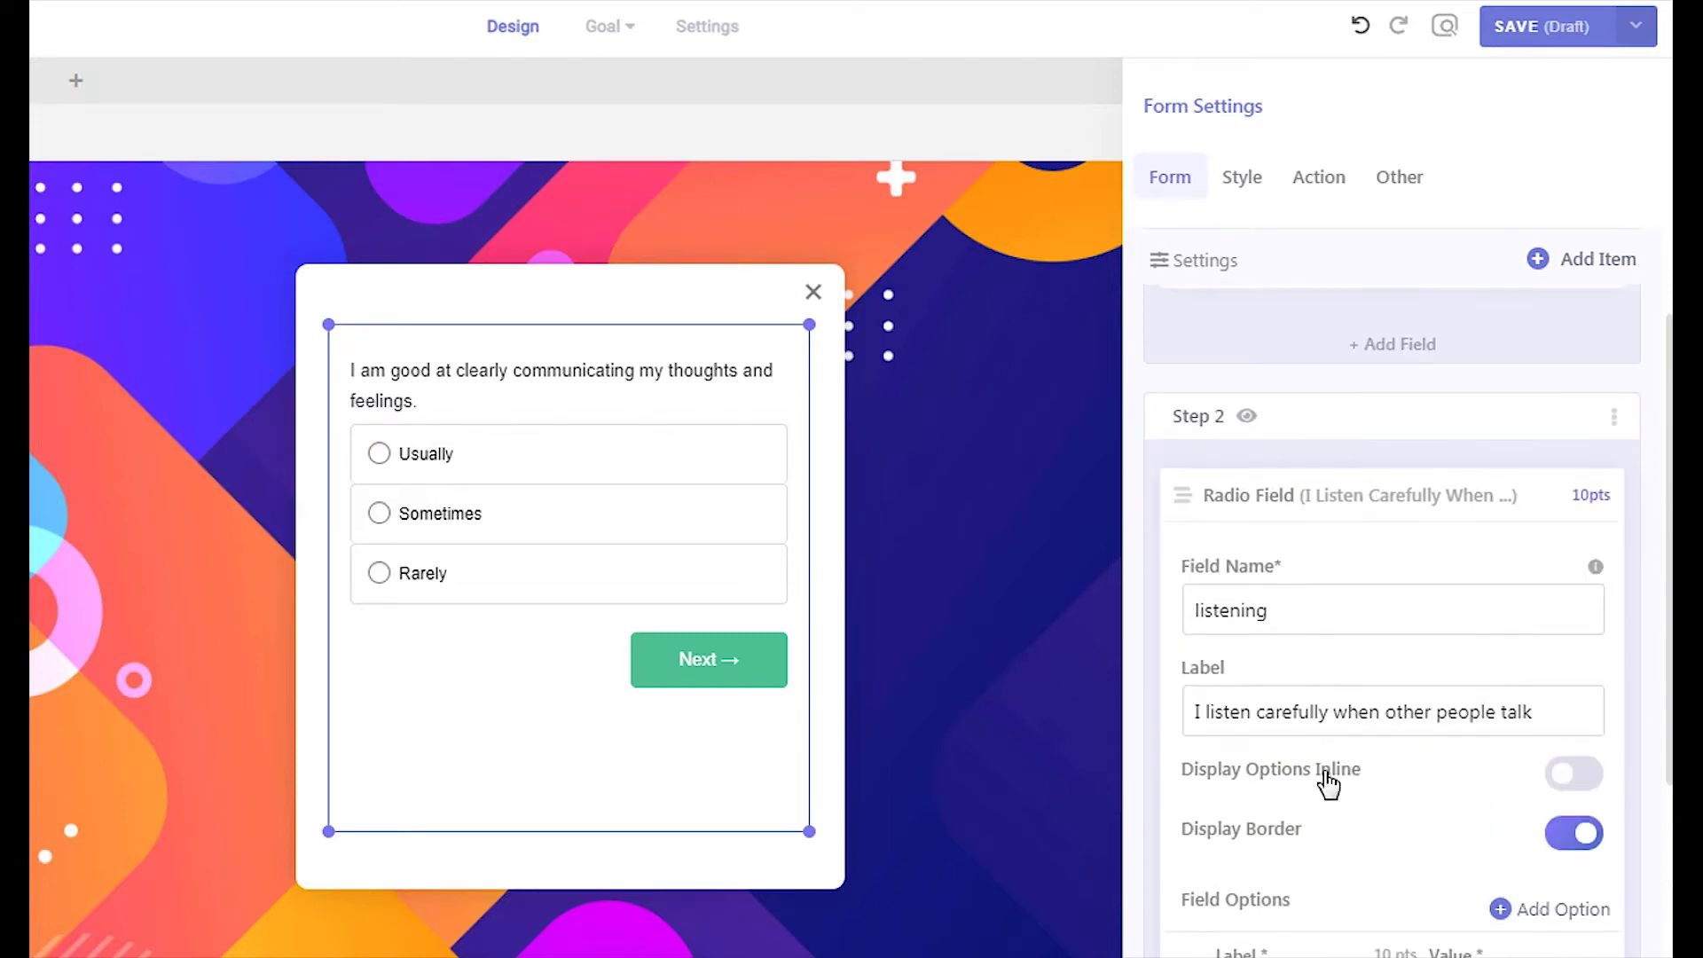
{"action": "left_click", "coordinate": [1568, 266]}
Add a Radio field named 'motivation' to Step 3, paste its question label, and enable Display Border
{"action": "left_click", "coordinate": [1395, 621]}
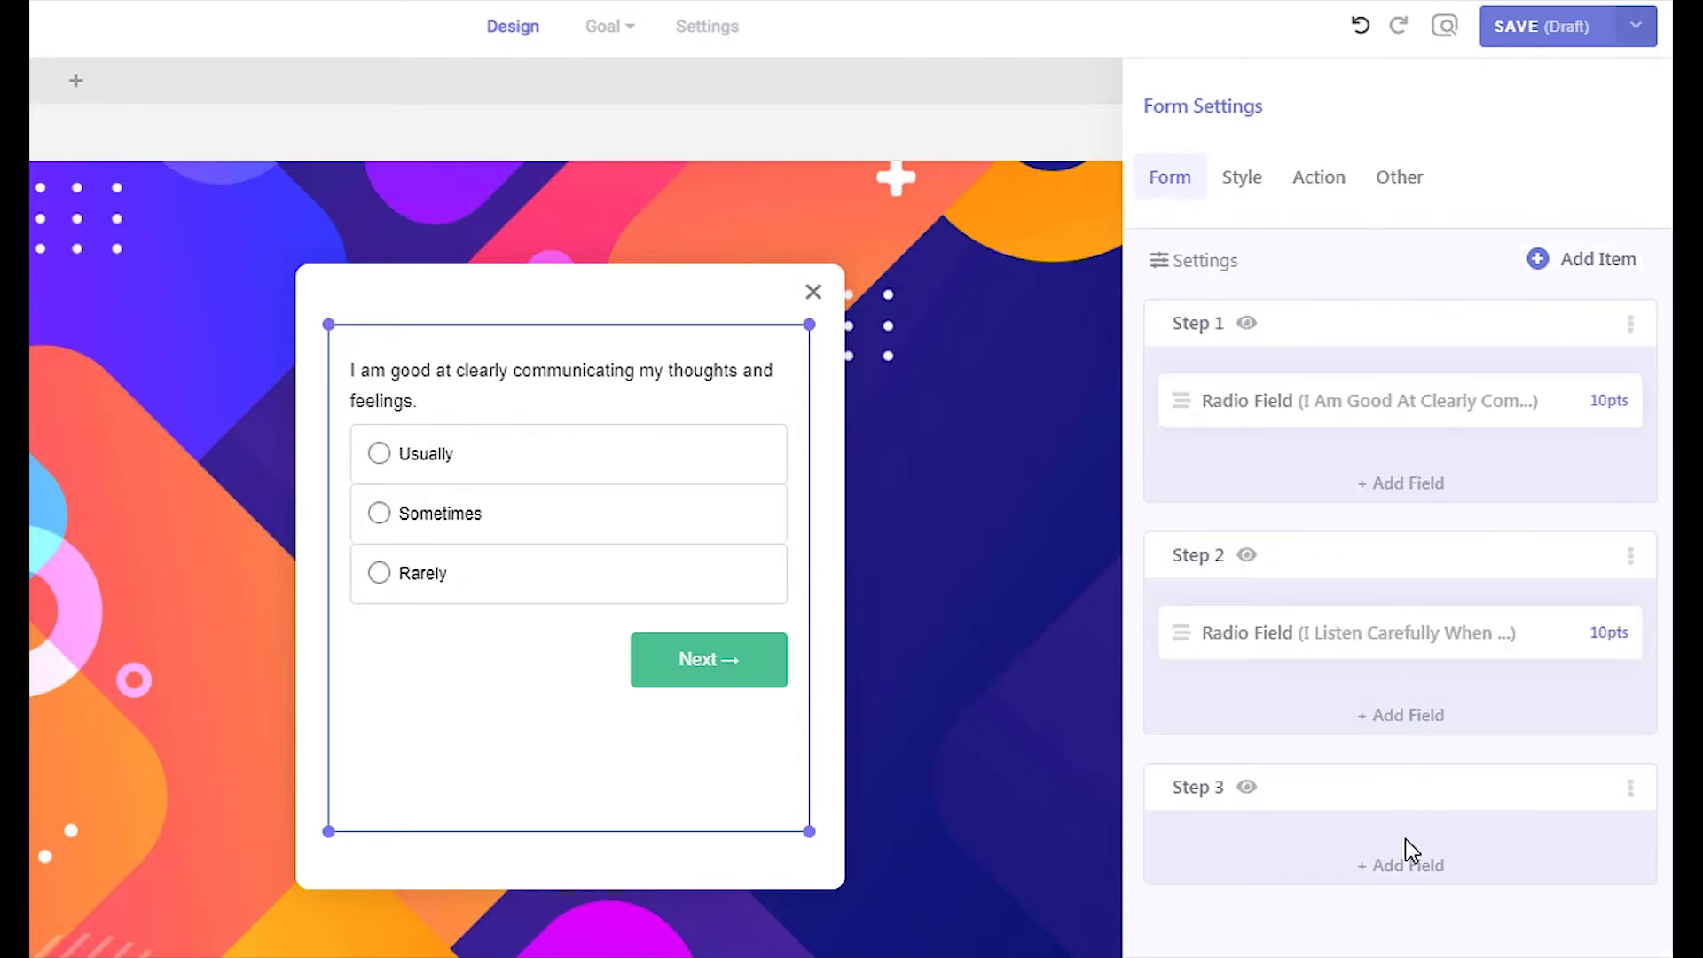
{"action": "left_click", "coordinate": [1227, 466]}
{"action": "left_click", "coordinate": [1357, 696]}
{"action": "type", "text": "motivation"}
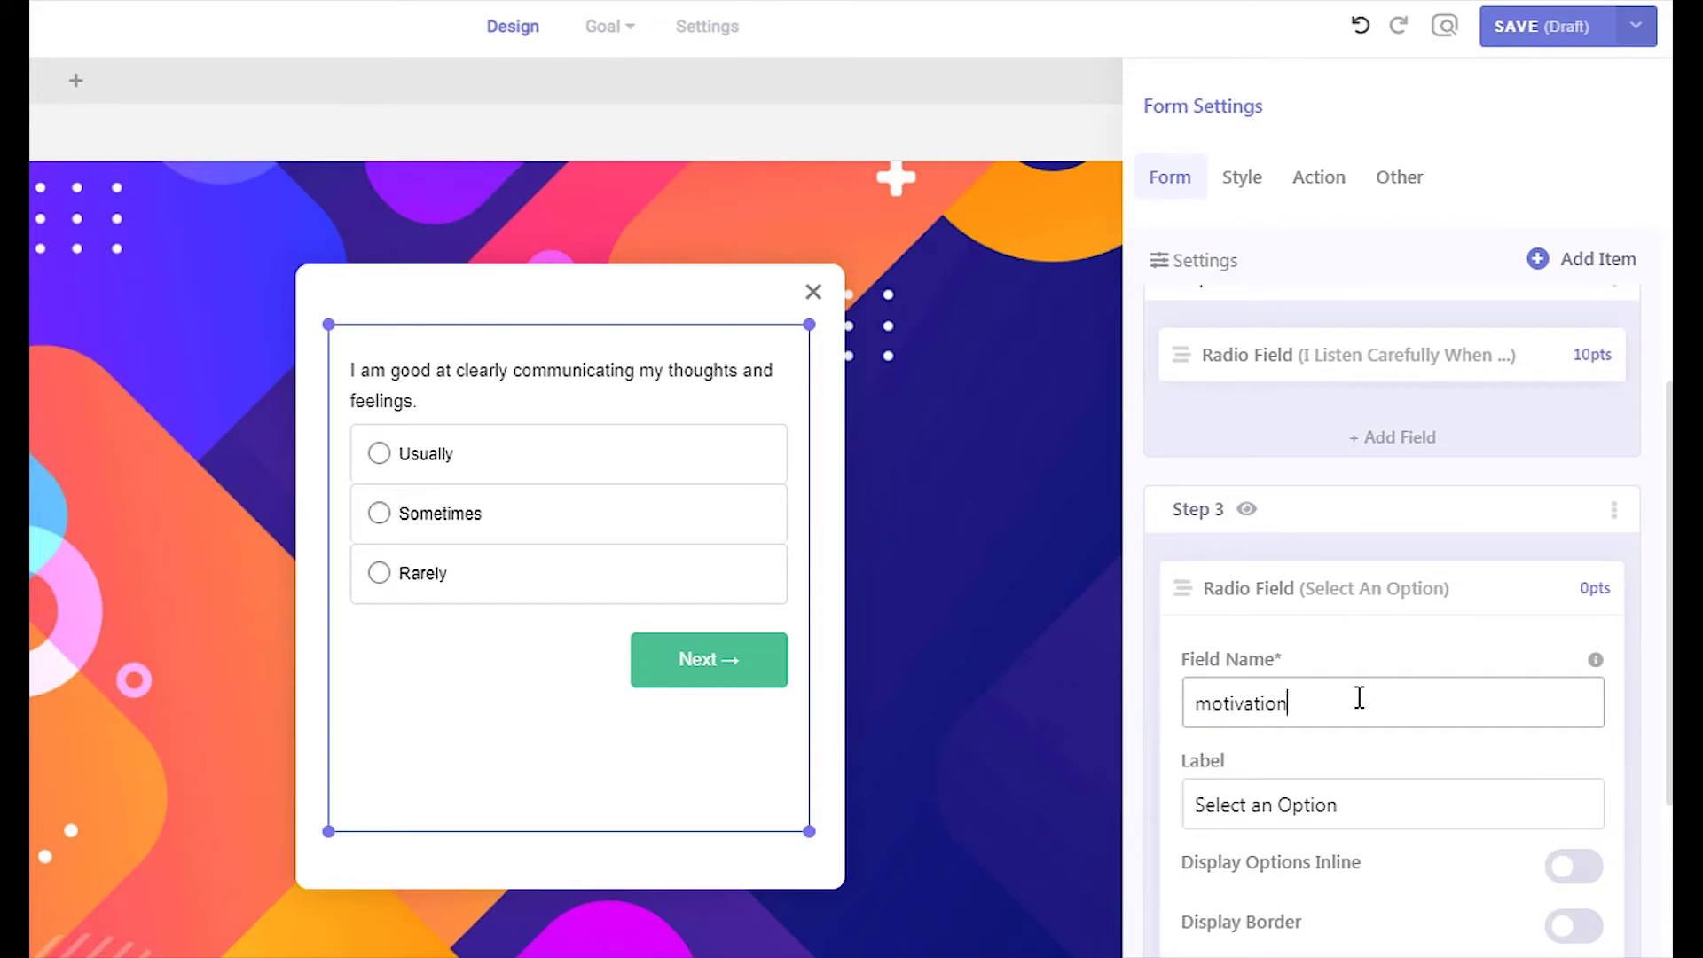
{"action": "key", "text": "Tab"}
{"action": "type", "text": "I take initiative and am highly motivated"}
{"action": "left_click", "coordinate": [1574, 832]}
Enter the three answer options Always, Sometimes and Rarely
{"action": "scroll", "coordinate": [1330, 710], "scroll_direction": "down", "scroll_amount": 3}
{"action": "double_click", "coordinate": [1292, 790]}
{"action": "type", "text": "Always"}
{"action": "left_click", "coordinate": [1477, 672]}
{"action": "double_click", "coordinate": [1331, 760]}
{"action": "type", "text": "Sometimes"}
{"action": "double_click", "coordinate": [1414, 764]}
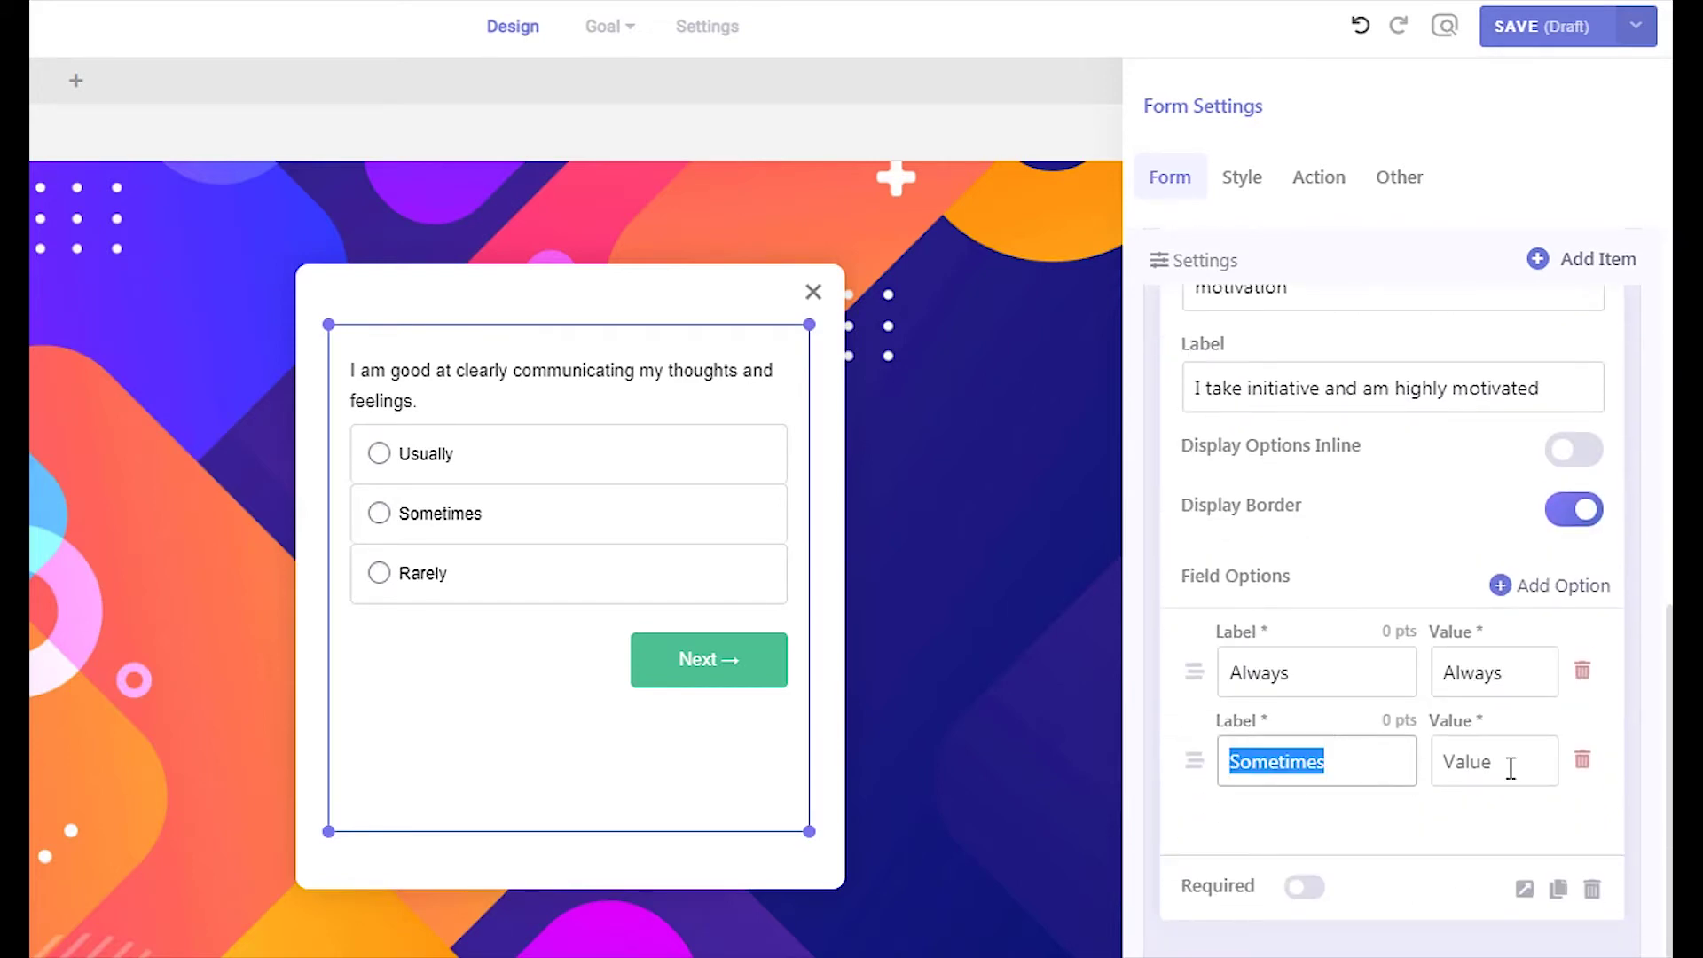
{"action": "left_click", "coordinate": [1557, 587]}
{"action": "left_click", "coordinate": [1304, 849]}
{"action": "type", "text": "Rarely"}
{"action": "left_click", "coordinate": [1463, 850]}
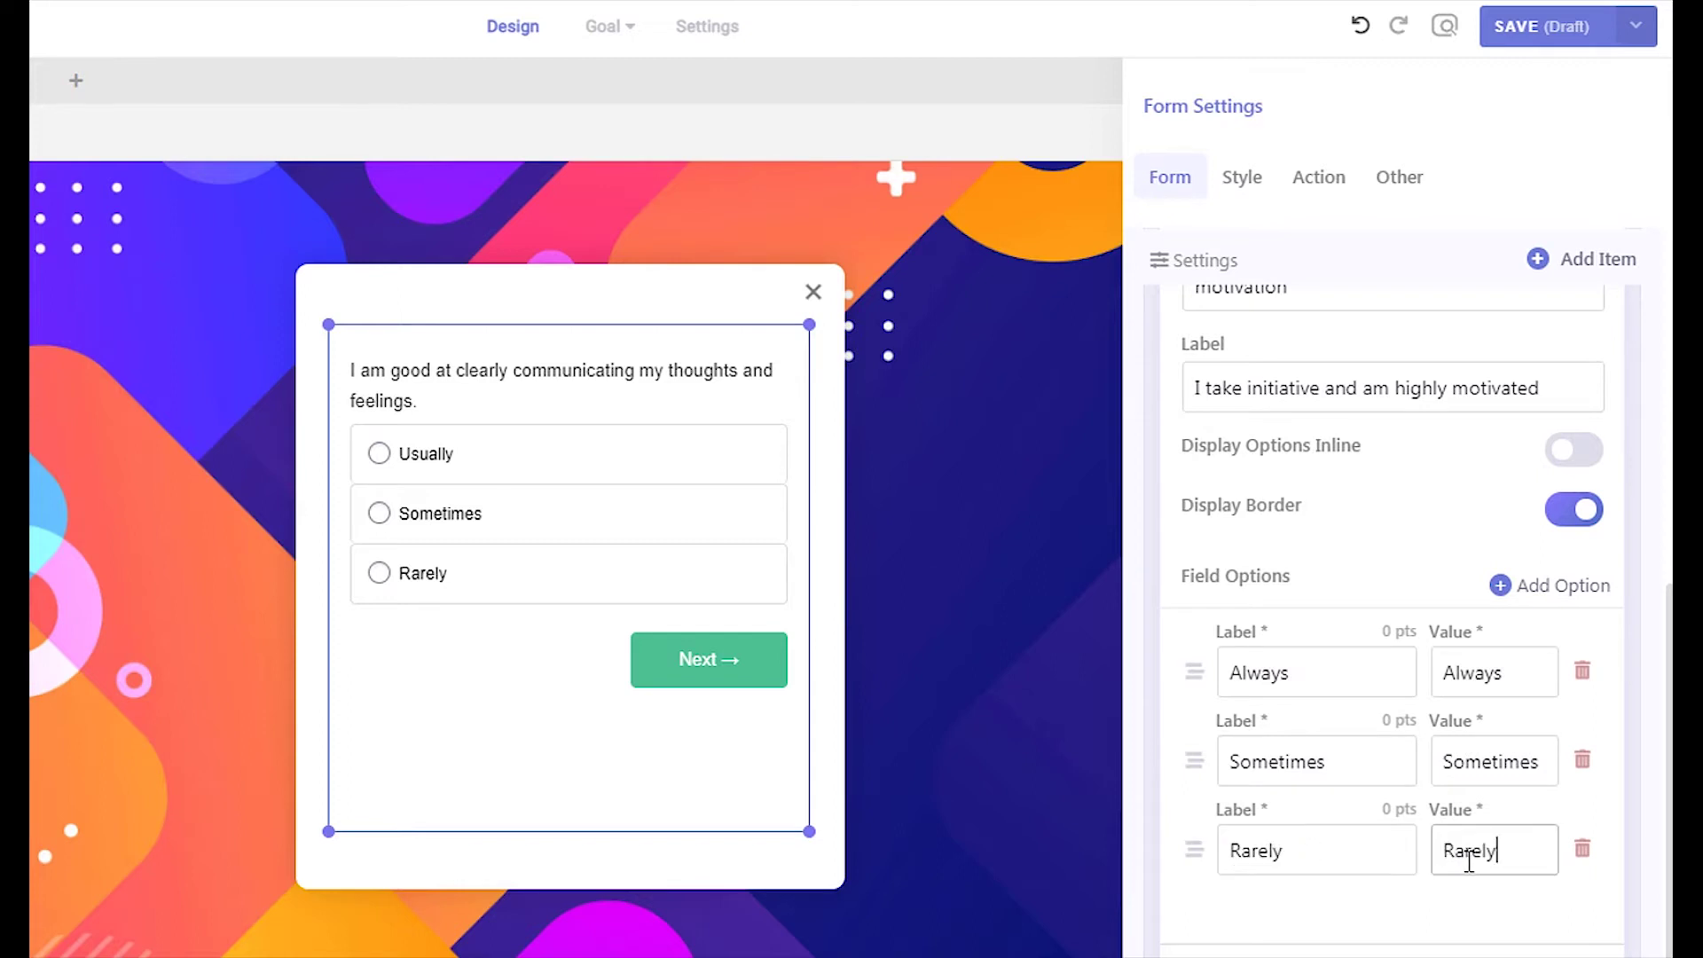
Score Always at 10 points and Sometimes at 5 points
{"action": "left_click", "coordinate": [1400, 631]}
{"action": "type", "text": "10"}
{"action": "key", "text": "Return"}
{"action": "left_click", "coordinate": [1399, 720]}
{"action": "type", "text": "5"}
{"action": "key", "text": "Return"}
{"action": "scroll", "coordinate": [1356, 741], "scroll_direction": "up", "scroll_amount": 10}
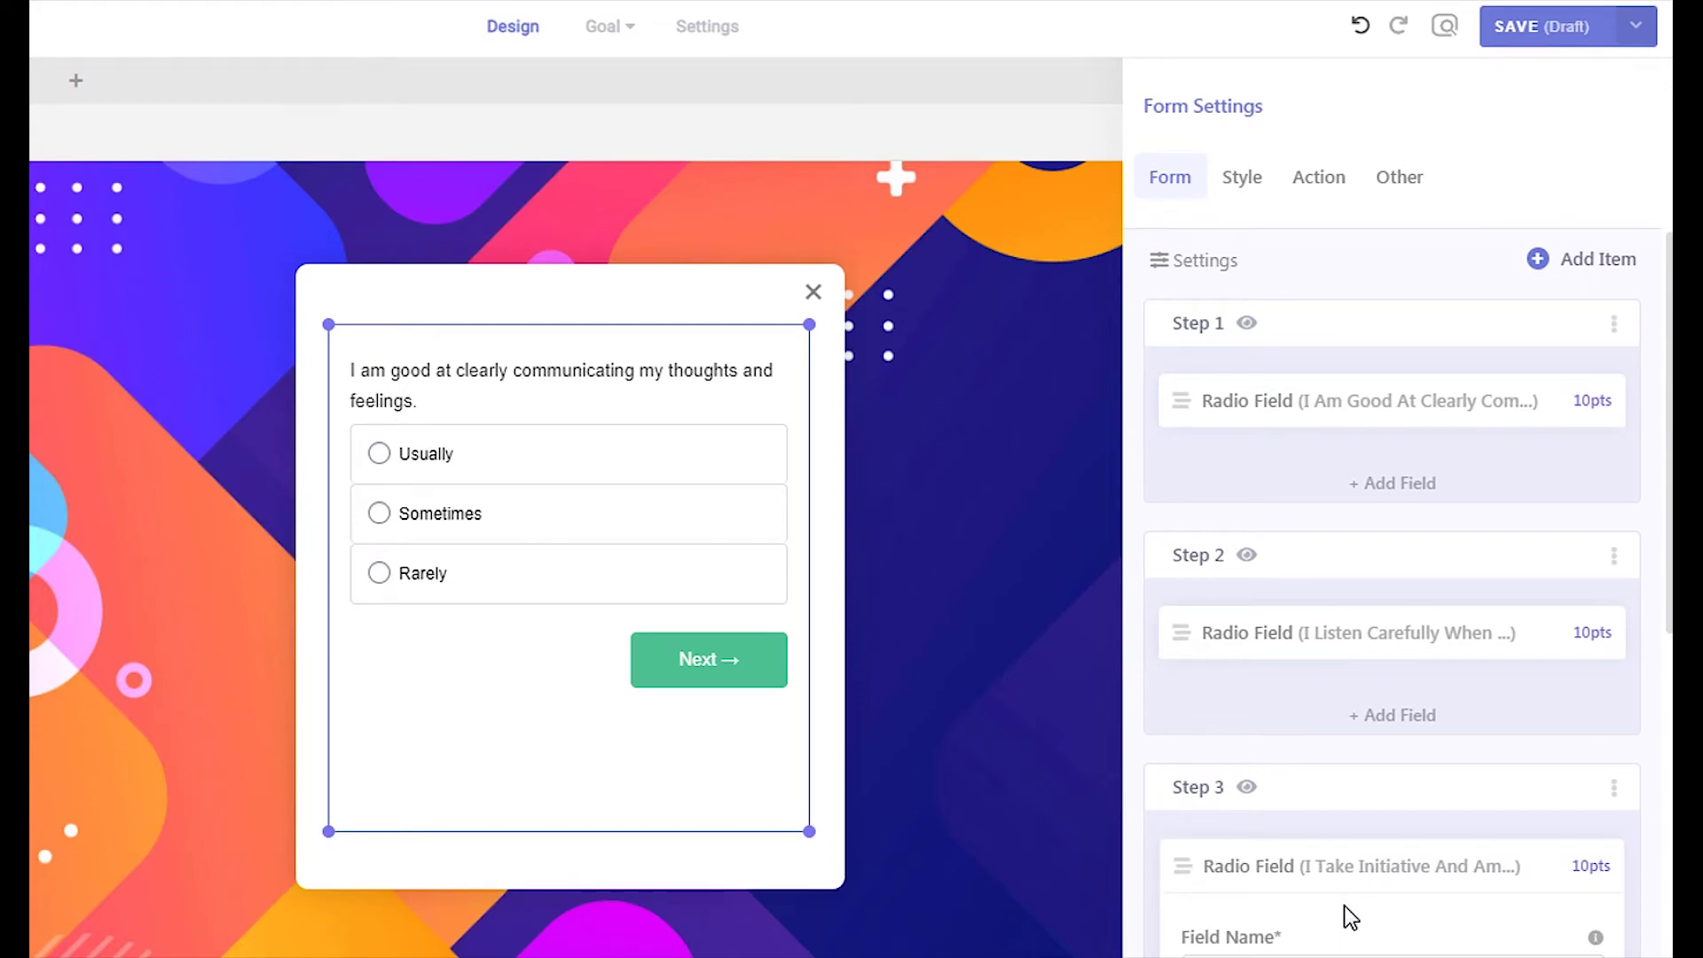
Preview the Step 3, Step 2 and Step 1 questions, then return to Step 2
{"action": "left_click", "coordinate": [1249, 789]}
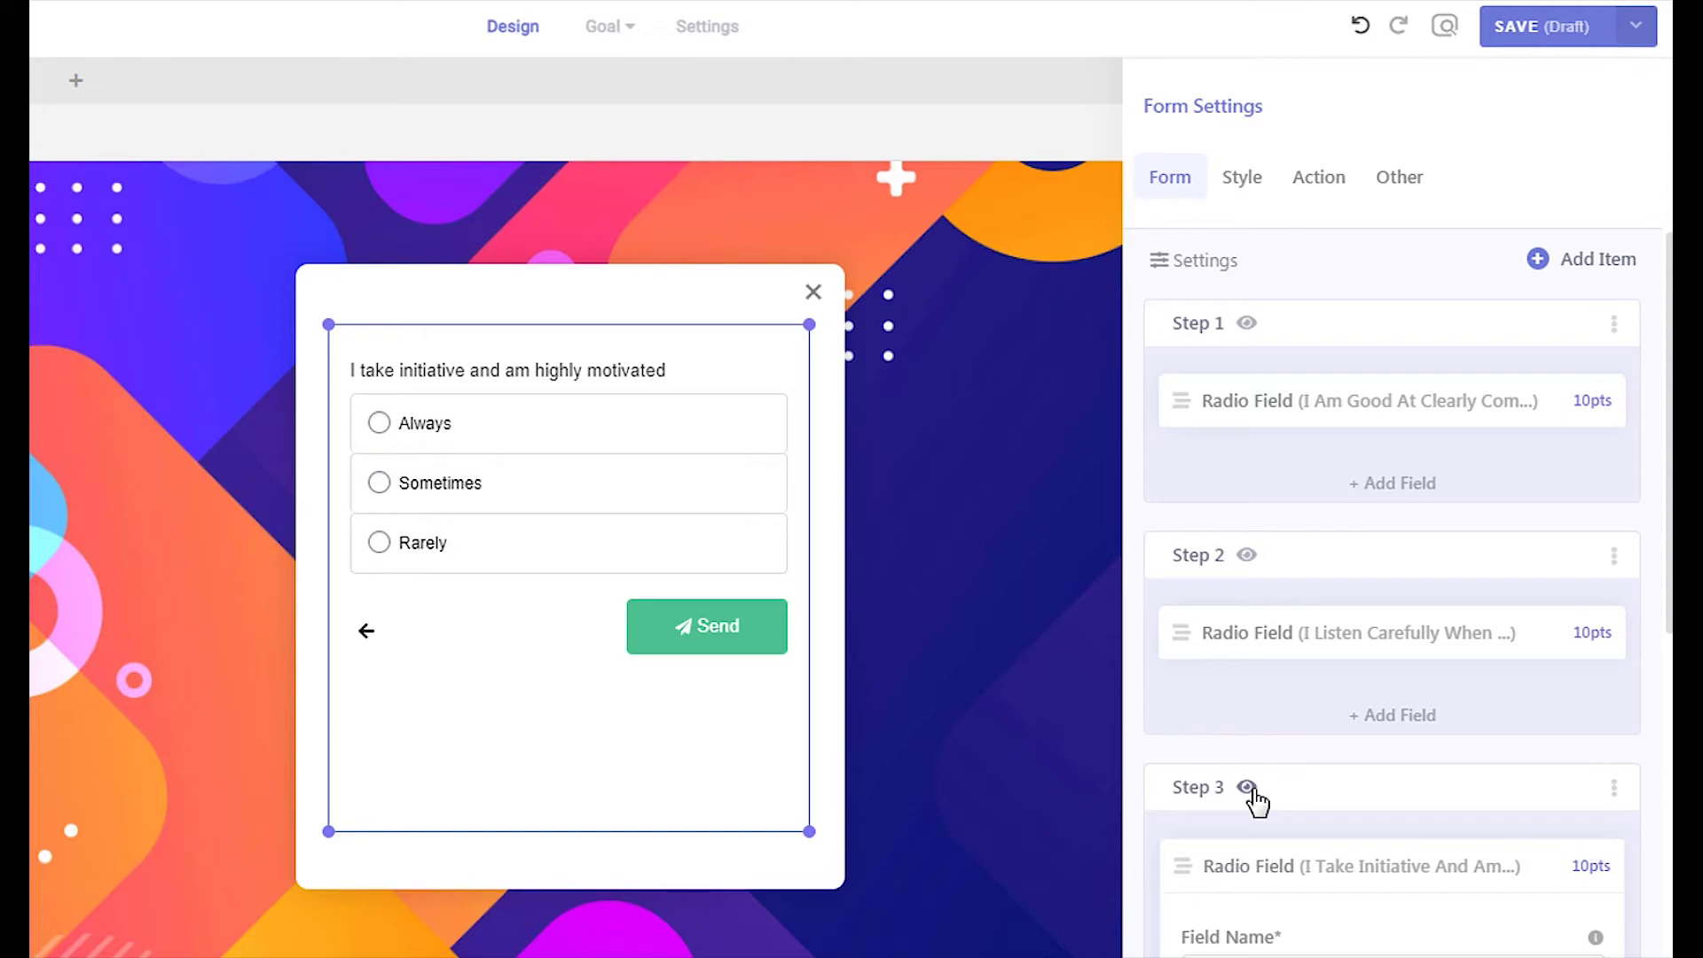
{"action": "left_click", "coordinate": [1246, 556]}
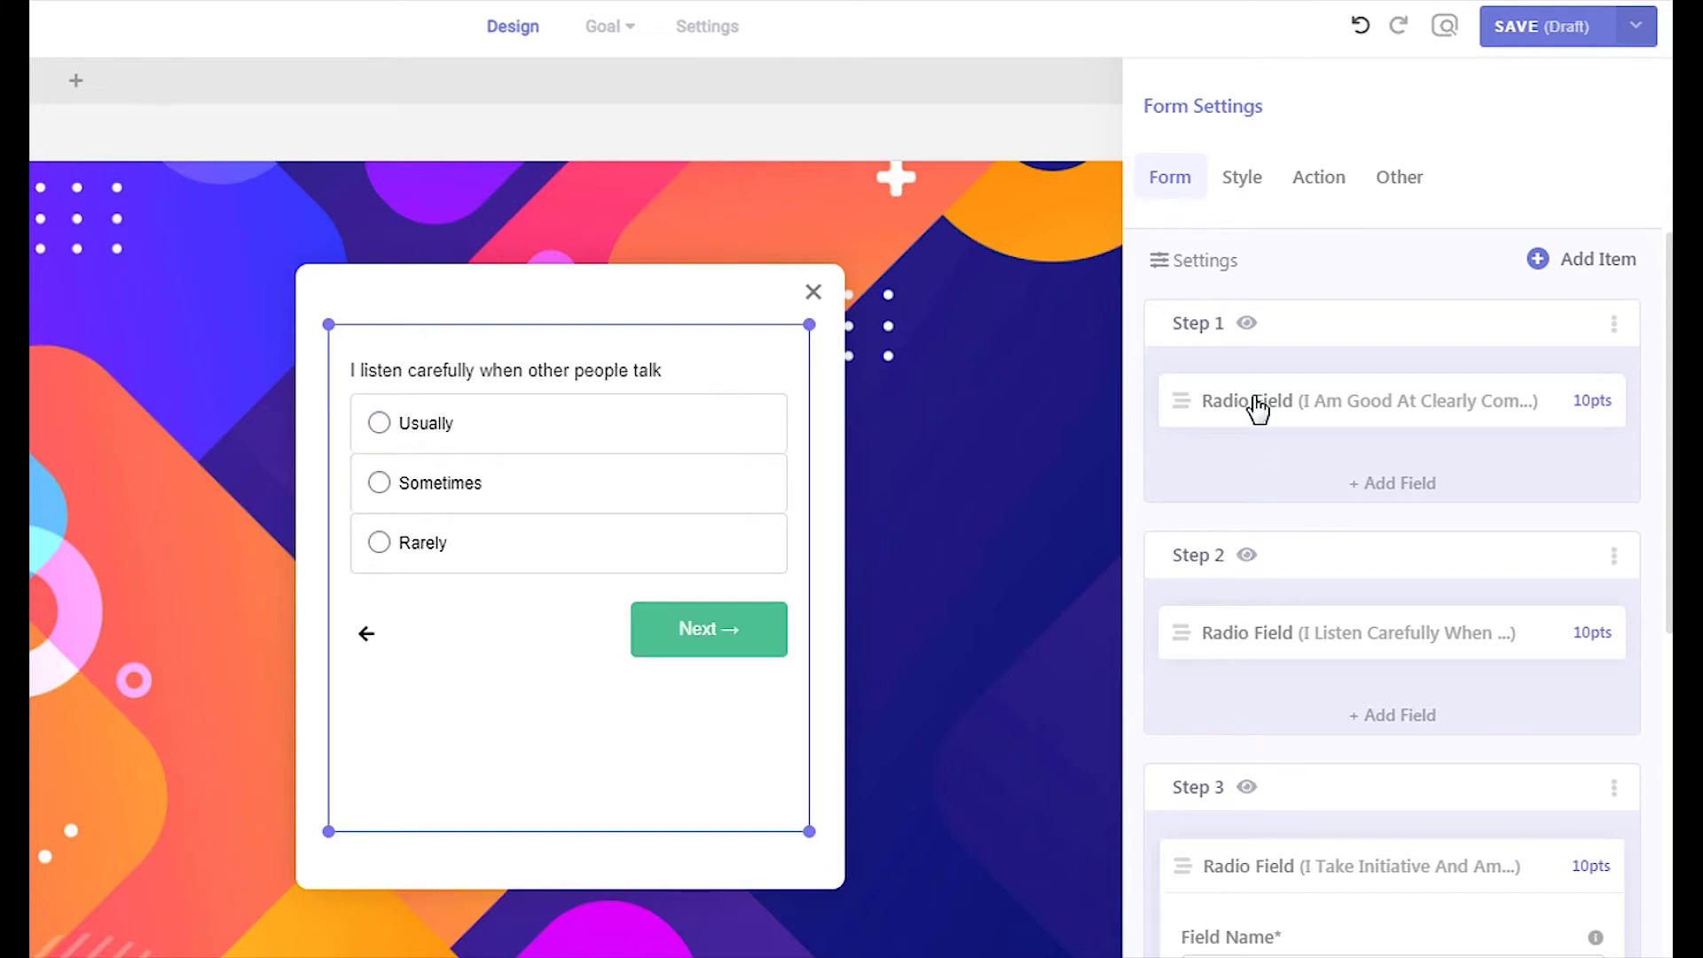
{"action": "left_click", "coordinate": [1247, 326]}
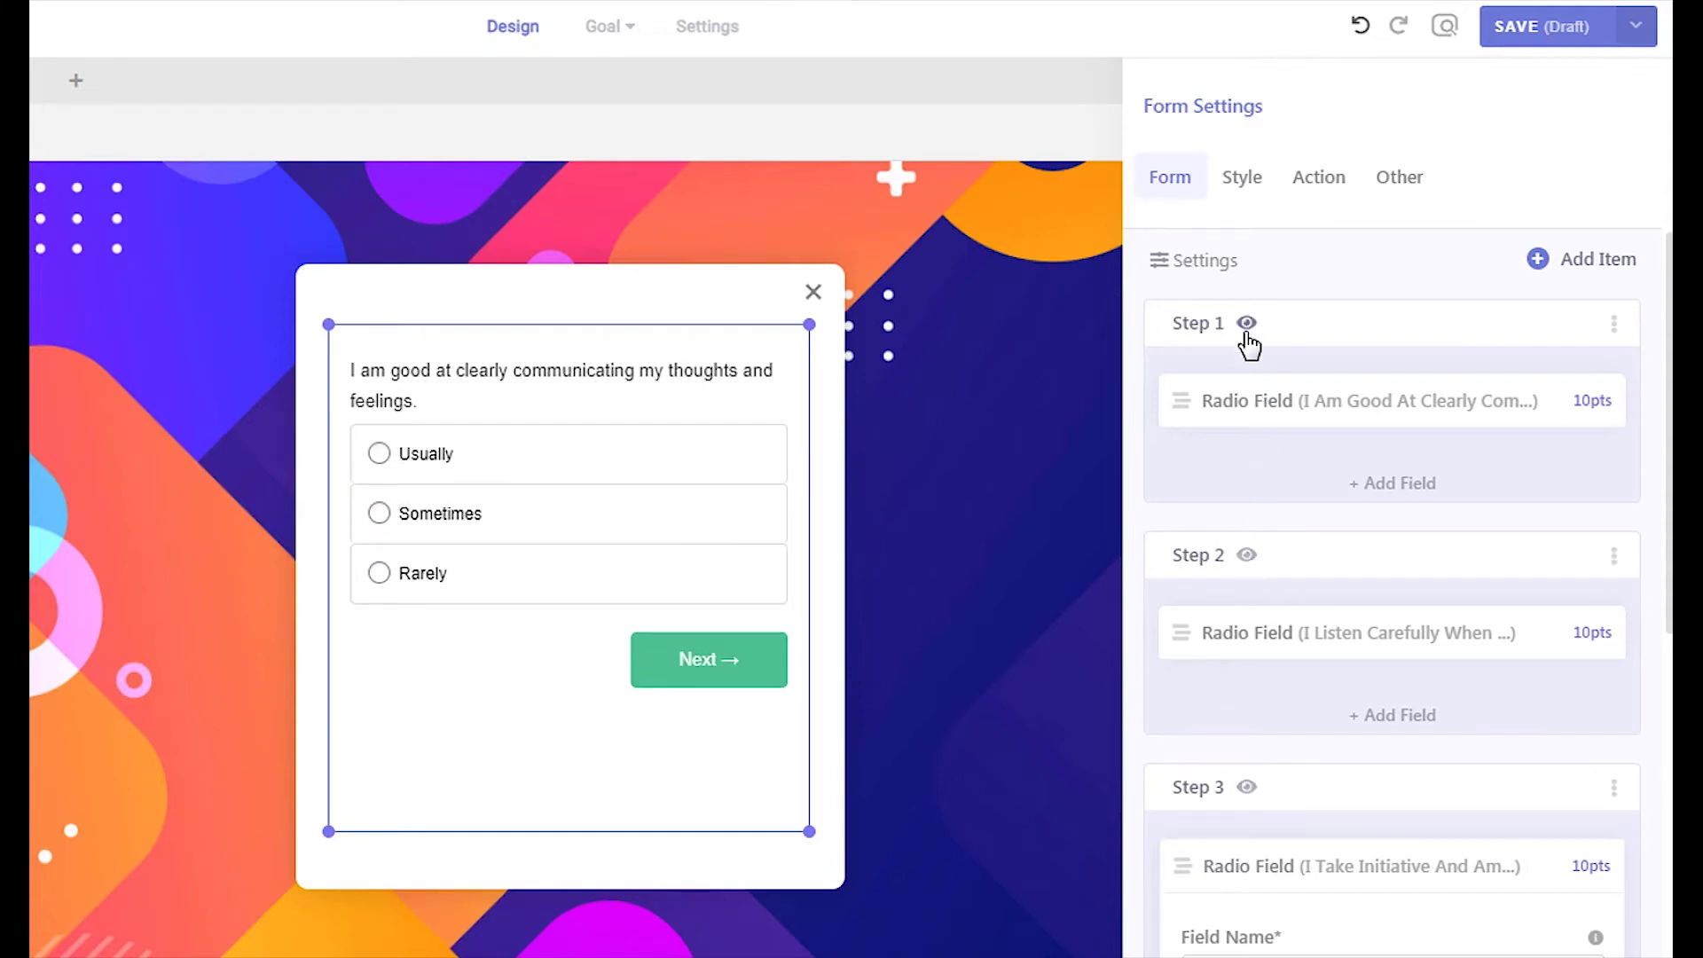
{"action": "left_click", "coordinate": [1247, 556]}
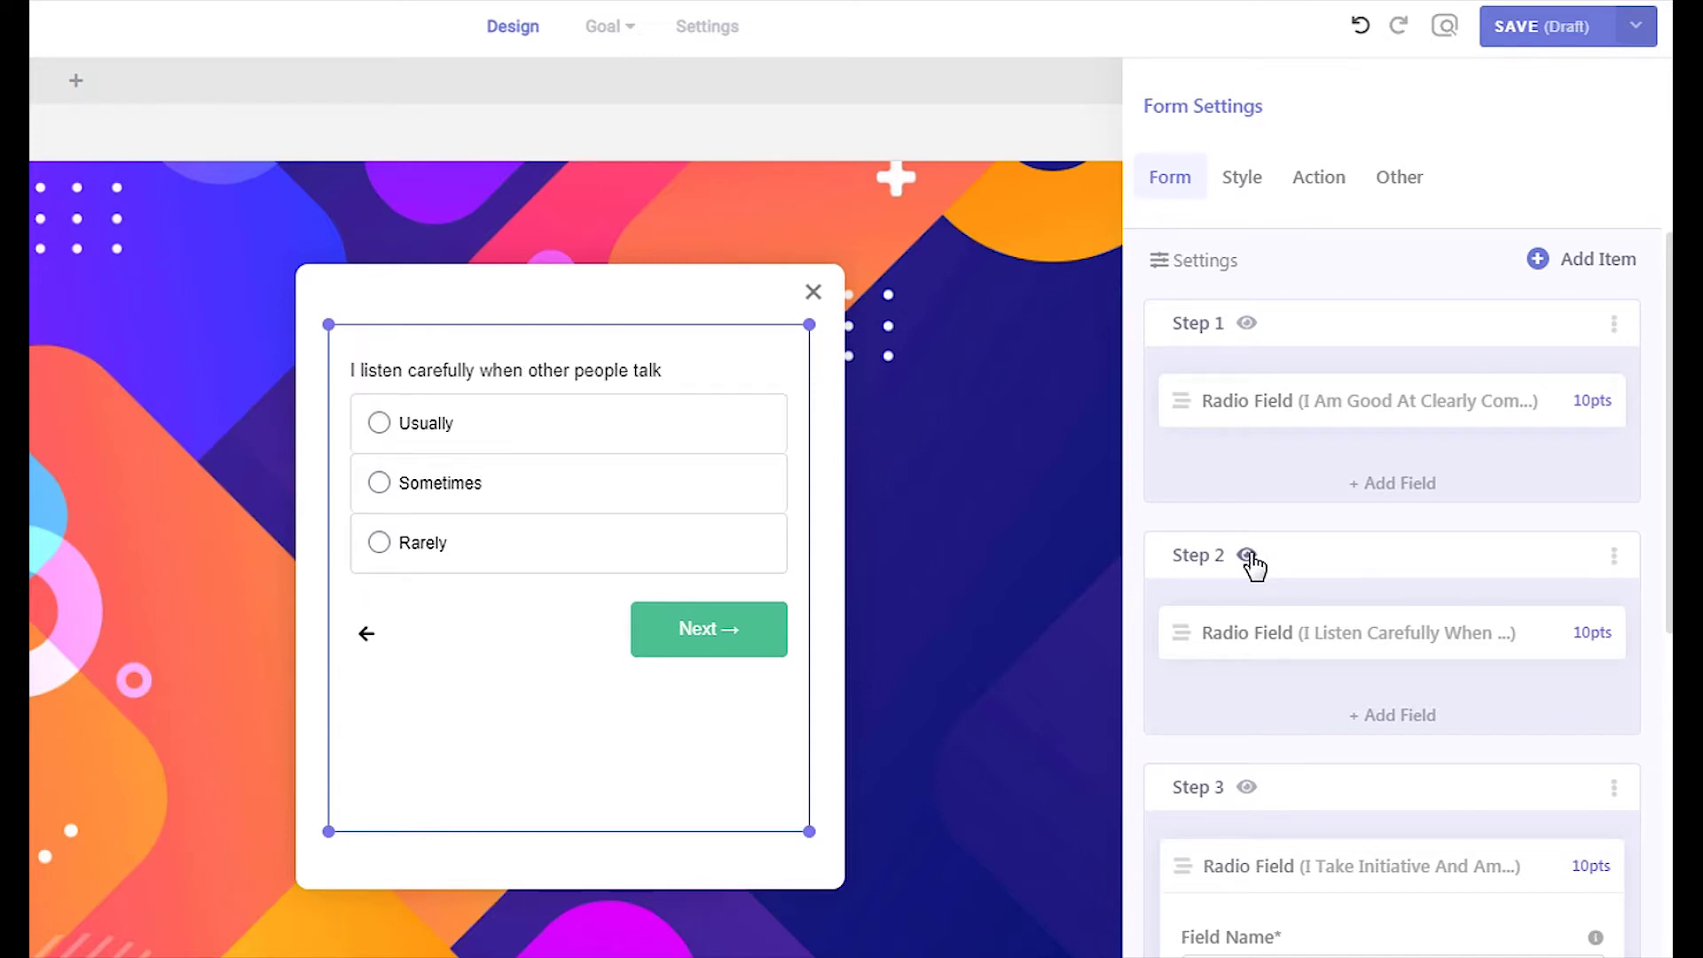
Expand the Step 2 question, check its Move to Step options, and collapse it
{"action": "left_click", "coordinate": [1283, 645]}
{"action": "scroll", "coordinate": [1296, 722], "scroll_direction": "down", "scroll_amount": 8}
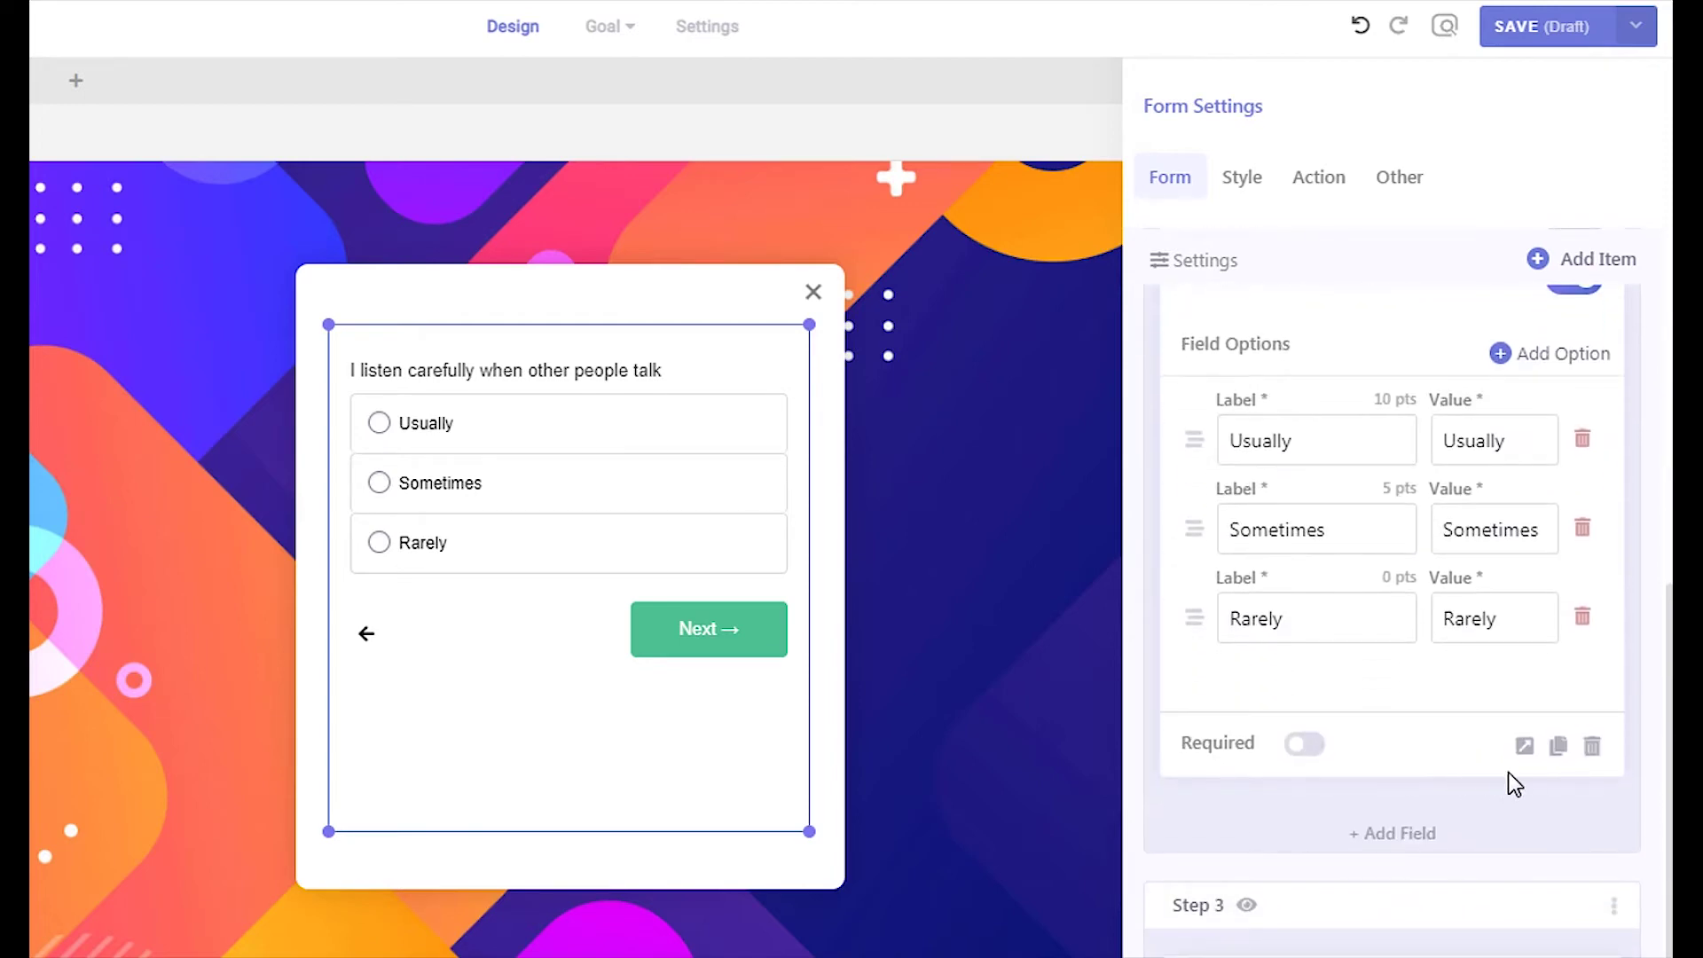
{"action": "left_click", "coordinate": [1525, 753]}
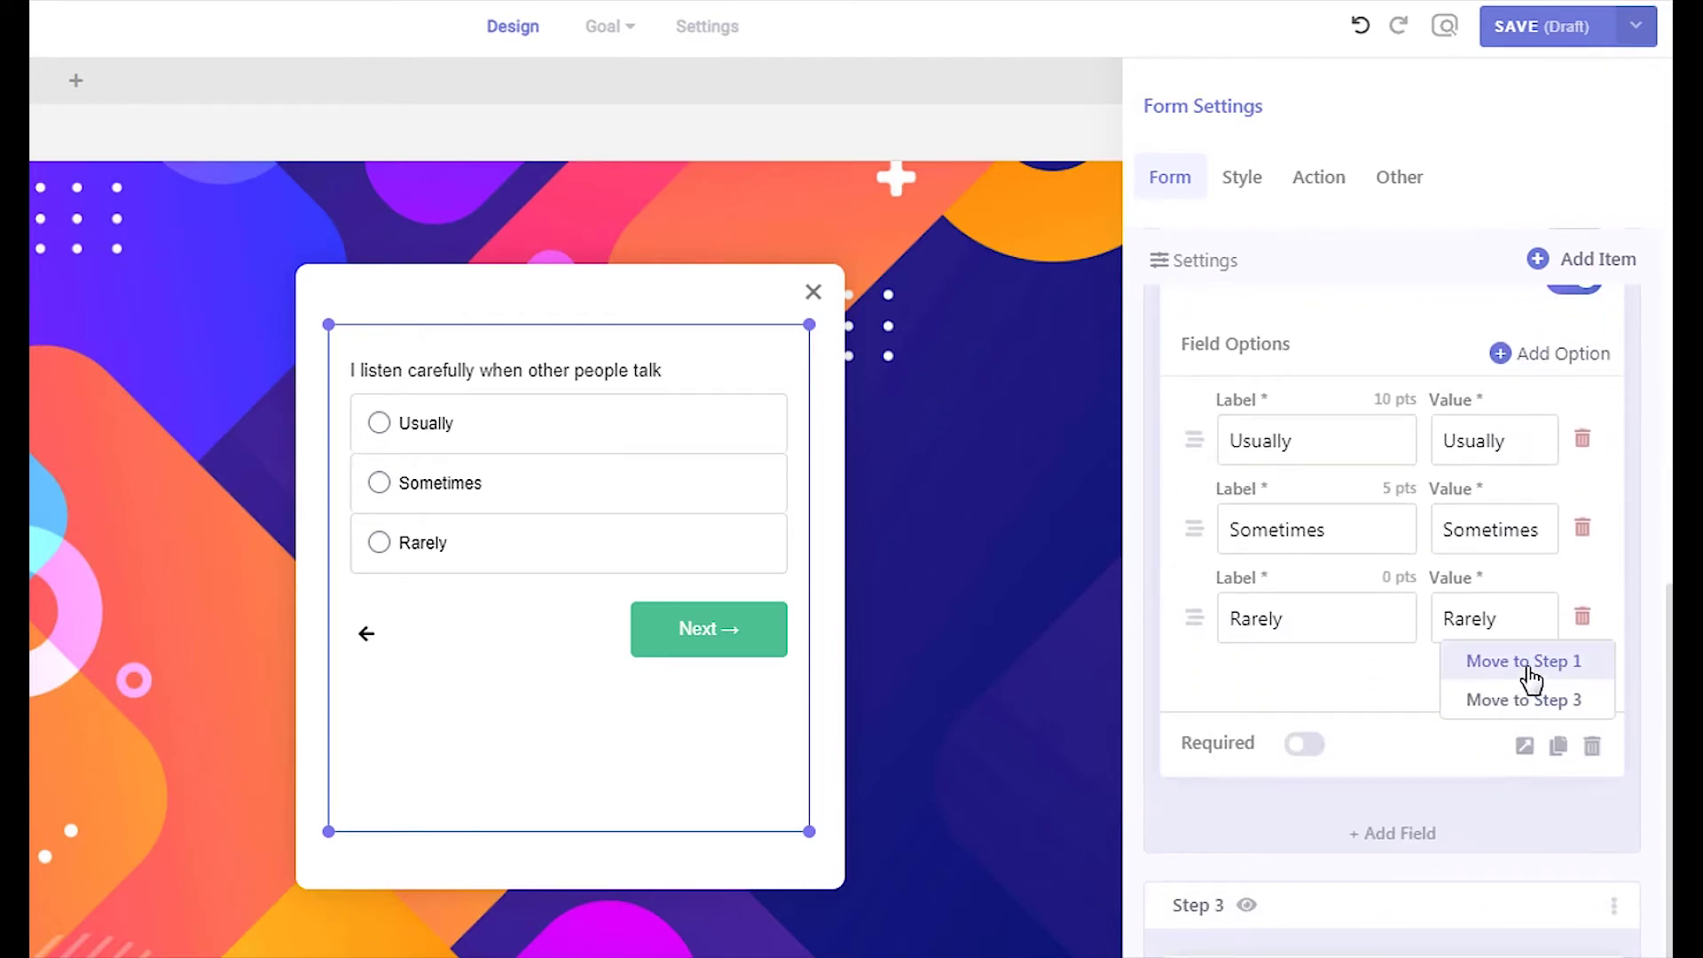
{"action": "scroll", "coordinate": [1399, 727], "scroll_direction": "up", "scroll_amount": 4}
{"action": "left_click", "coordinate": [1384, 568]}
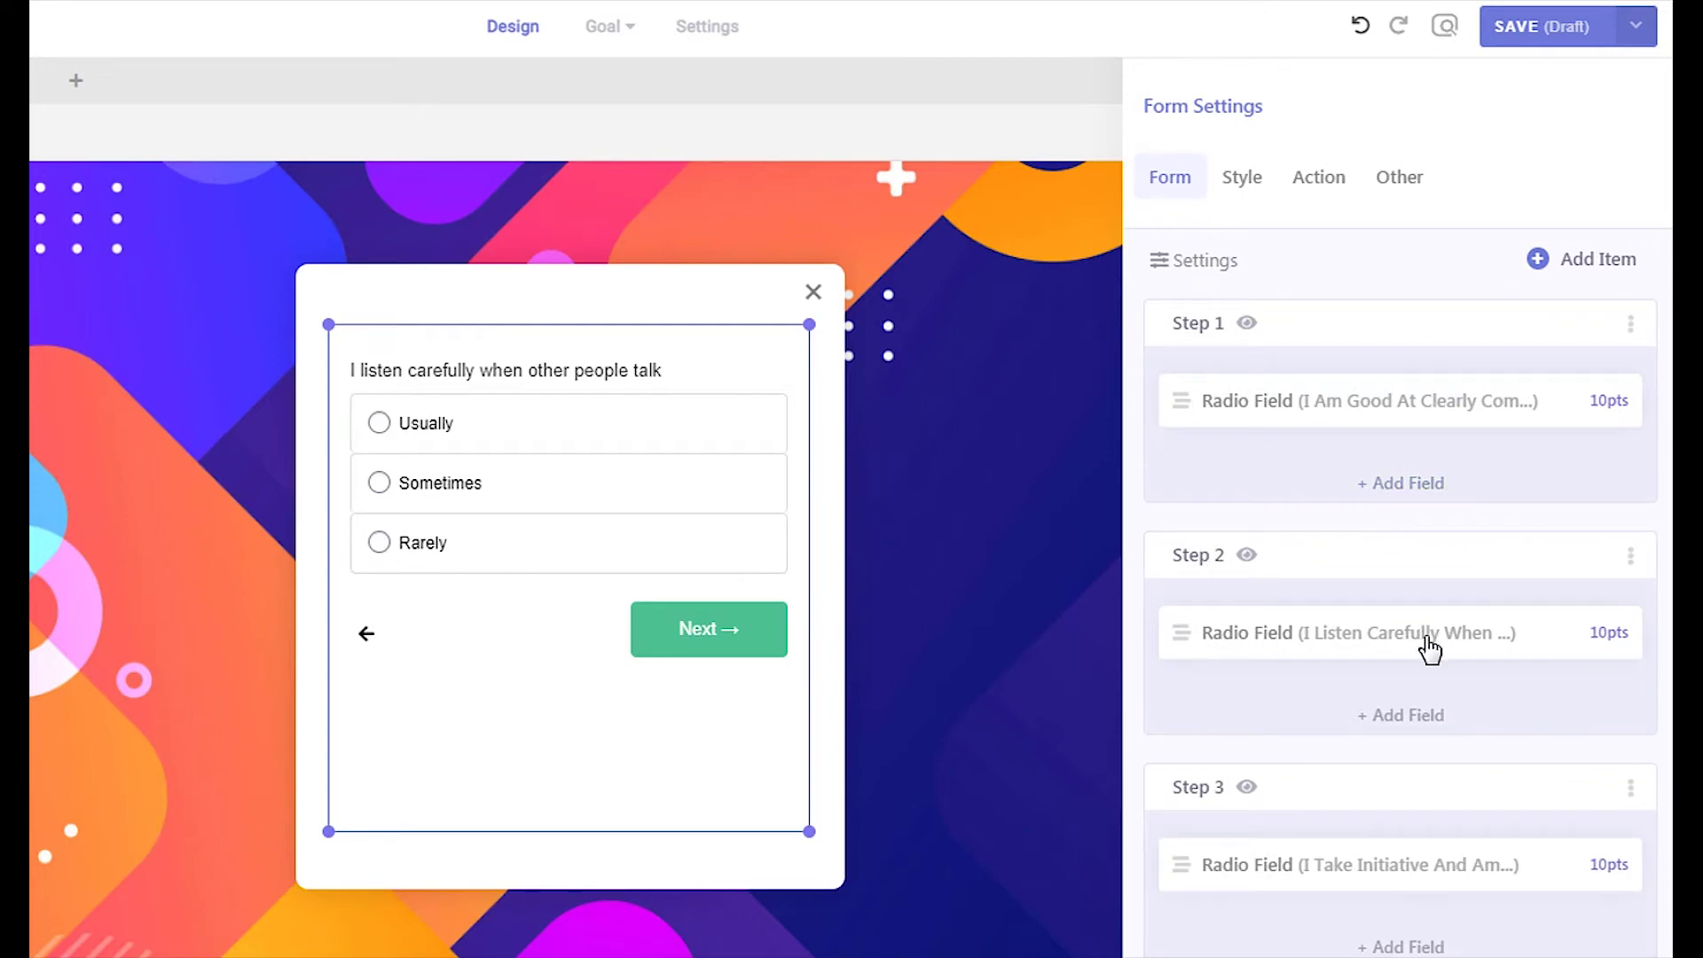
Try renaming Step 2's button label to 'Continue', then revert it to Next
{"action": "left_click", "coordinate": [1630, 557]}
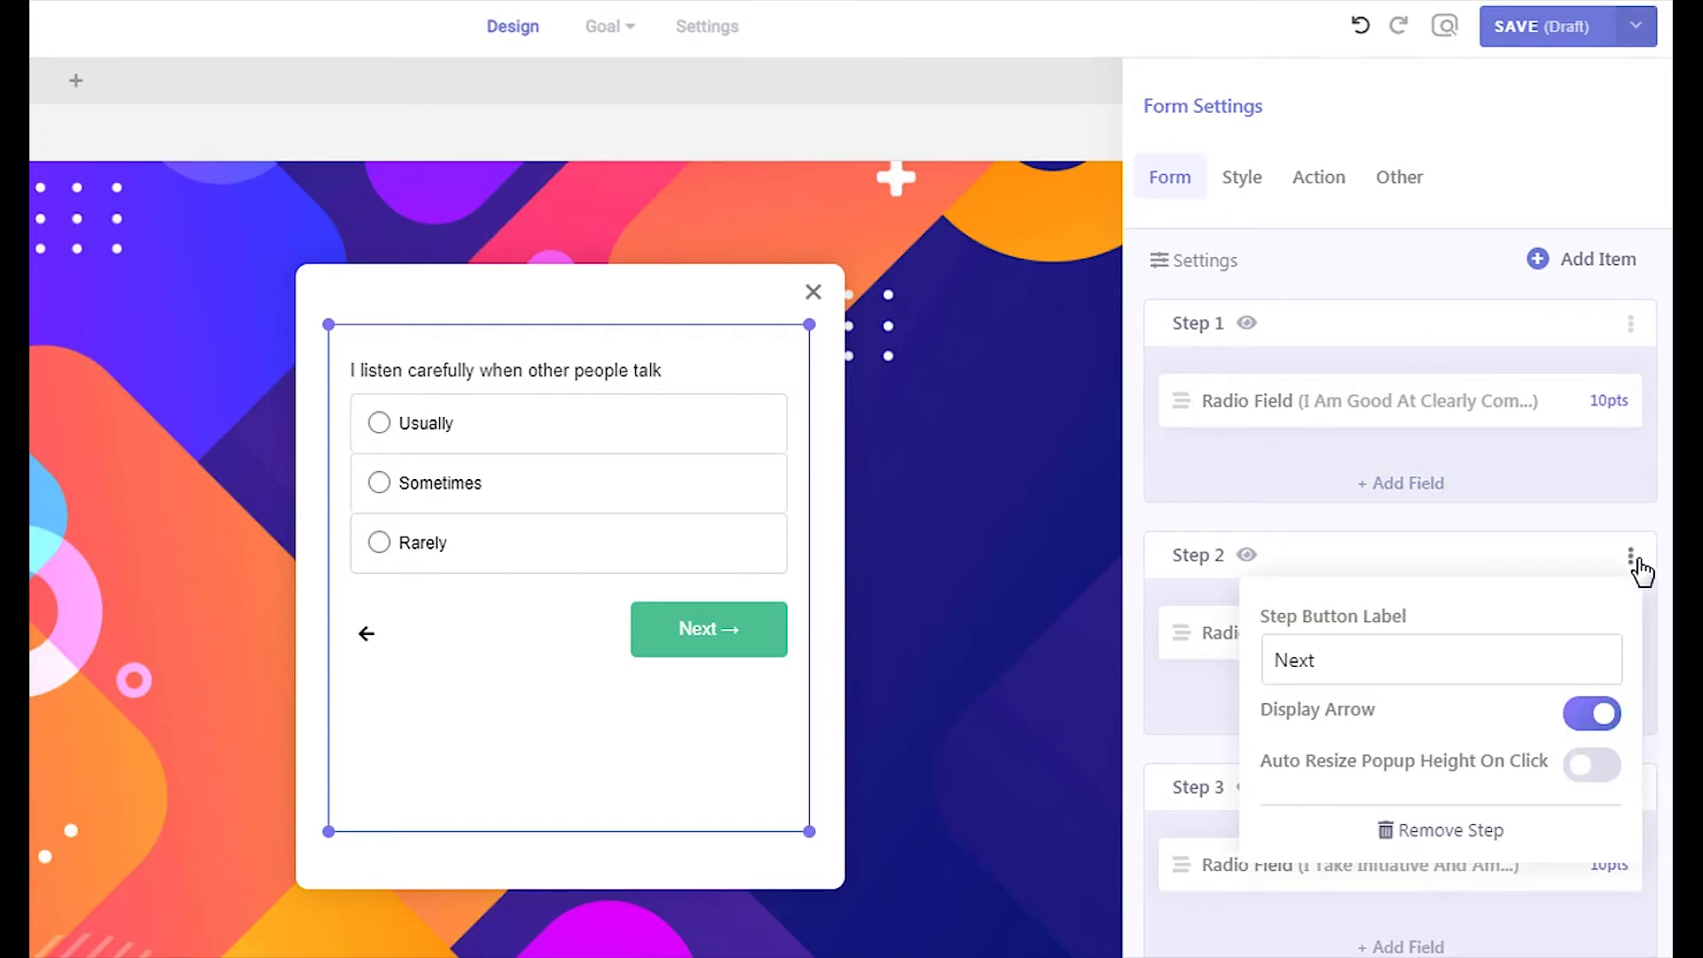
{"action": "double_click", "coordinate": [1331, 661]}
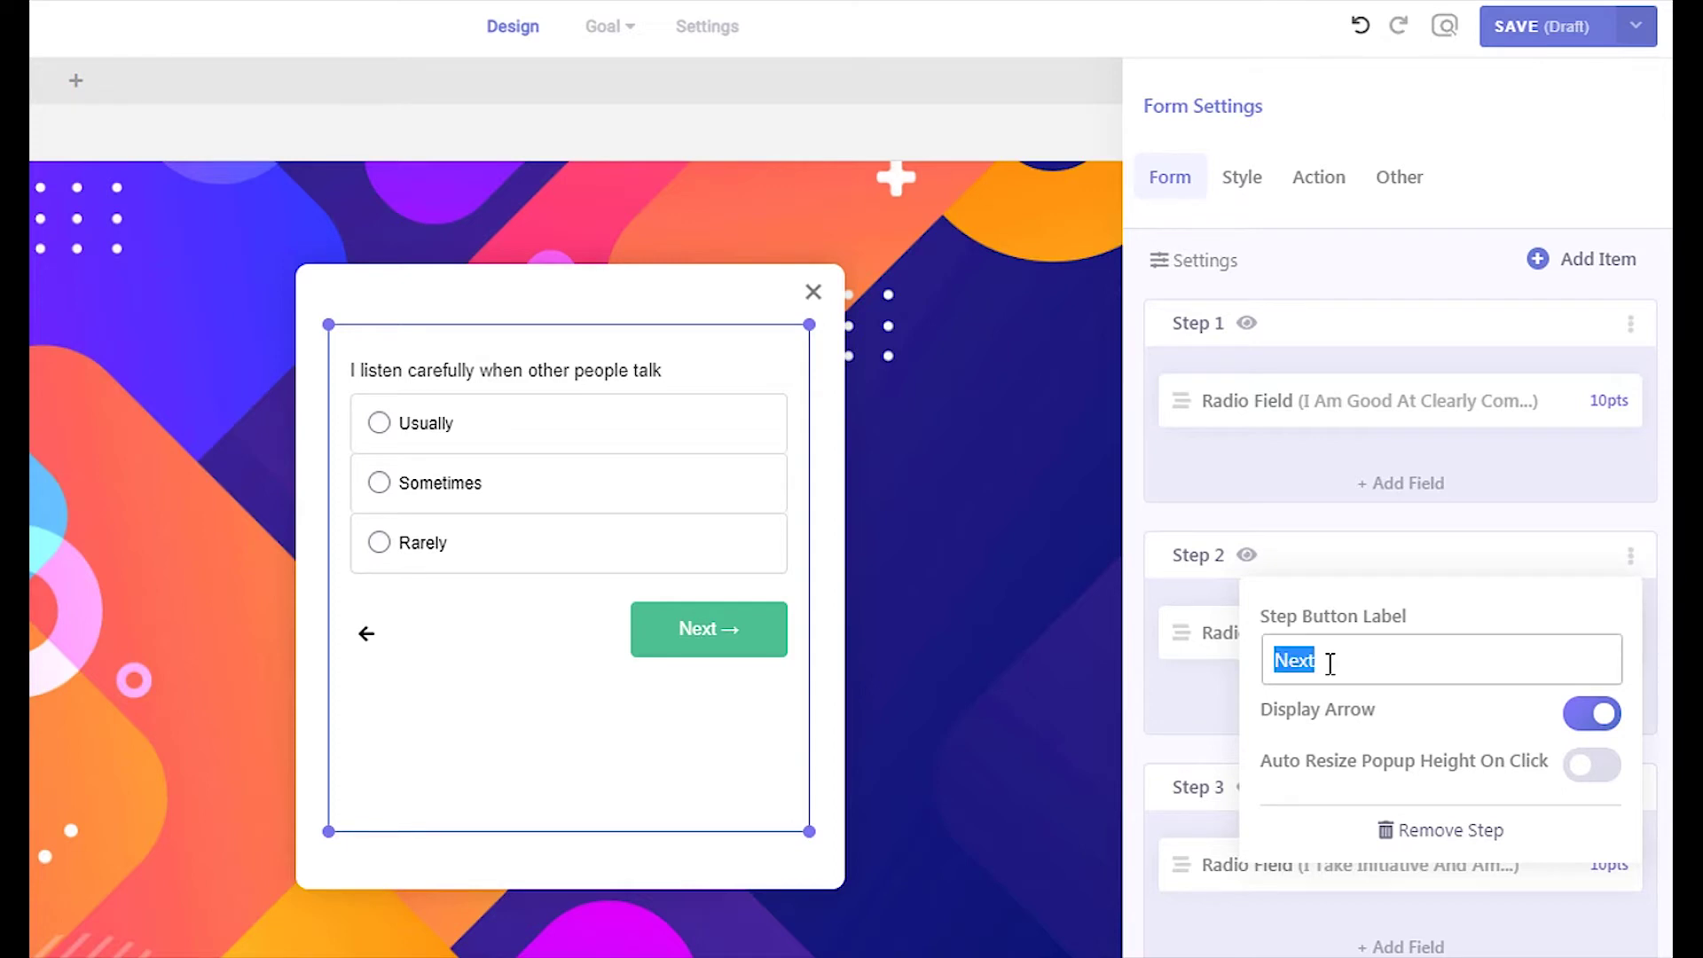
{"action": "type", "text": "C"}
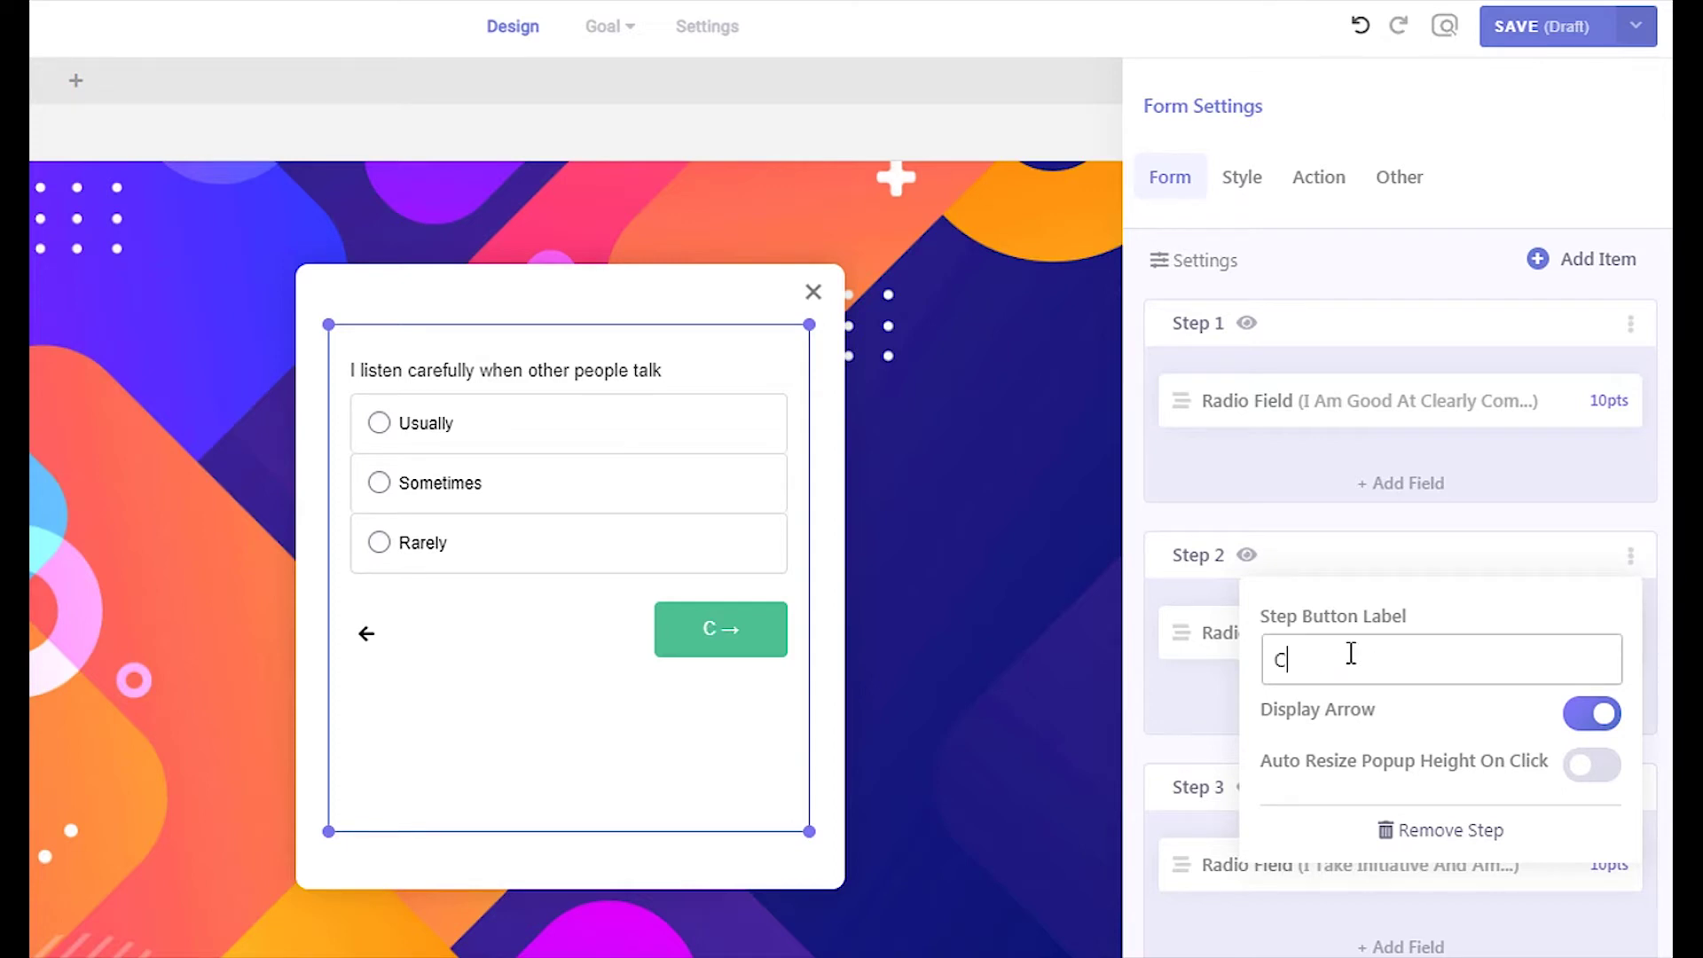
{"action": "type", "text": "ontinue"}
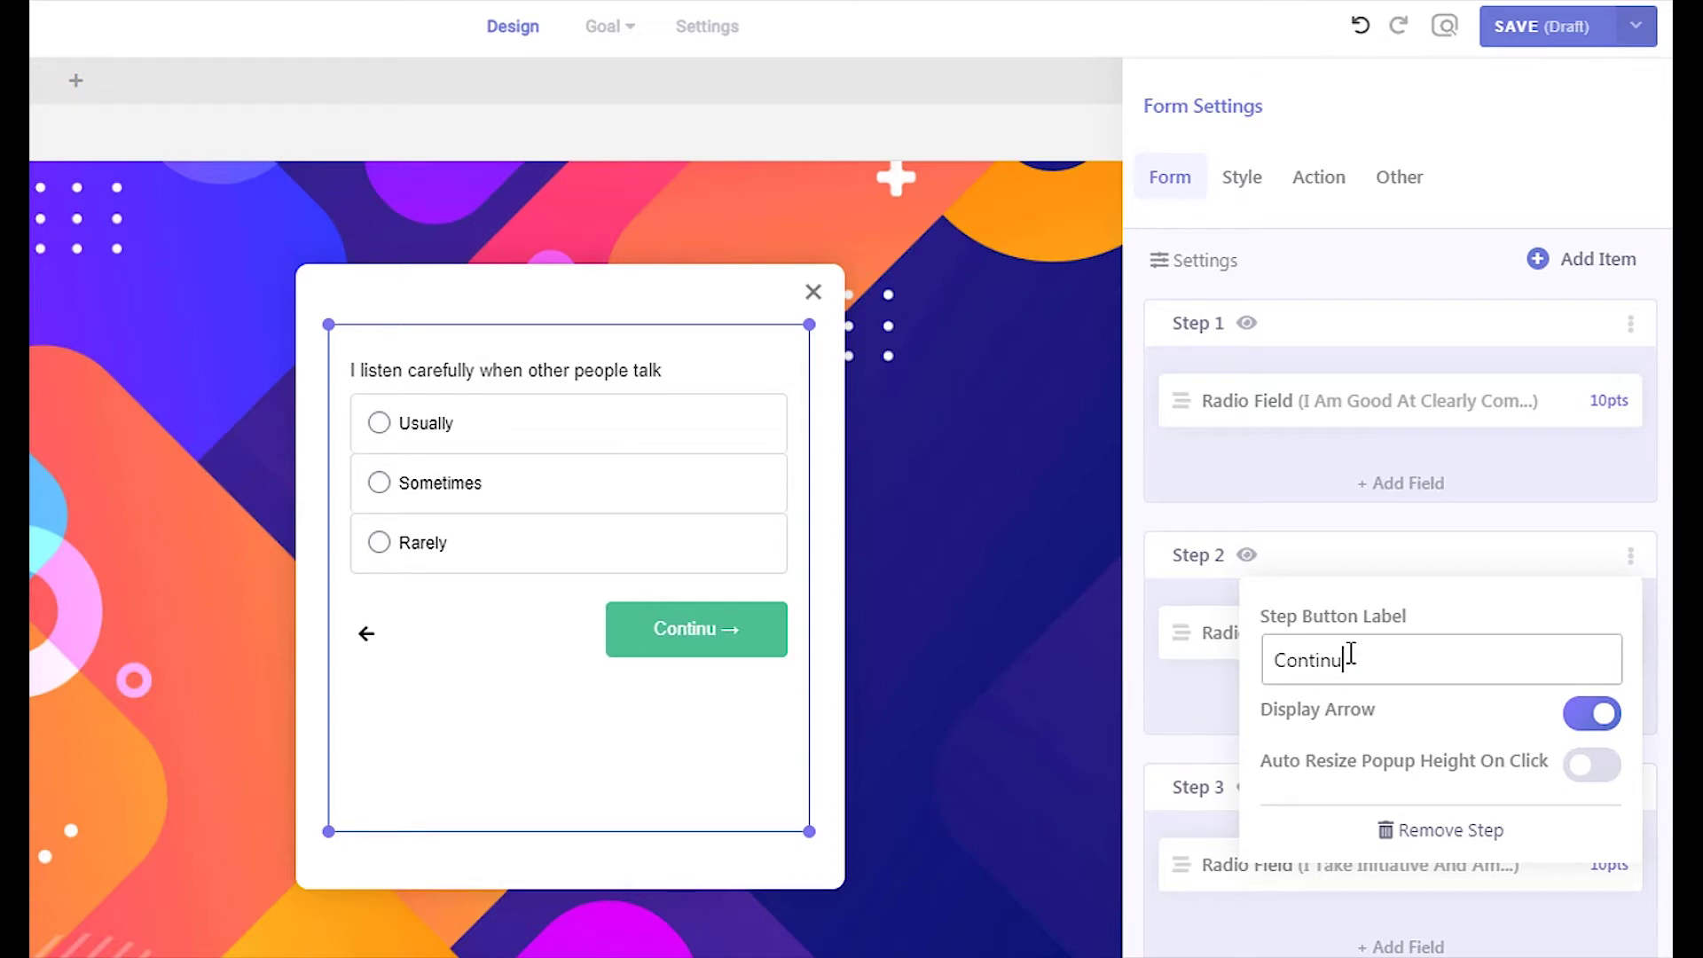
{"action": "key", "text": "ctrl+z"}
{"action": "left_click", "coordinate": [1319, 659]}
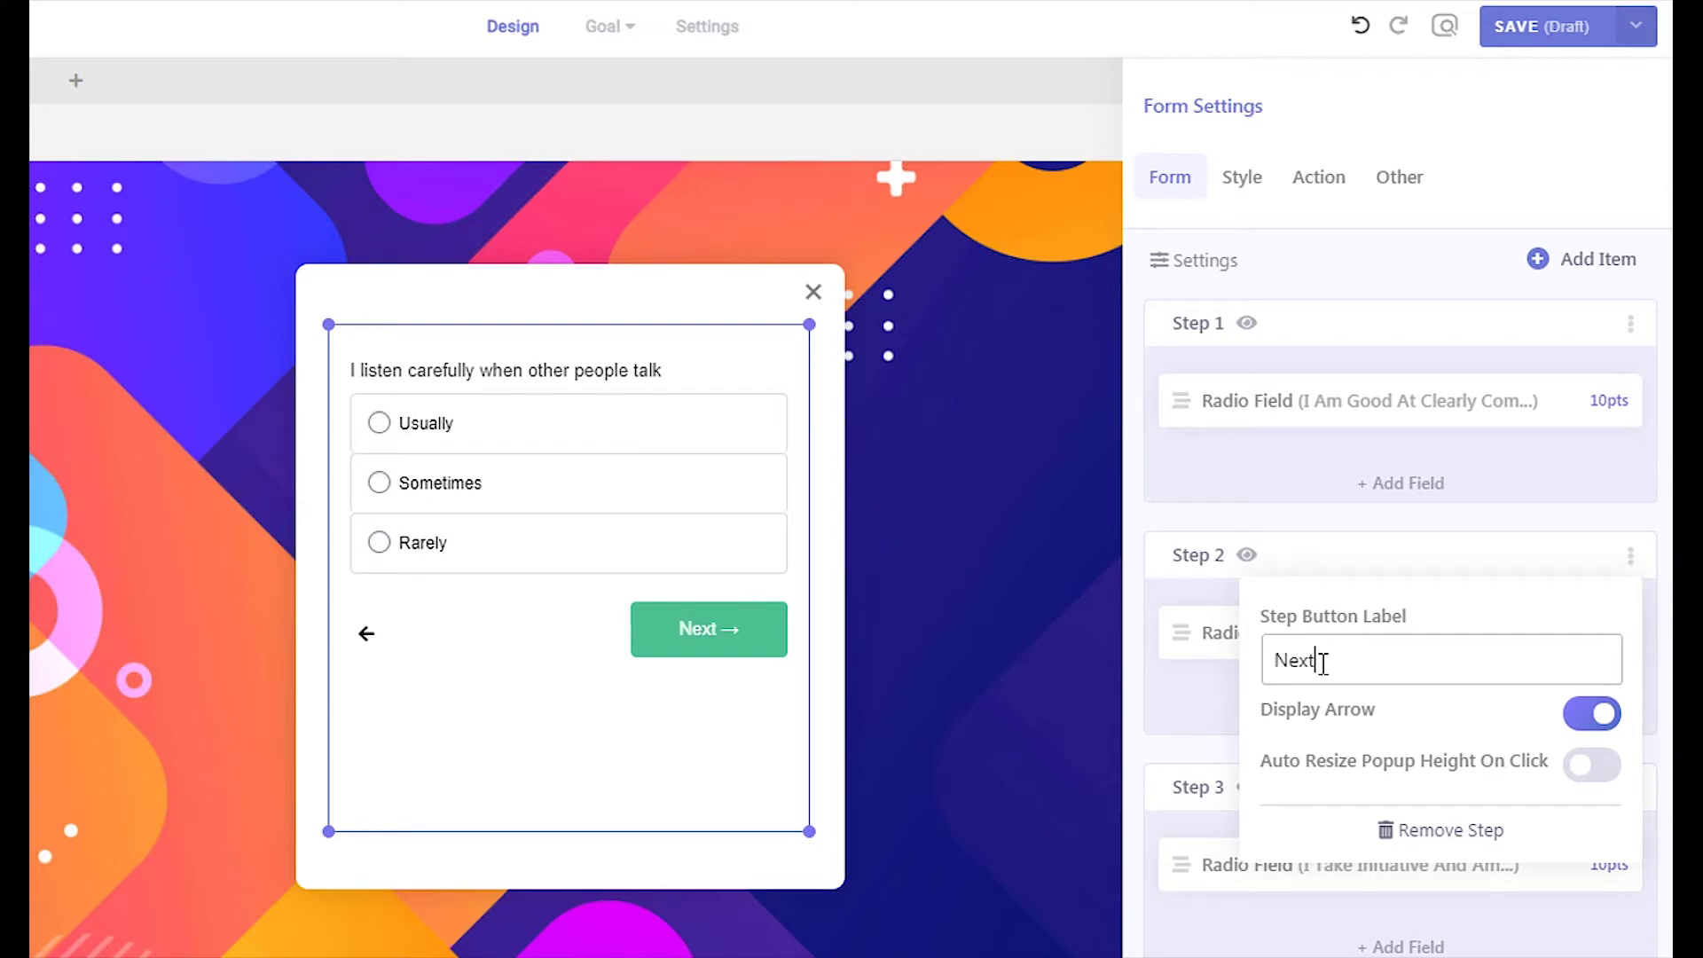
{"action": "left_click", "coordinate": [1630, 556]}
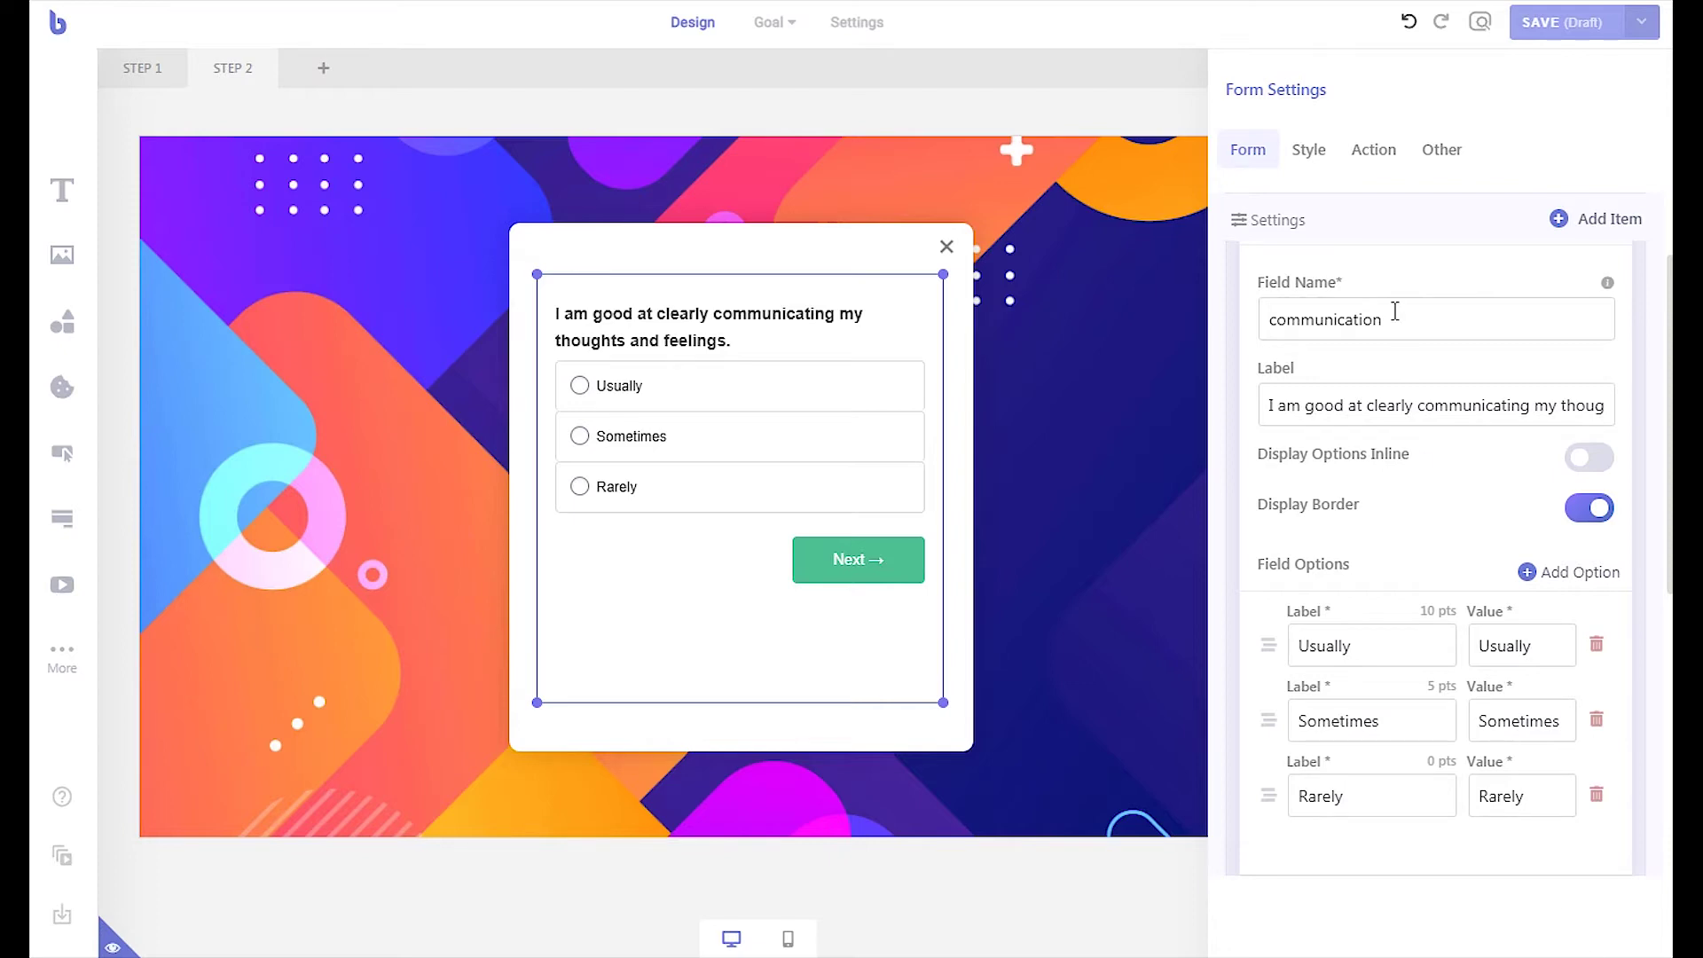
Add a period to the success message and a new line 'Your Quiz Score is [total_score]'
{"action": "left_click", "coordinate": [1373, 149]}
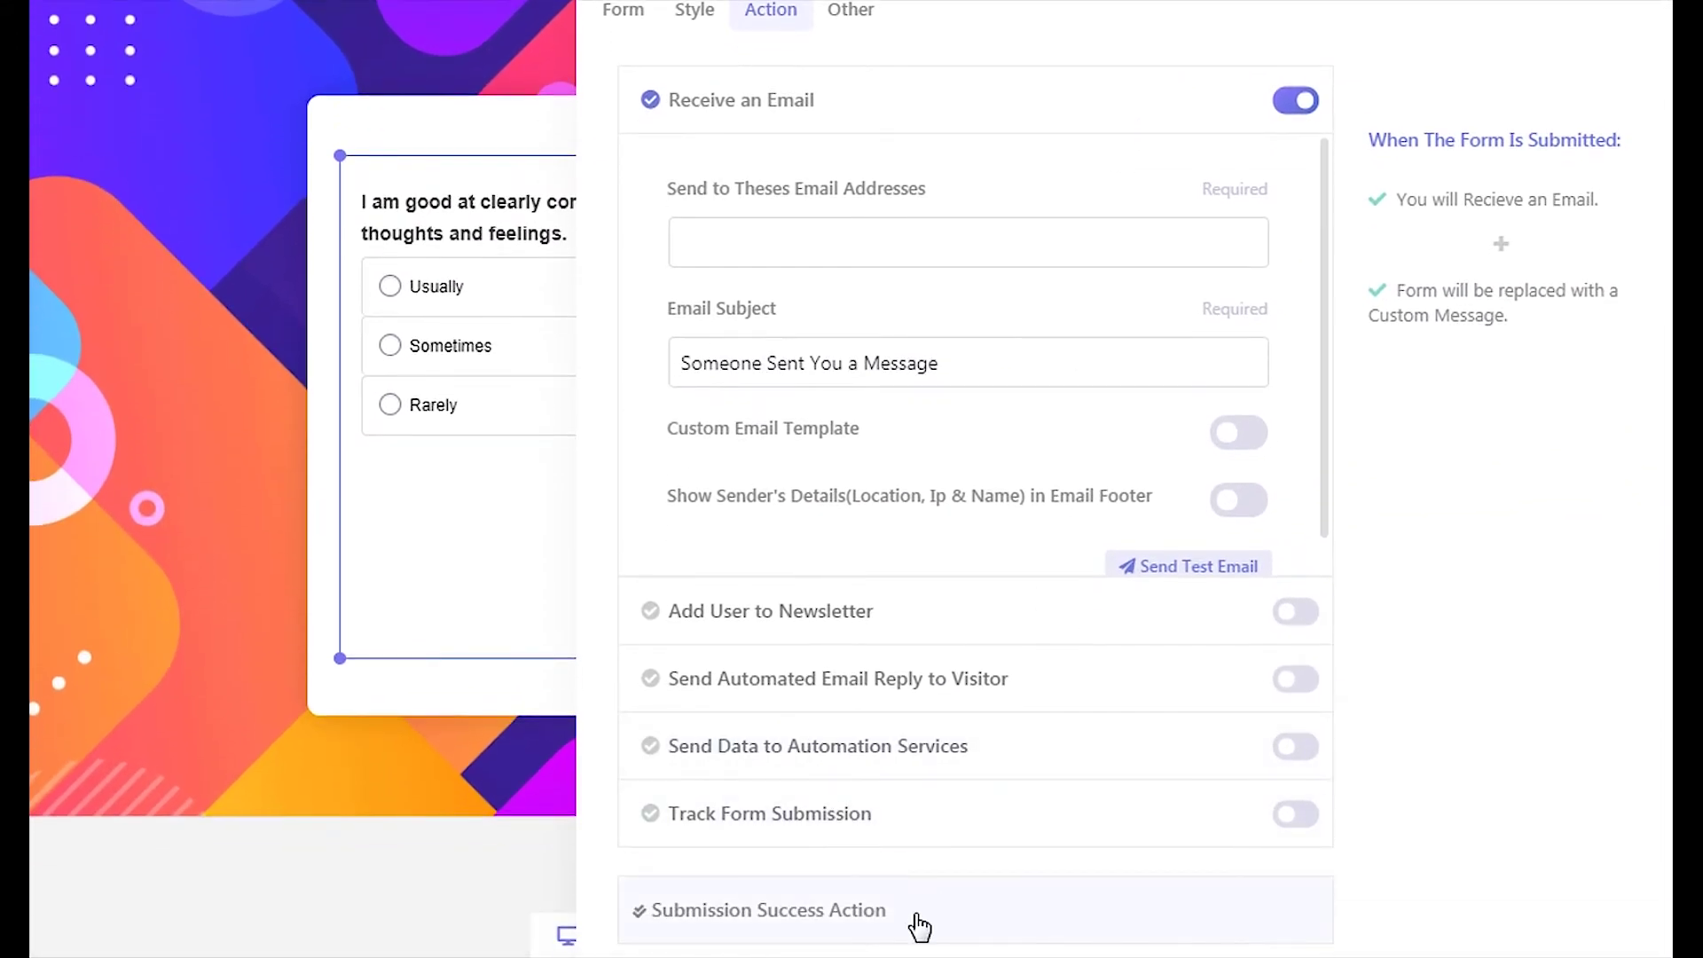
{"action": "left_click", "coordinate": [919, 927]}
{"action": "left_click", "coordinate": [1049, 684]}
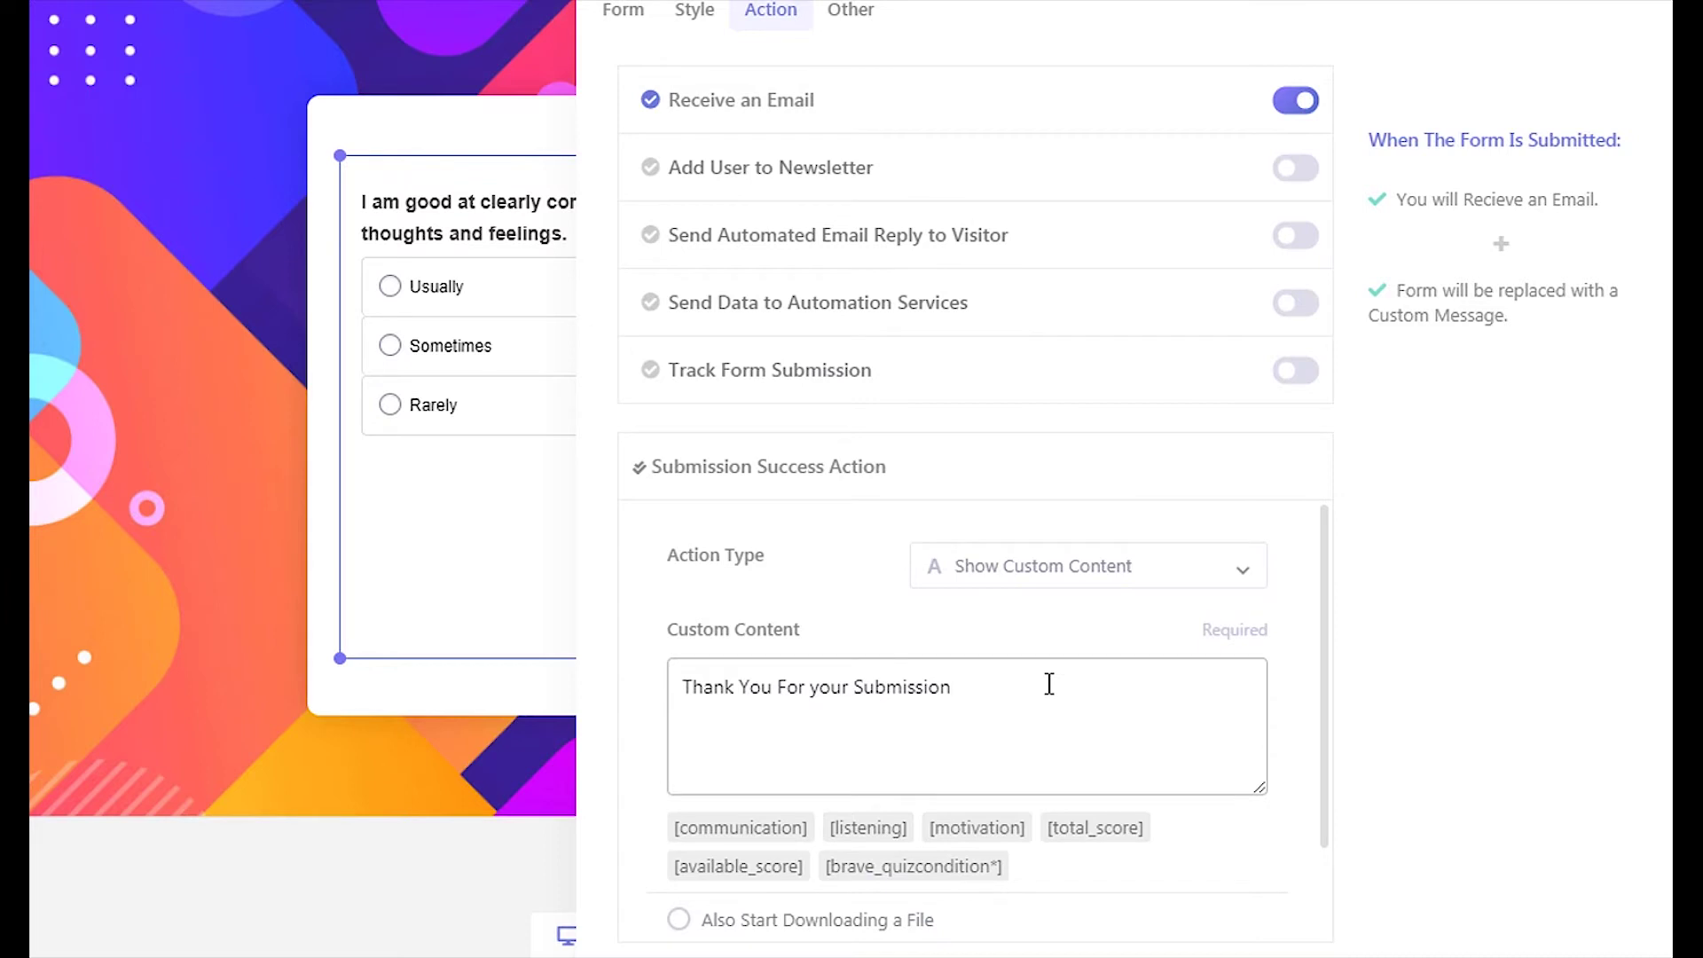
{"action": "type", "text": "."}
{"action": "key", "text": "Return"}
{"action": "type", "text": "Your Quiz Score is [tota"}
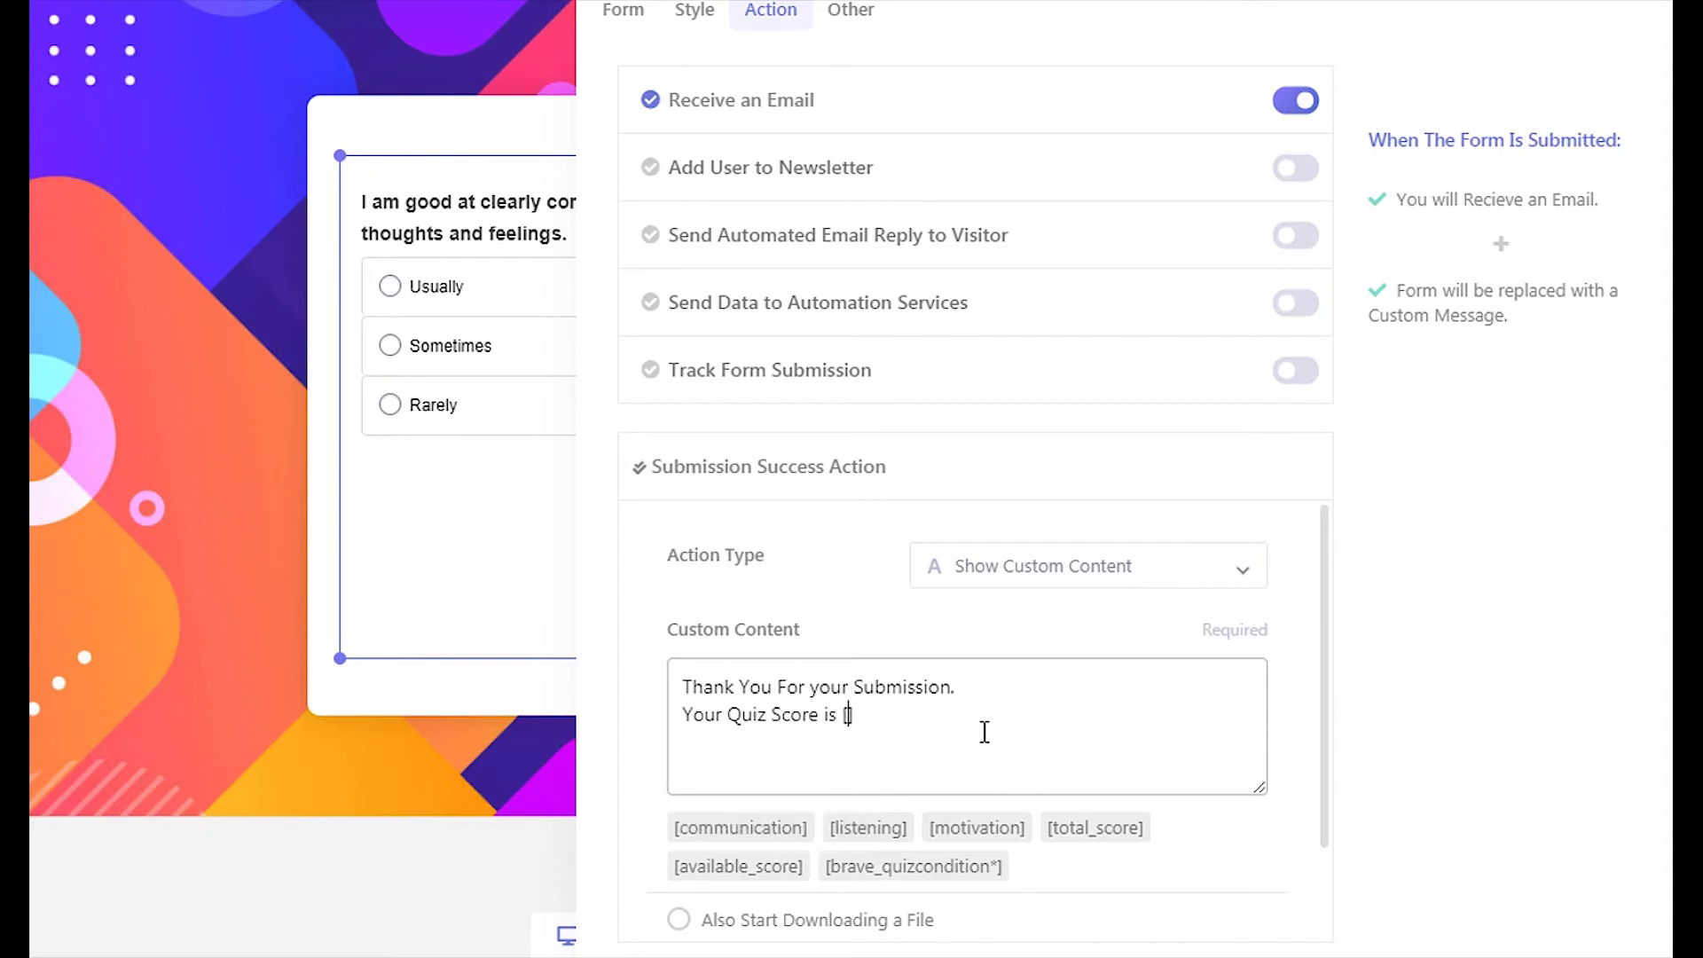
{"action": "type", "text": "l_score]"}
{"action": "mouse_move", "coordinate": [937, 868]}
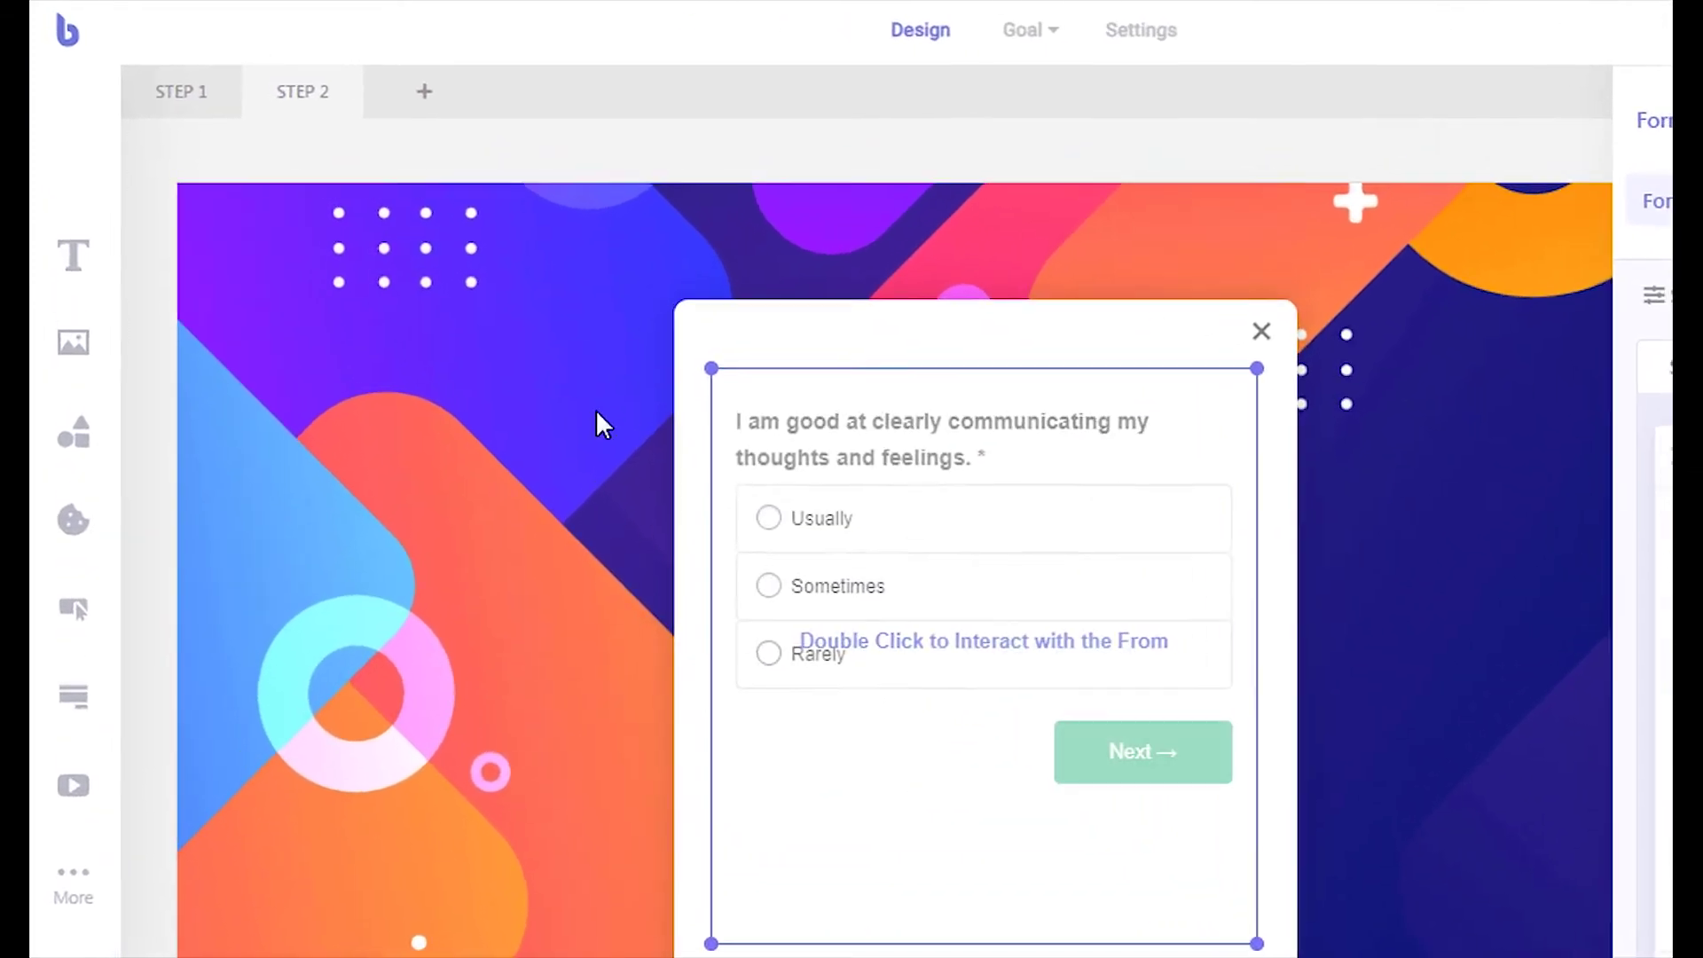
Duplicate Step 2 as a new Step 3 and delete its form
{"action": "right_click", "coordinate": [343, 115]}
{"action": "left_click", "coordinate": [360, 128]}
{"action": "left_click", "coordinate": [872, 571]}
{"action": "key", "text": "Delete"}
Add a 'Your Quiz Score is' heading in size 20, bold and centred
{"action": "left_click_drag", "start_coordinate": [74, 257], "coordinate": [879, 466]}
{"action": "type", "text": "Score is"}
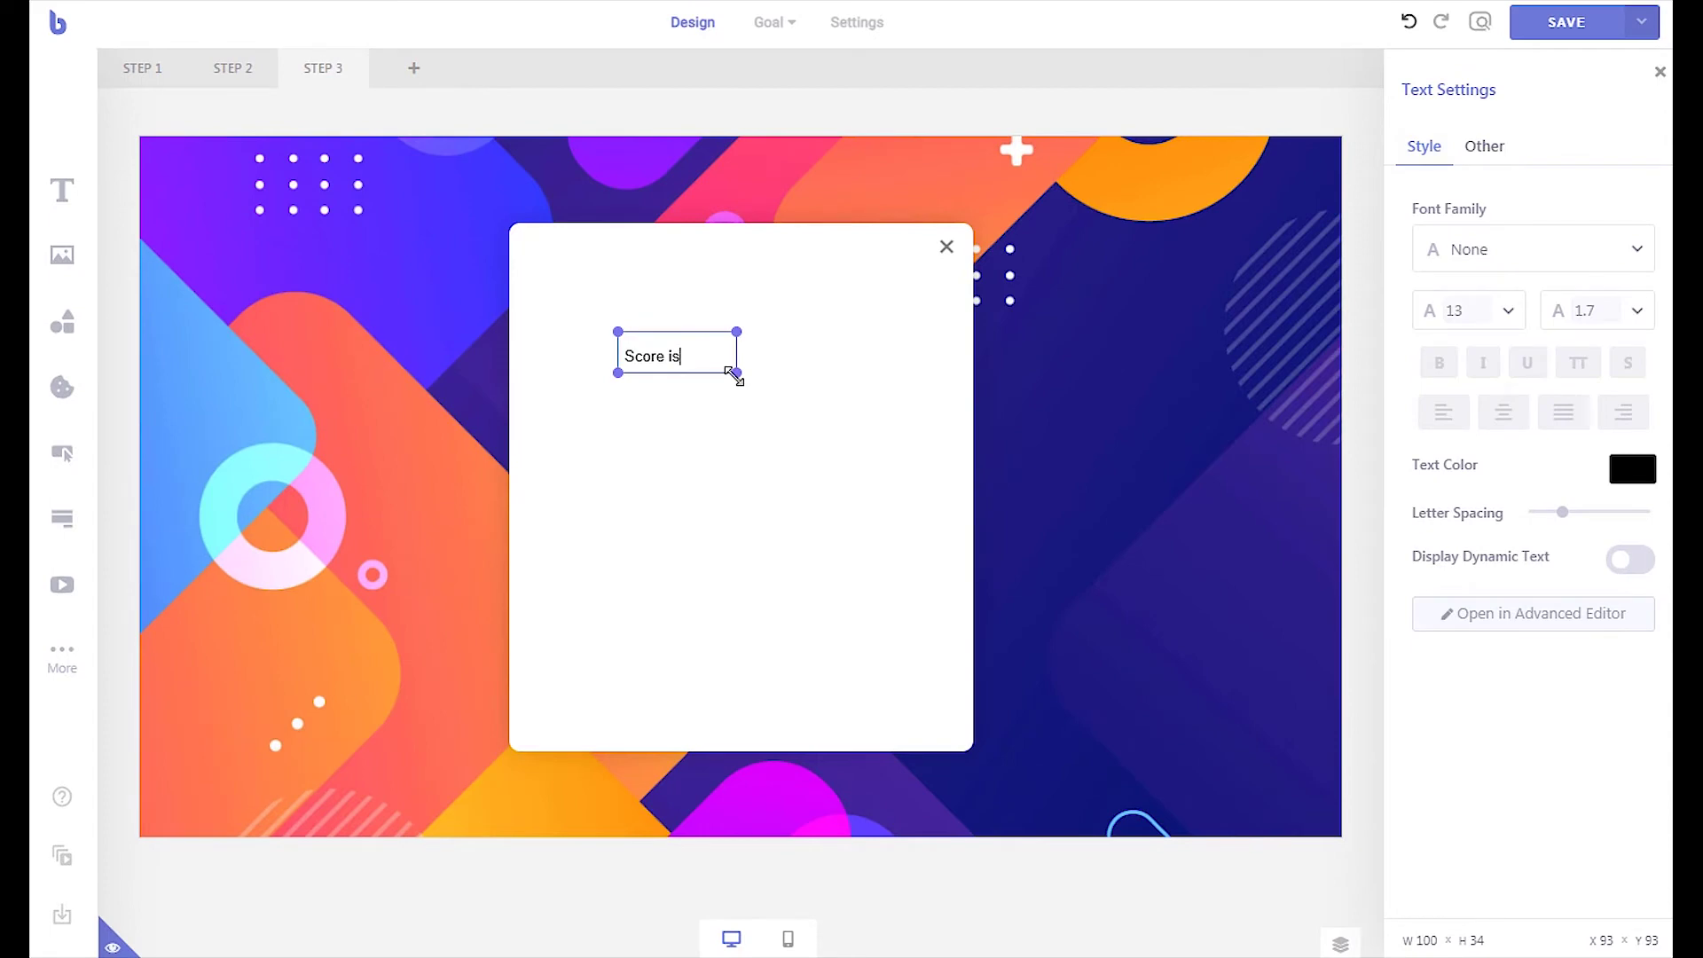
{"action": "left_click_drag", "start_coordinate": [736, 373], "coordinate": [854, 390]}
{"action": "key", "text": "Home"}
{"action": "type", "text": "Your Quiz"}
{"action": "left_click", "coordinate": [1503, 412]}
{"action": "left_click", "coordinate": [1468, 310]}
{"action": "type", "text": "20"}
{"action": "left_click", "coordinate": [1439, 363]}
{"action": "left_click", "coordinate": [736, 426]}
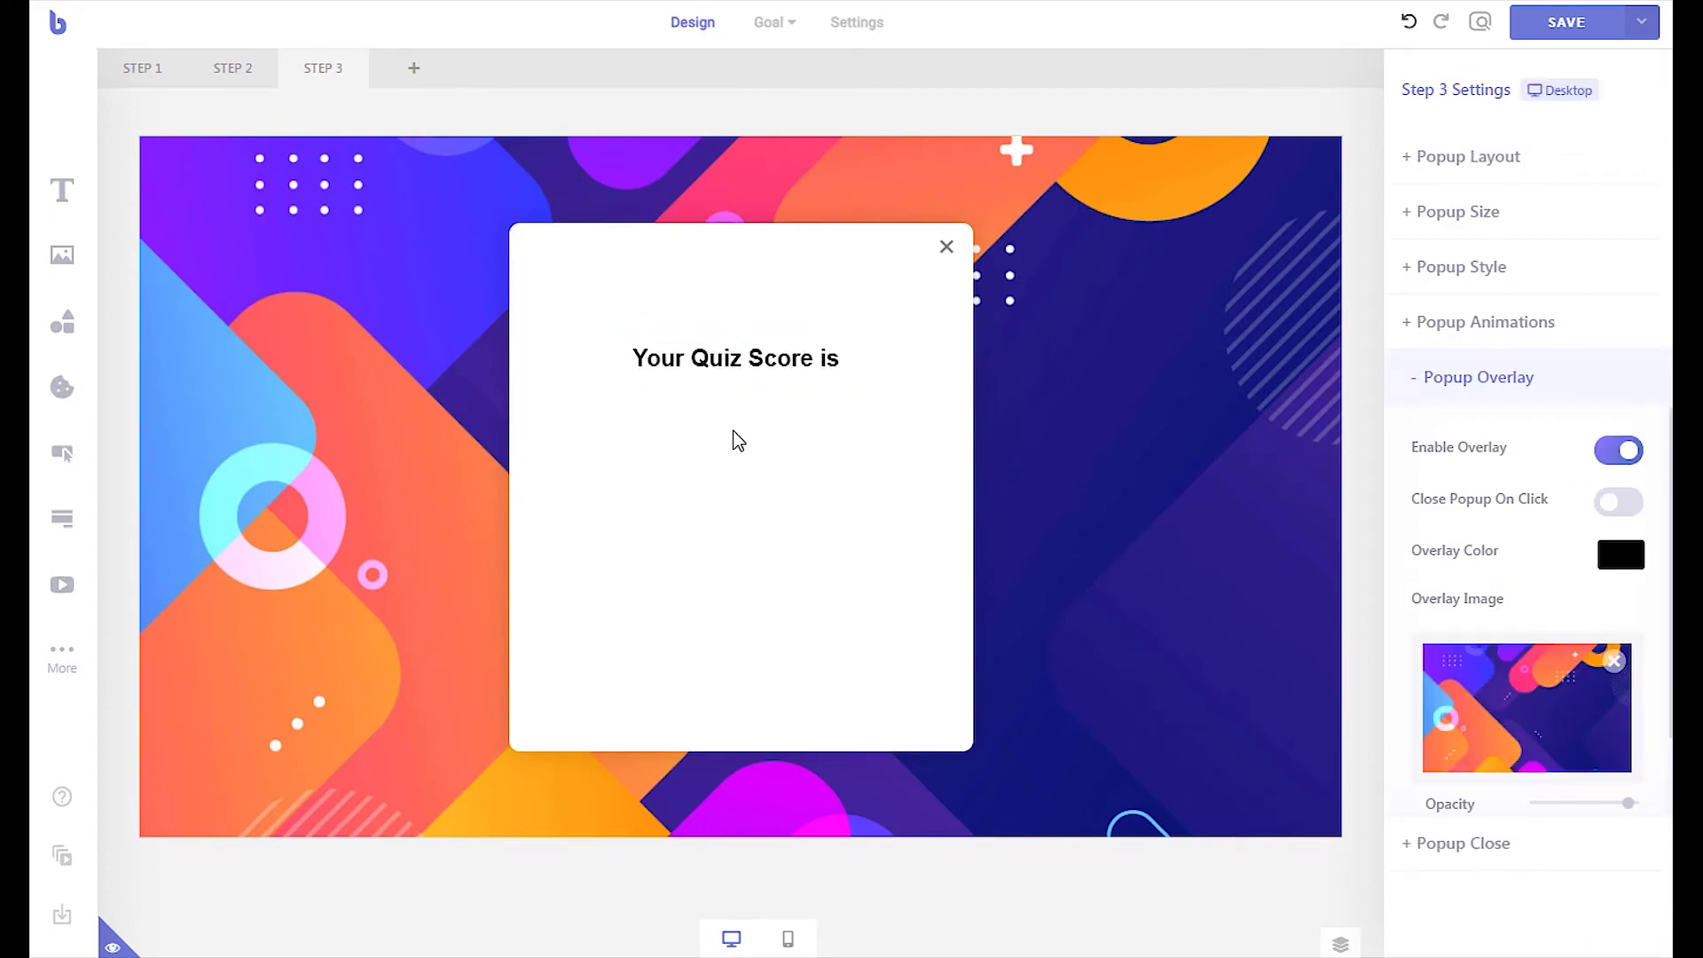
Add an orange, bold, size-20 centred text showing the Step 2 quiz score/total dynamically
{"action": "left_click_drag", "start_coordinate": [67, 211], "coordinate": [719, 456]}
{"action": "left_click", "coordinate": [1632, 468]}
{"action": "left_click", "coordinate": [1456, 525]}
{"action": "left_click", "coordinate": [1438, 362]}
{"action": "double_click", "coordinate": [1455, 310]}
{"action": "type", "text": "20"}
{"action": "left_click", "coordinate": [1502, 417]}
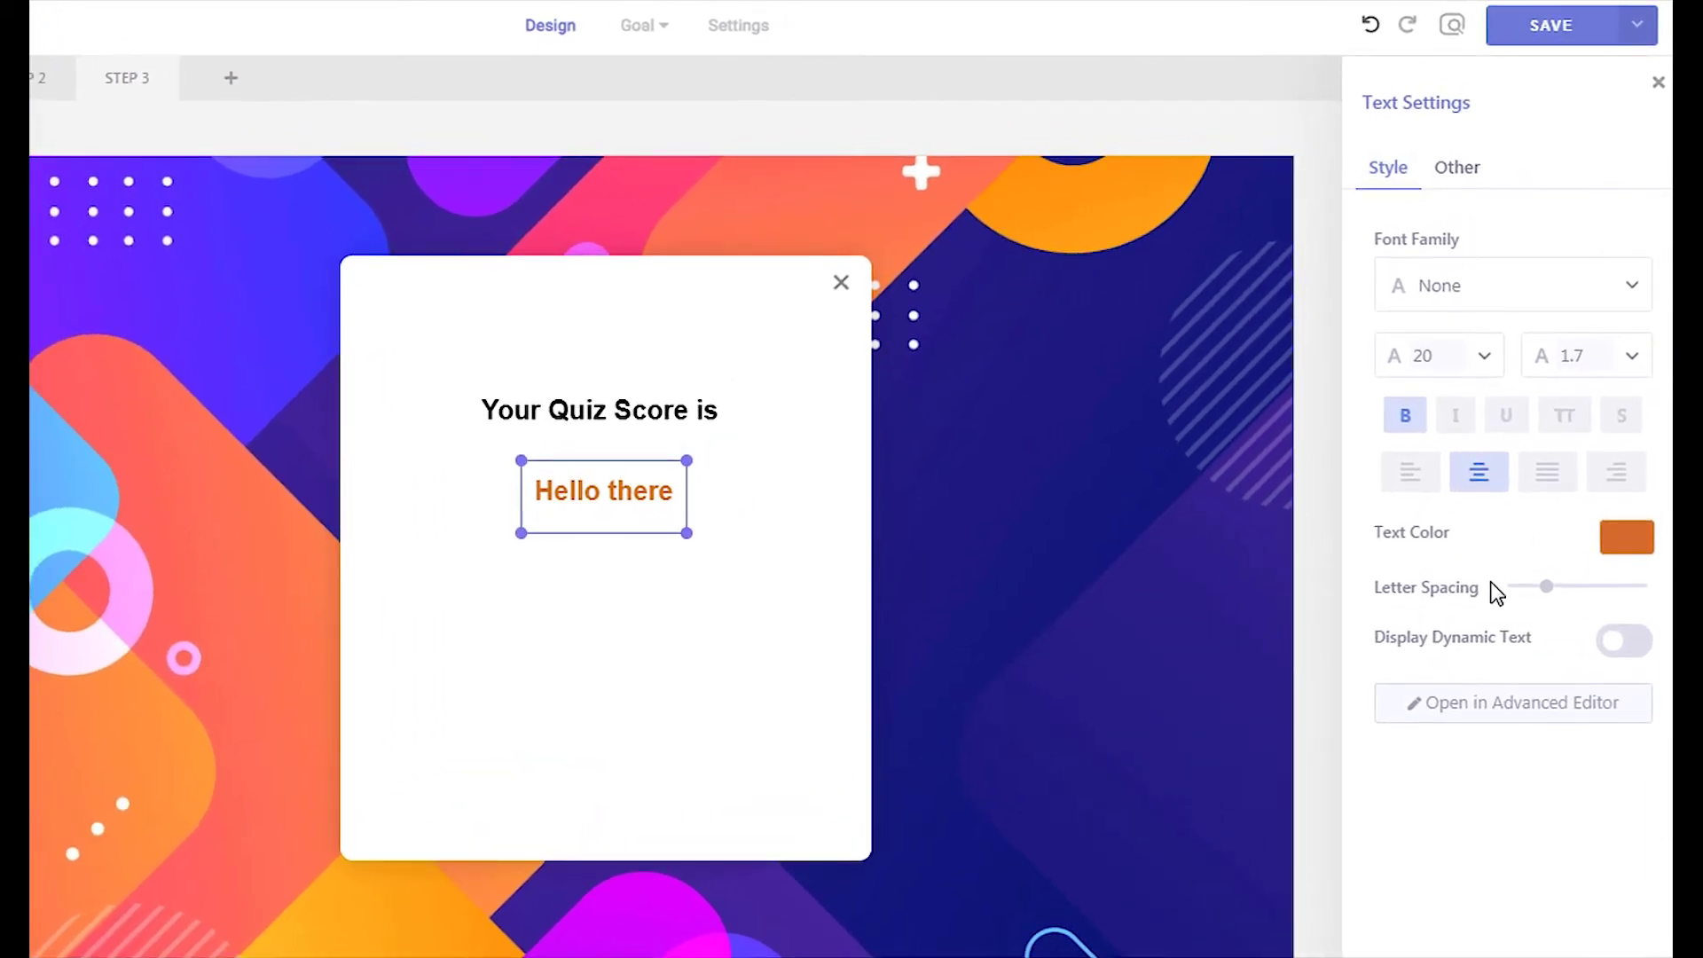
{"action": "left_click", "coordinate": [1633, 652]}
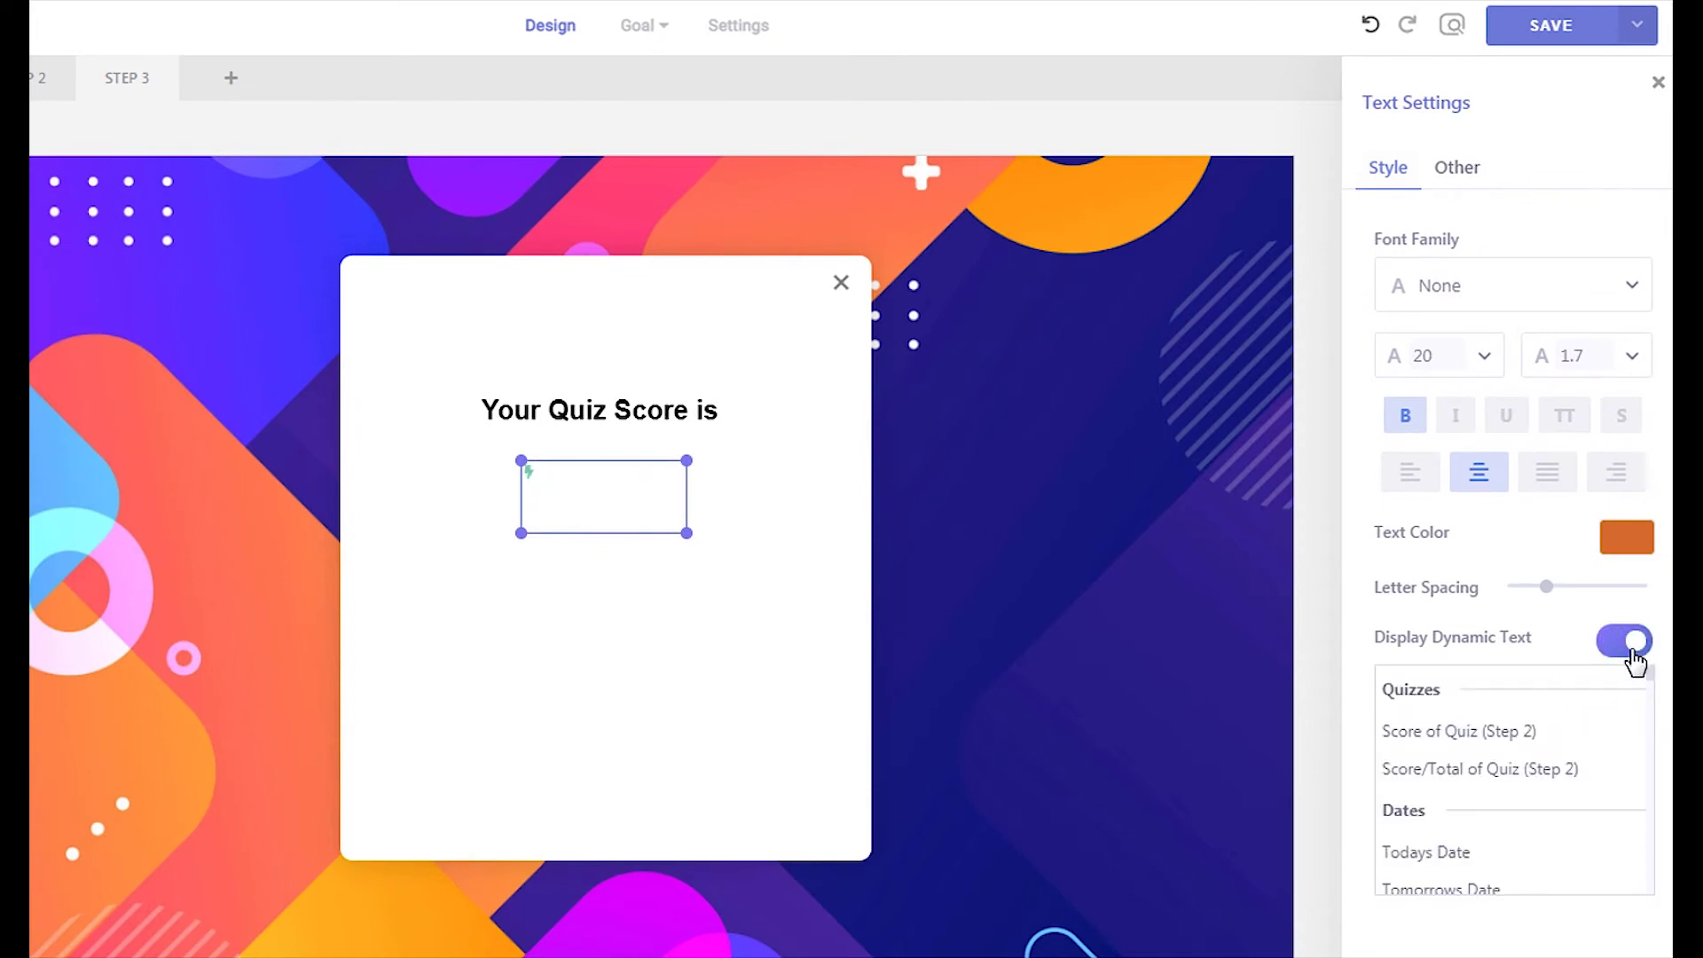
{"action": "left_click", "coordinate": [1549, 735]}
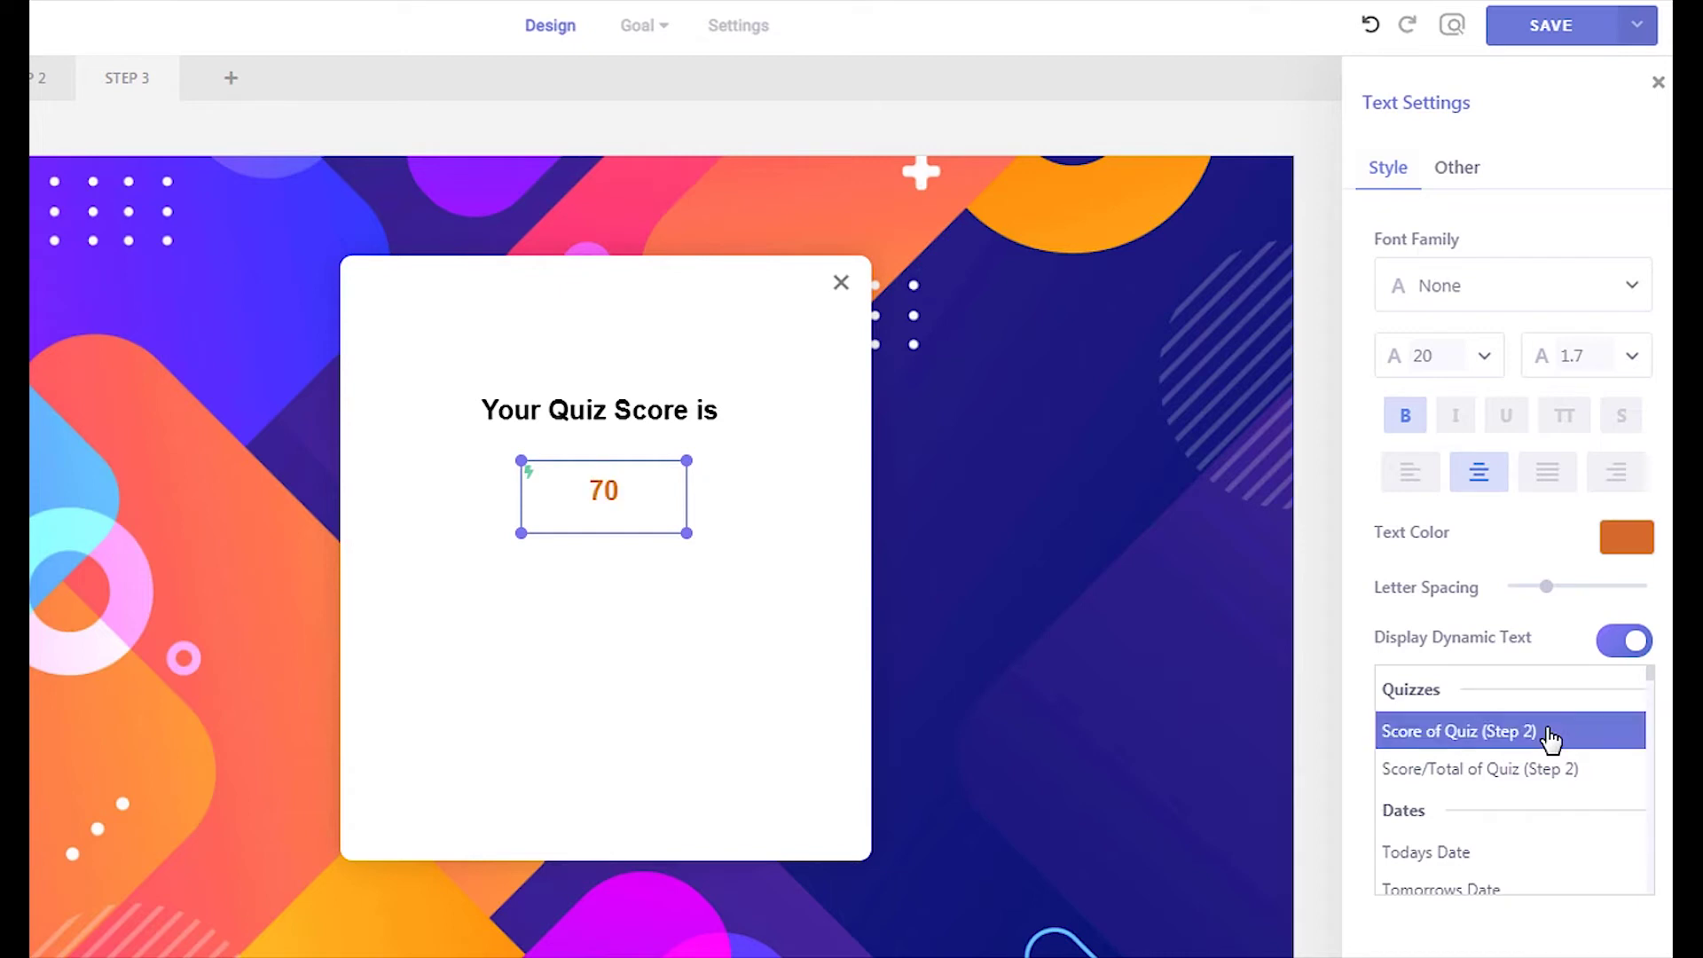
{"action": "left_click", "coordinate": [1549, 772]}
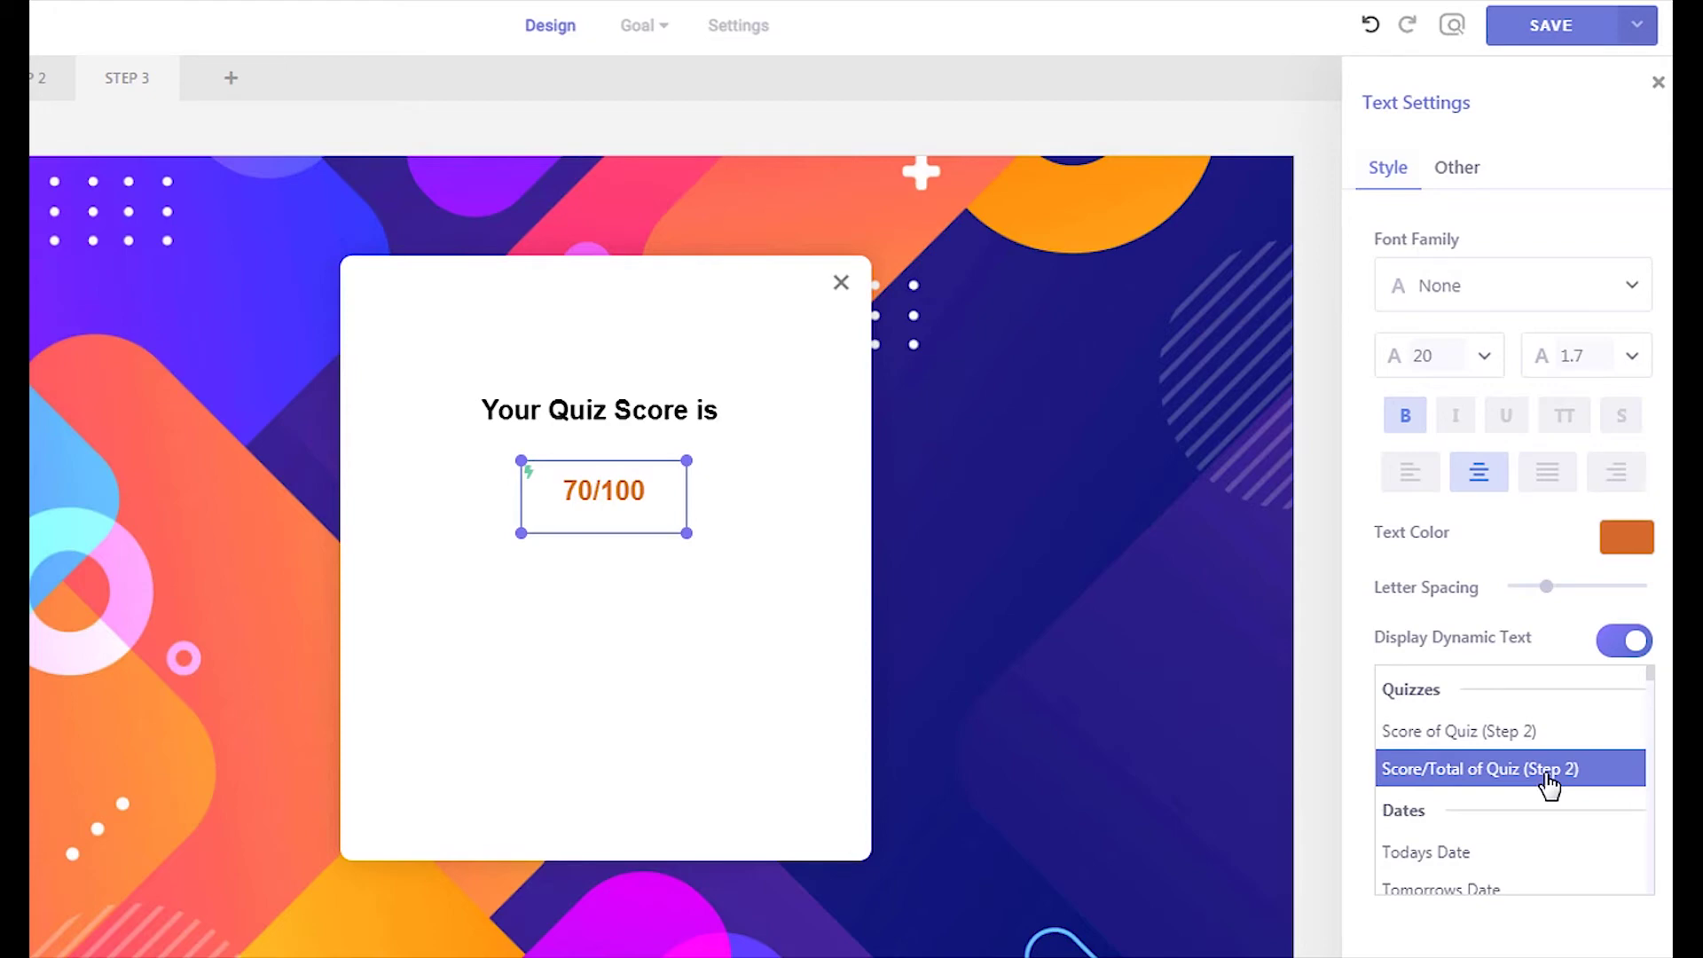
{"action": "left_click", "coordinate": [810, 760]}
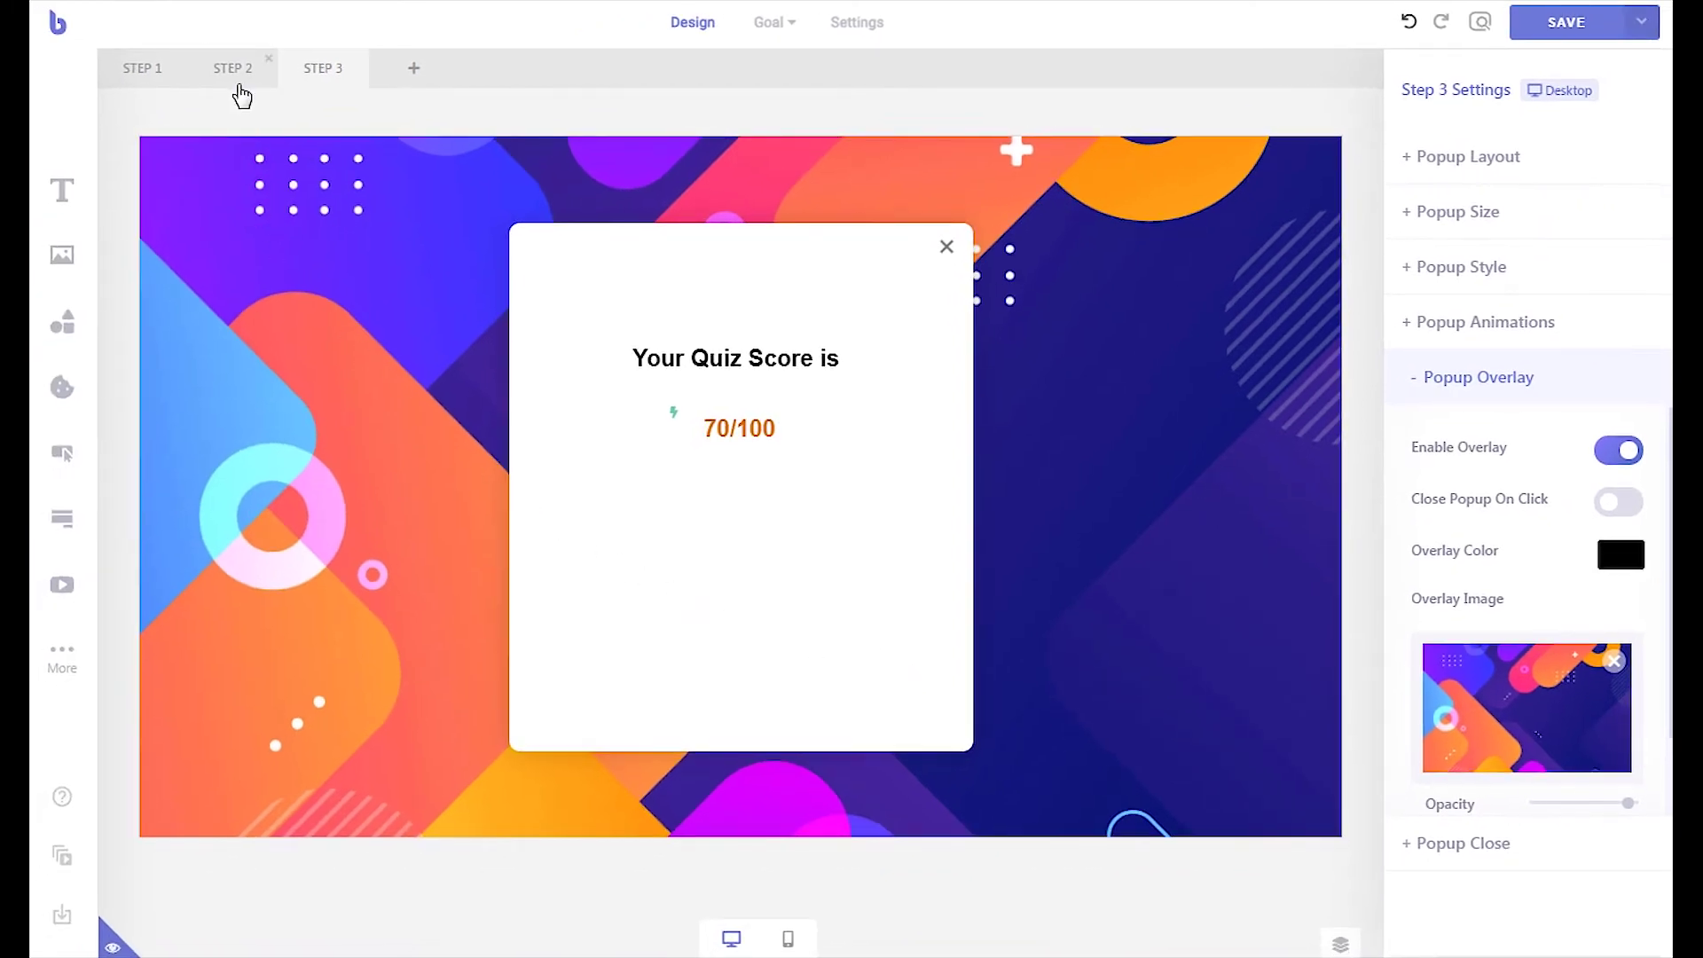
{"action": "left_click", "coordinate": [234, 78]}
Set the quiz form's Submission Success Action to Go to Another Step, targeting step 3
{"action": "left_click", "coordinate": [659, 398]}
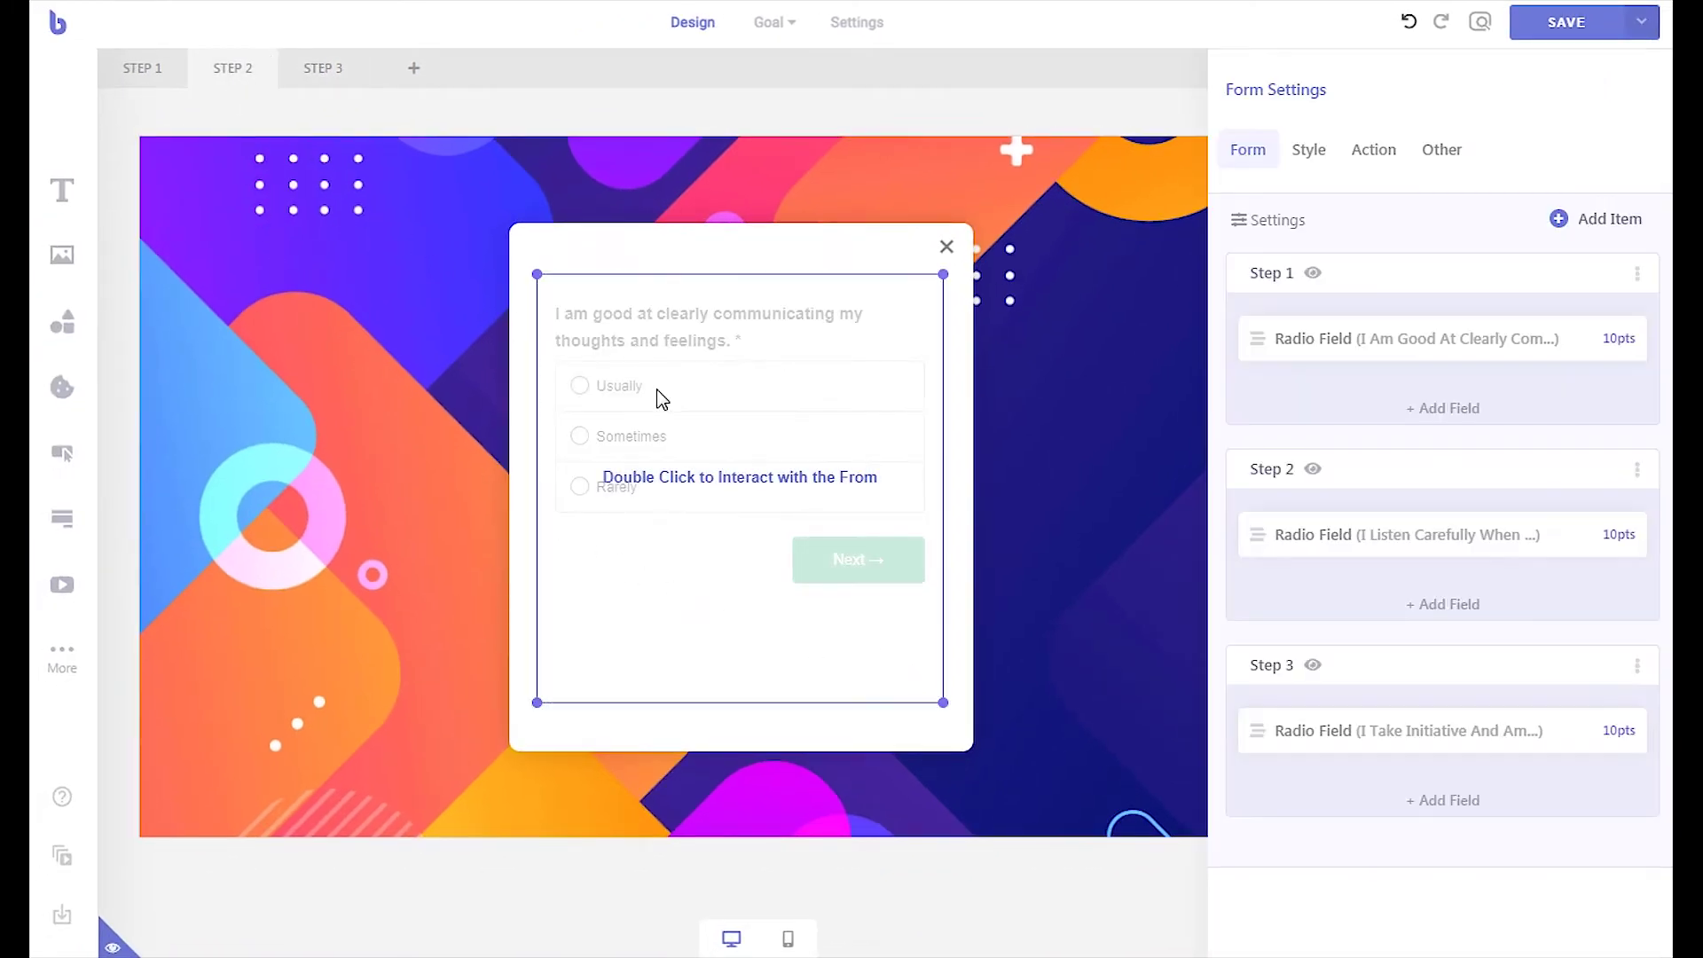
{"action": "left_click", "coordinate": [1373, 150]}
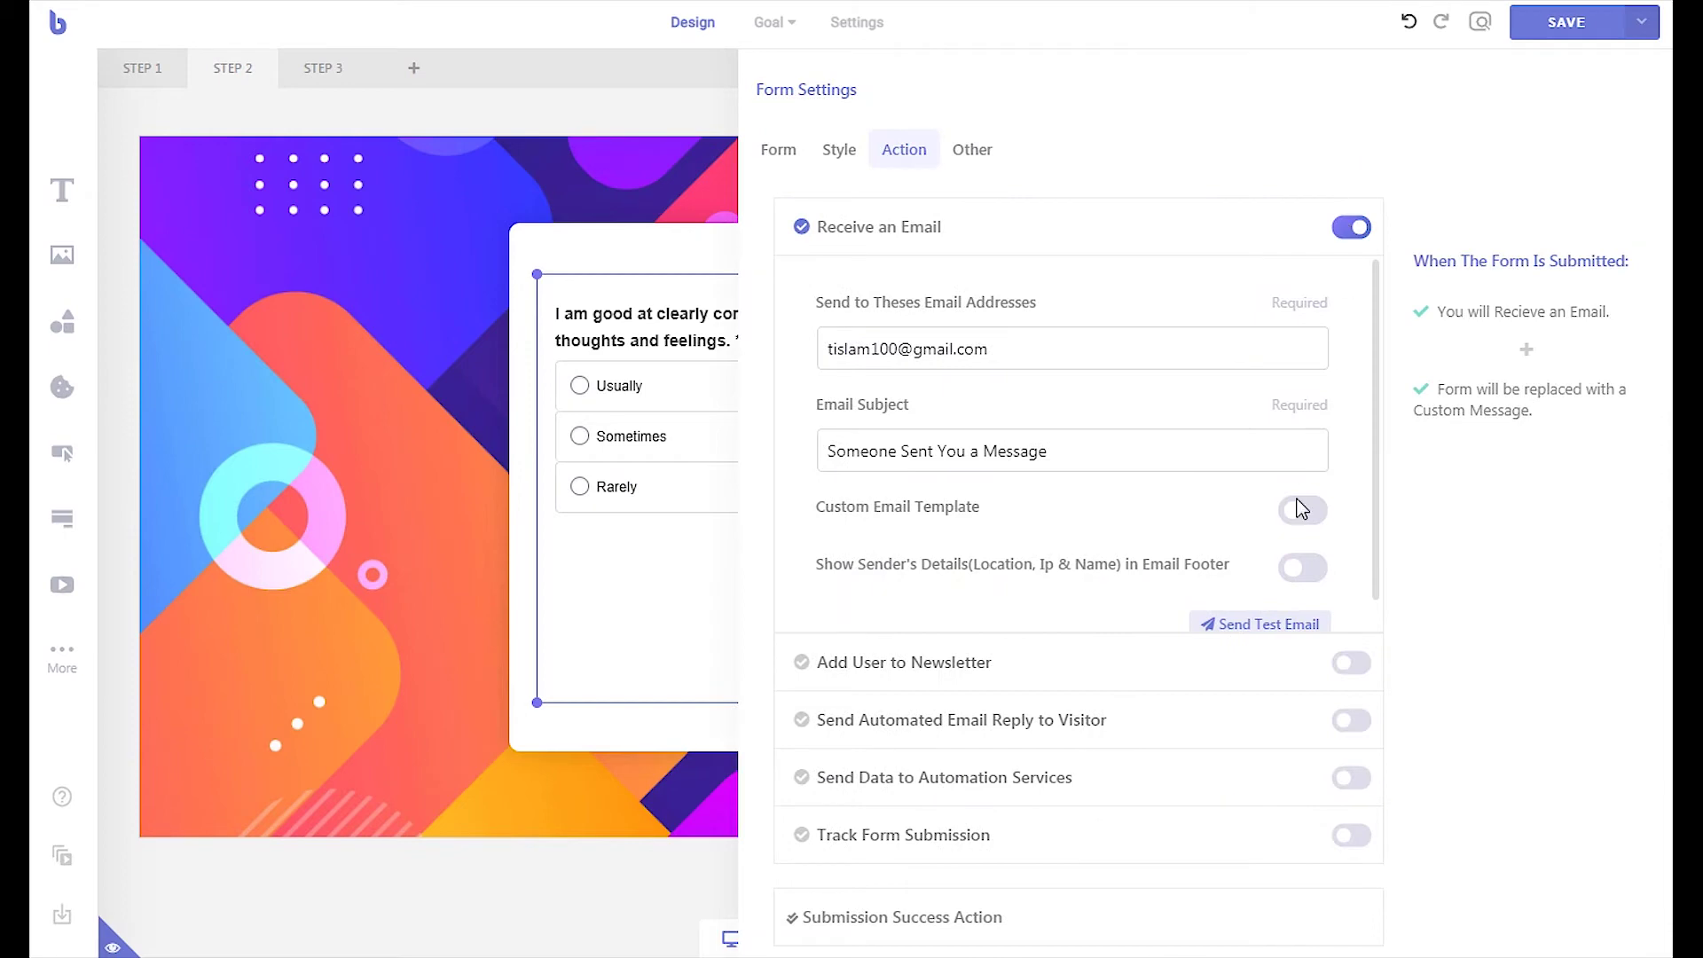
{"action": "left_click", "coordinate": [1068, 907]}
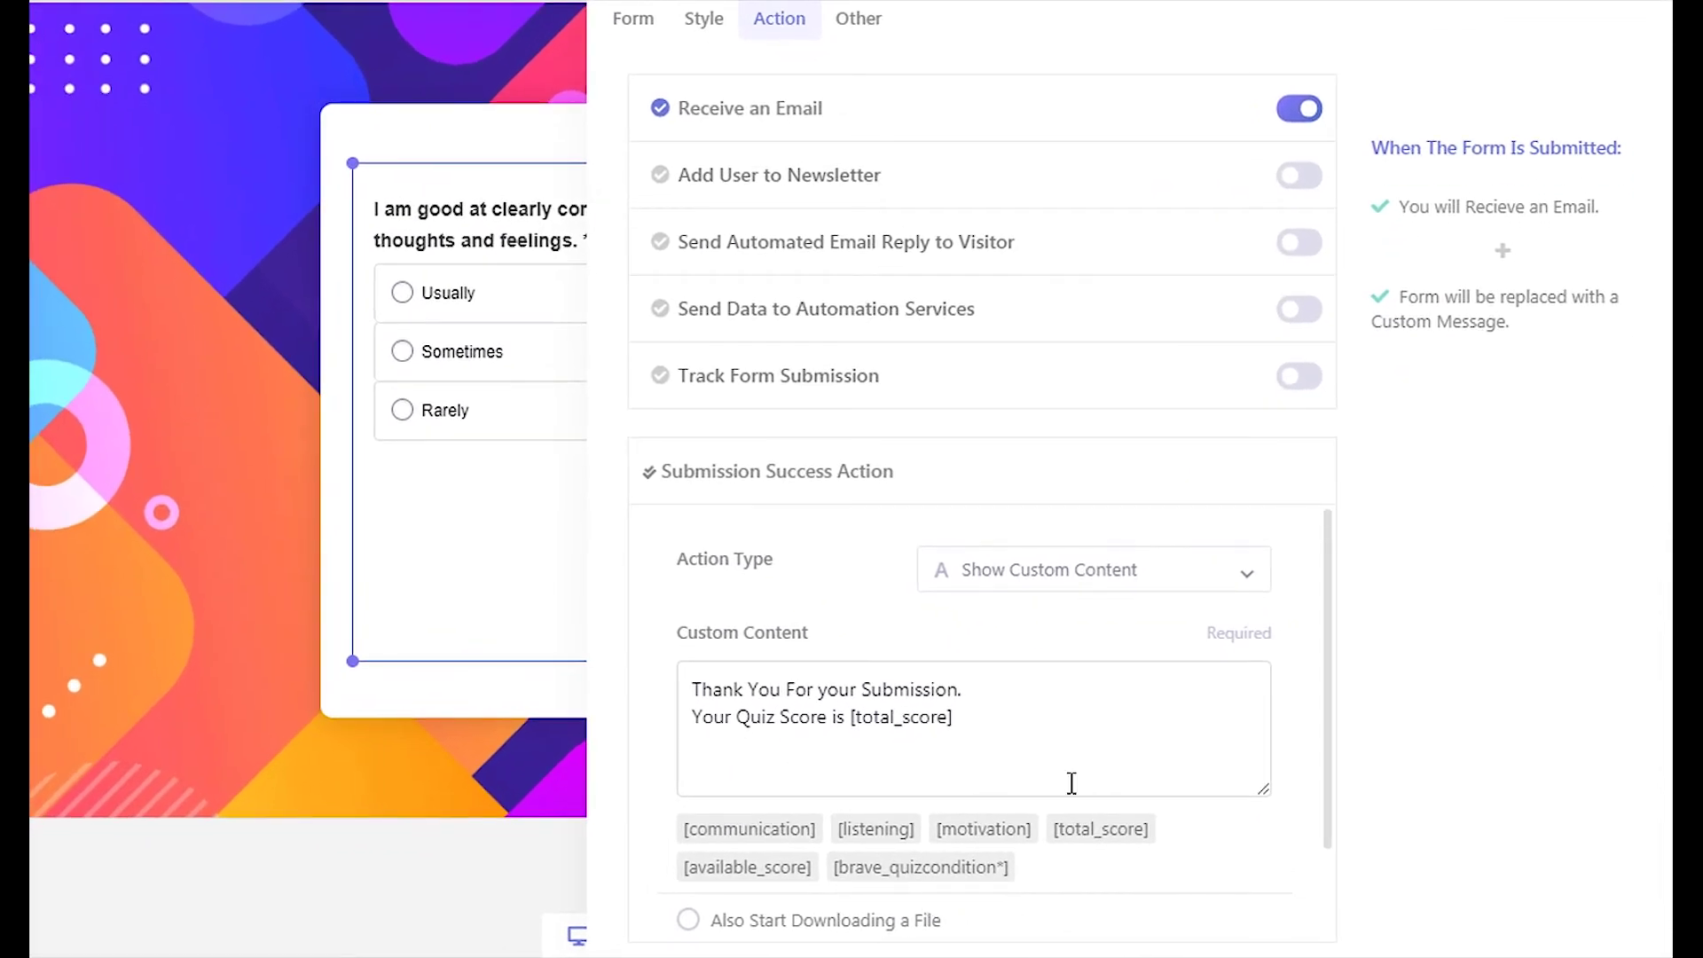
{"action": "left_click", "coordinate": [1131, 585]}
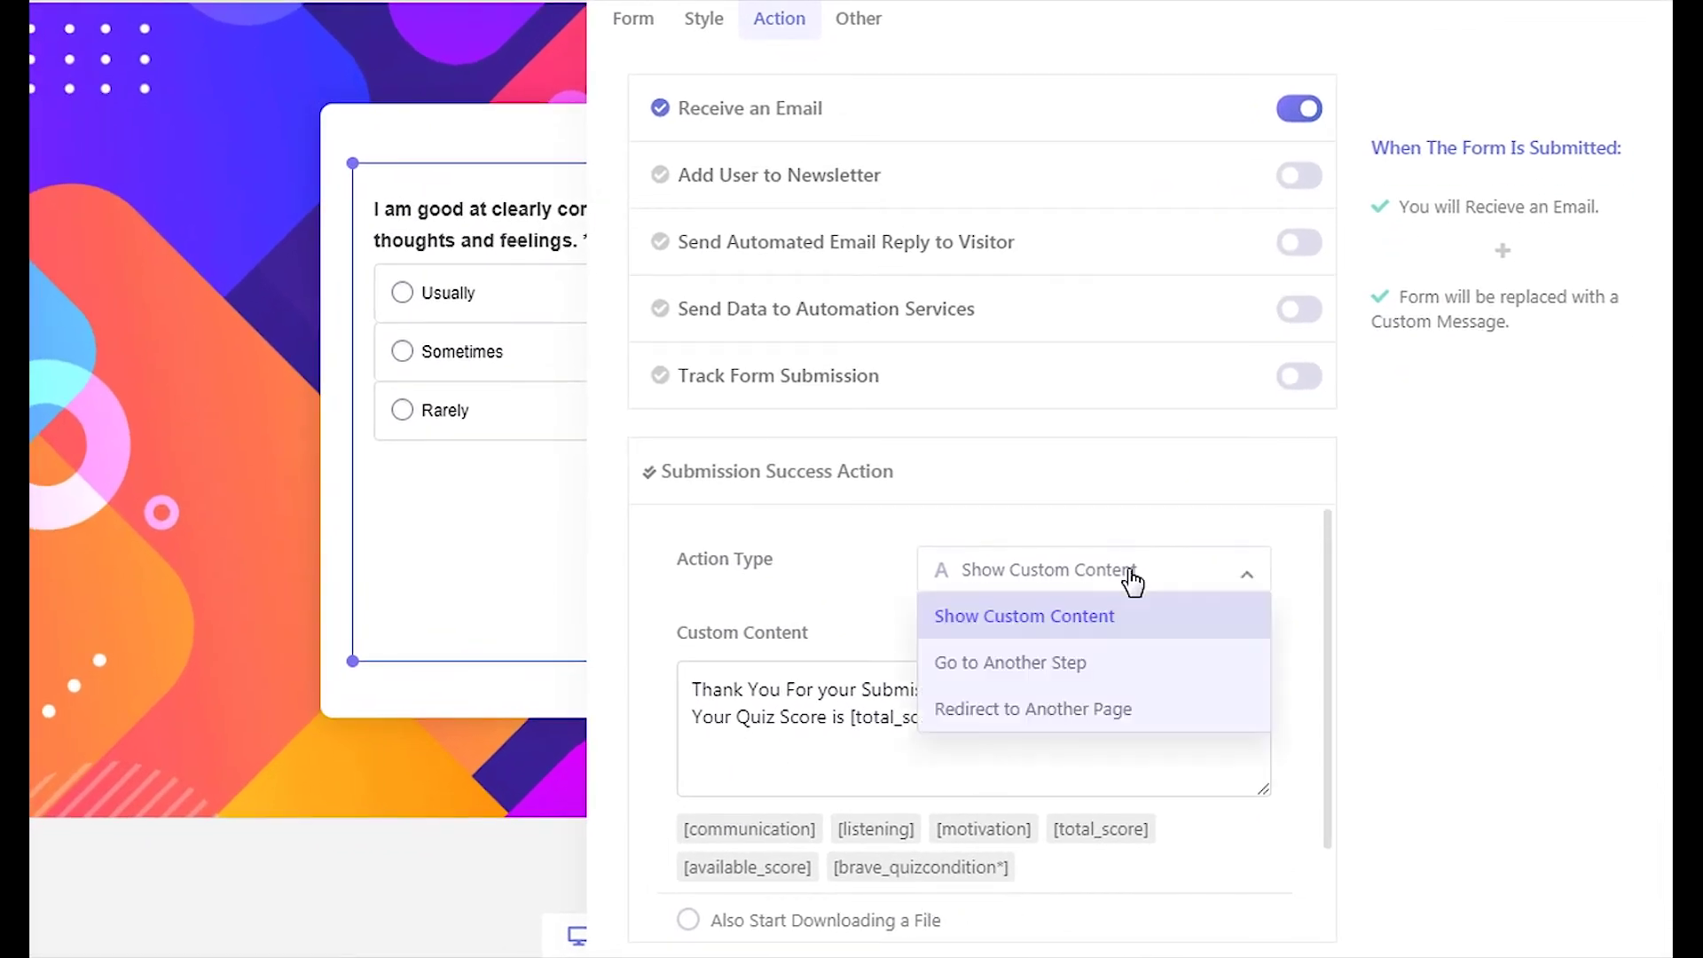
{"action": "left_click", "coordinate": [1092, 665]}
{"action": "left_click", "coordinate": [1155, 648]}
{"action": "type", "text": "3"}
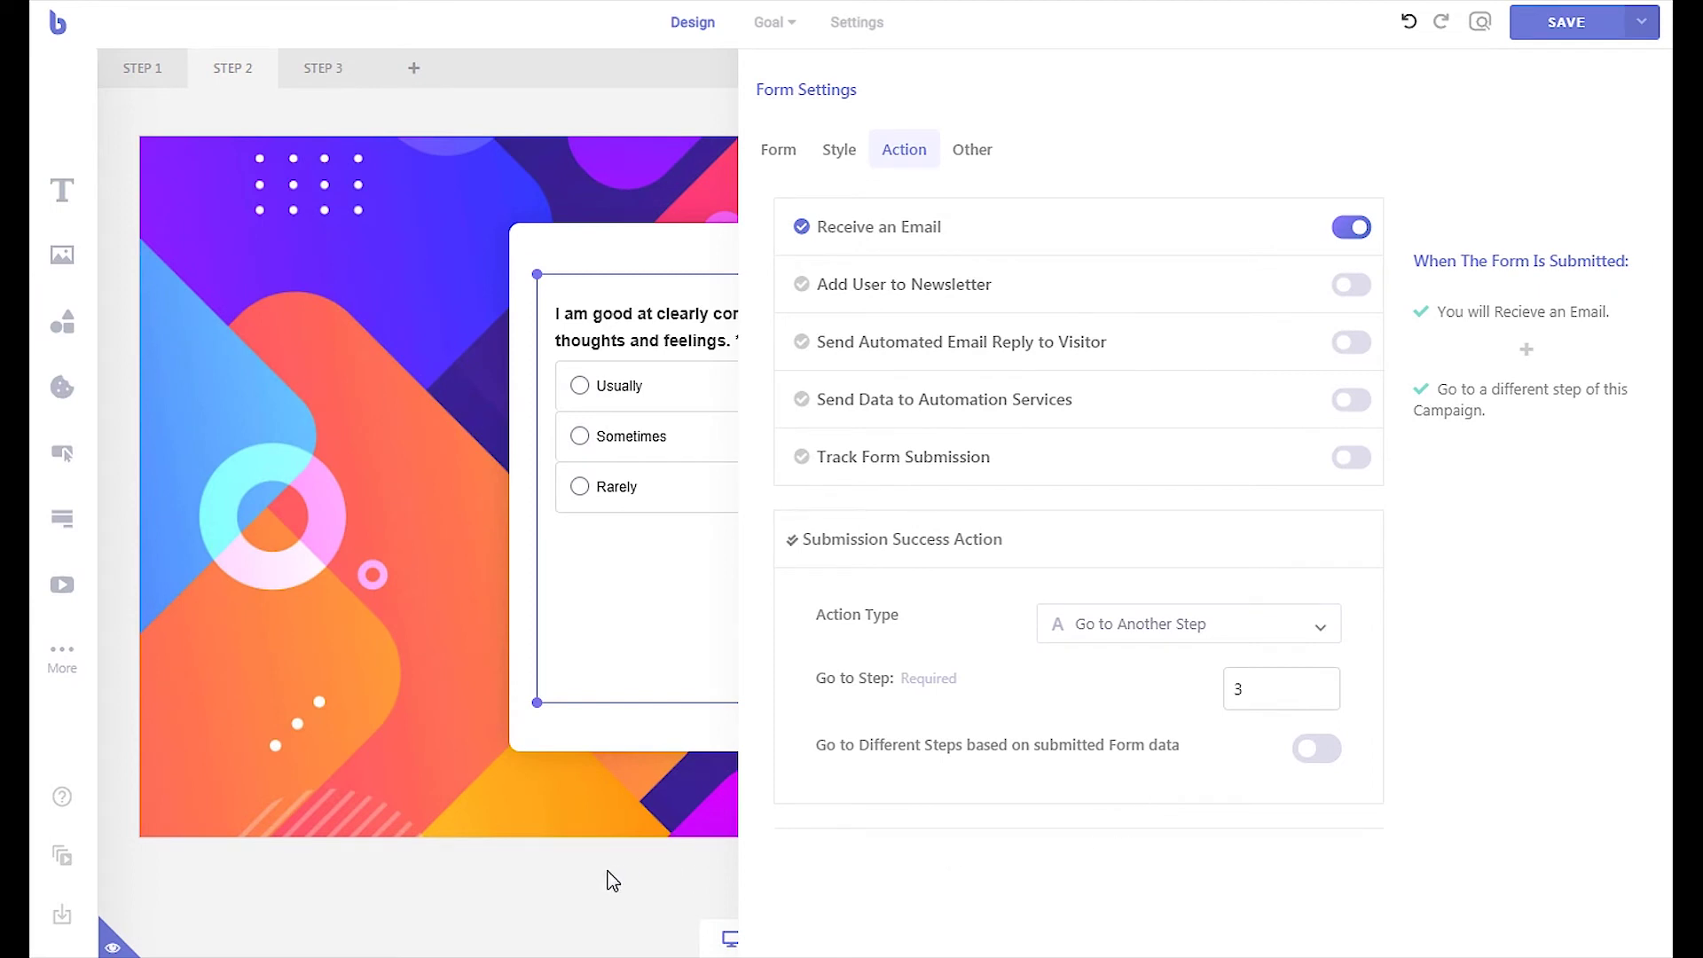
{"action": "left_click", "coordinate": [294, 180]}
{"action": "left_click", "coordinate": [292, 82]}
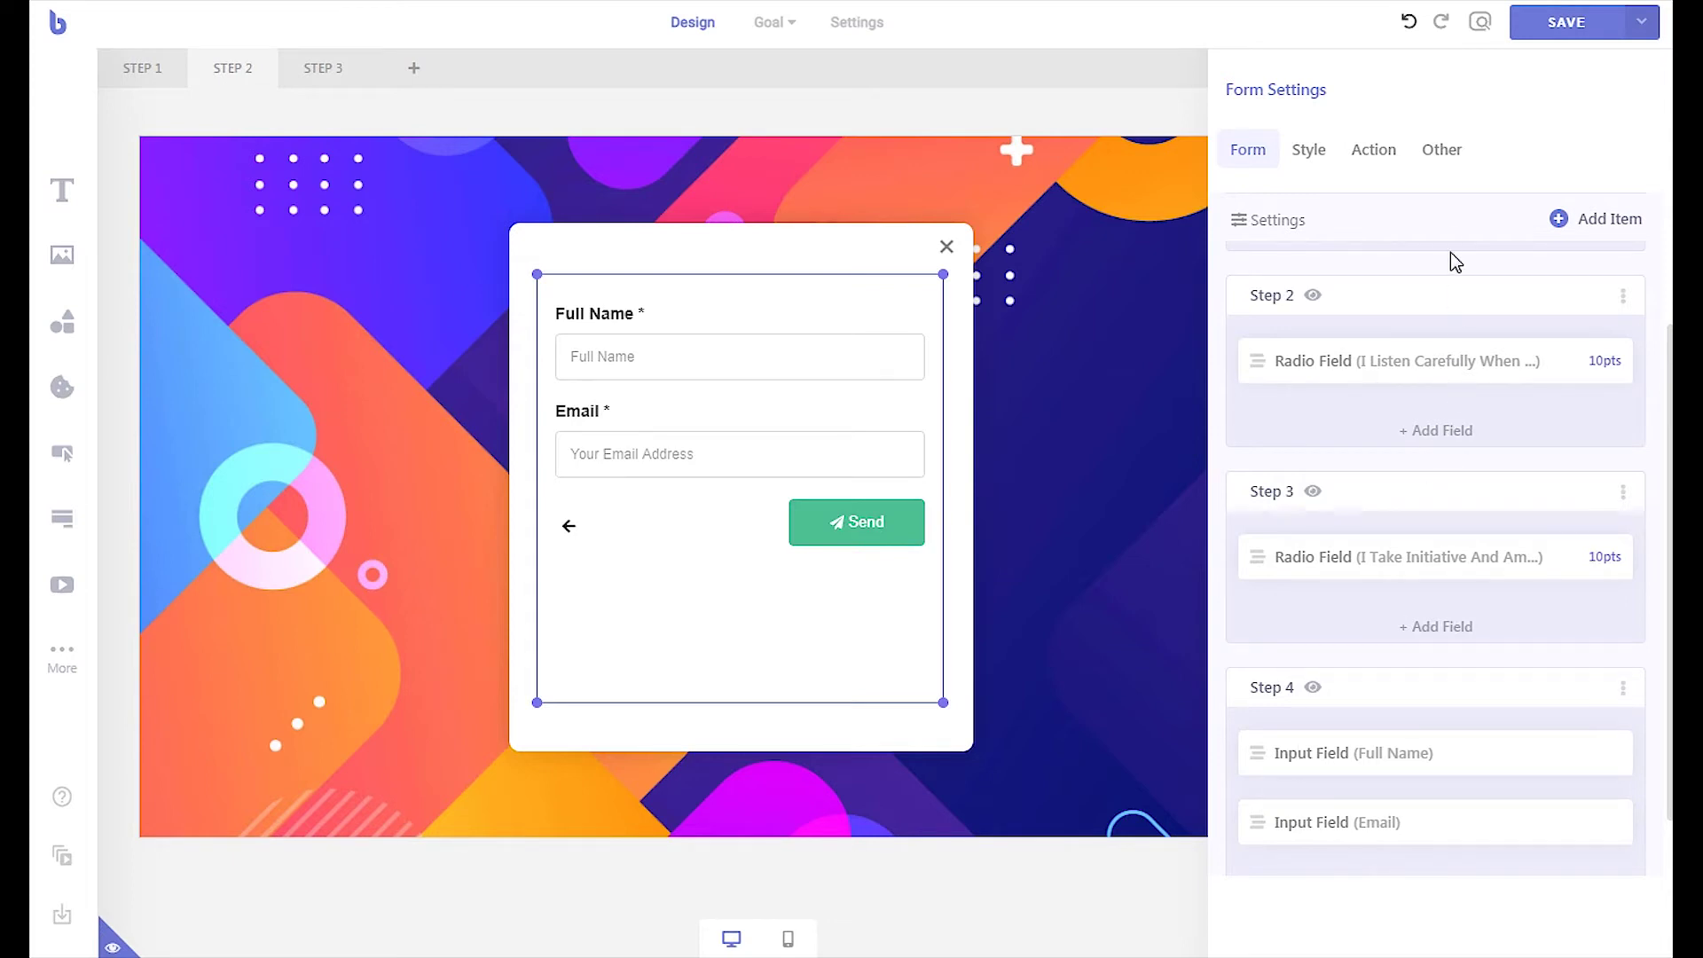
Enable the automated visitor email reply with subject 'Your Emotional Intelligence Quiz Result!'
{"action": "left_click", "coordinate": [1375, 151]}
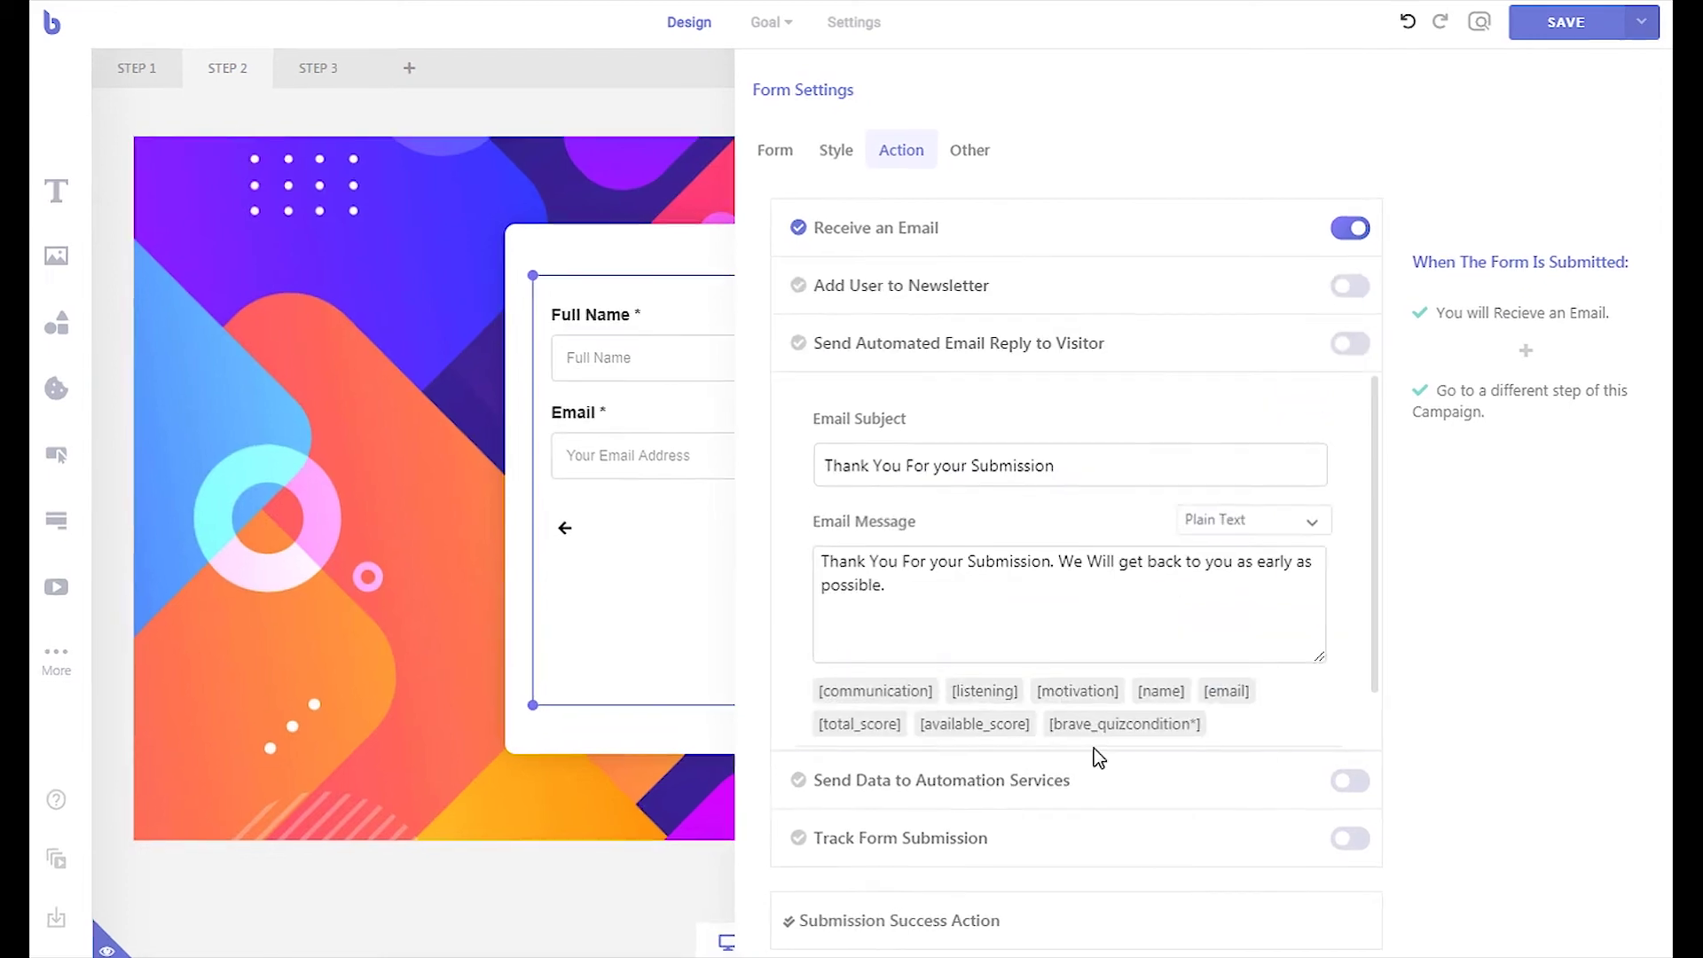
{"action": "left_click", "coordinate": [1122, 720]}
{"action": "left_click", "coordinate": [1301, 395]}
{"action": "triple_click", "coordinate": [932, 549]}
{"action": "type", "text": "Your Emotional Intelligence Quiz Result!"}
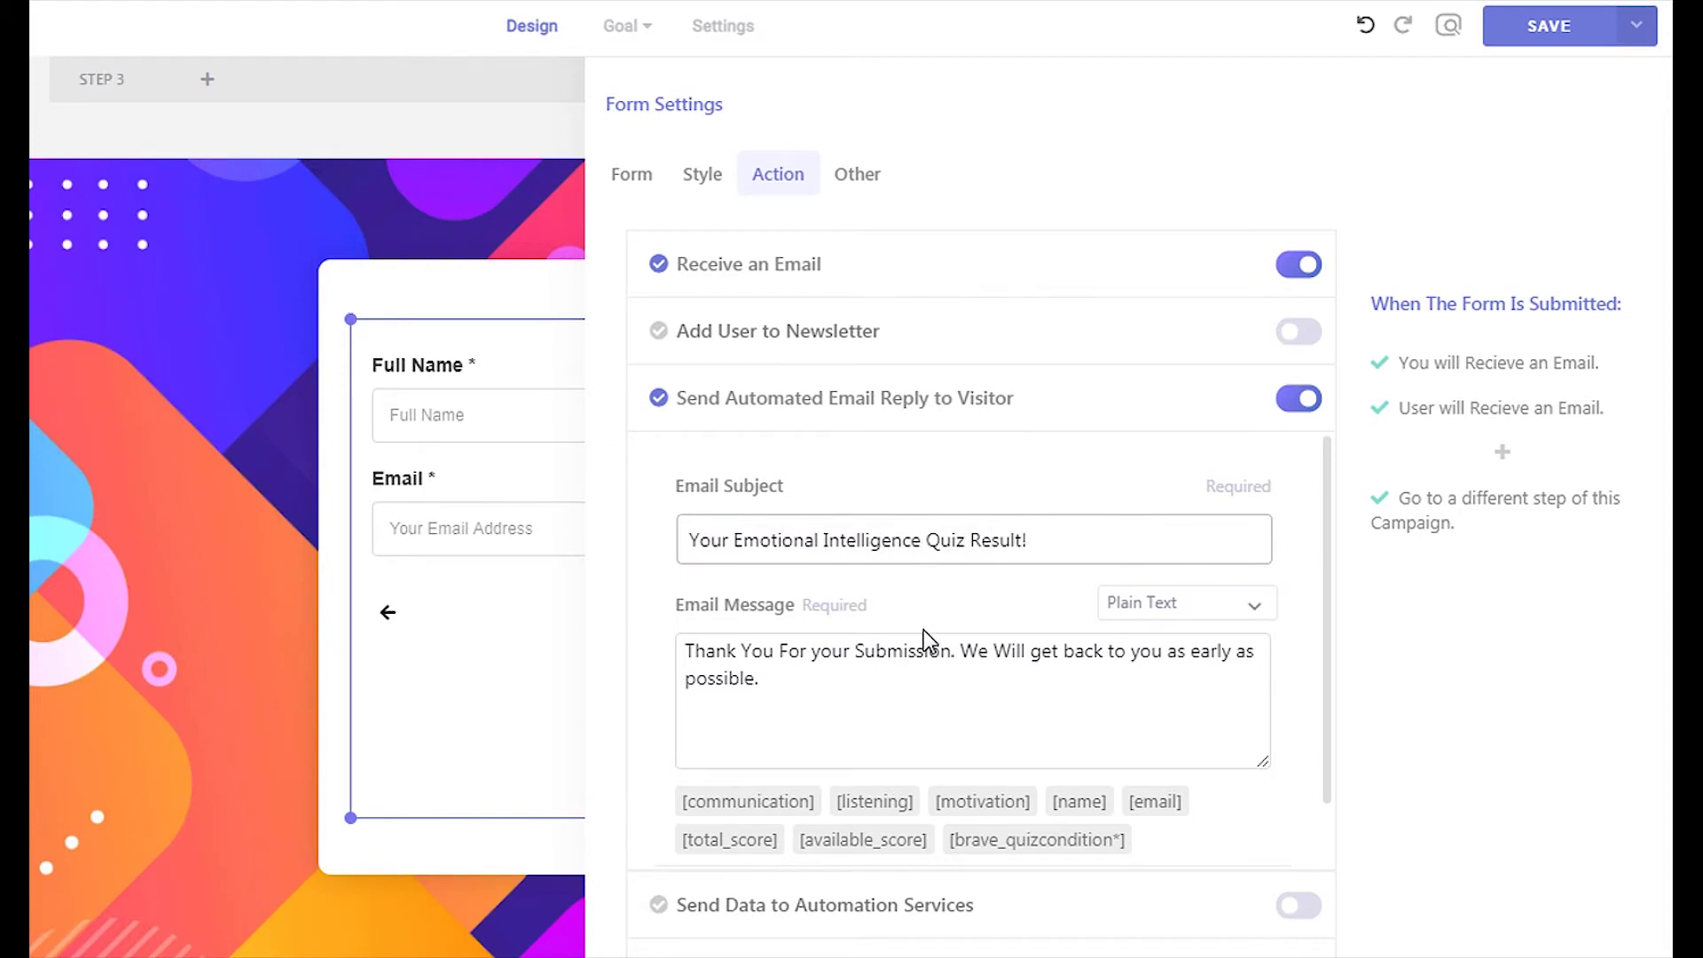
Rewrite the reply message to end with 'Your Quiz score is [total_score] / [available_score]'
{"action": "left_click_drag", "start_coordinate": [965, 641], "coordinate": [973, 688]}
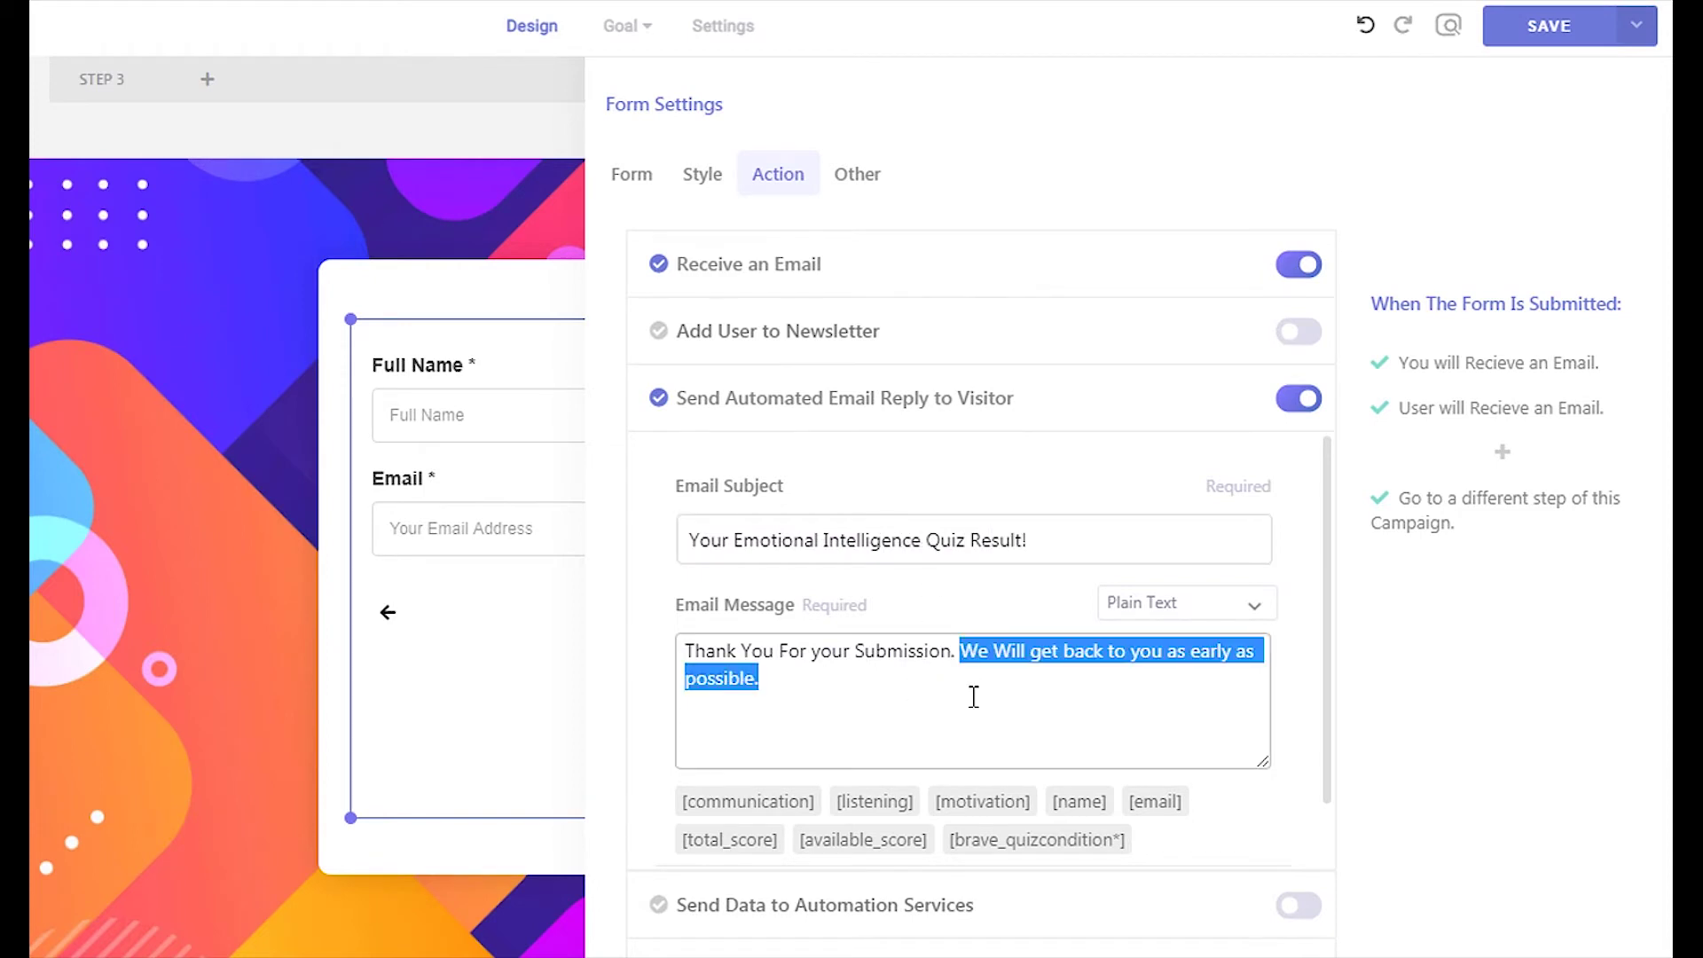
{"action": "key", "text": "BackSpace"}
{"action": "key", "text": "Return"}
{"action": "key", "text": "Return"}
{"action": "type", "text": "Your Quiz score is"}
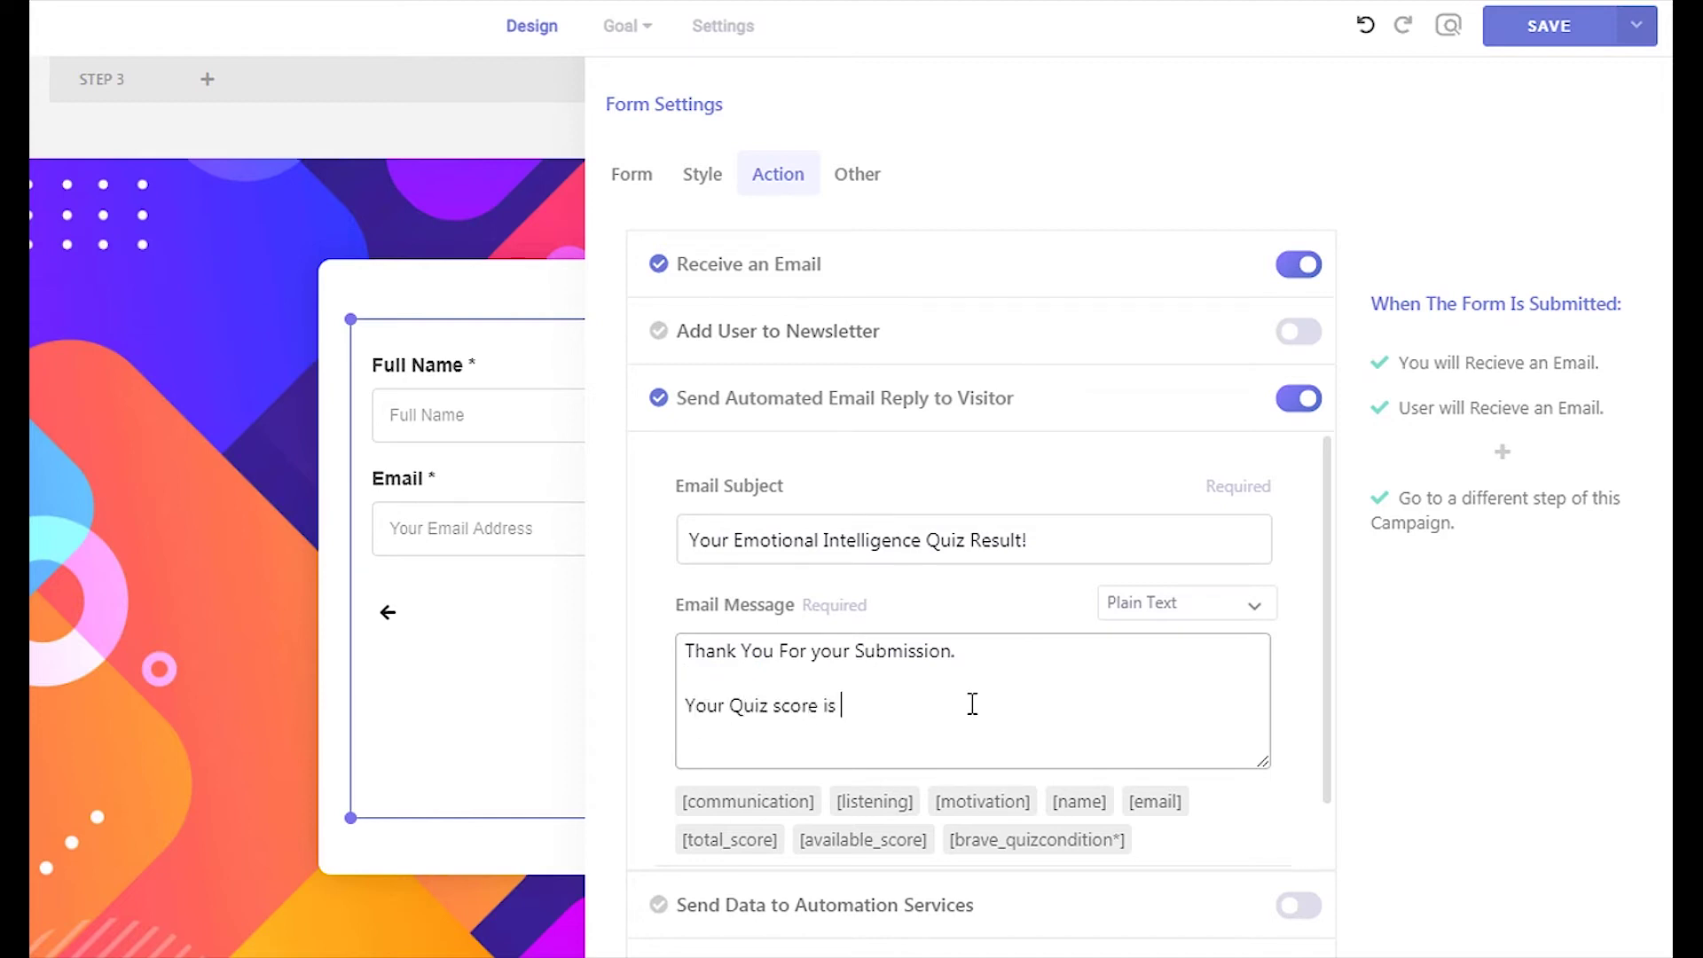
{"action": "type", "text": "[]"}
{"action": "type", "text": "total_score]"}
{"action": "type", "text": "/"}
{"action": "type", "text": " ["}
{"action": "type", "text": "available_score"}
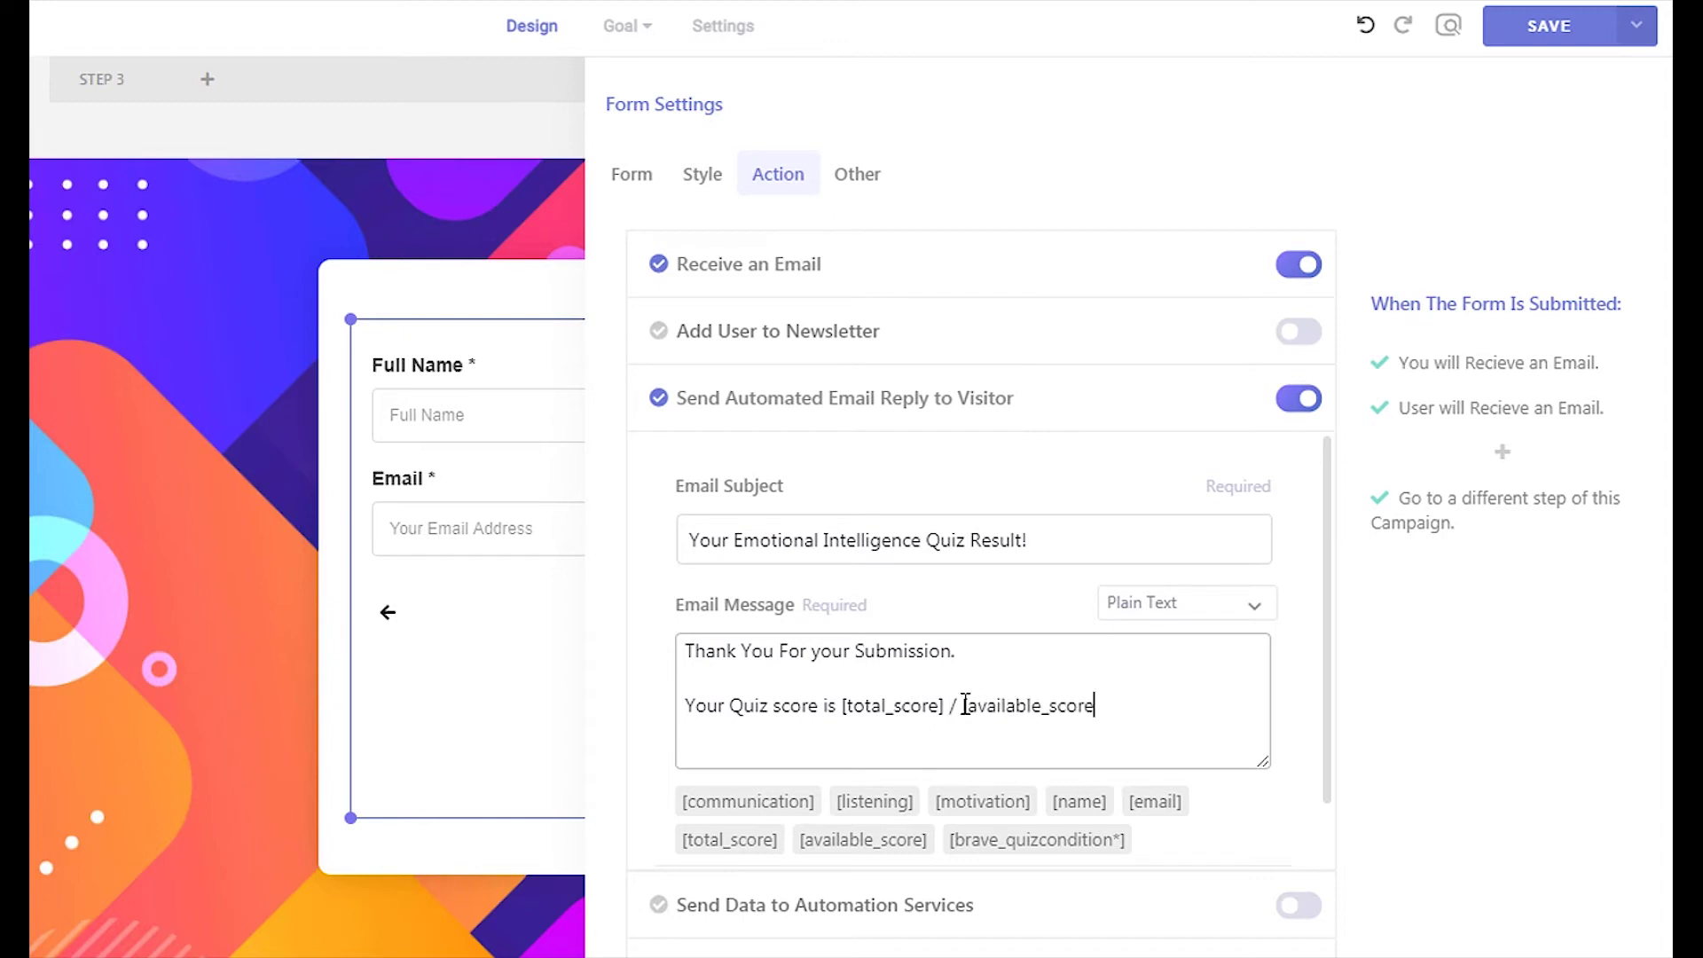
{"action": "type", "text": "]"}
{"action": "mouse_move", "coordinate": [1030, 840]}
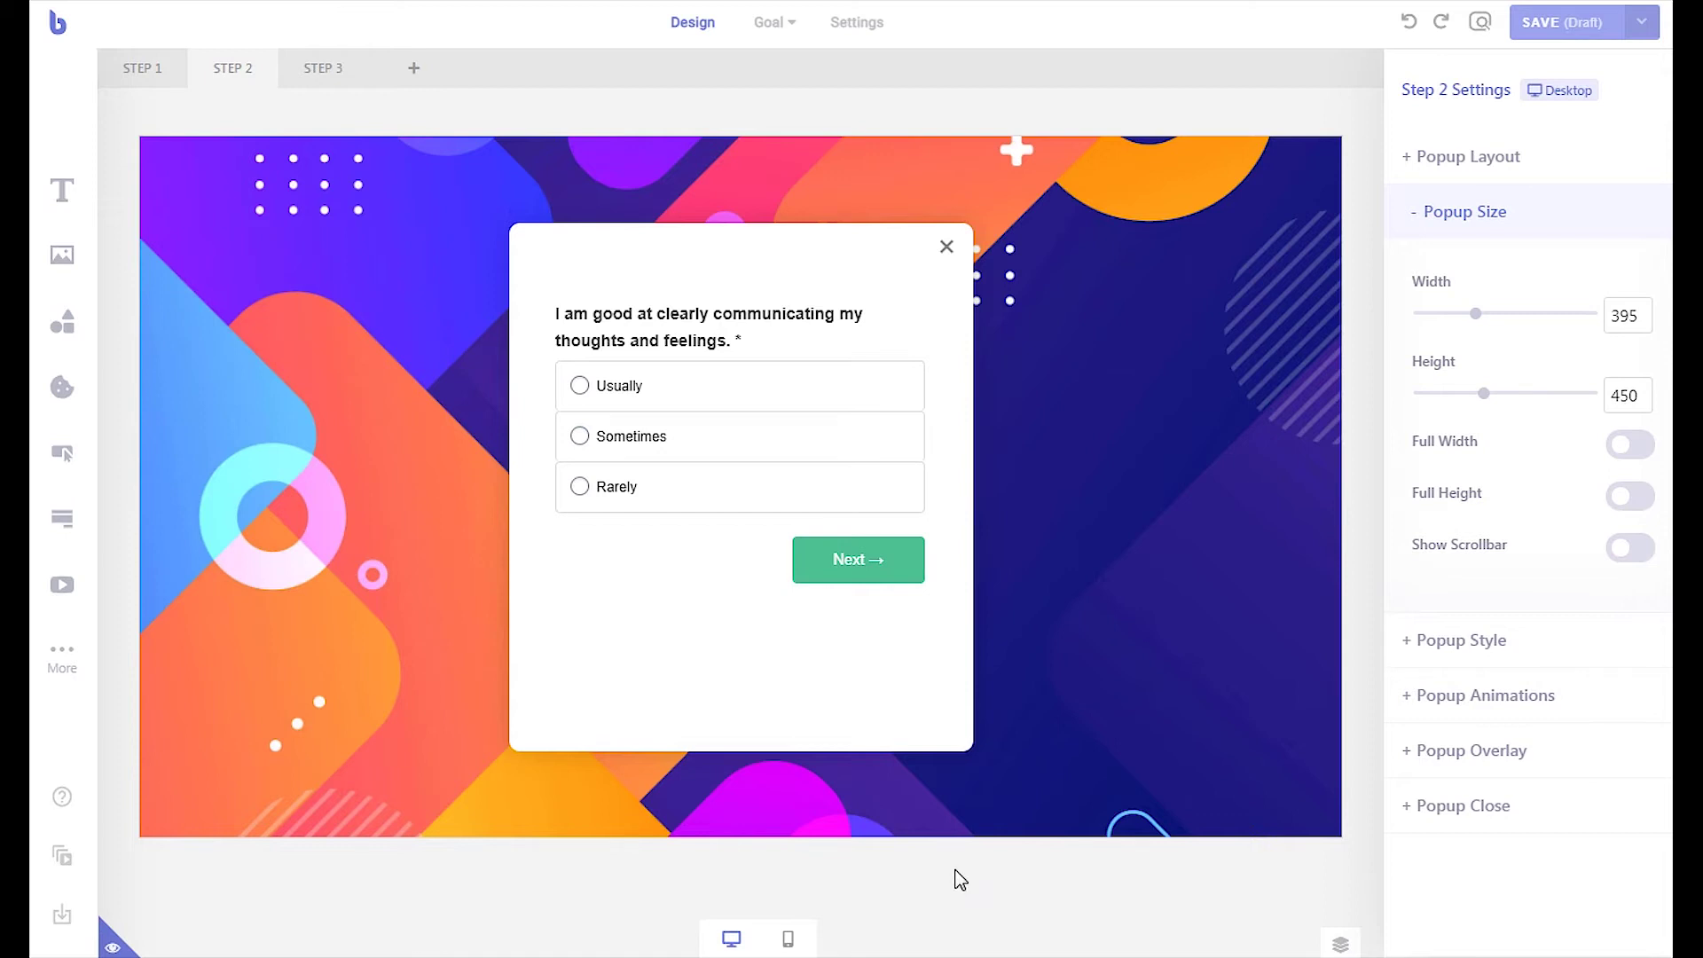
Choose Mailchimp for the quiz form's newsletter signup and enable Advanced Mode
{"action": "left_click", "coordinate": [801, 637]}
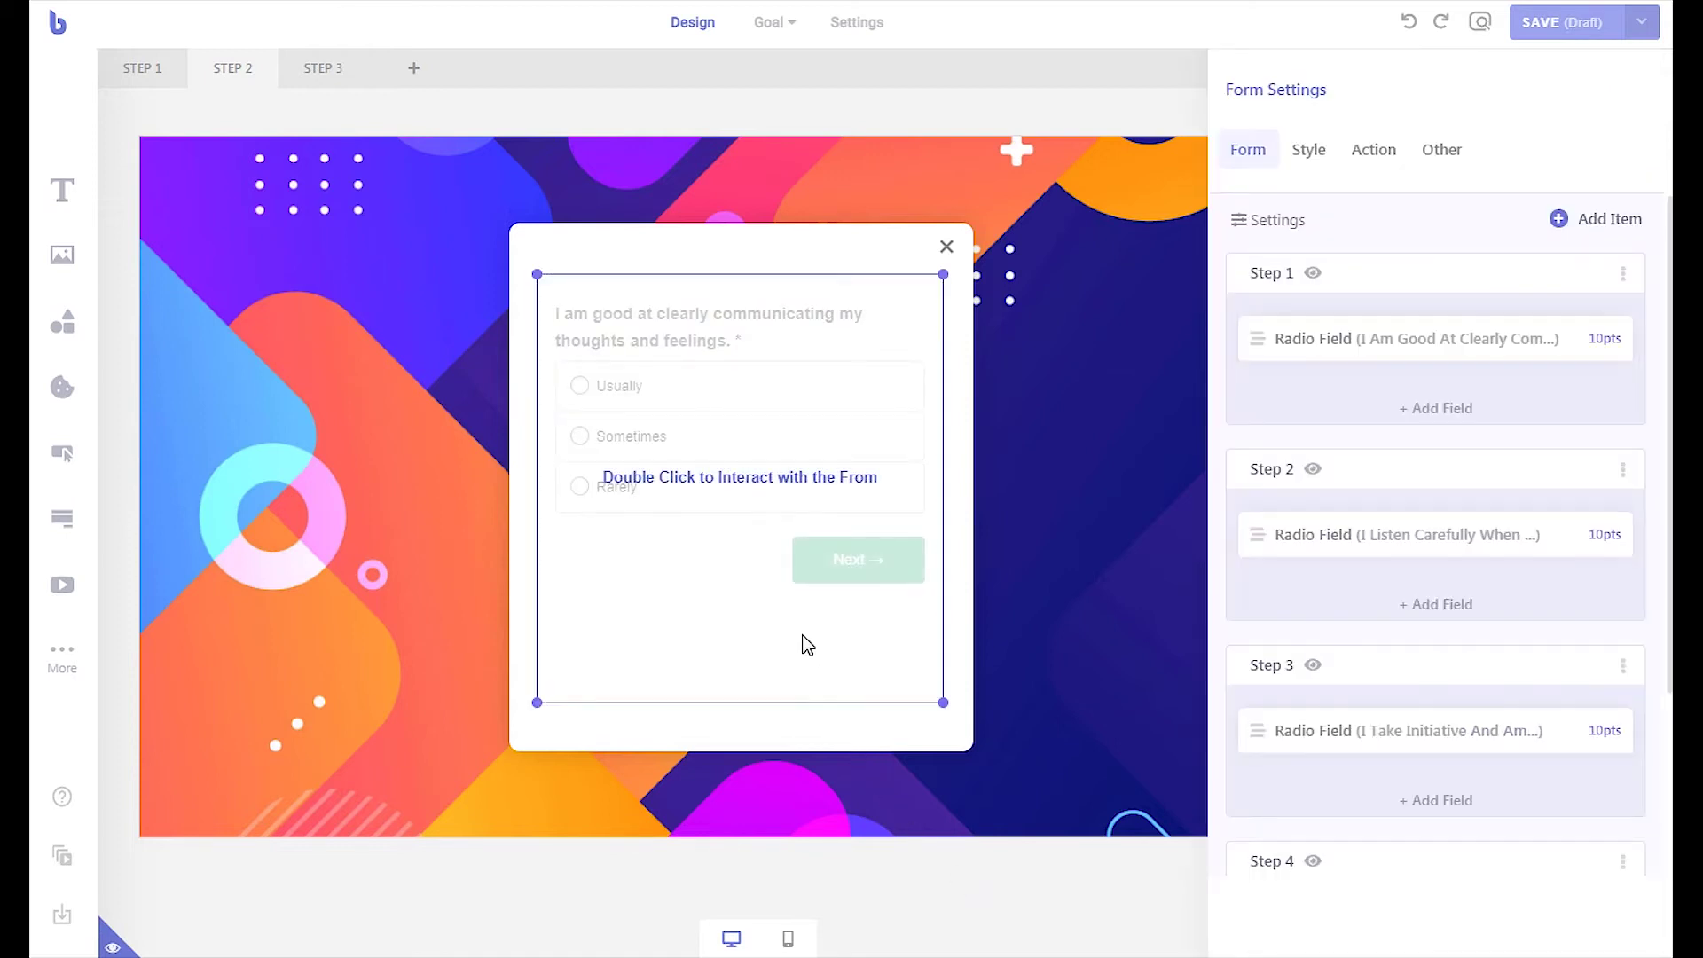
{"action": "left_click", "coordinate": [1376, 151]}
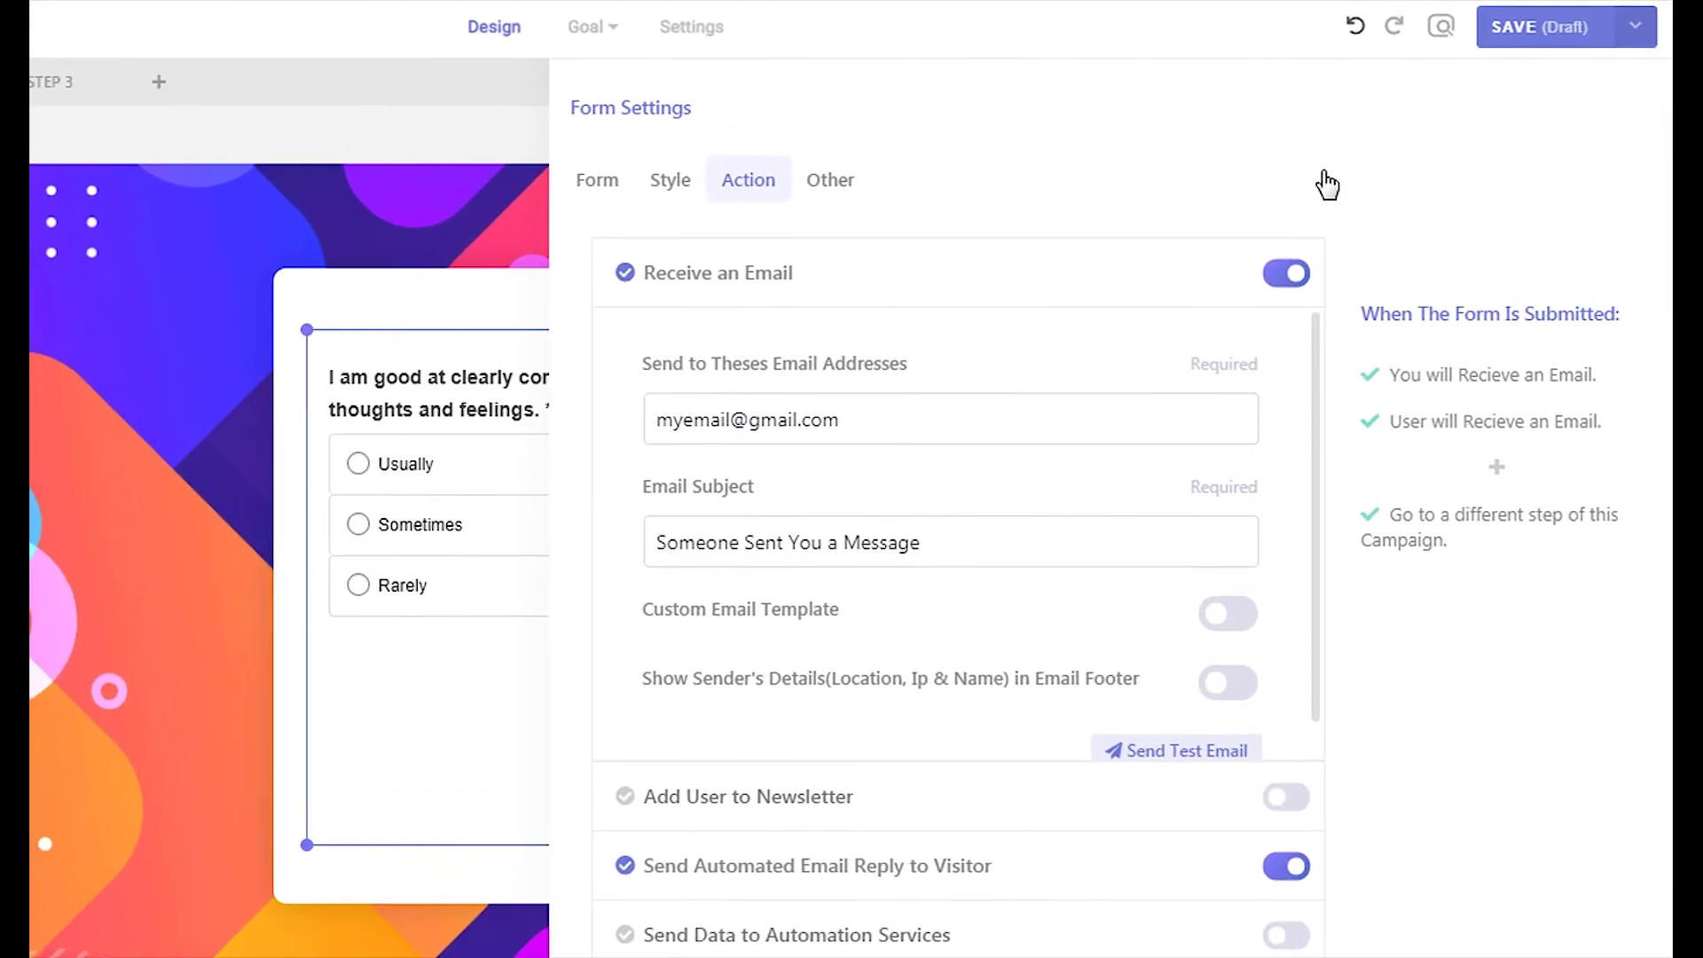
{"action": "left_click", "coordinate": [1001, 799]}
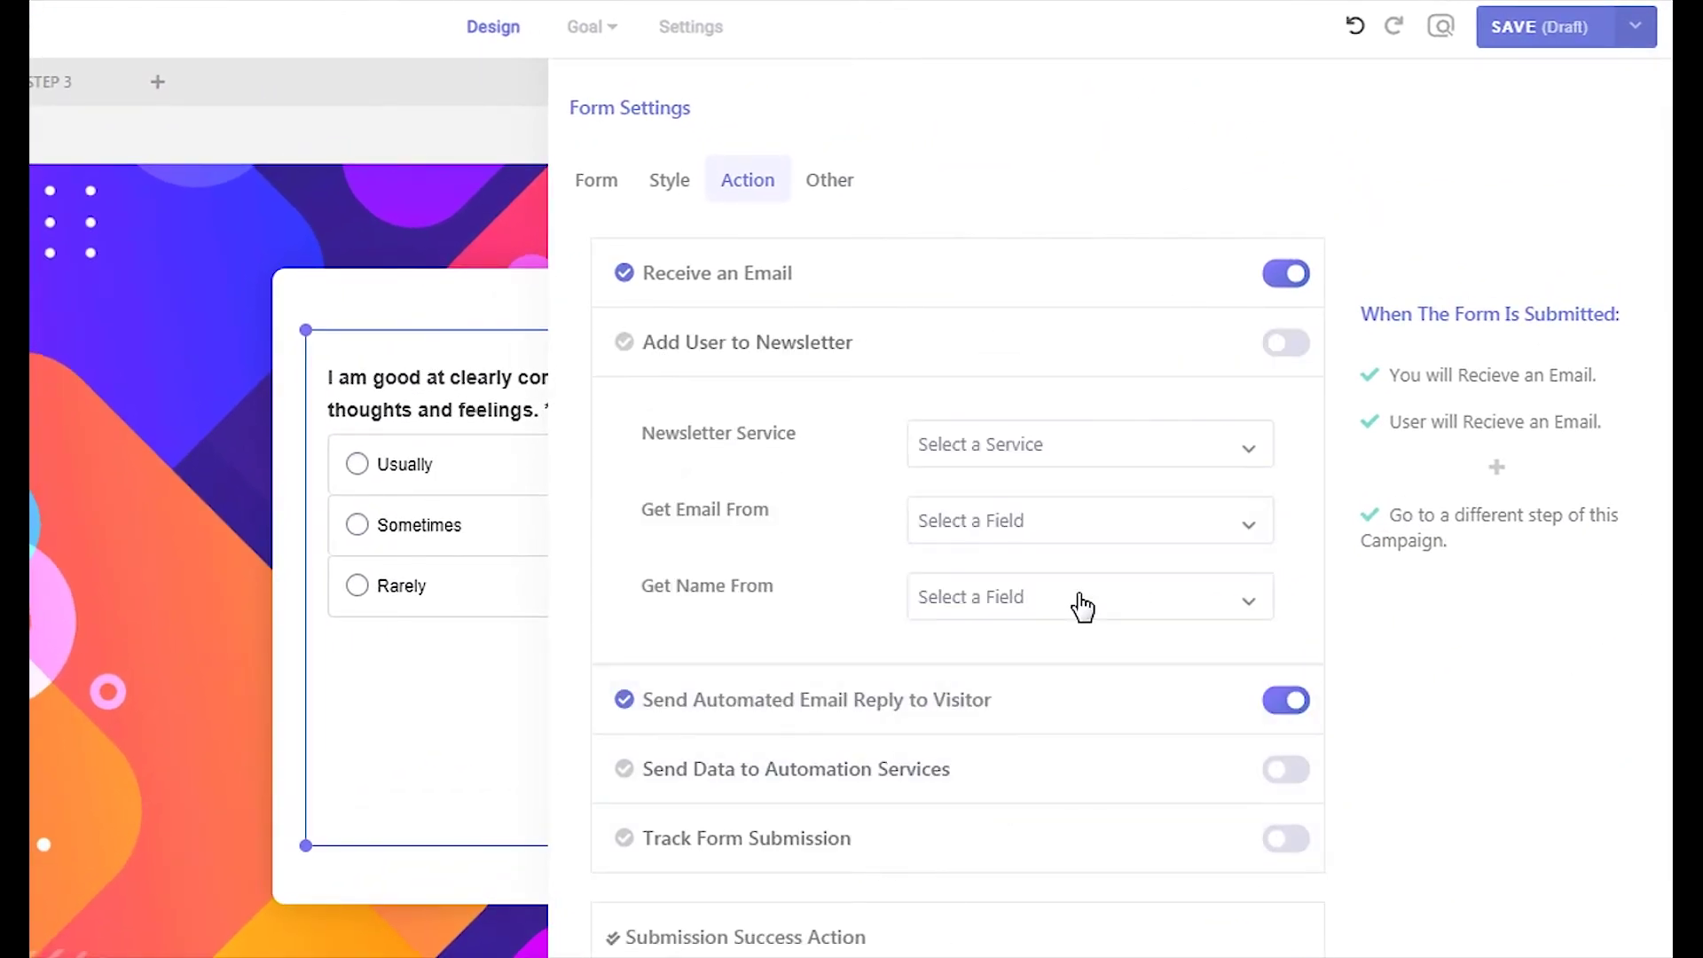
{"action": "left_click", "coordinate": [1113, 463]}
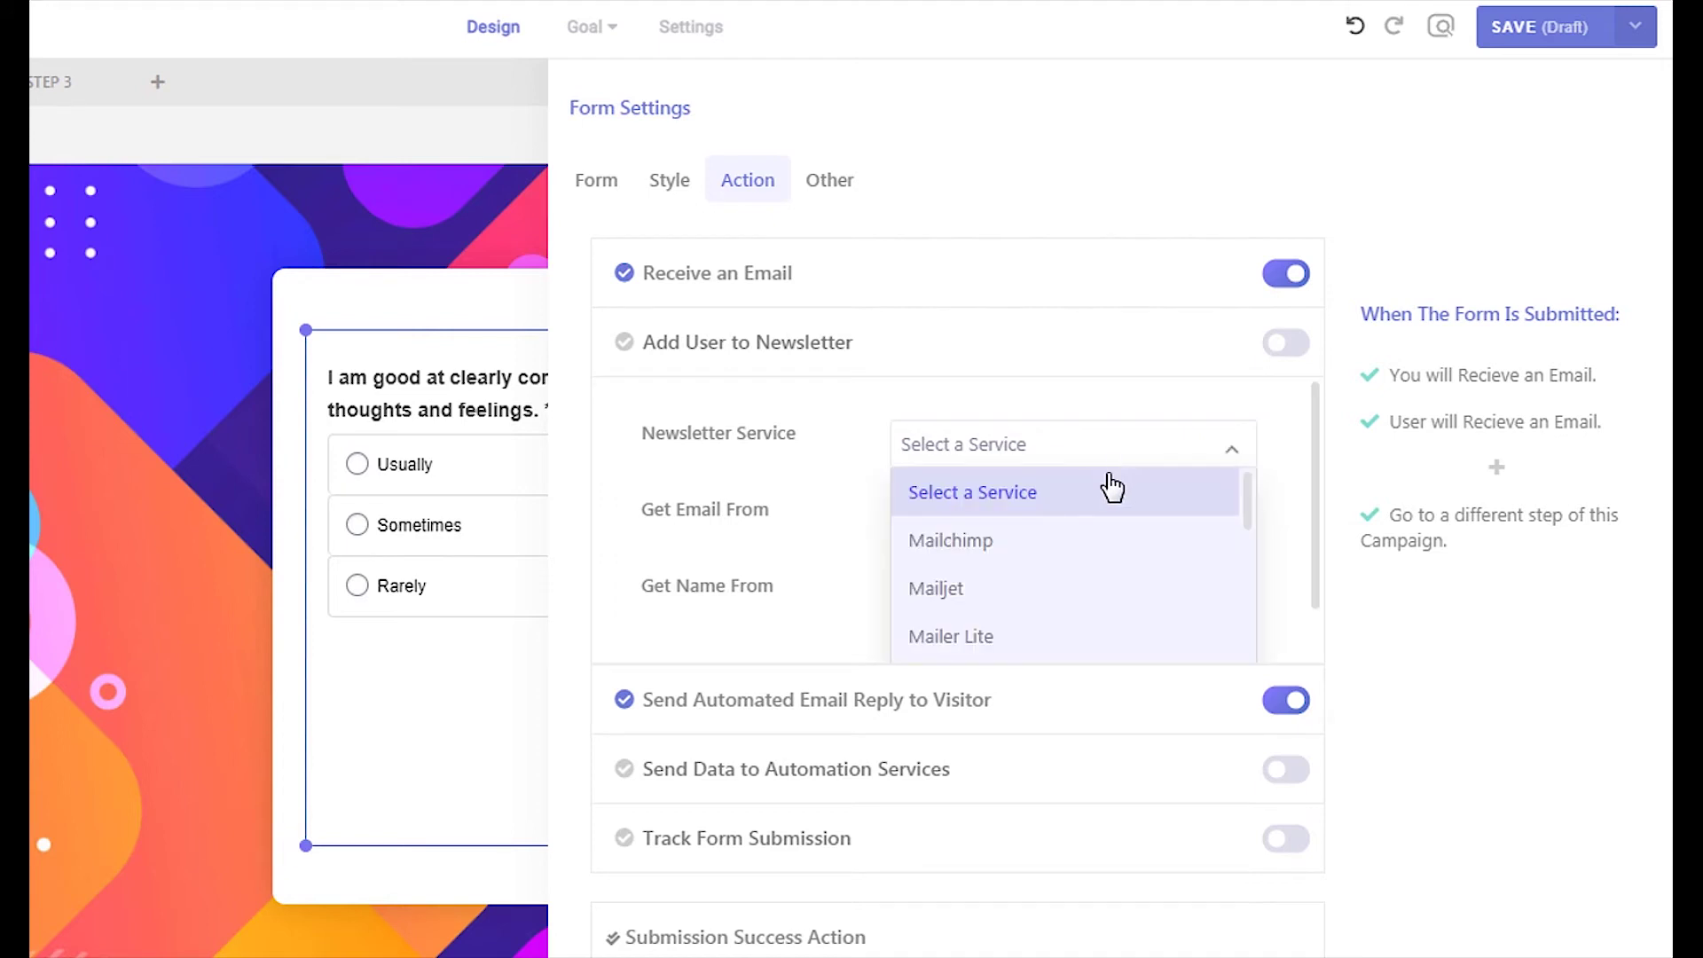
{"action": "left_click", "coordinate": [1075, 543]}
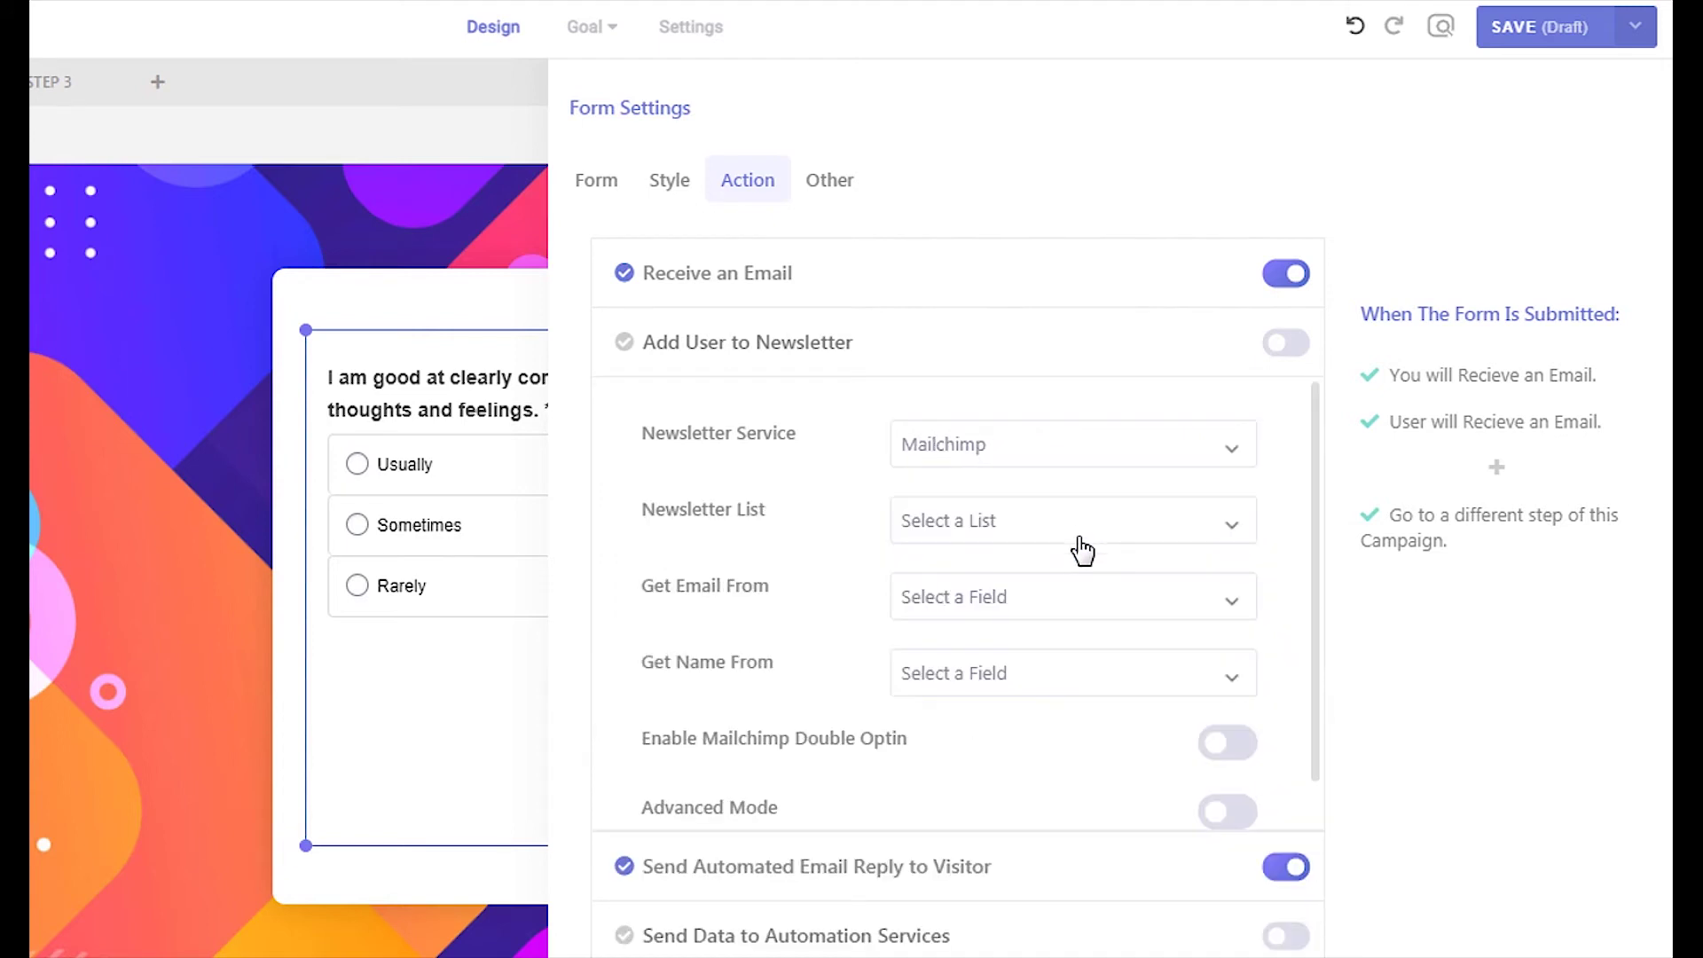
{"action": "left_click", "coordinate": [1228, 809]}
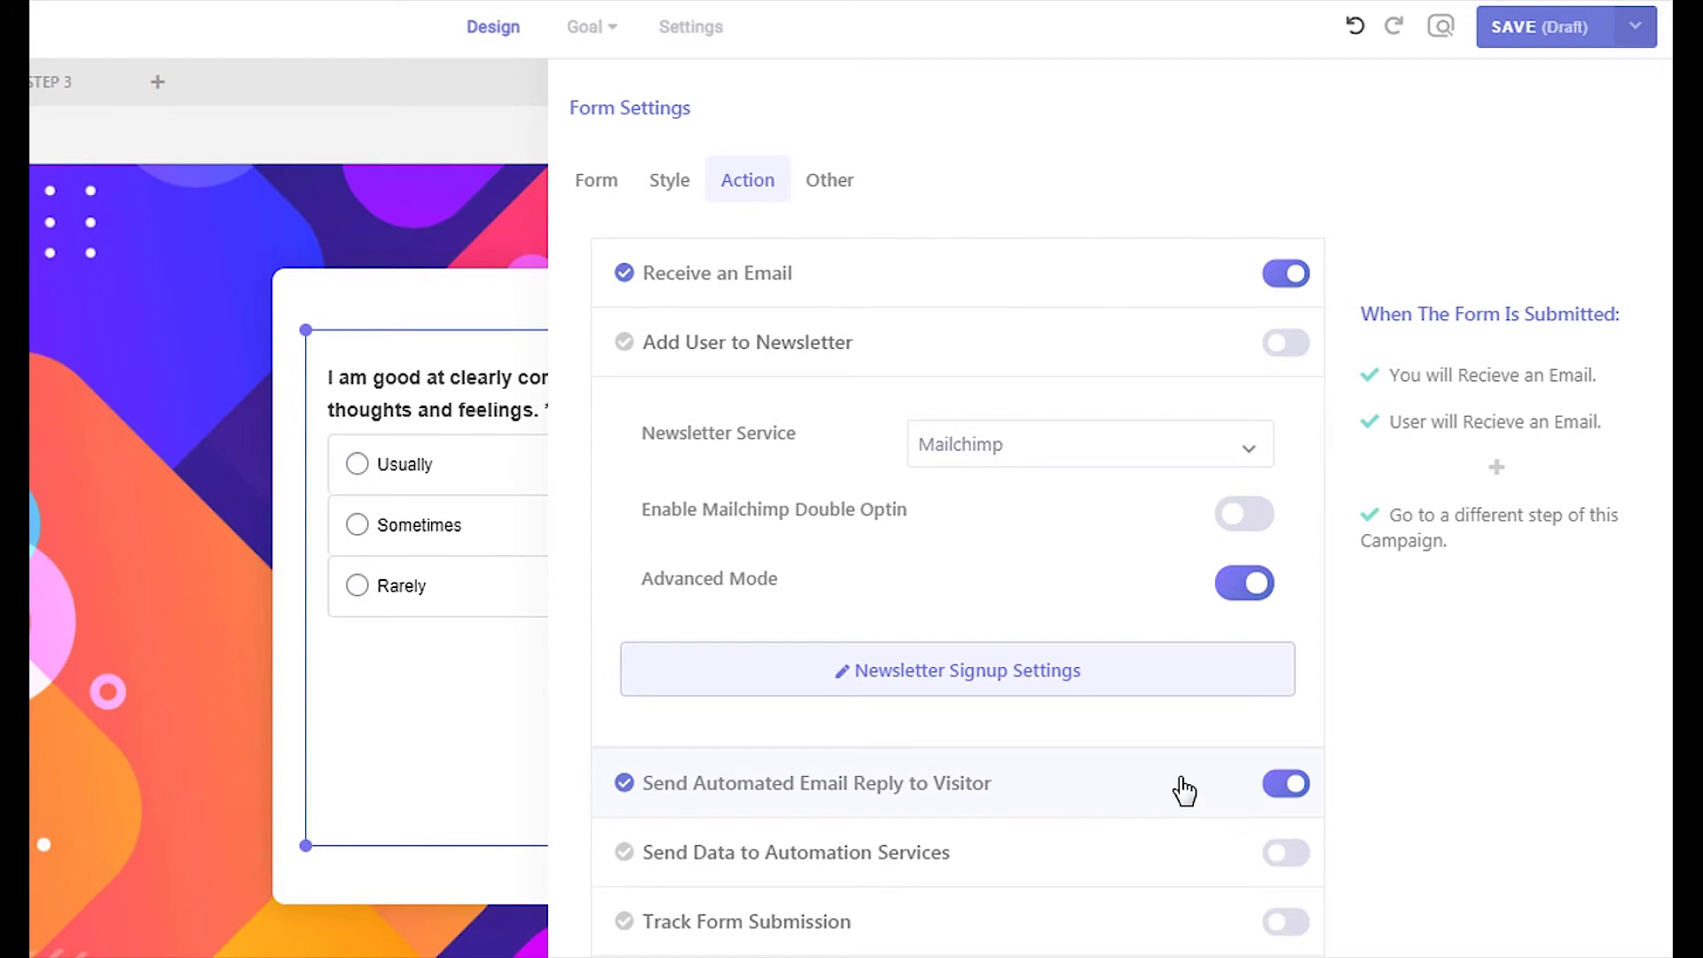
Enable Conditional Subscription in the signup settings and add an empty Condition 1
{"action": "left_click", "coordinate": [1034, 671]}
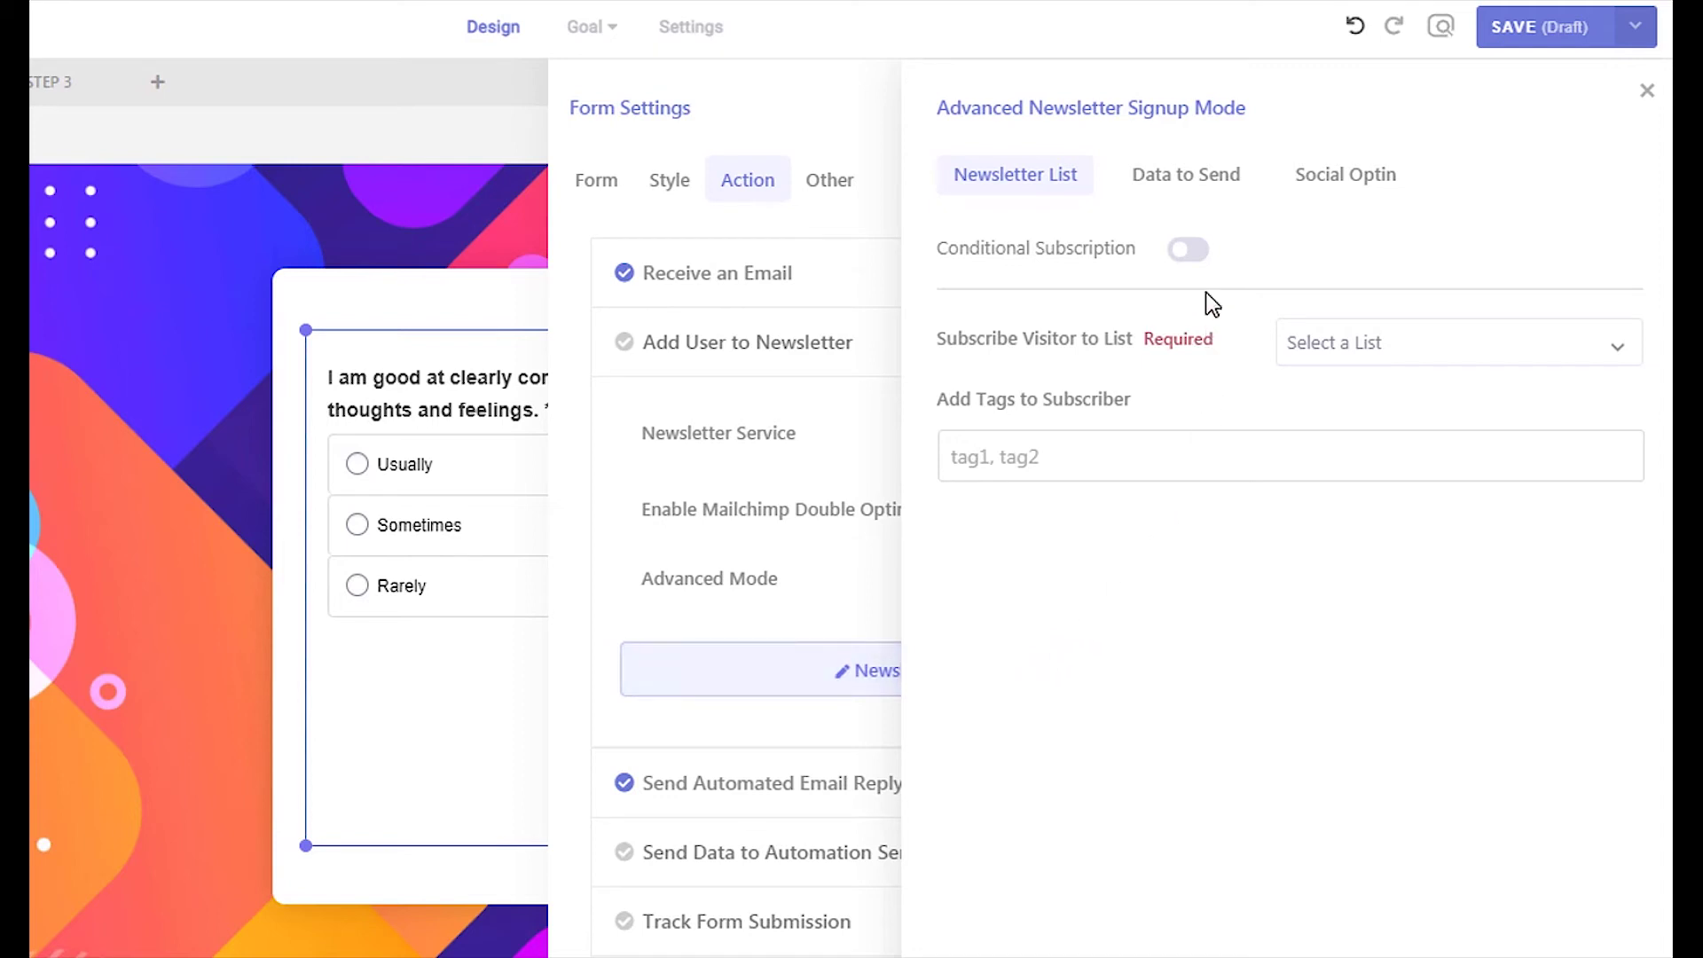
{"action": "left_click", "coordinate": [1194, 250]}
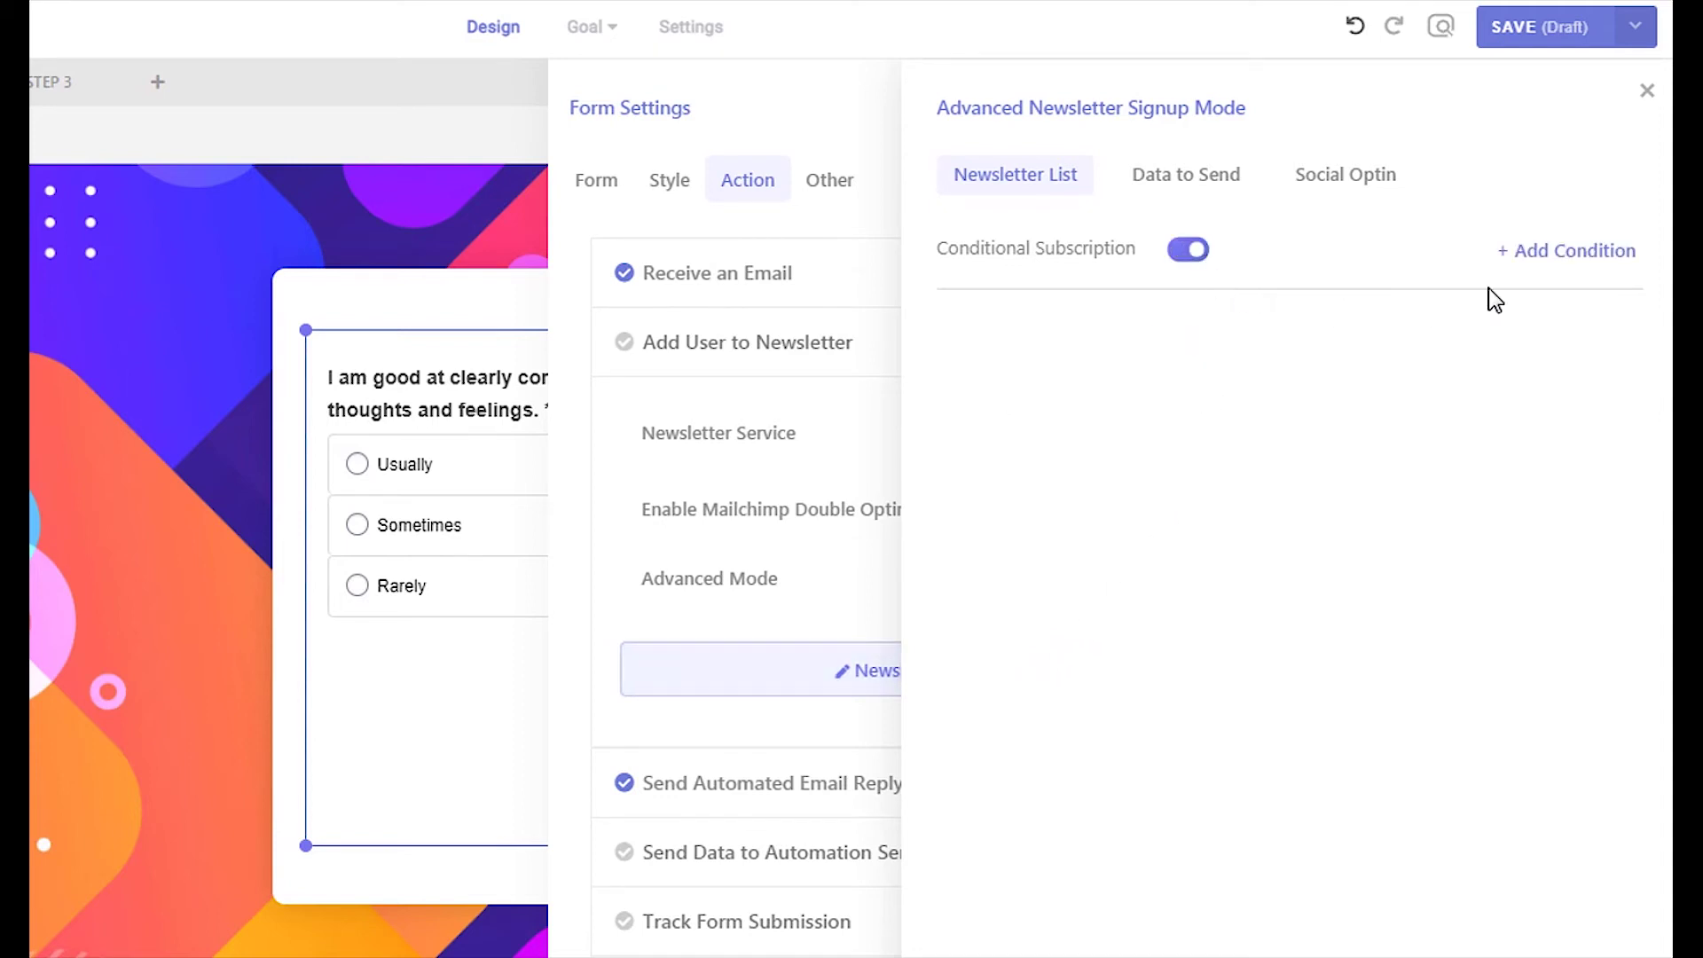
{"action": "left_click", "coordinate": [1548, 257]}
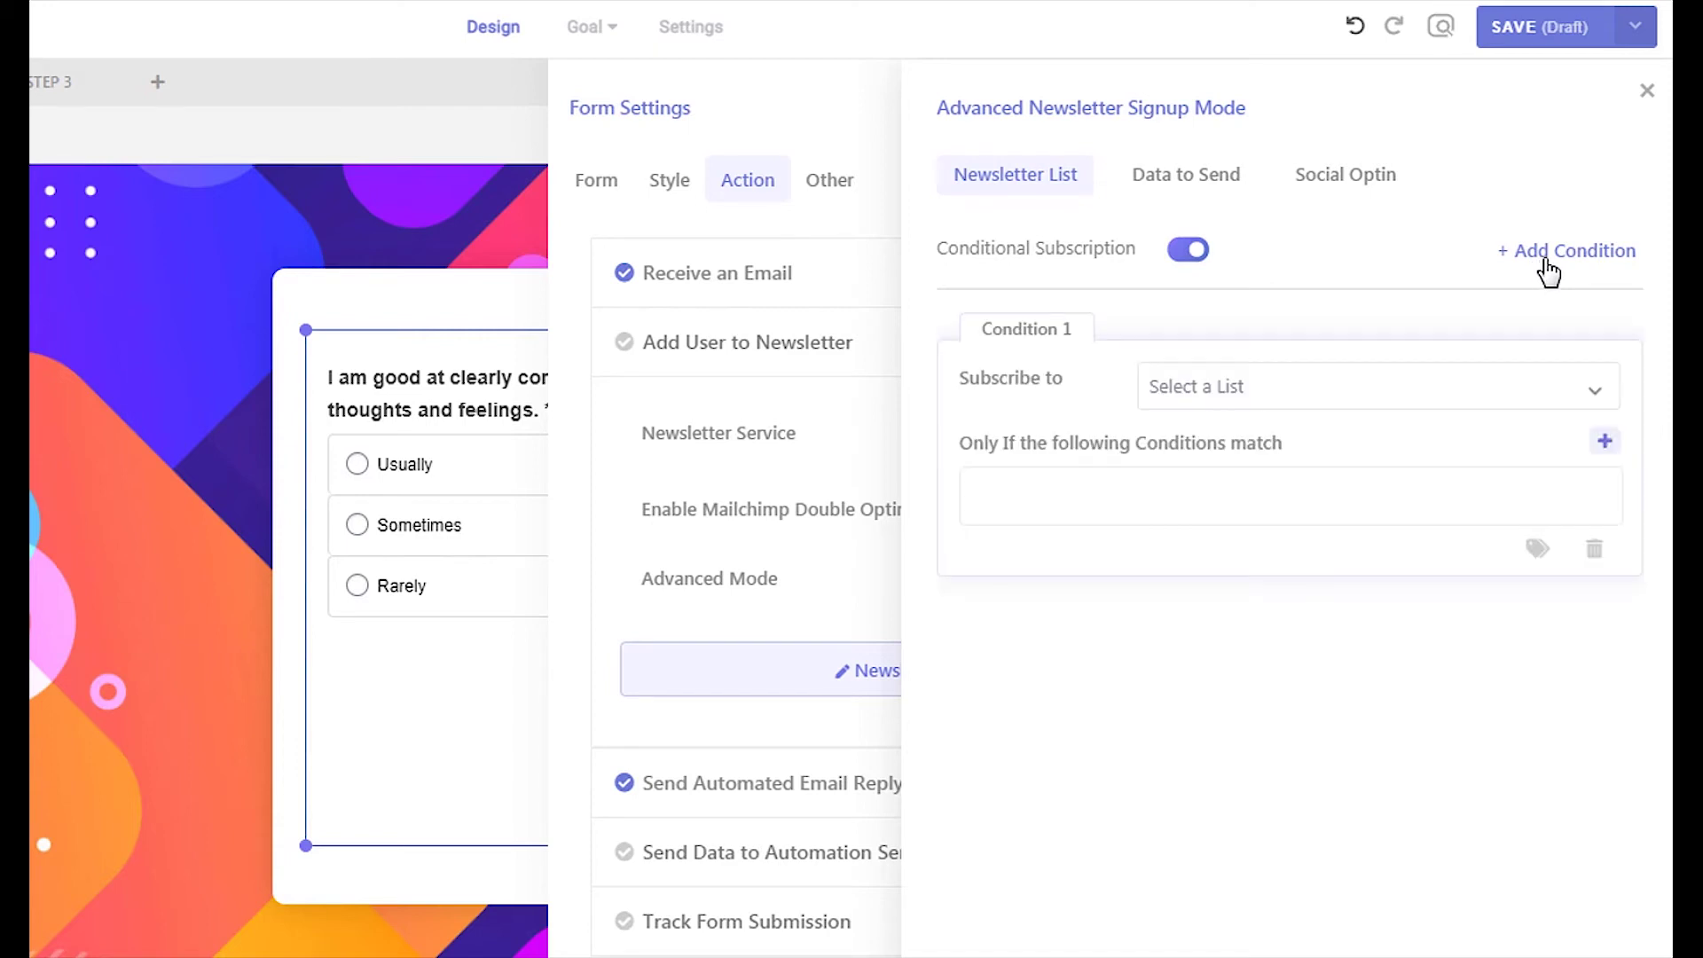
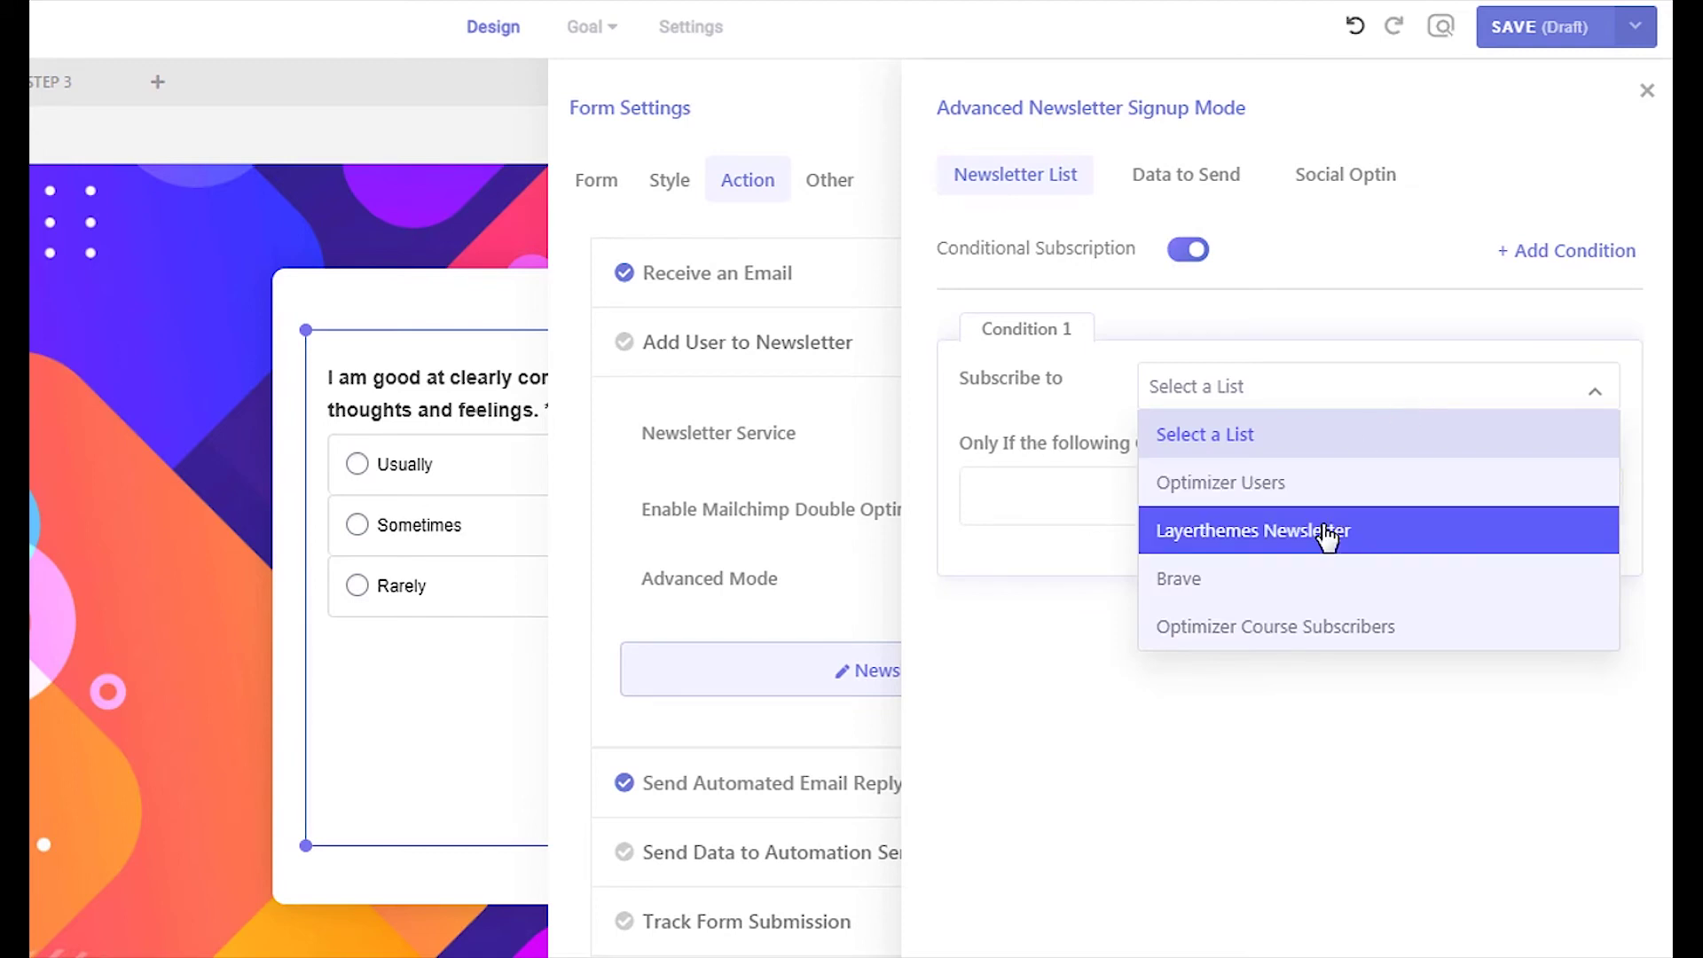
Subscribe Condition 1 to Layerthemes Newsletter when Quiz Points are between 10-20
{"action": "left_click", "coordinate": [1233, 529]}
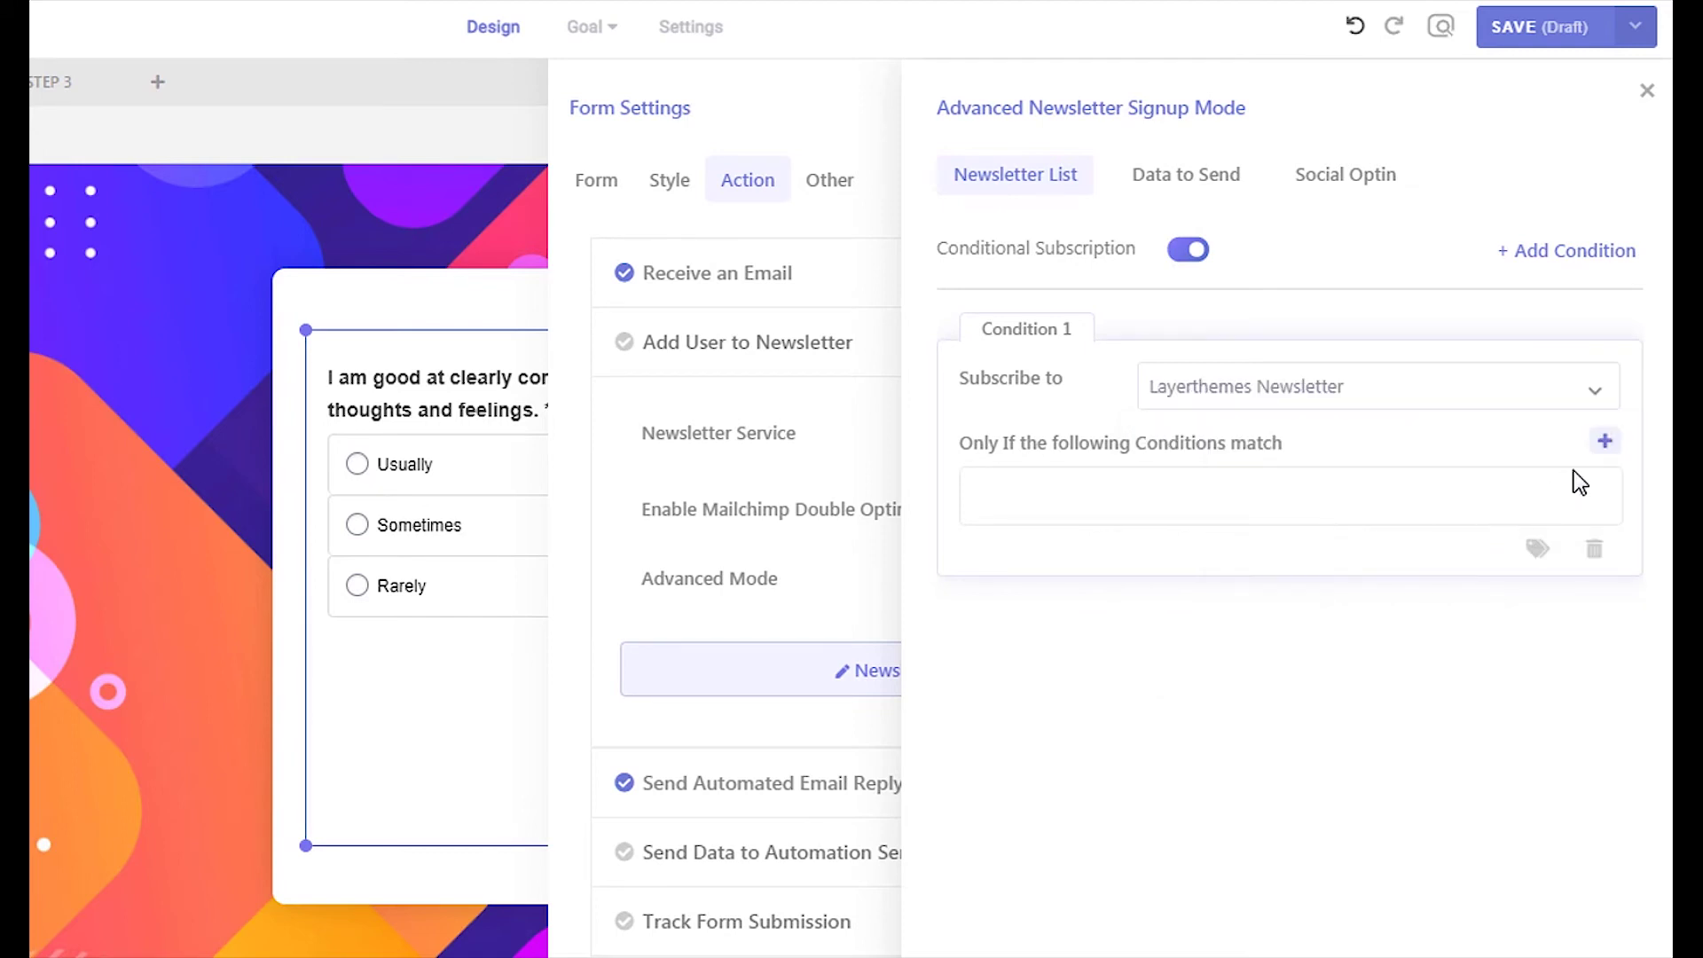
{"action": "left_click", "coordinate": [1605, 441]}
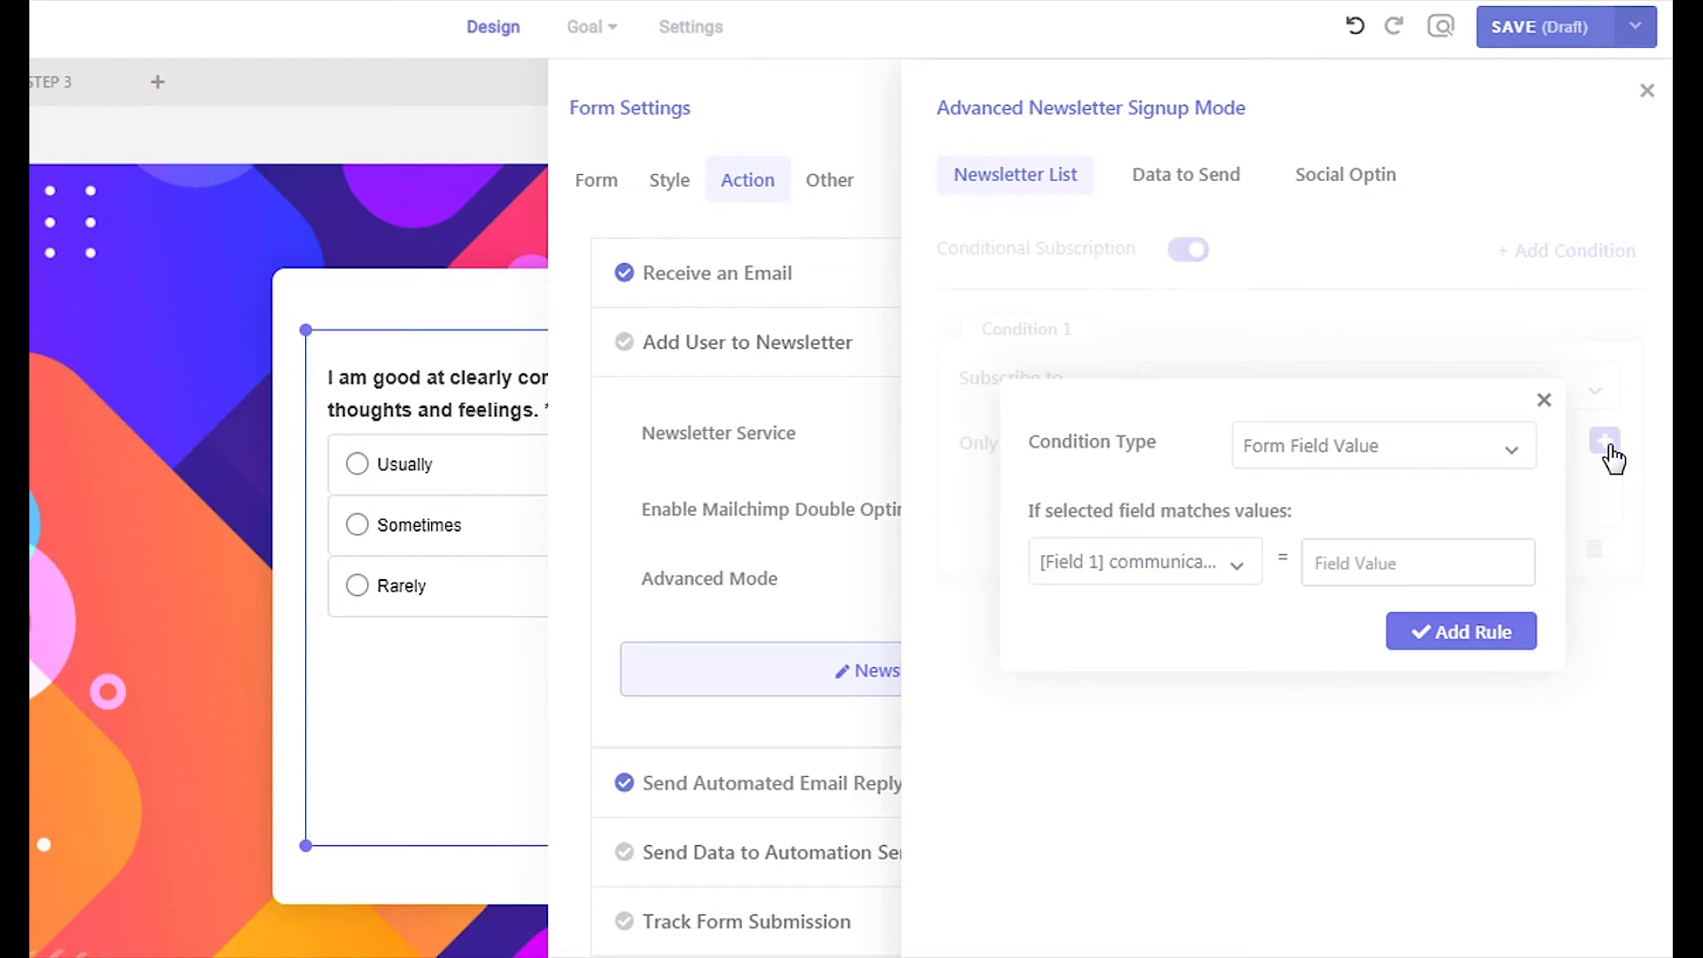
{"action": "left_click", "coordinate": [1425, 468]}
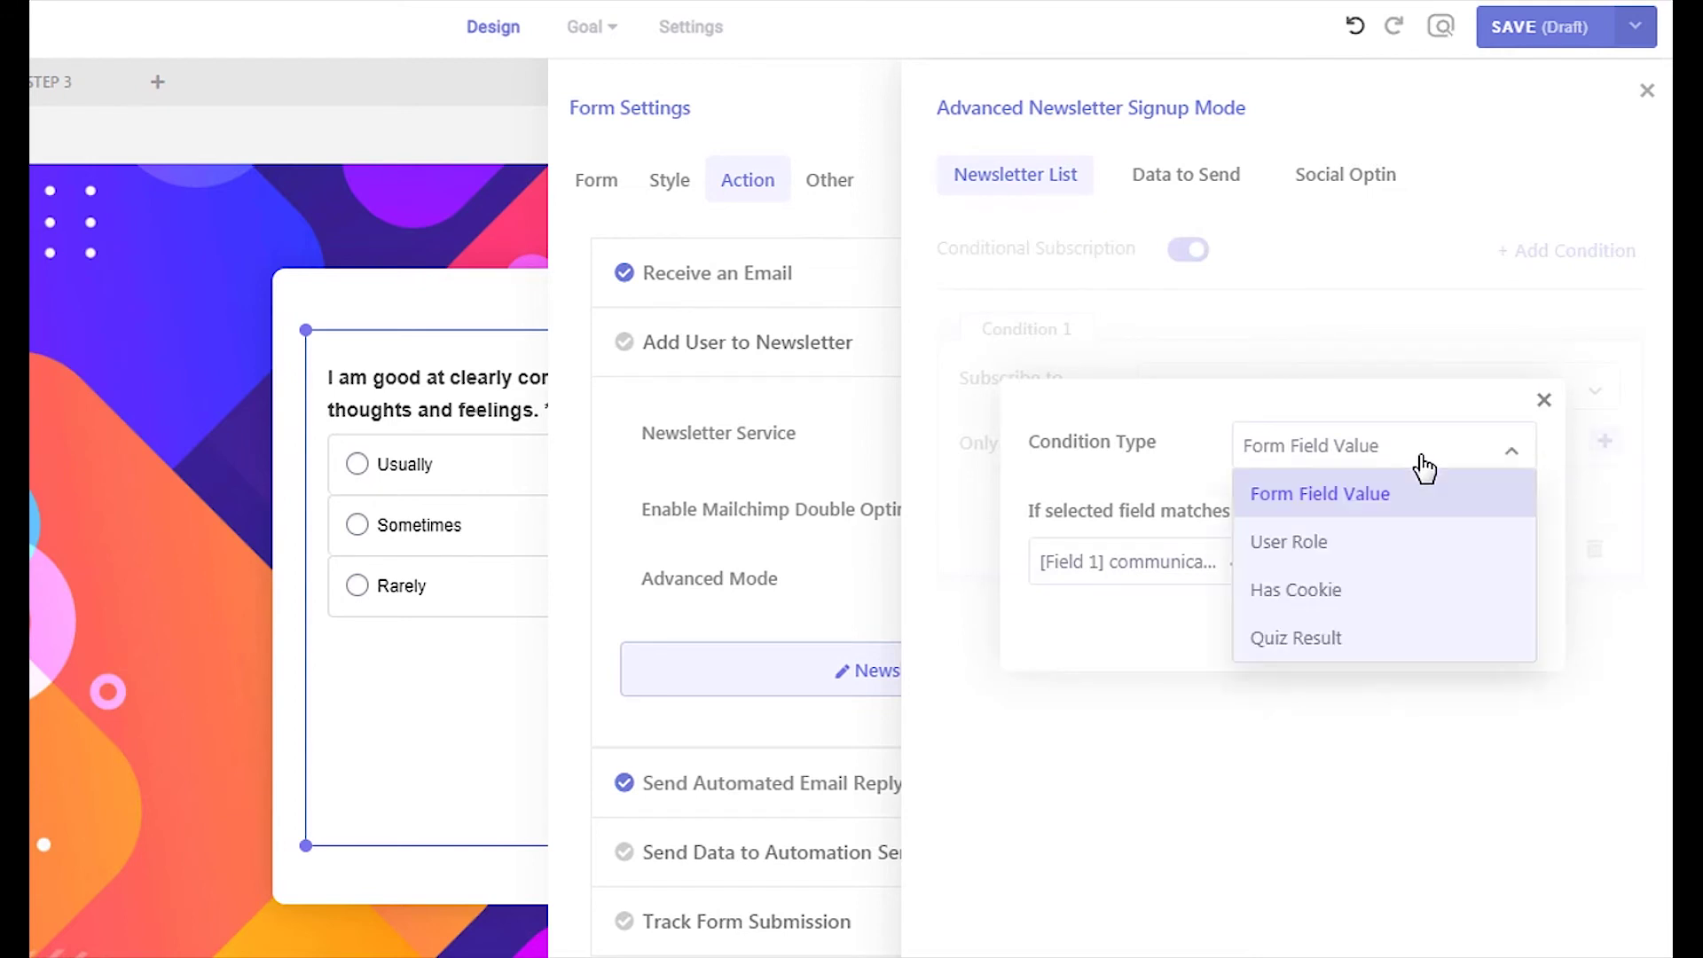
{"action": "left_click", "coordinate": [1386, 648]}
{"action": "left_click", "coordinate": [1267, 574]}
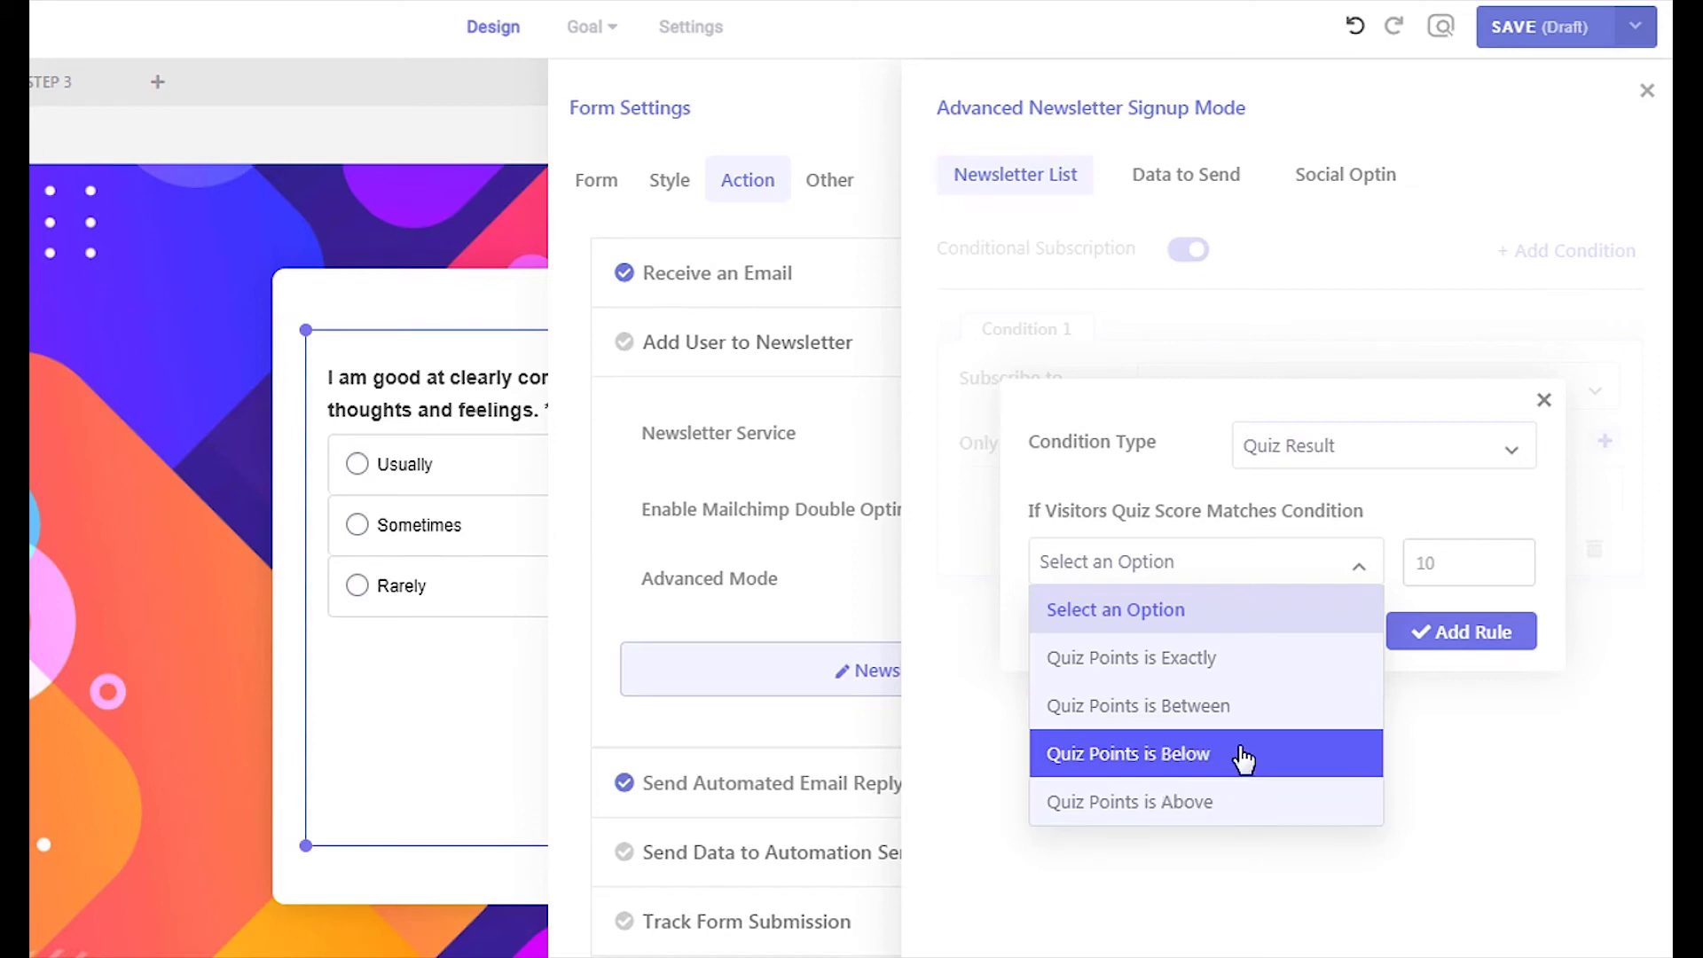
{"action": "left_click", "coordinate": [1241, 712]}
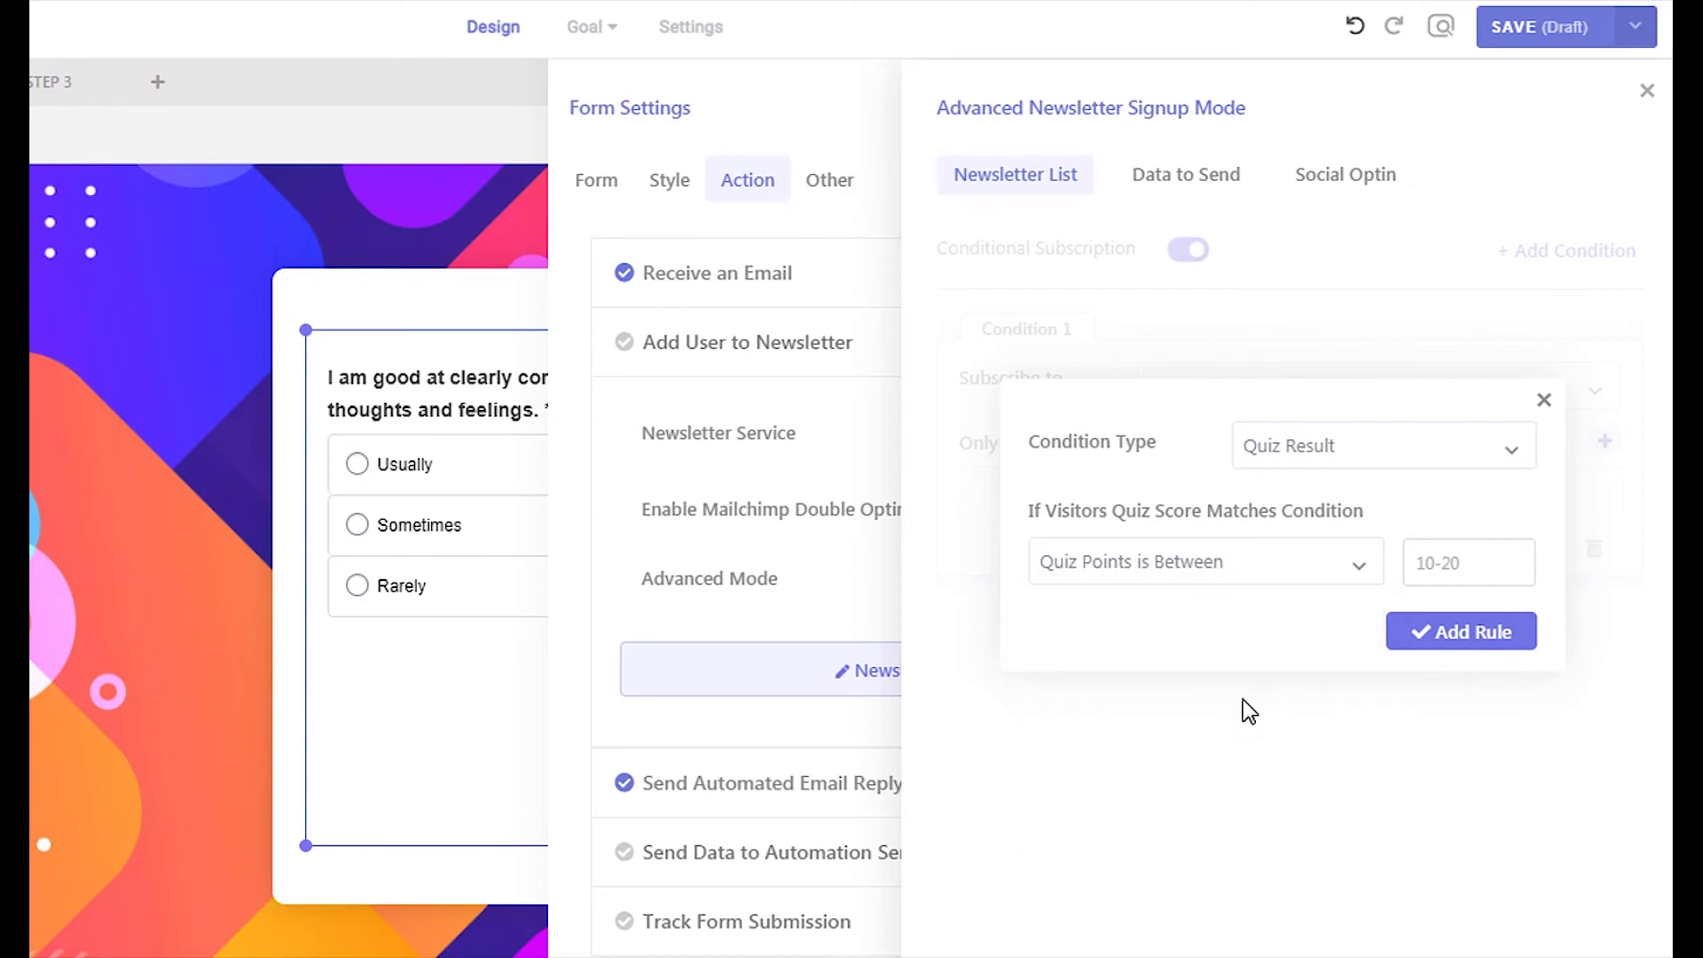
{"action": "left_click", "coordinate": [1437, 564]}
{"action": "type", "text": "10-20"}
{"action": "left_click", "coordinate": [1460, 635]}
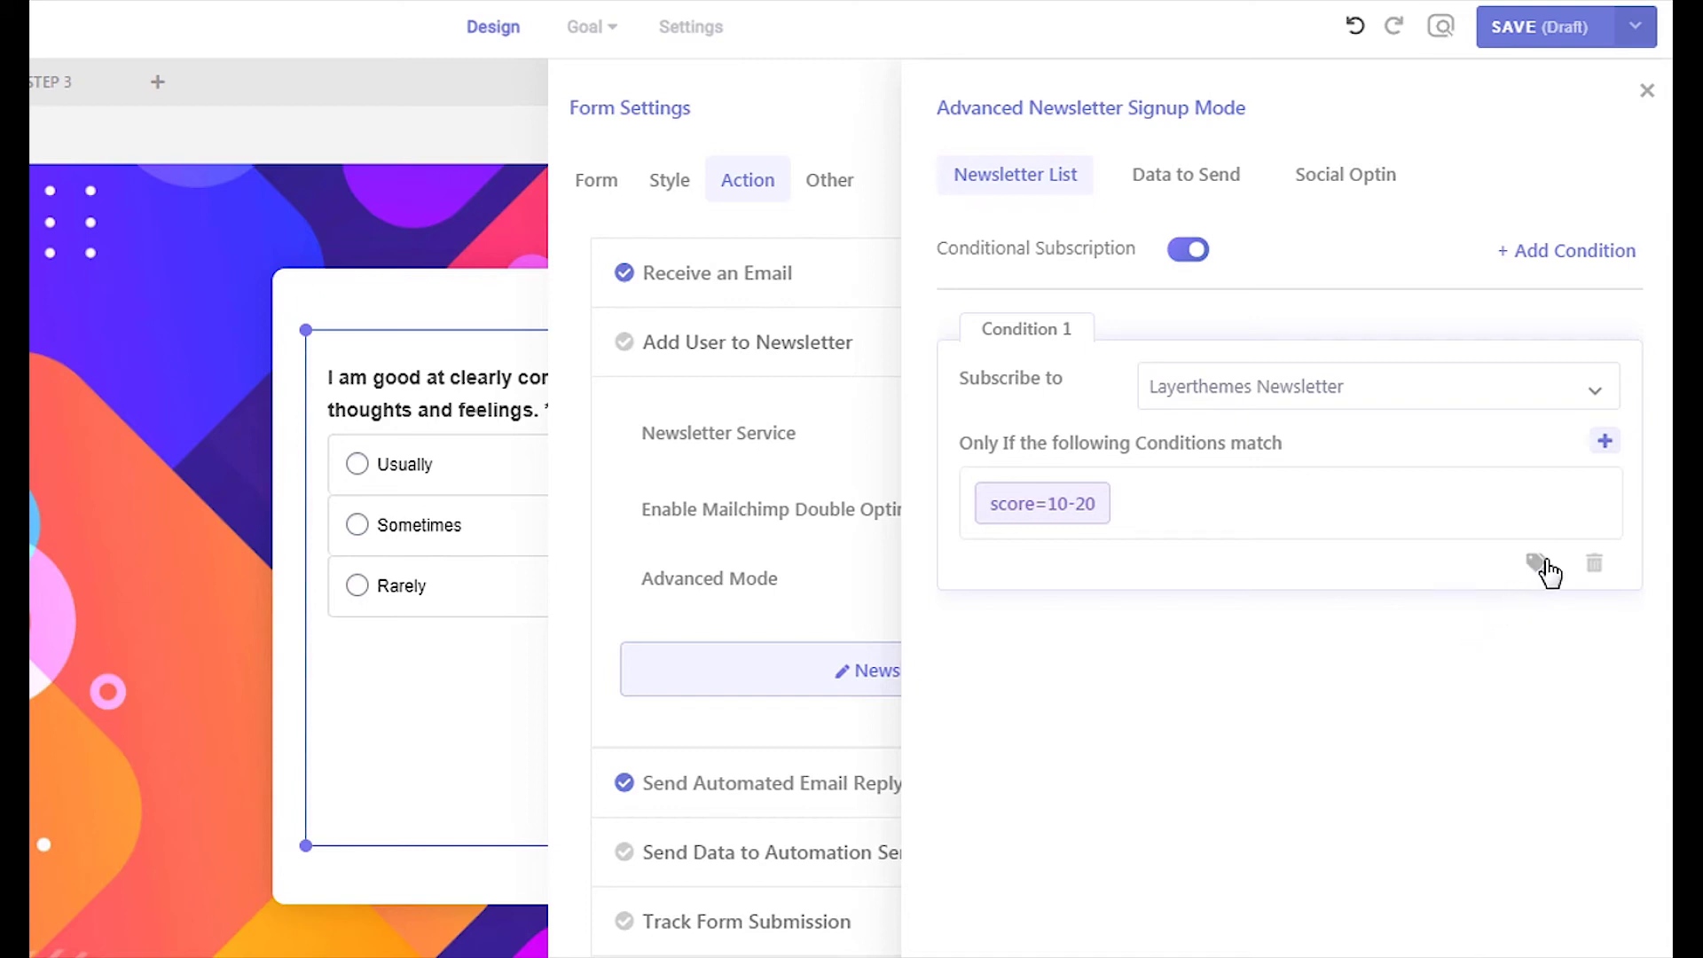
Tag Condition 1 subscribers with 'poor, quiz'
{"action": "left_click", "coordinate": [1542, 566]}
{"action": "left_click", "coordinate": [1465, 604]}
{"action": "type", "text": "poo"}
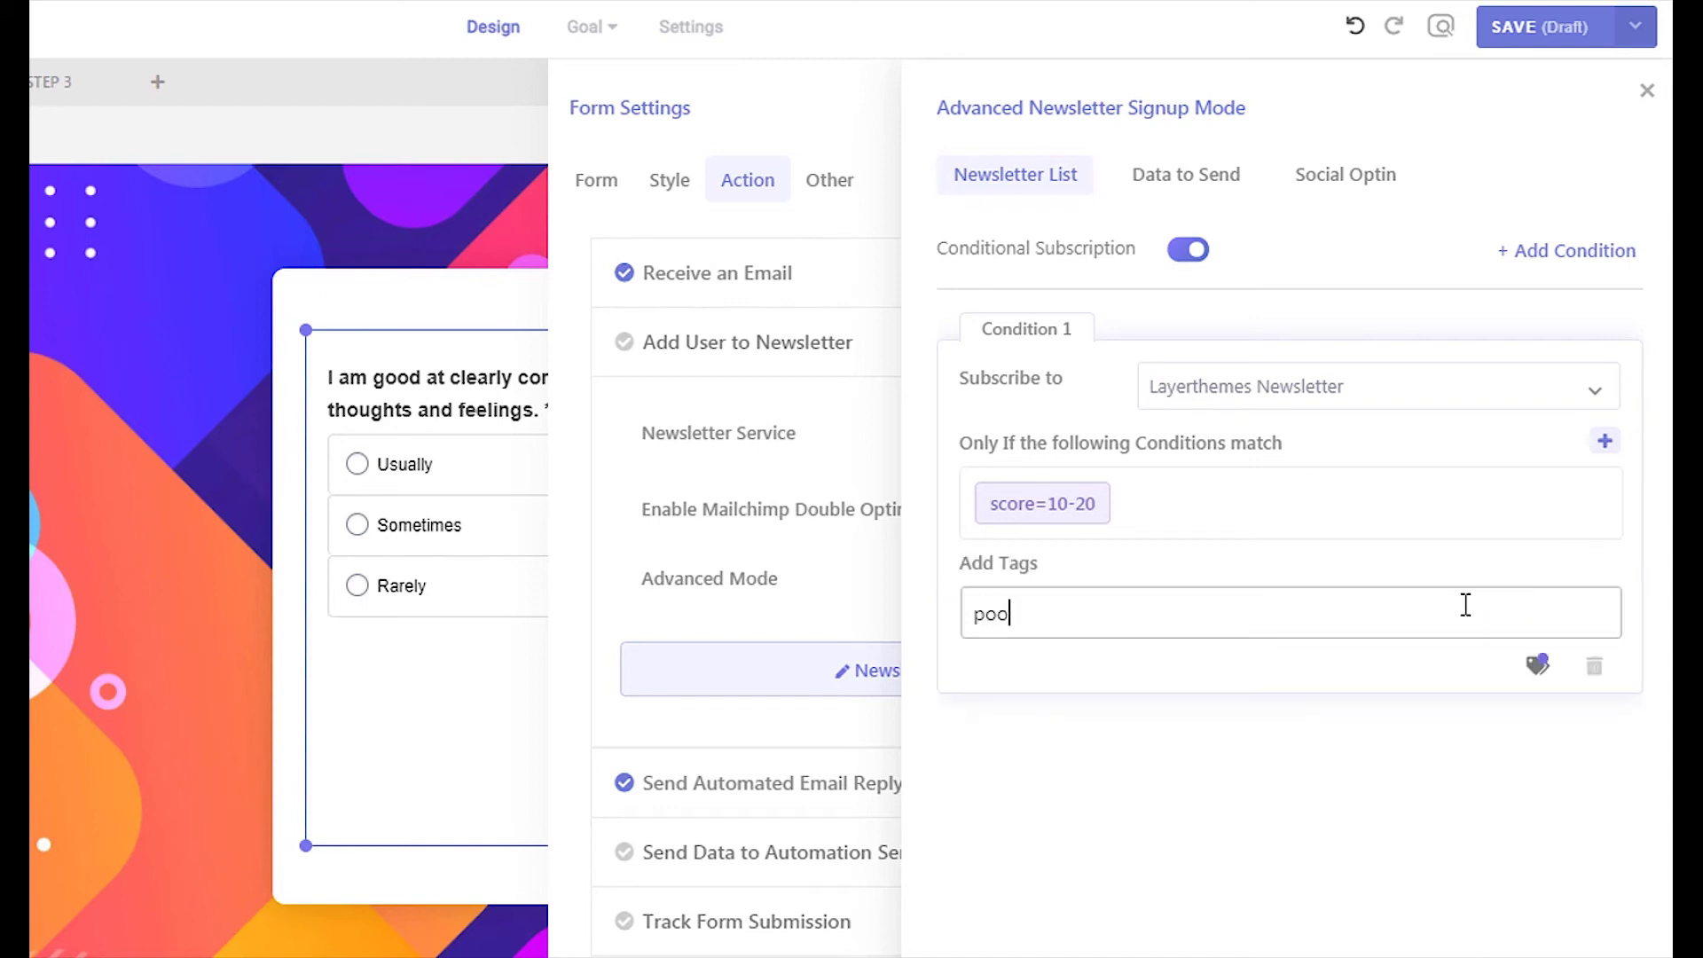
{"action": "type", "text": "r, quiz"}
{"action": "left_click", "coordinate": [1535, 668]}
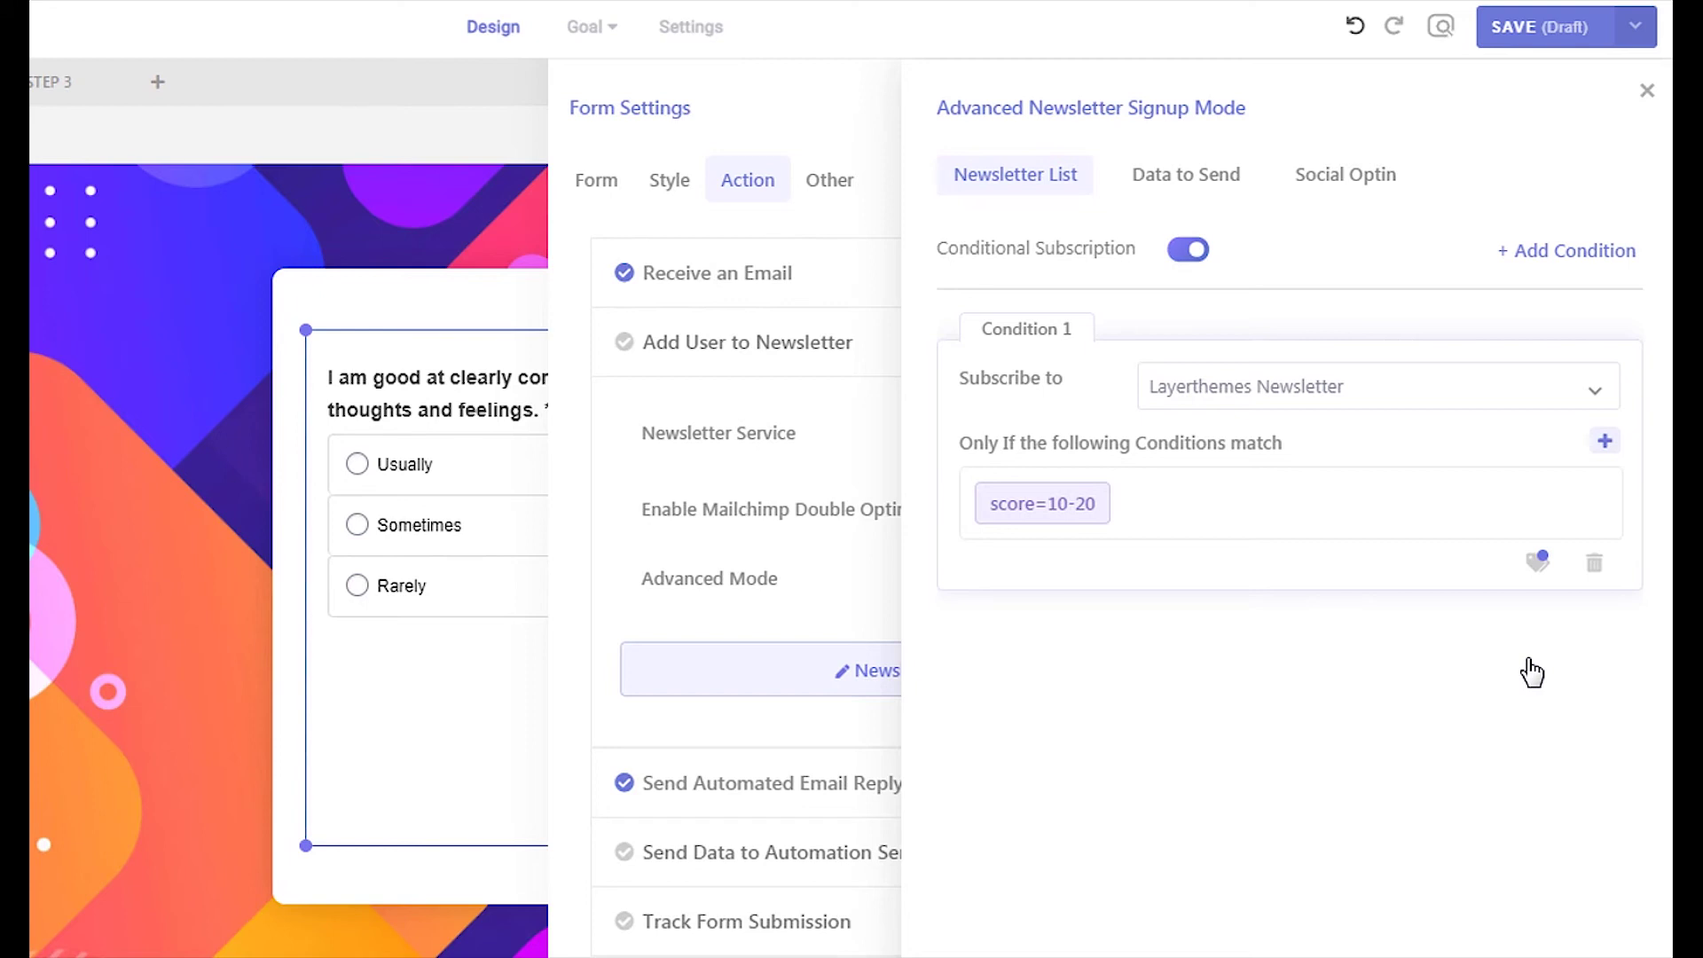
Add Condition 2 subscribing to Optimizer Users when Quiz Points are between 21-30
{"action": "left_click", "coordinate": [1596, 252]}
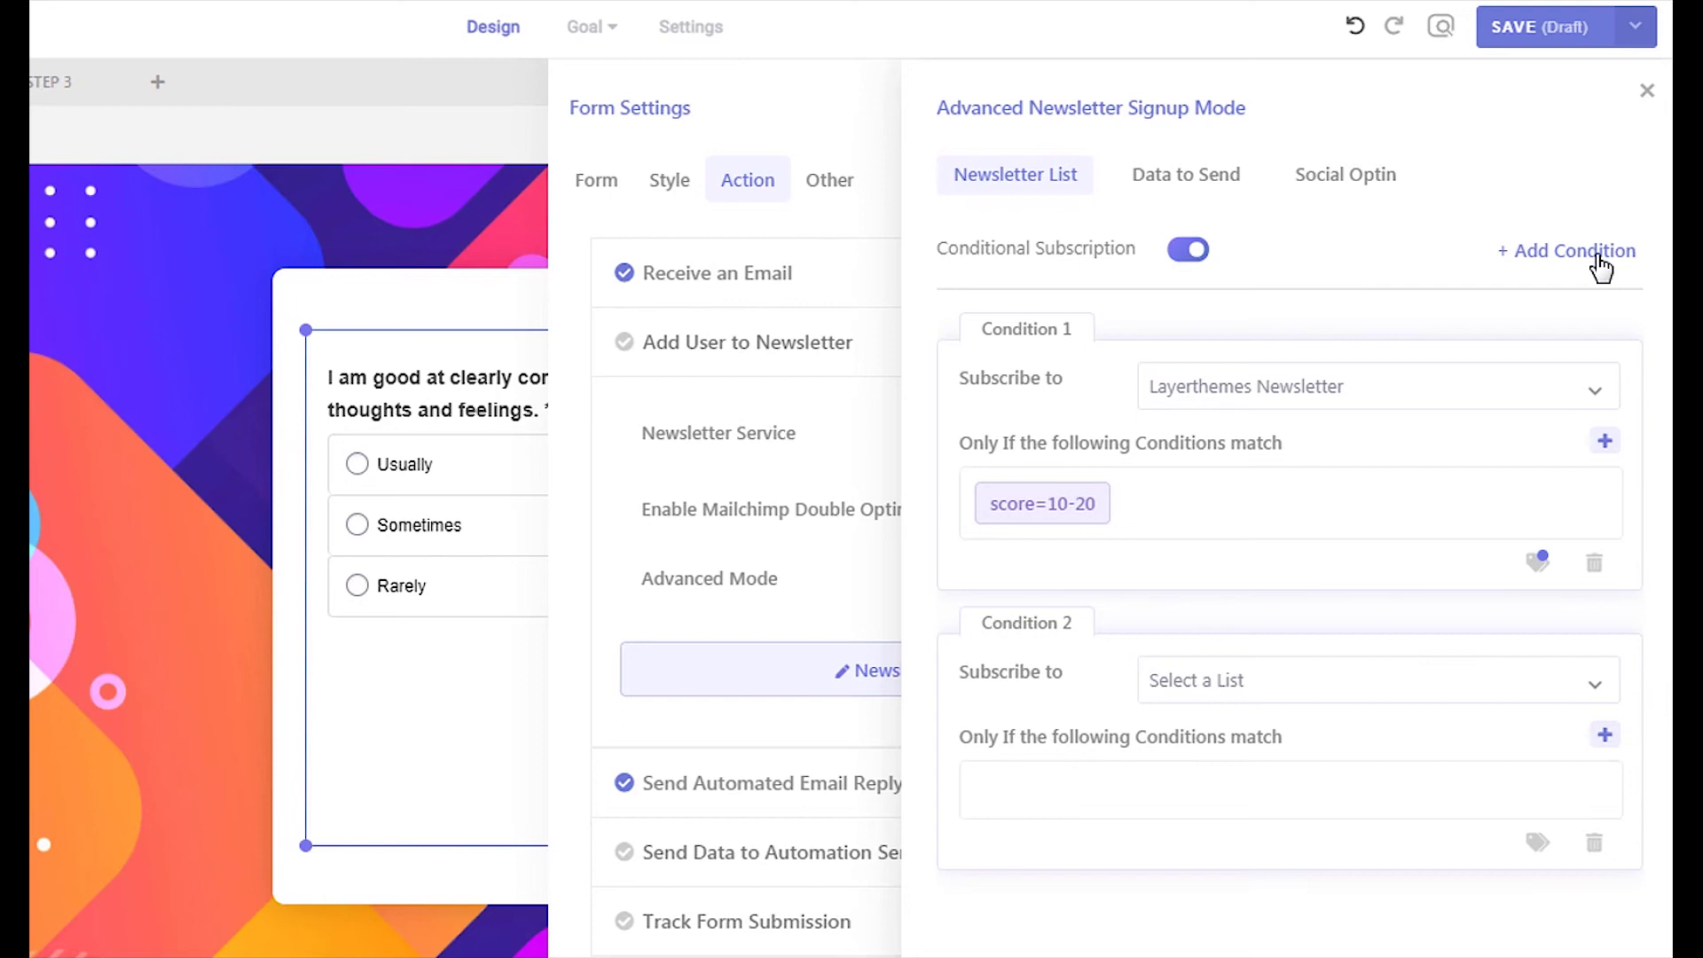
{"action": "left_click", "coordinate": [1442, 696]}
{"action": "left_click", "coordinate": [1342, 779]}
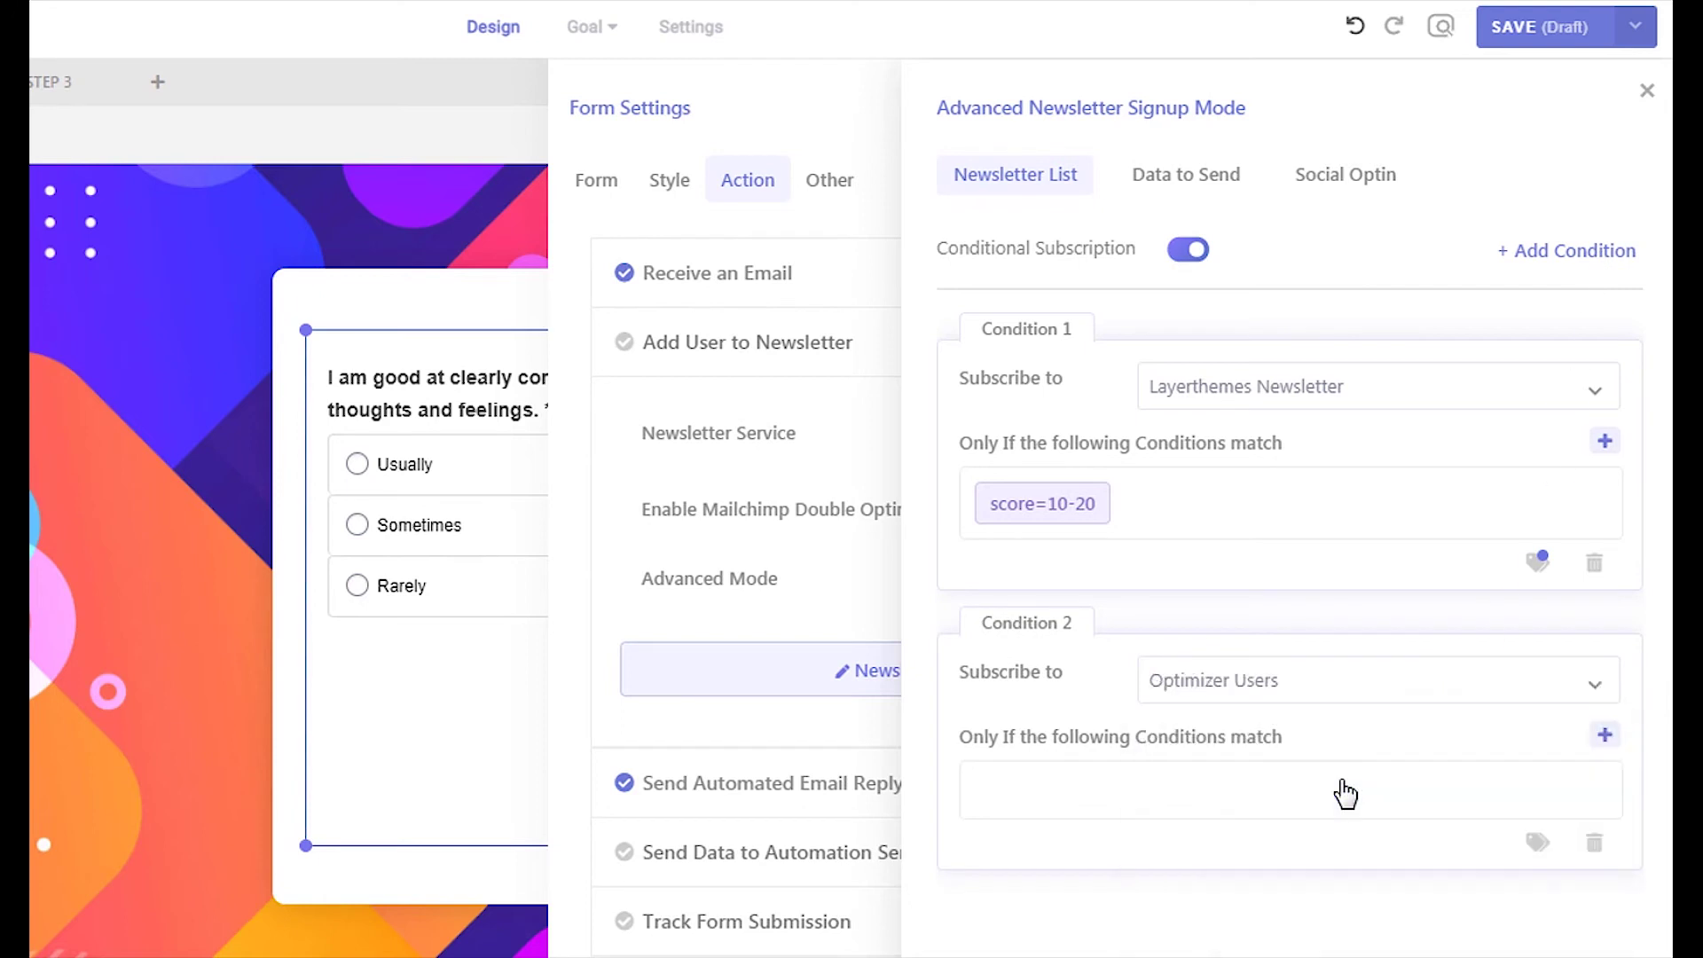
{"action": "left_click", "coordinate": [1605, 734]}
{"action": "left_click", "coordinate": [1366, 448]}
{"action": "left_click", "coordinate": [1328, 650]}
{"action": "left_click", "coordinate": [1226, 576]}
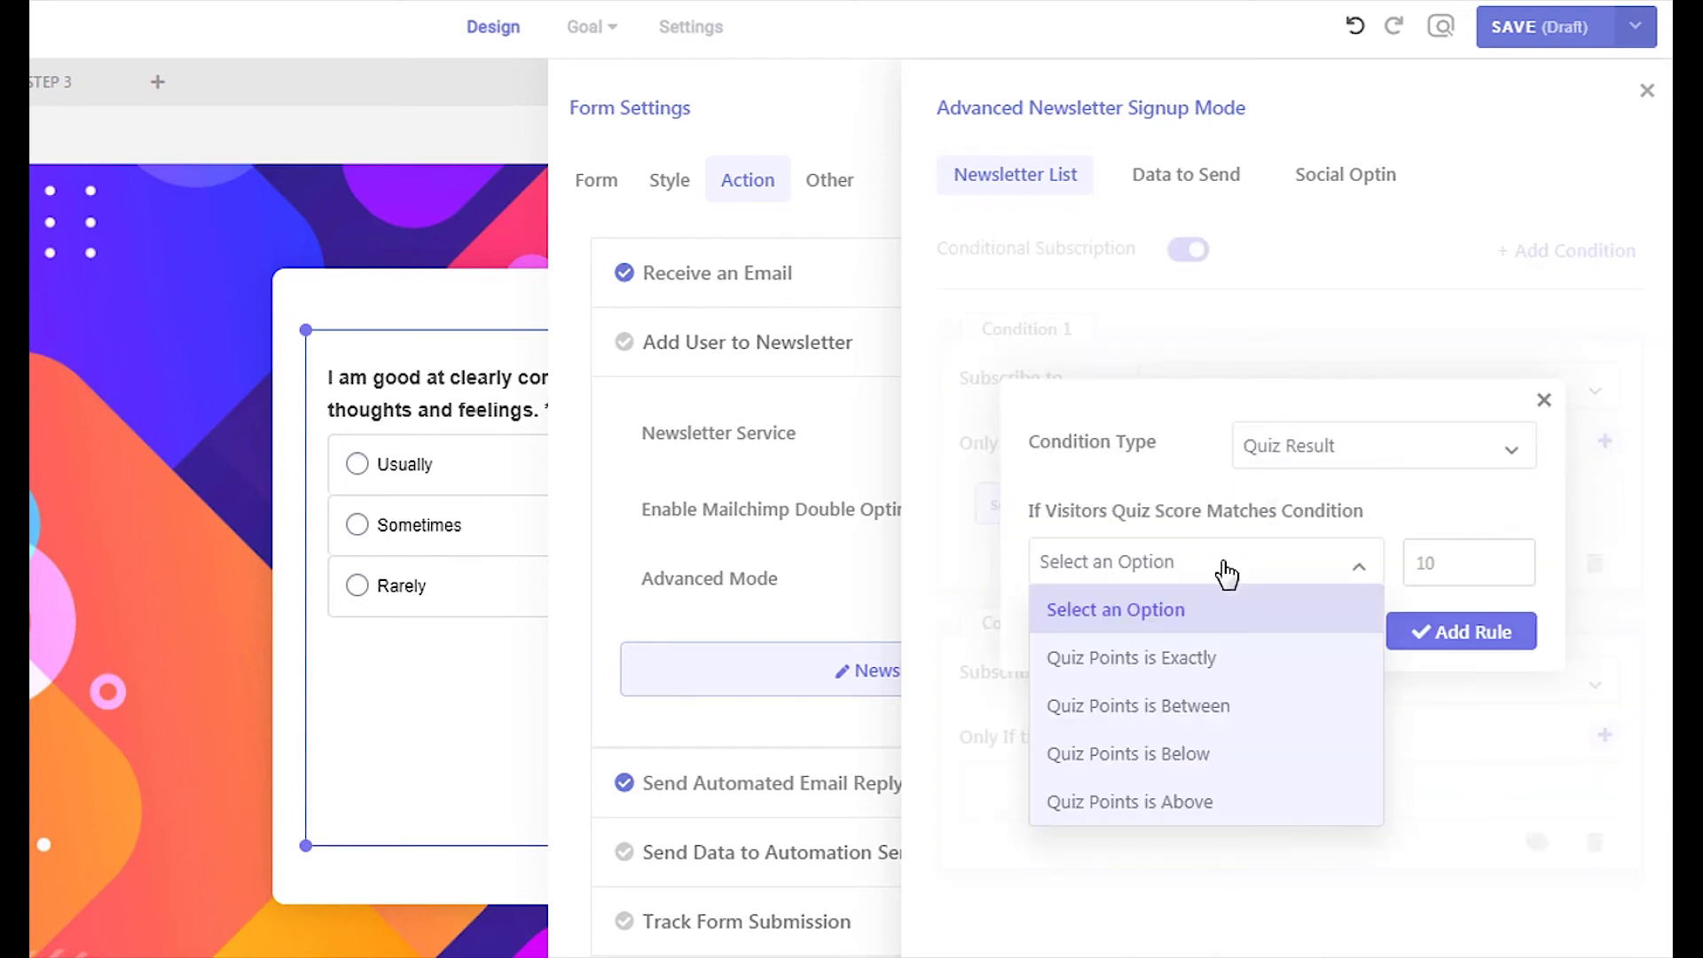
{"action": "left_click", "coordinate": [1224, 704]}
{"action": "left_click", "coordinate": [1421, 581]}
{"action": "type", "text": "21-30"}
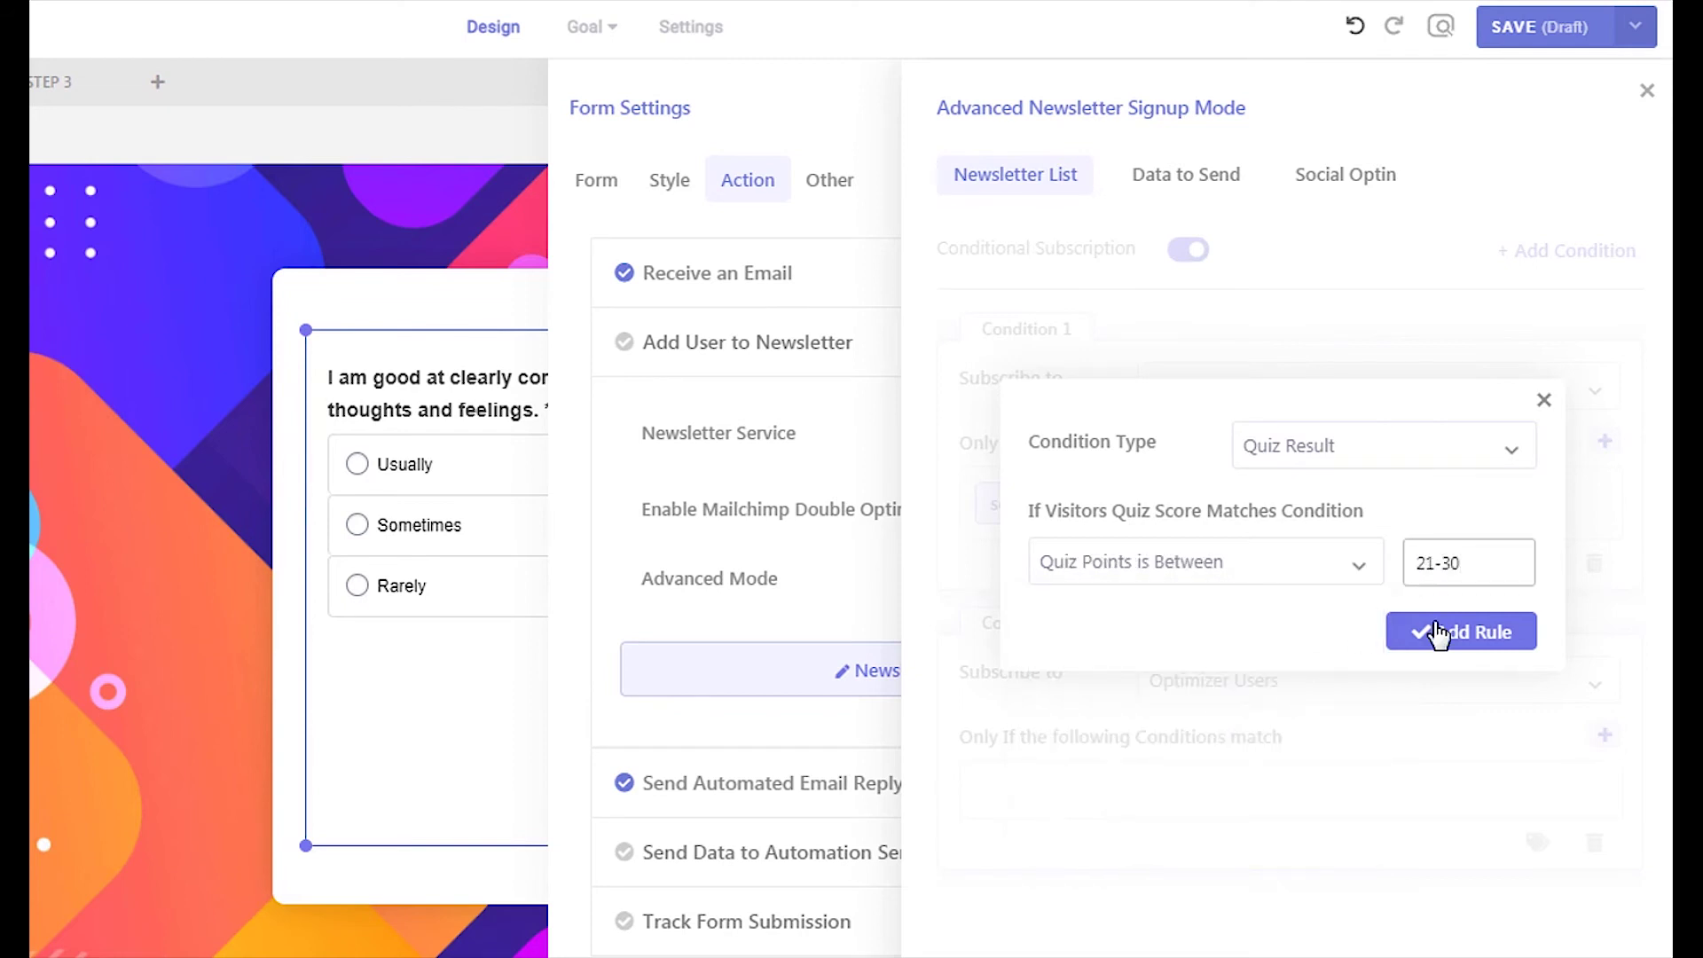
{"action": "left_click", "coordinate": [1437, 632]}
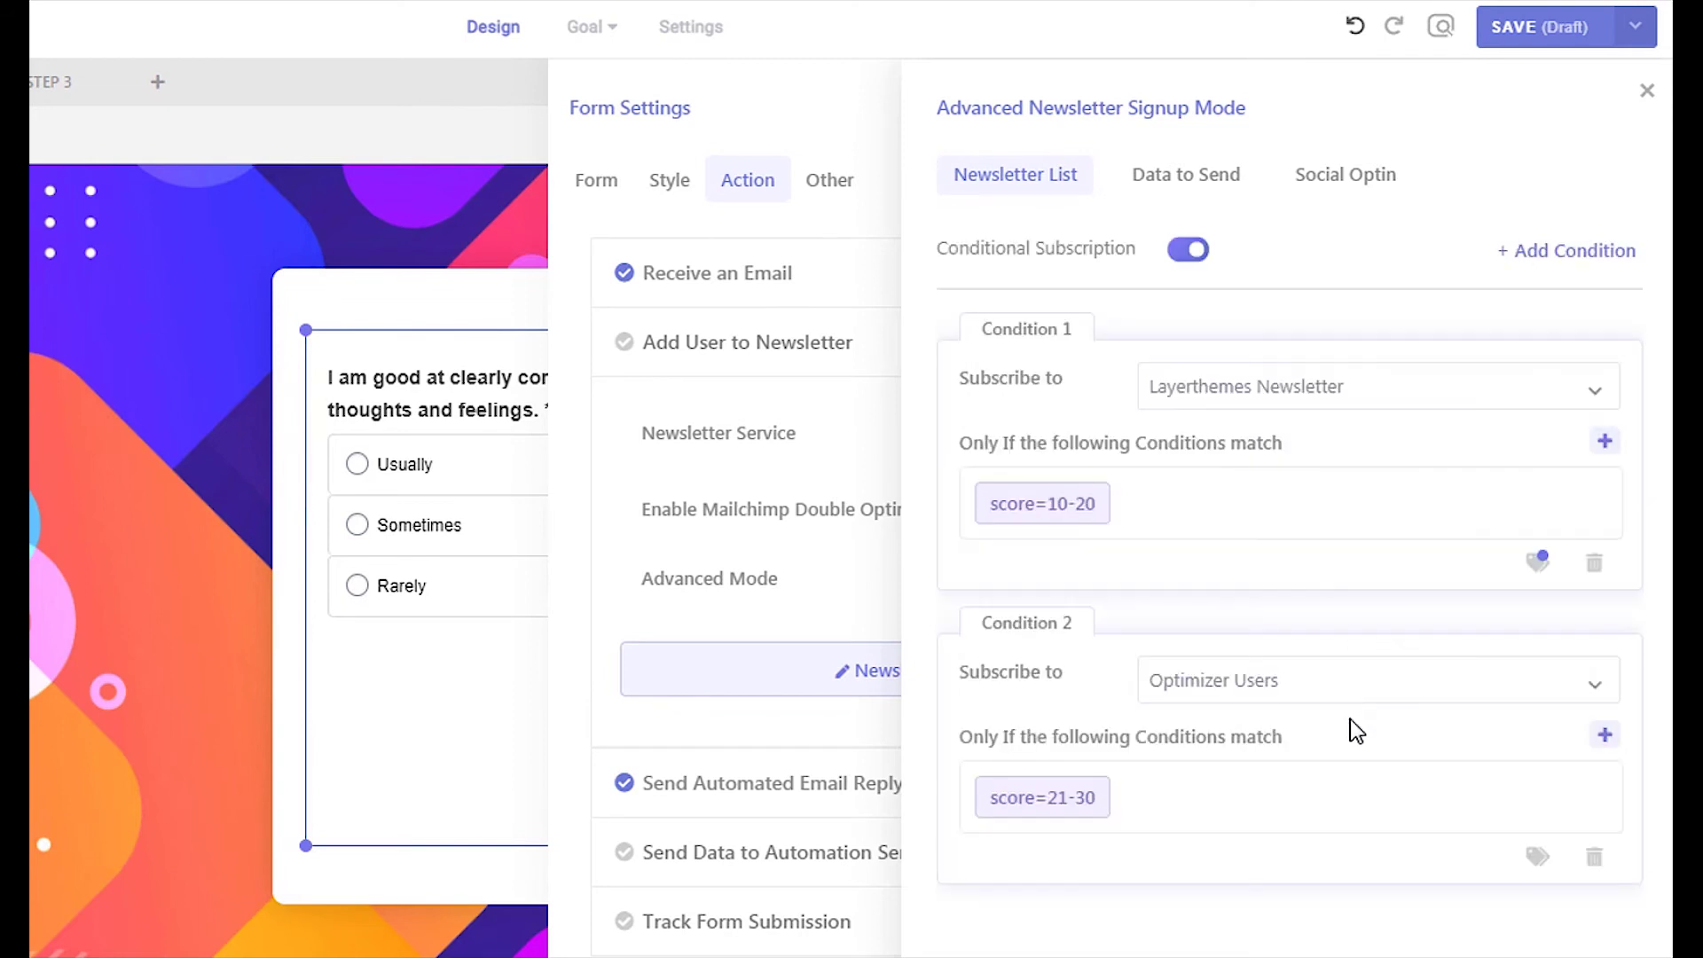
Tag Condition 2 subscribers with 'high, quiz'
{"action": "left_click", "coordinate": [1527, 859]}
{"action": "type", "text": "high, quiz"}
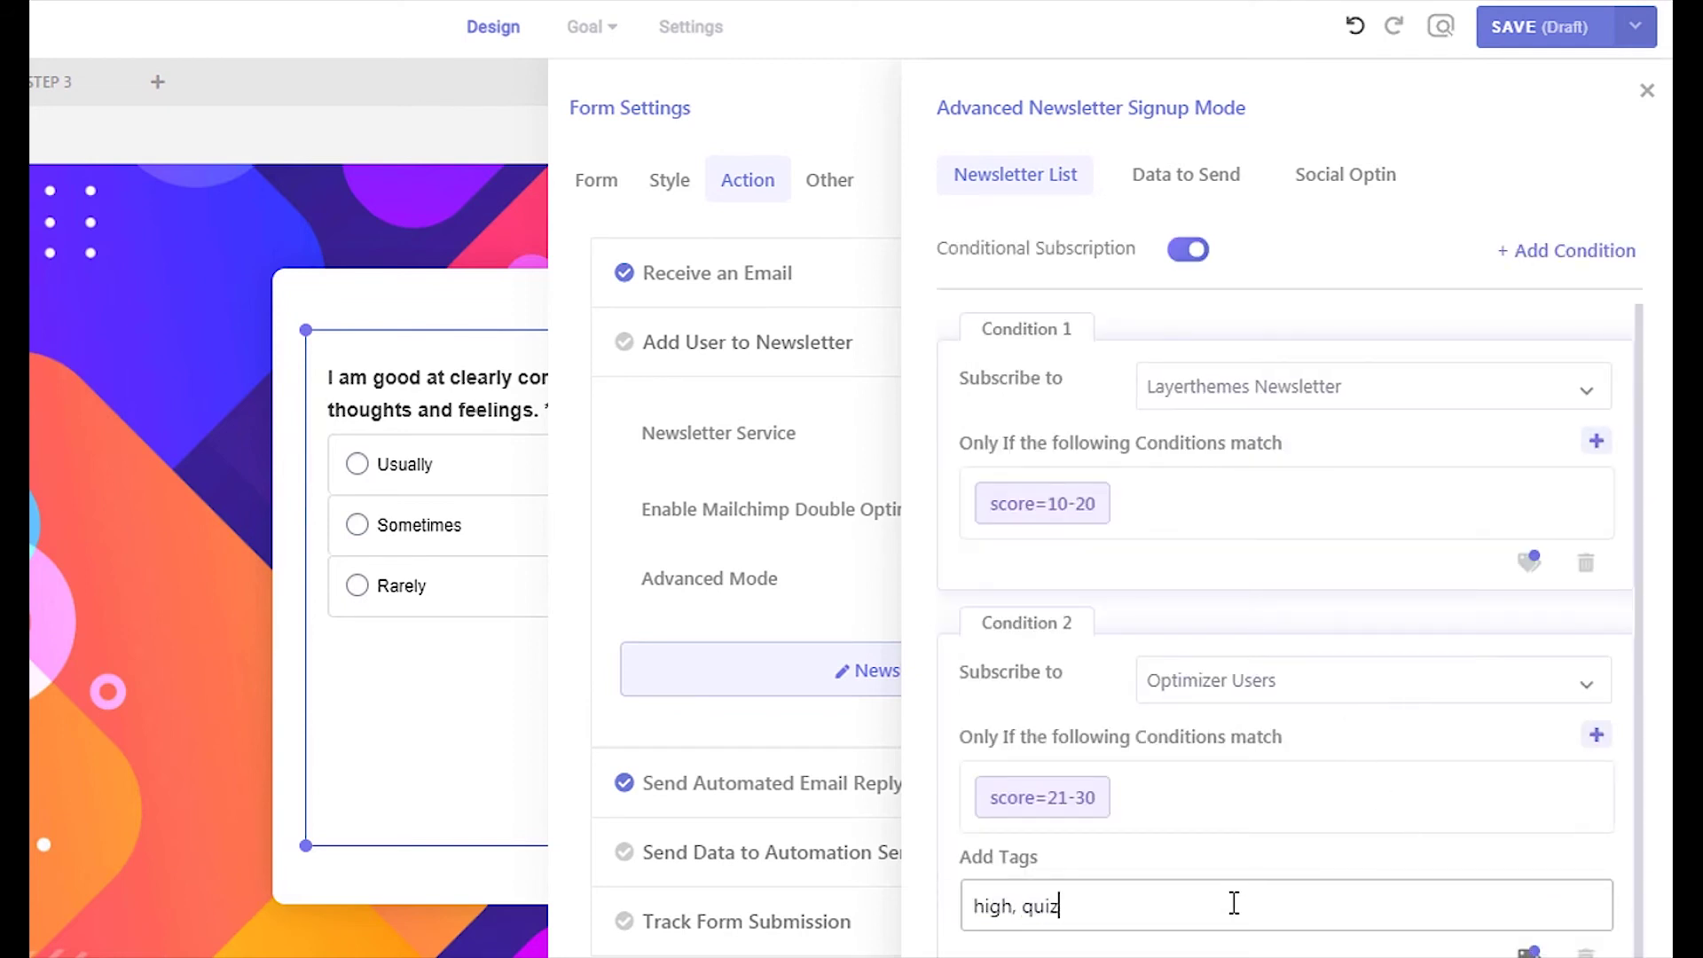
{"action": "left_click", "coordinate": [1528, 953]}
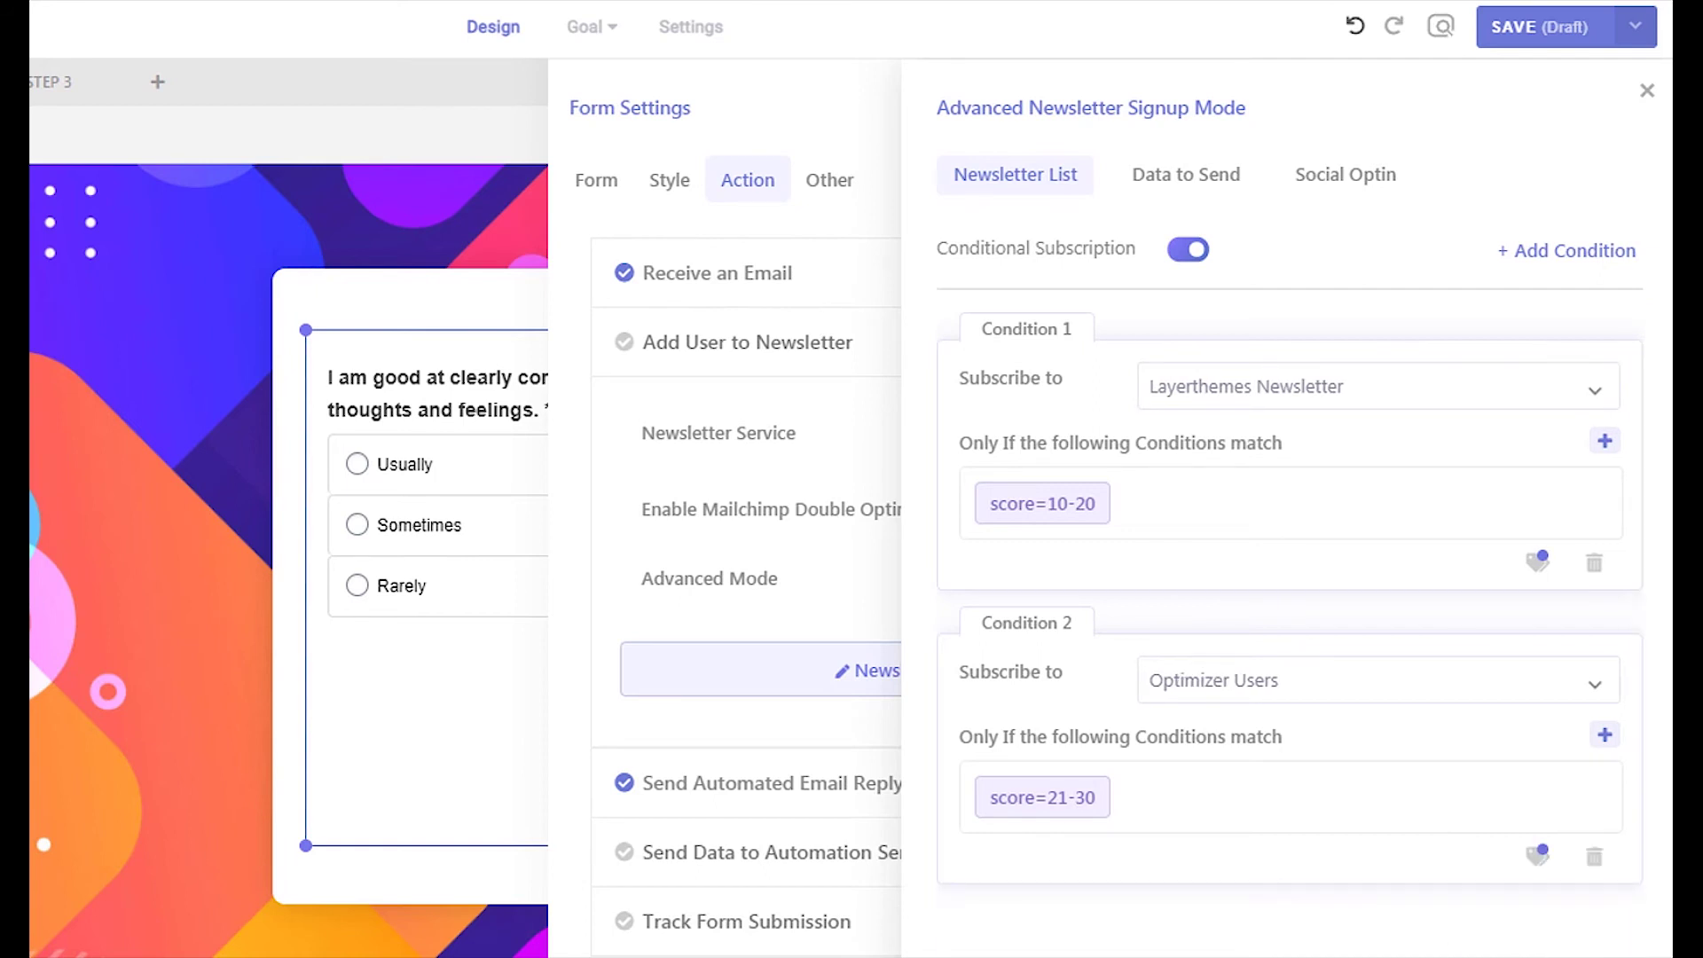
Send unmatched visitors to Optimizer Course Subscribers with the tag 'quiz'
{"action": "scroll", "coordinate": [1517, 912], "scroll_direction": "down", "scroll_amount": 2}
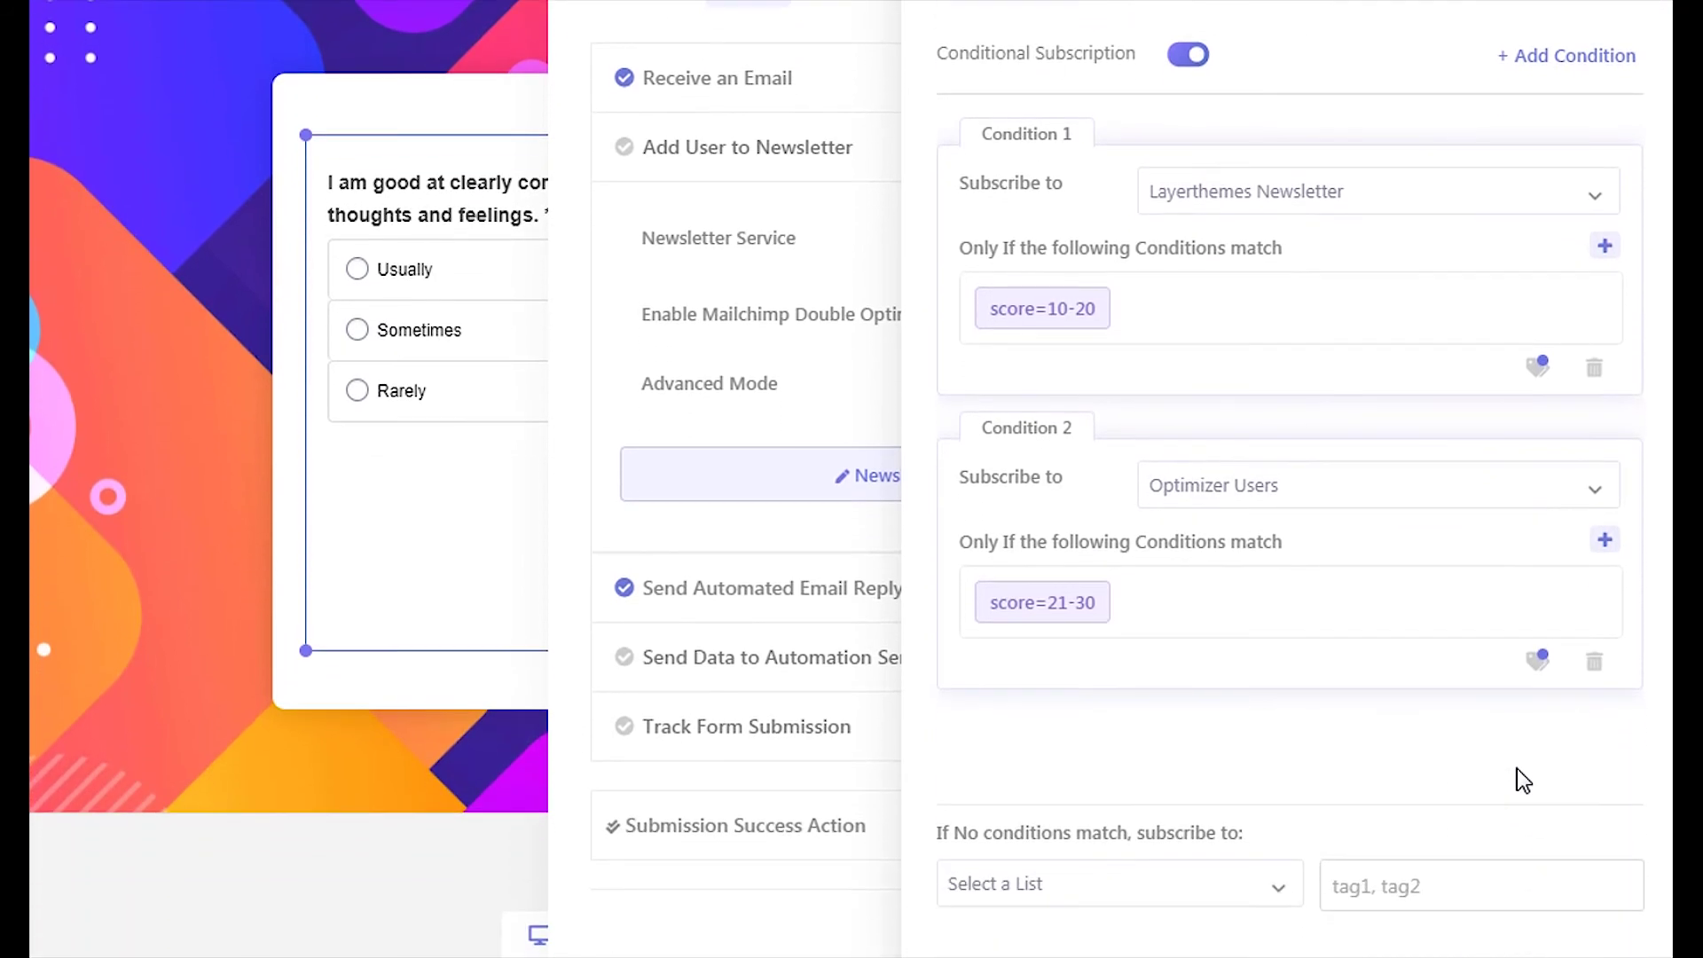
{"action": "left_click", "coordinate": [1260, 896]}
{"action": "left_click", "coordinate": [1102, 833]}
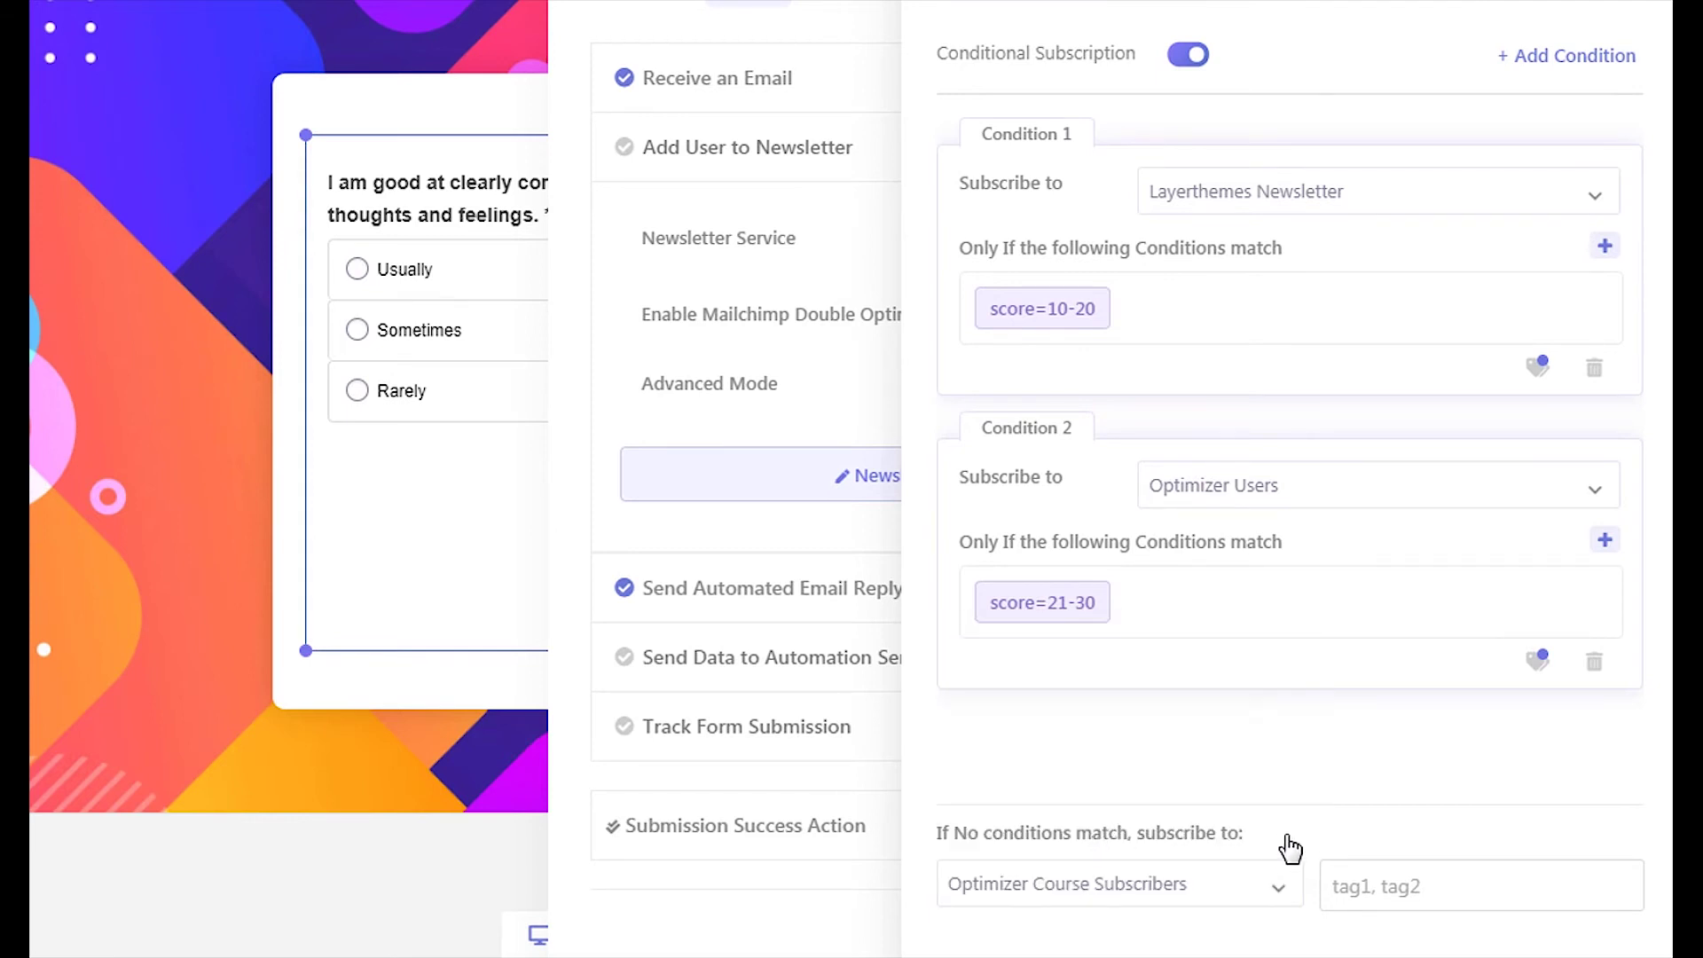
{"action": "left_click", "coordinate": [1375, 890]}
{"action": "type", "text": "quiz"}
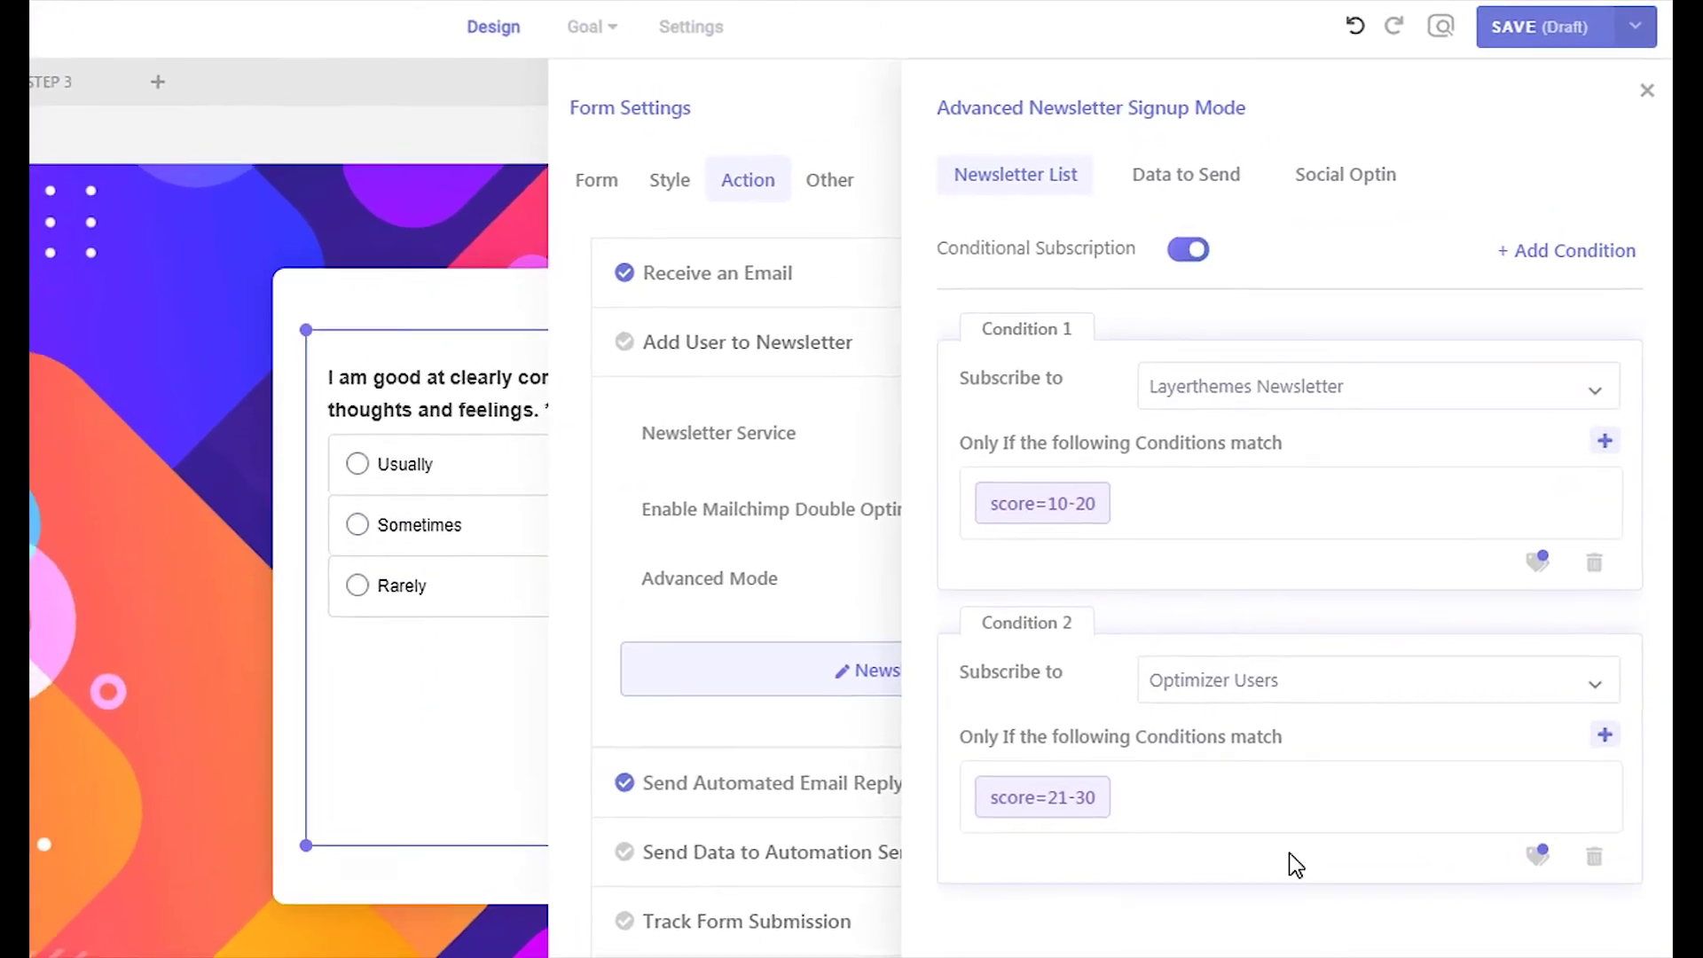
Map Email to [Field 8] email and Name to [Field 7] name, then close the signup panel
{"action": "left_click", "coordinate": [1165, 188]}
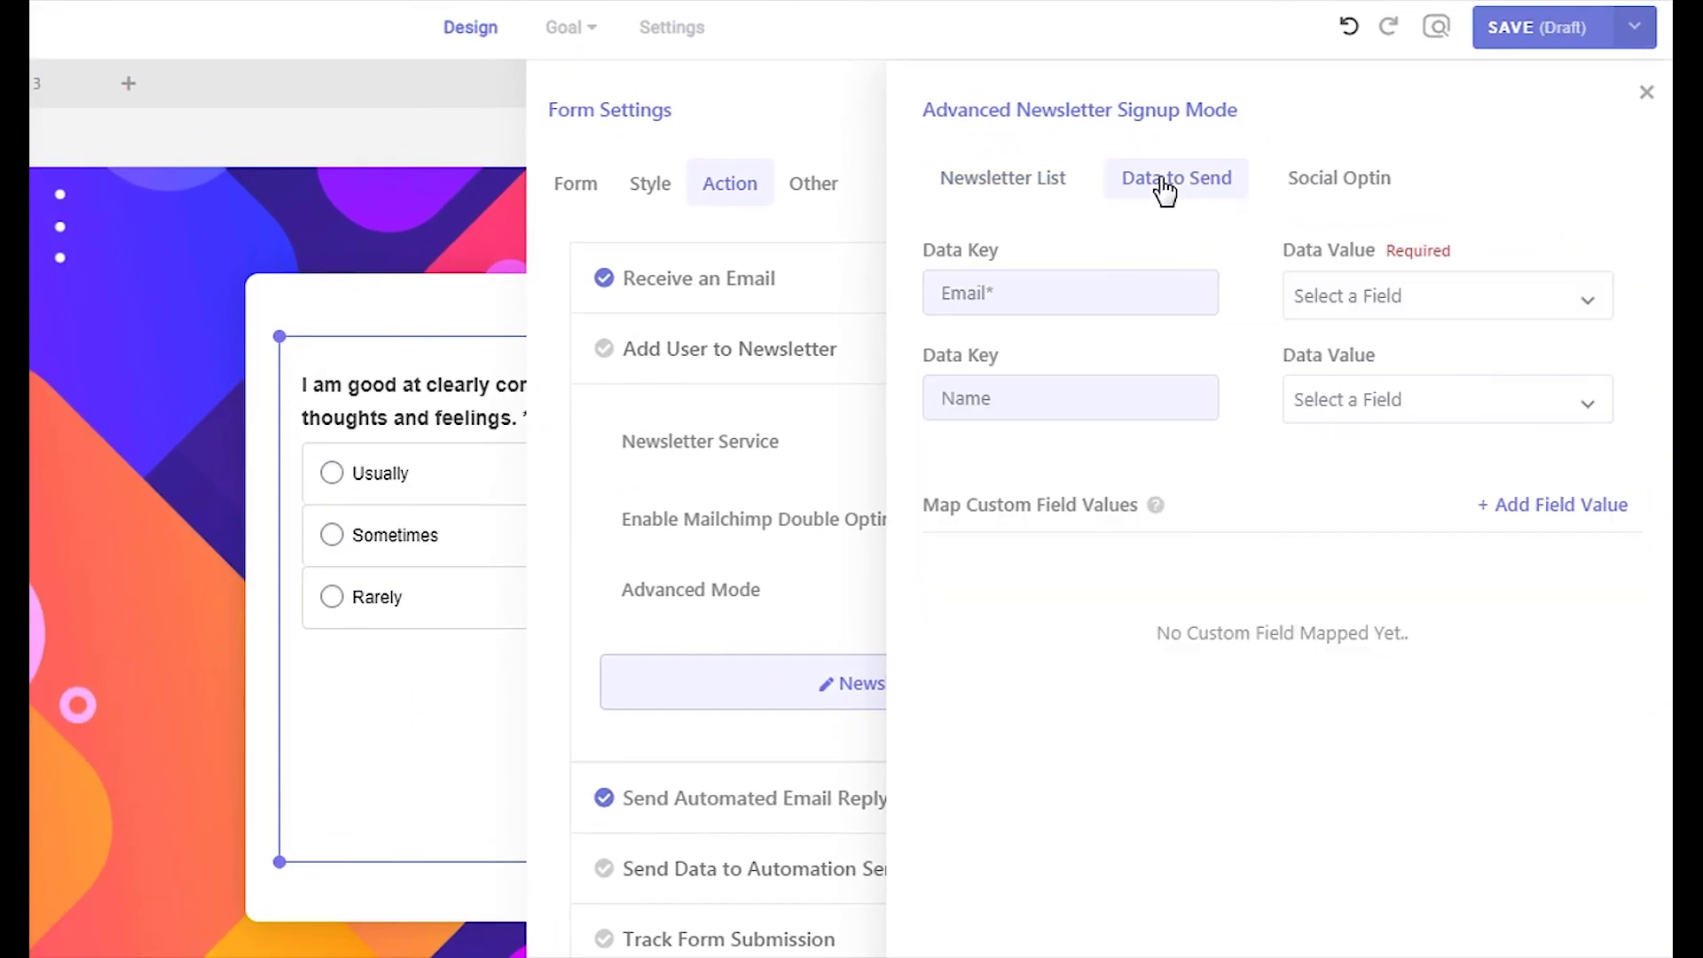
{"action": "left_click", "coordinate": [1382, 295]}
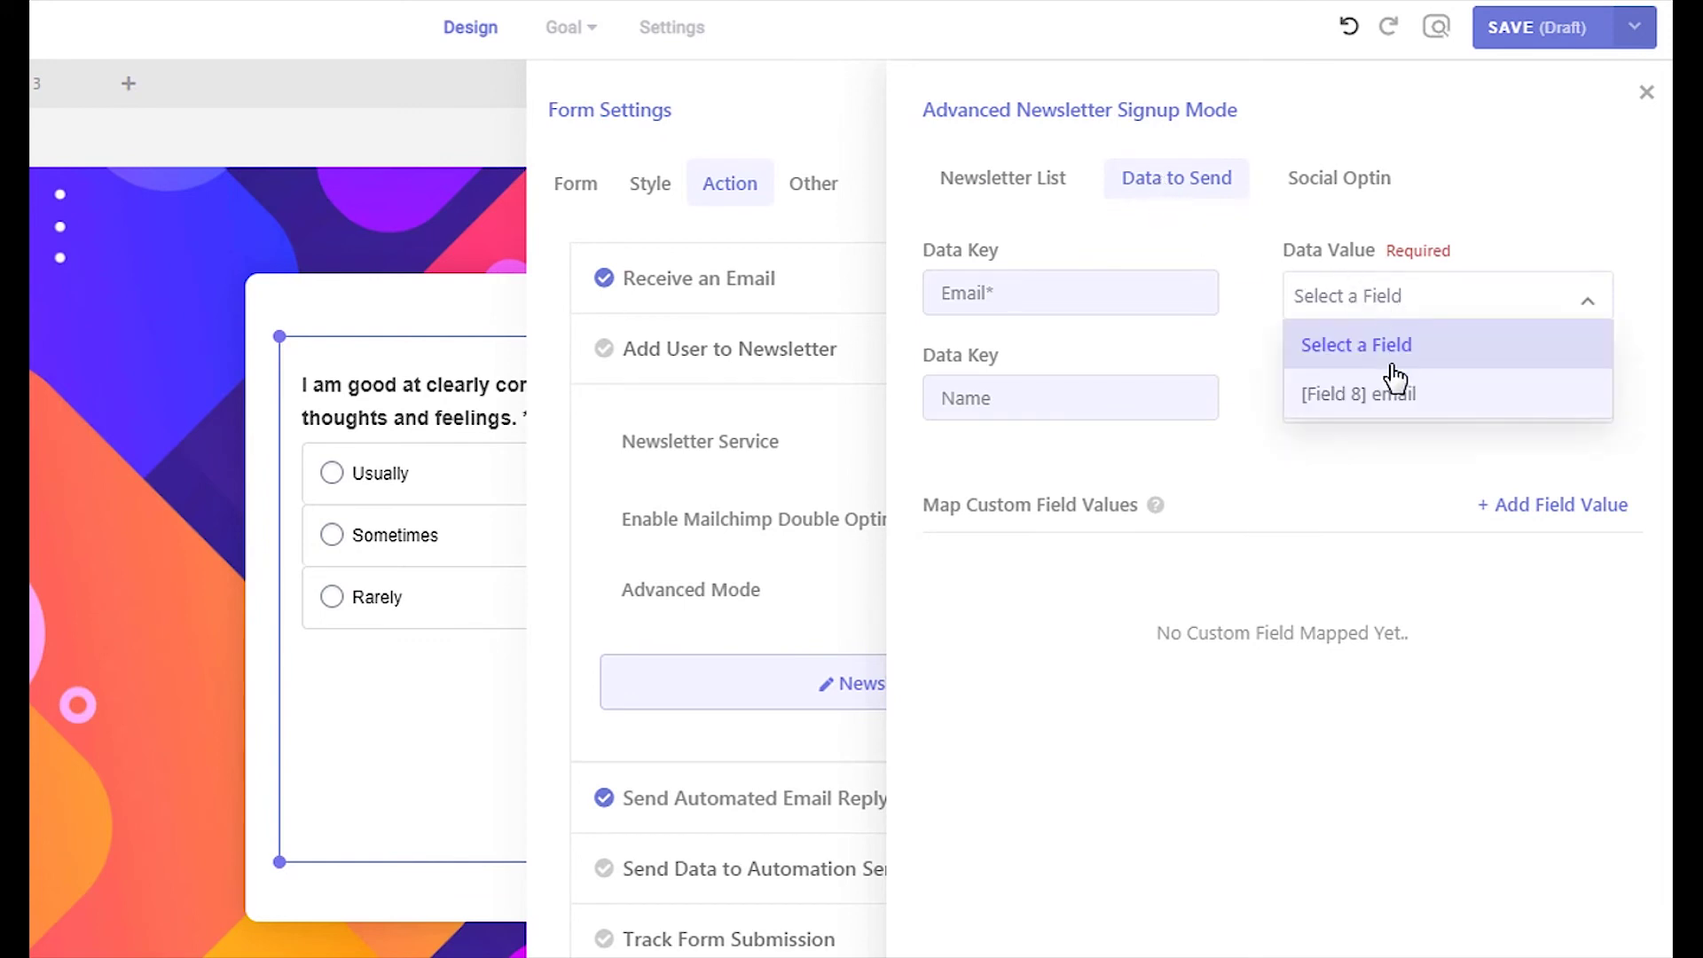
{"action": "left_click", "coordinate": [1396, 400]}
{"action": "left_click", "coordinate": [1400, 404]}
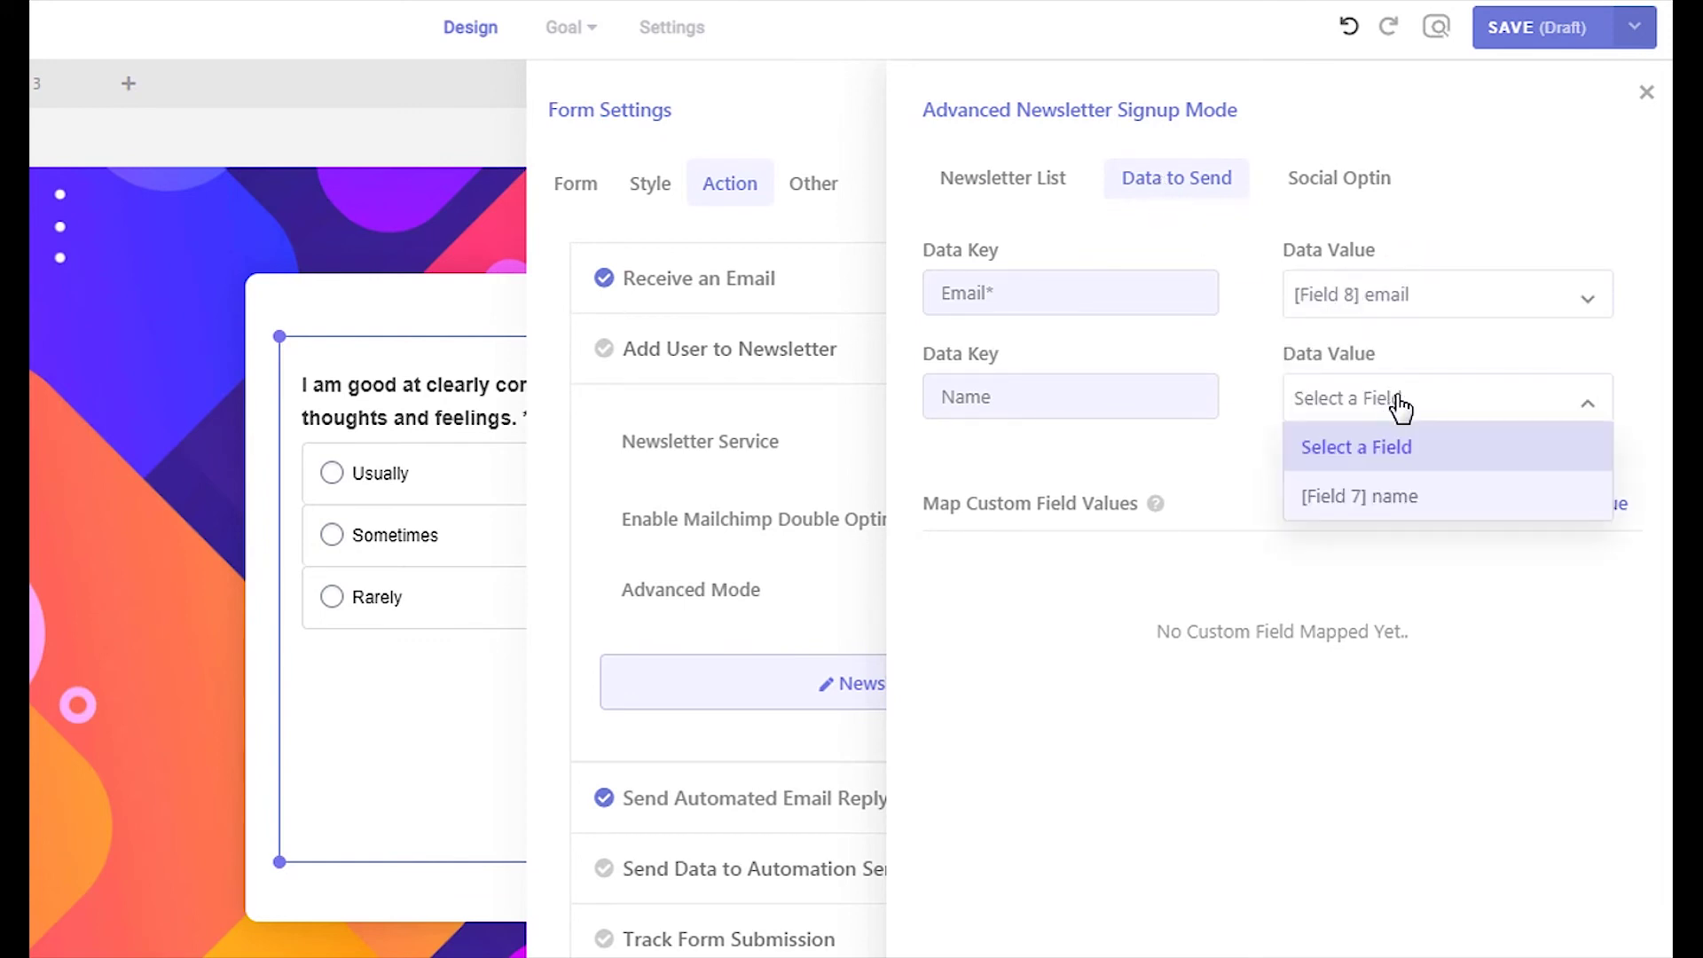
{"action": "left_click", "coordinate": [1401, 498]}
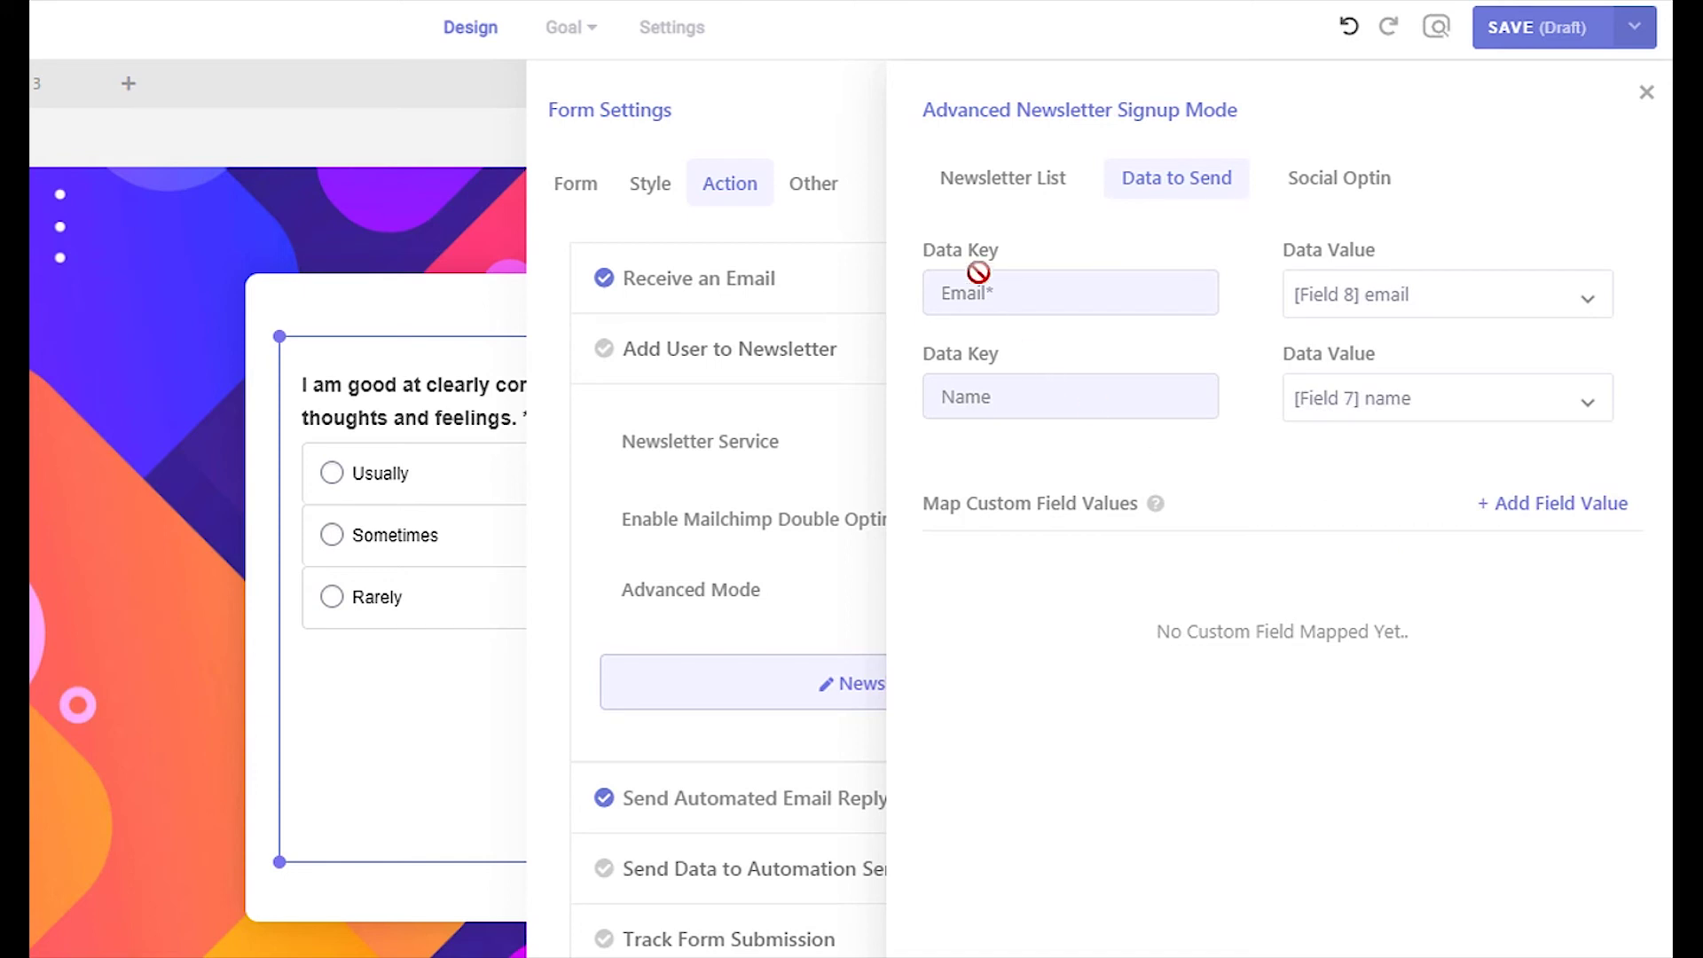
{"action": "left_click", "coordinate": [958, 199]}
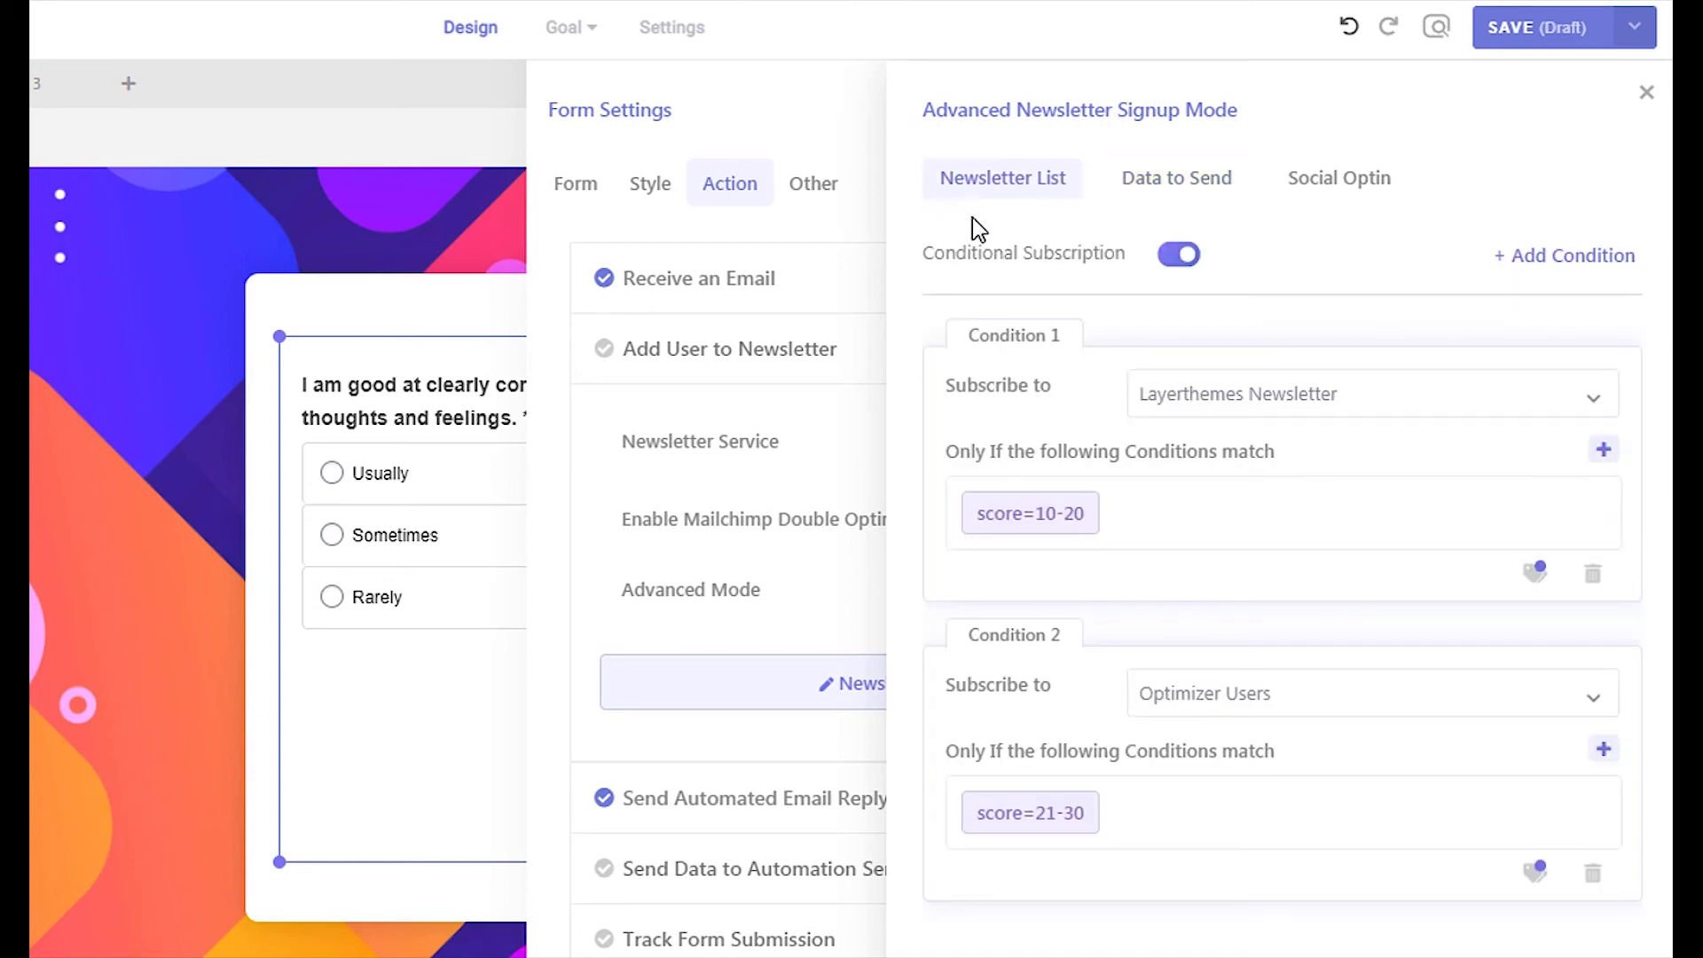
{"action": "left_click", "coordinate": [1646, 93]}
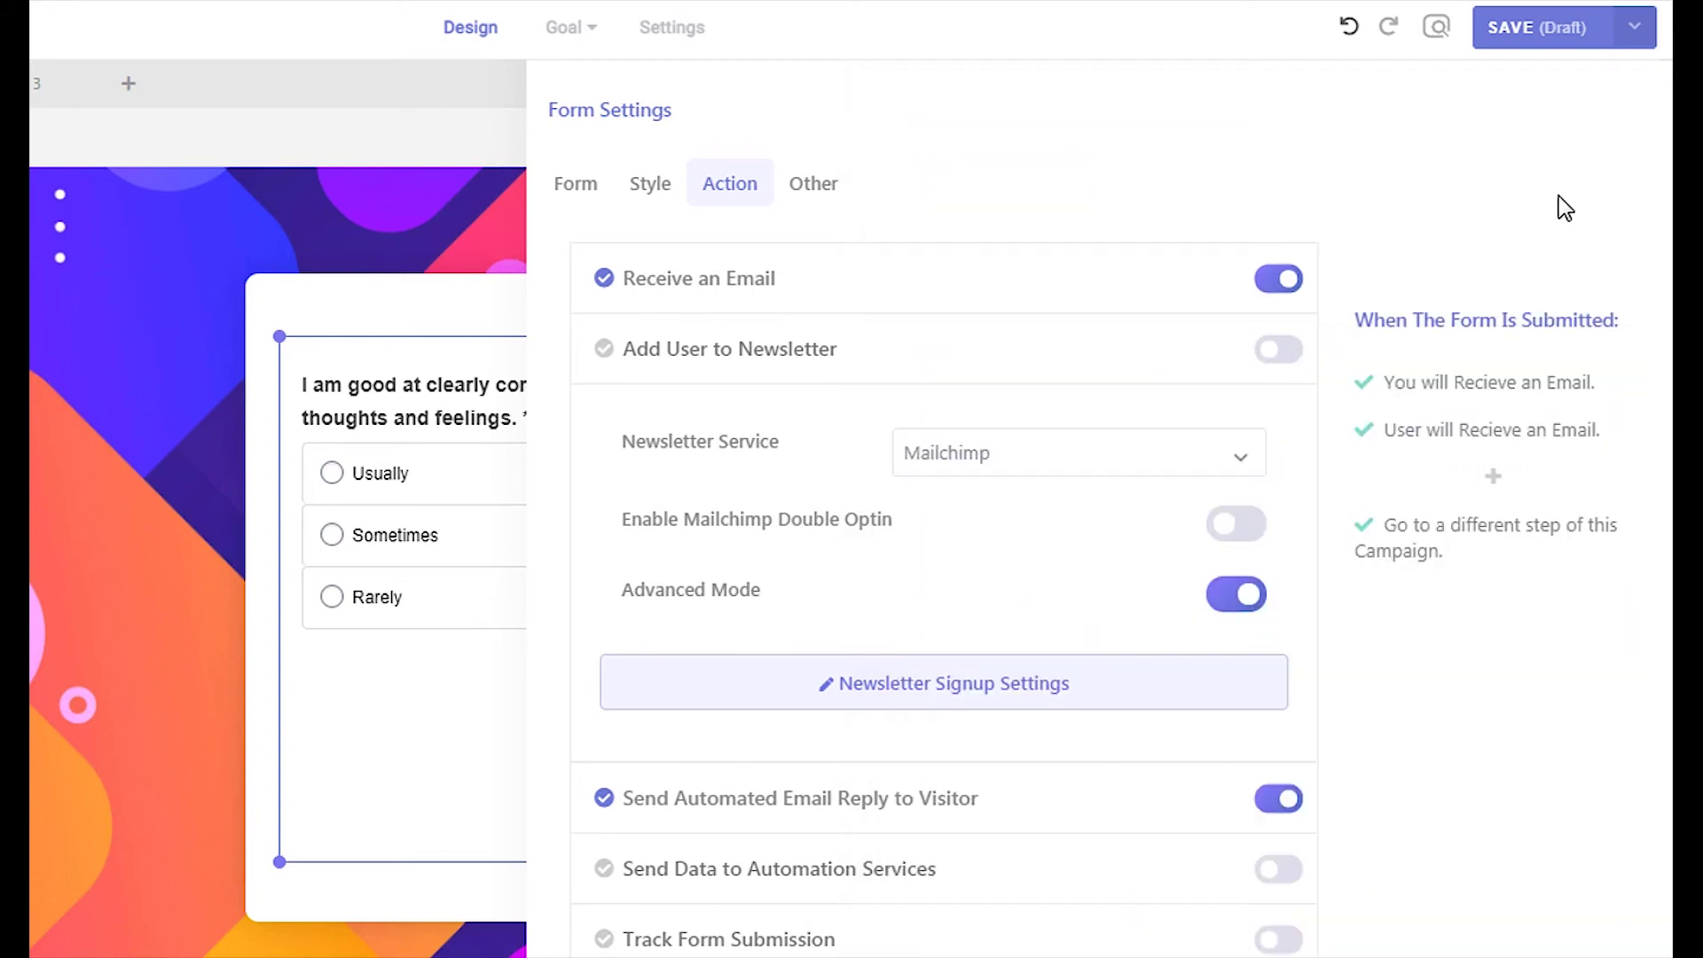
Switch on the Add User to Newsletter toggle
{"action": "left_click", "coordinate": [1297, 353]}
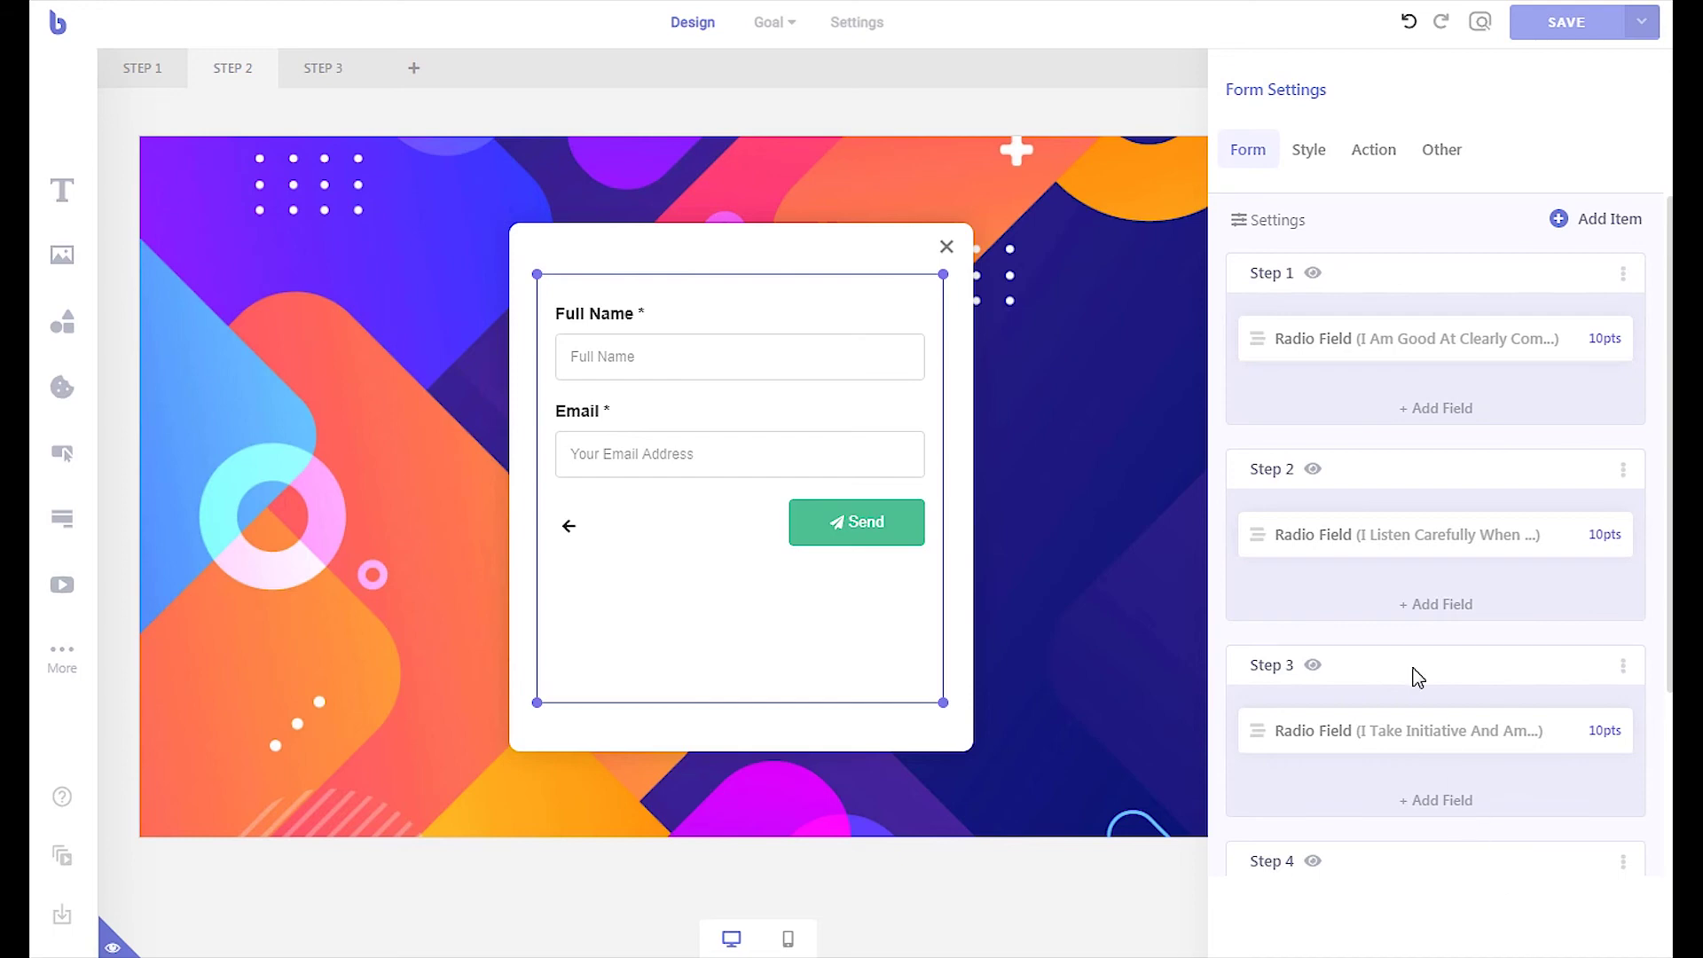
Set the success action to redirect after 6 seconds, with redirects based on submitted form data
{"action": "left_click", "coordinate": [1366, 153]}
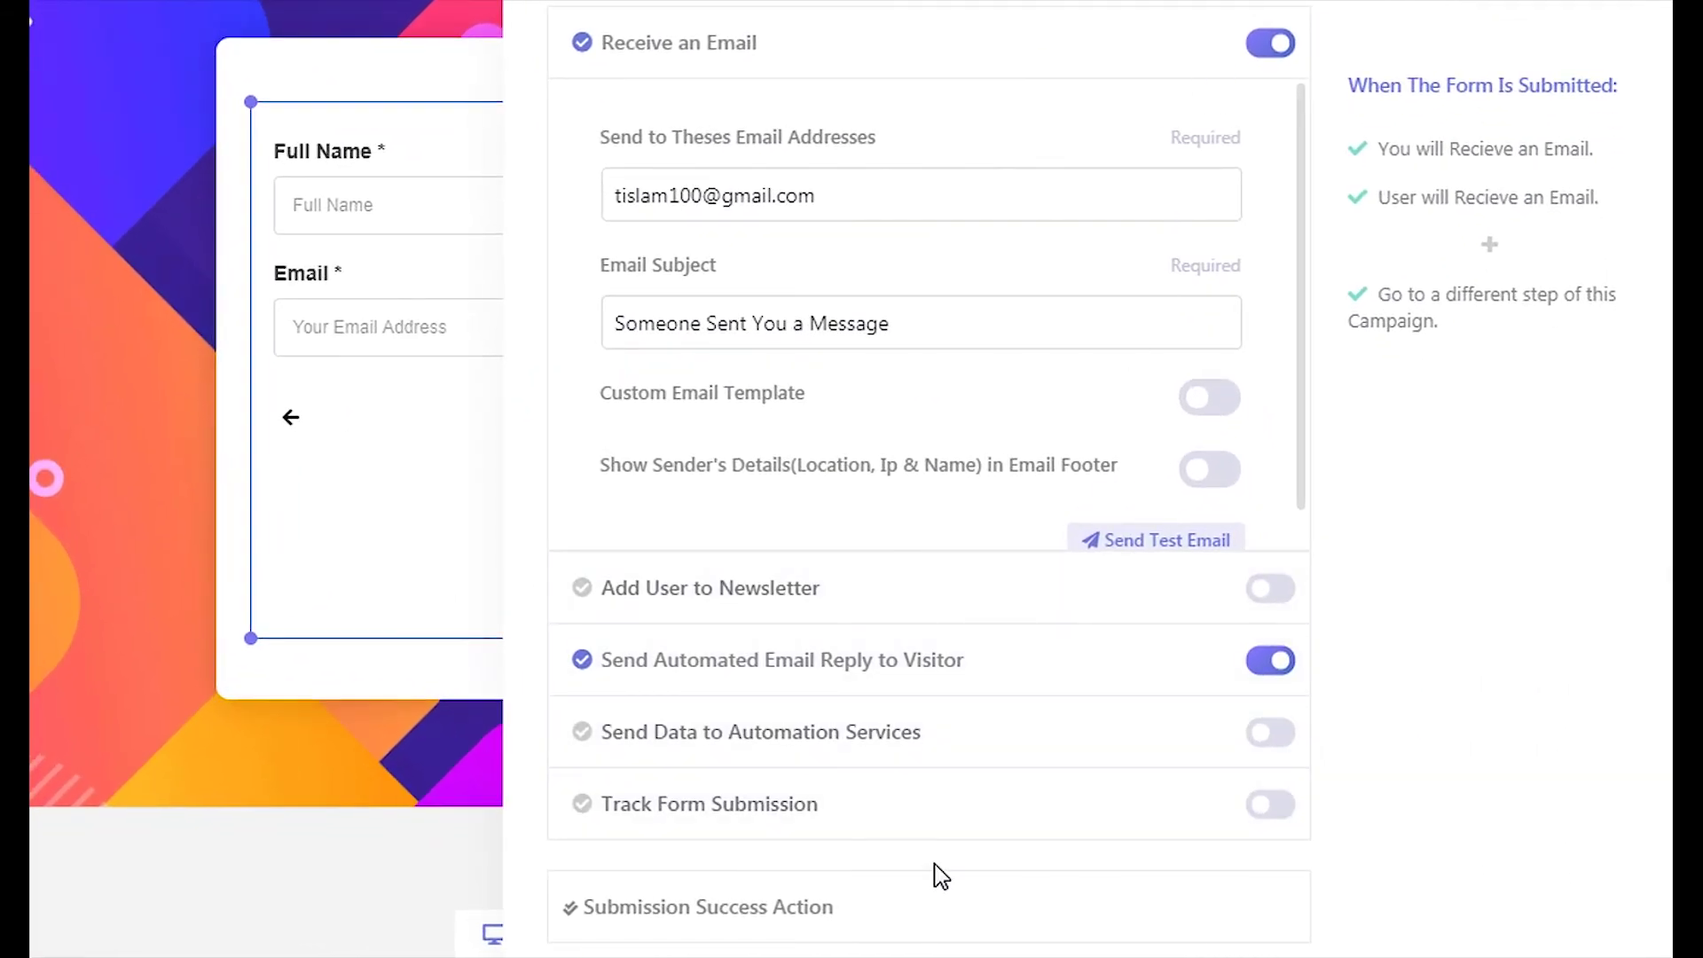
{"action": "left_click", "coordinate": [927, 897]}
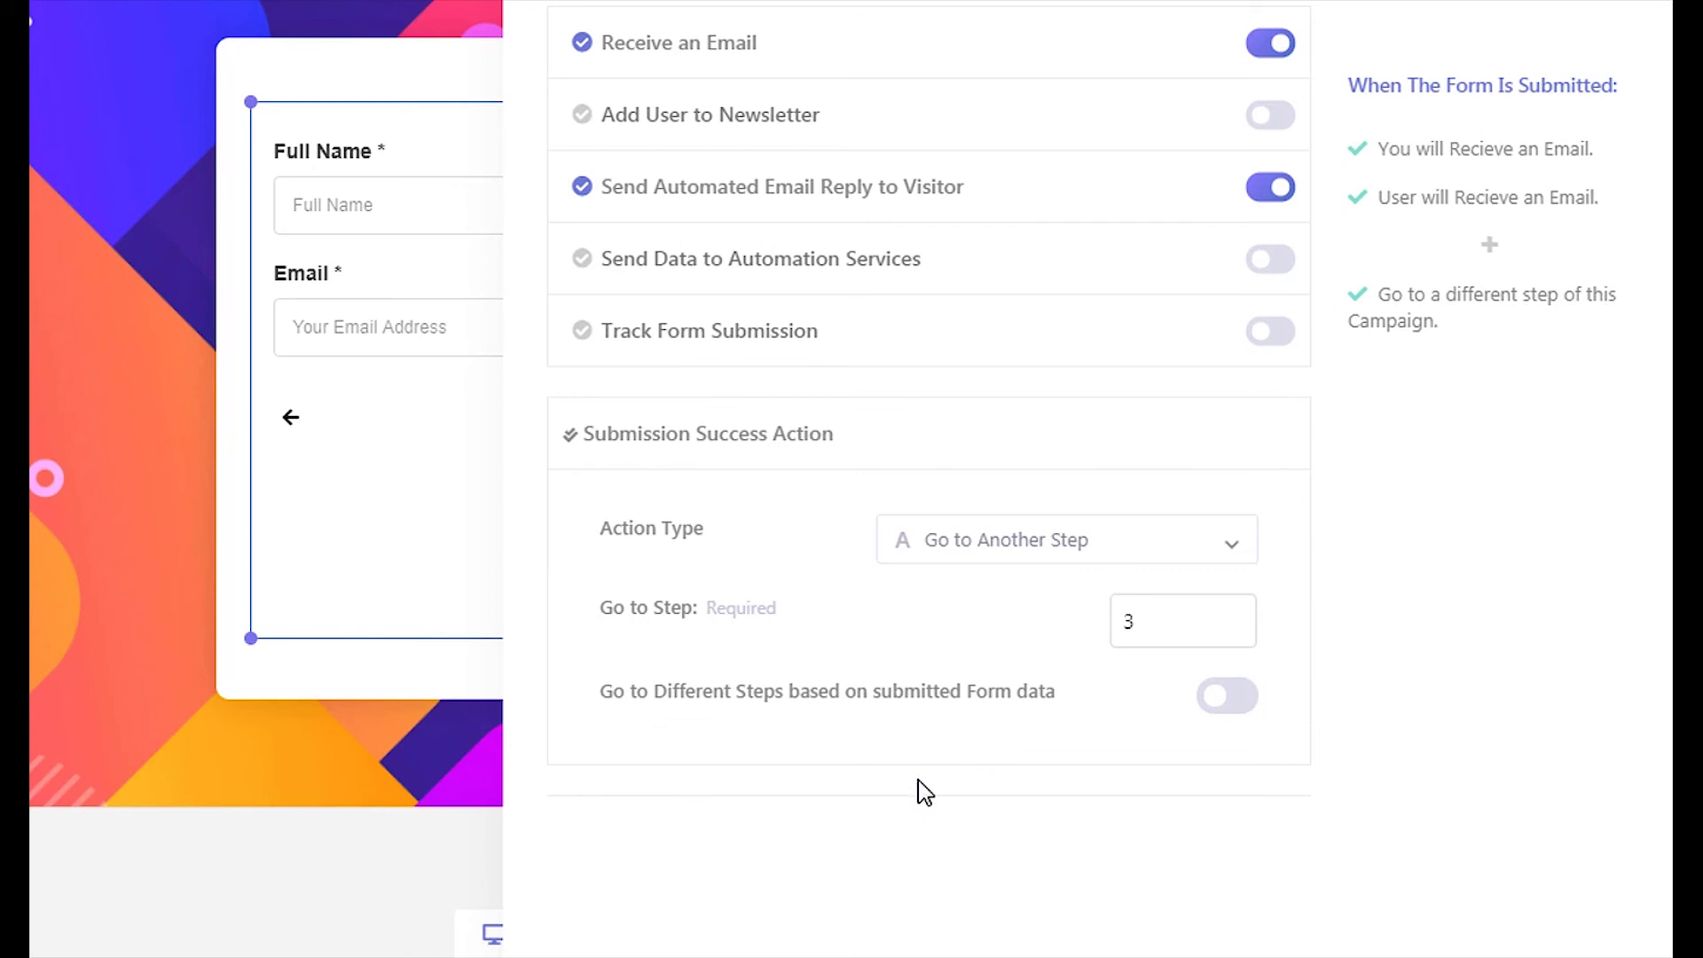
{"action": "left_click", "coordinate": [1042, 563]}
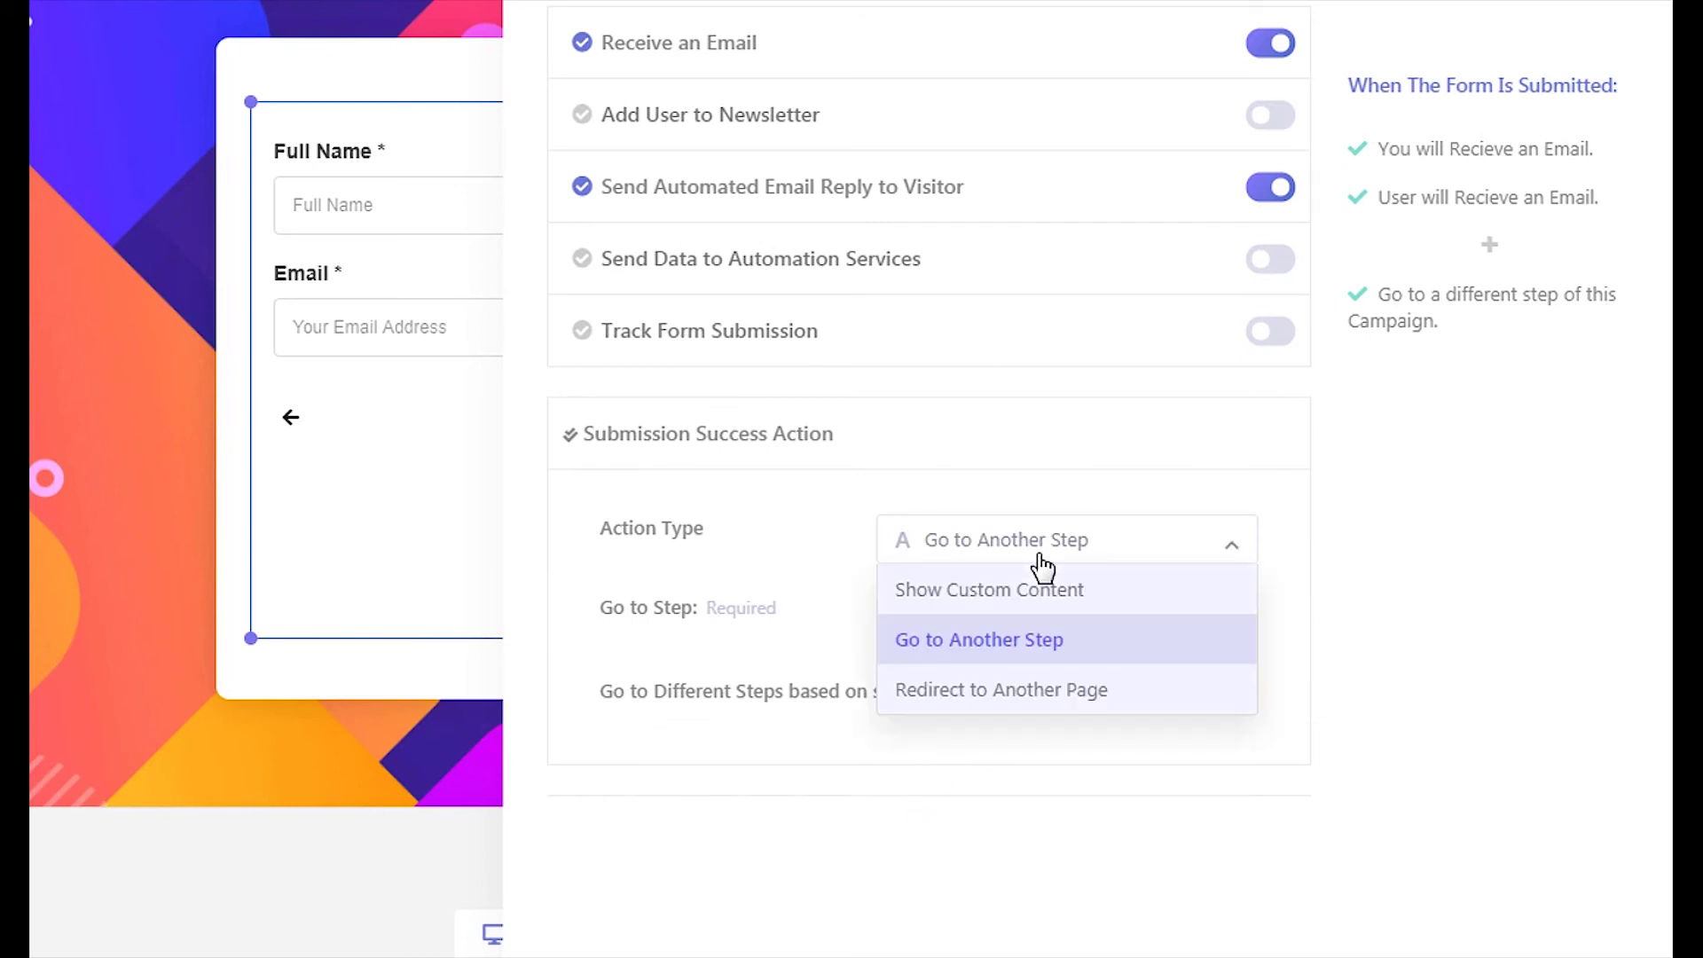
{"action": "left_click", "coordinate": [1103, 683]}
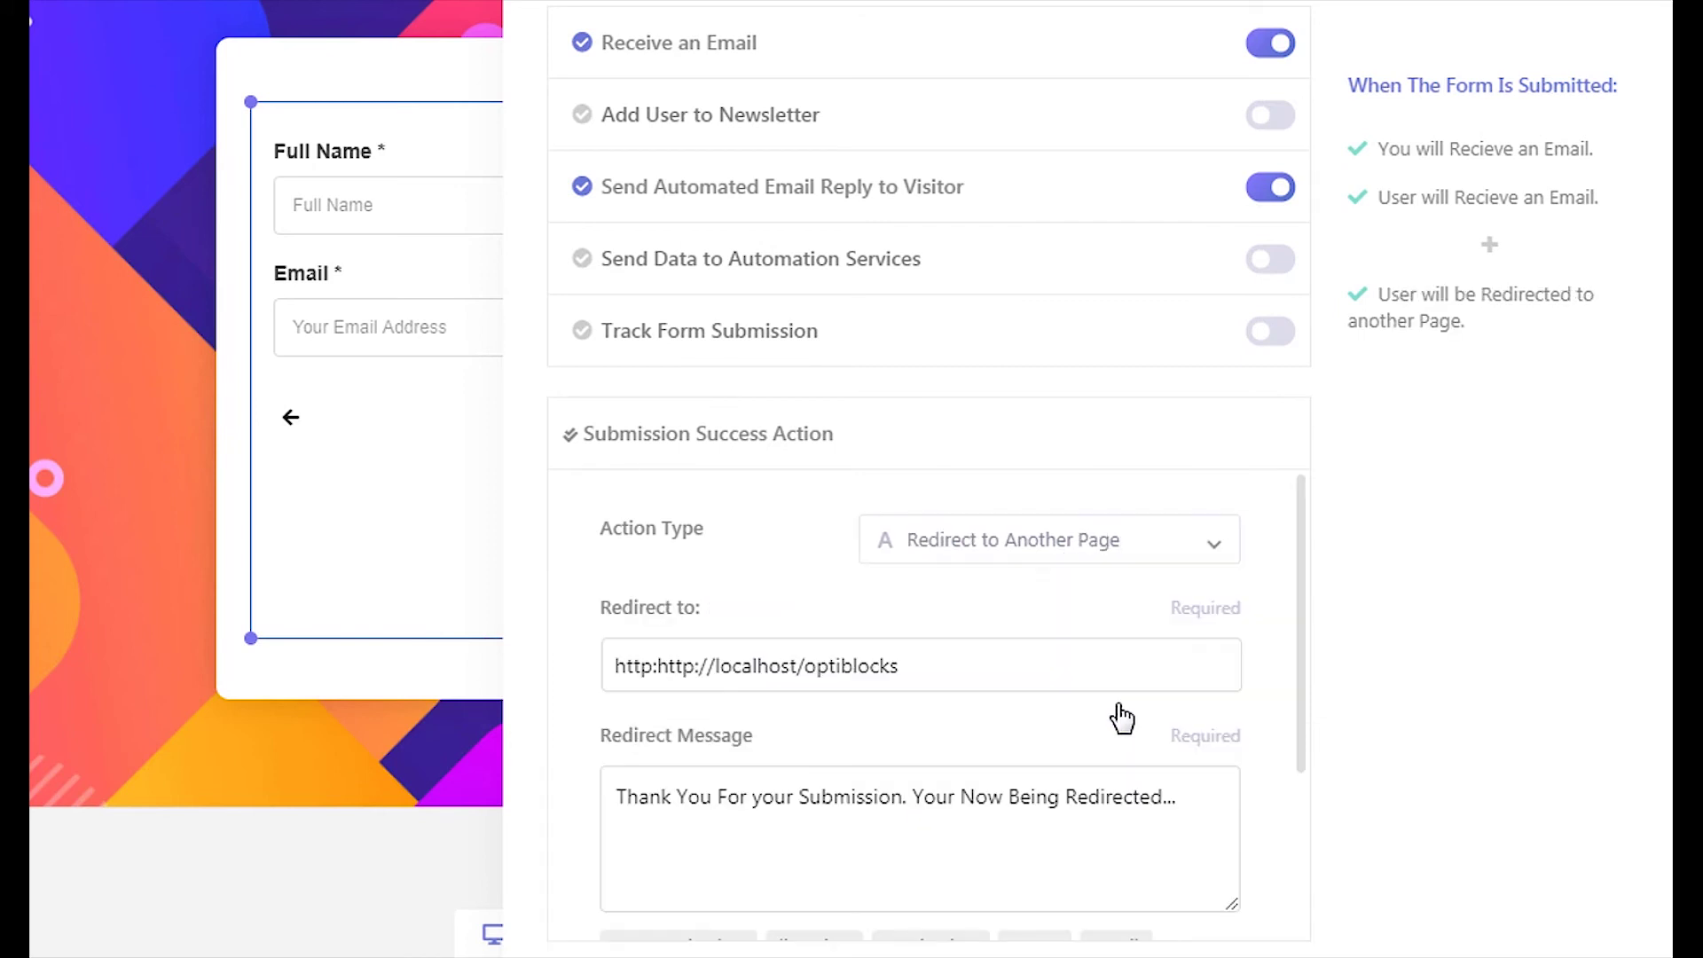
{"action": "scroll", "coordinate": [909, 673], "scroll_direction": "down", "scroll_amount": 2}
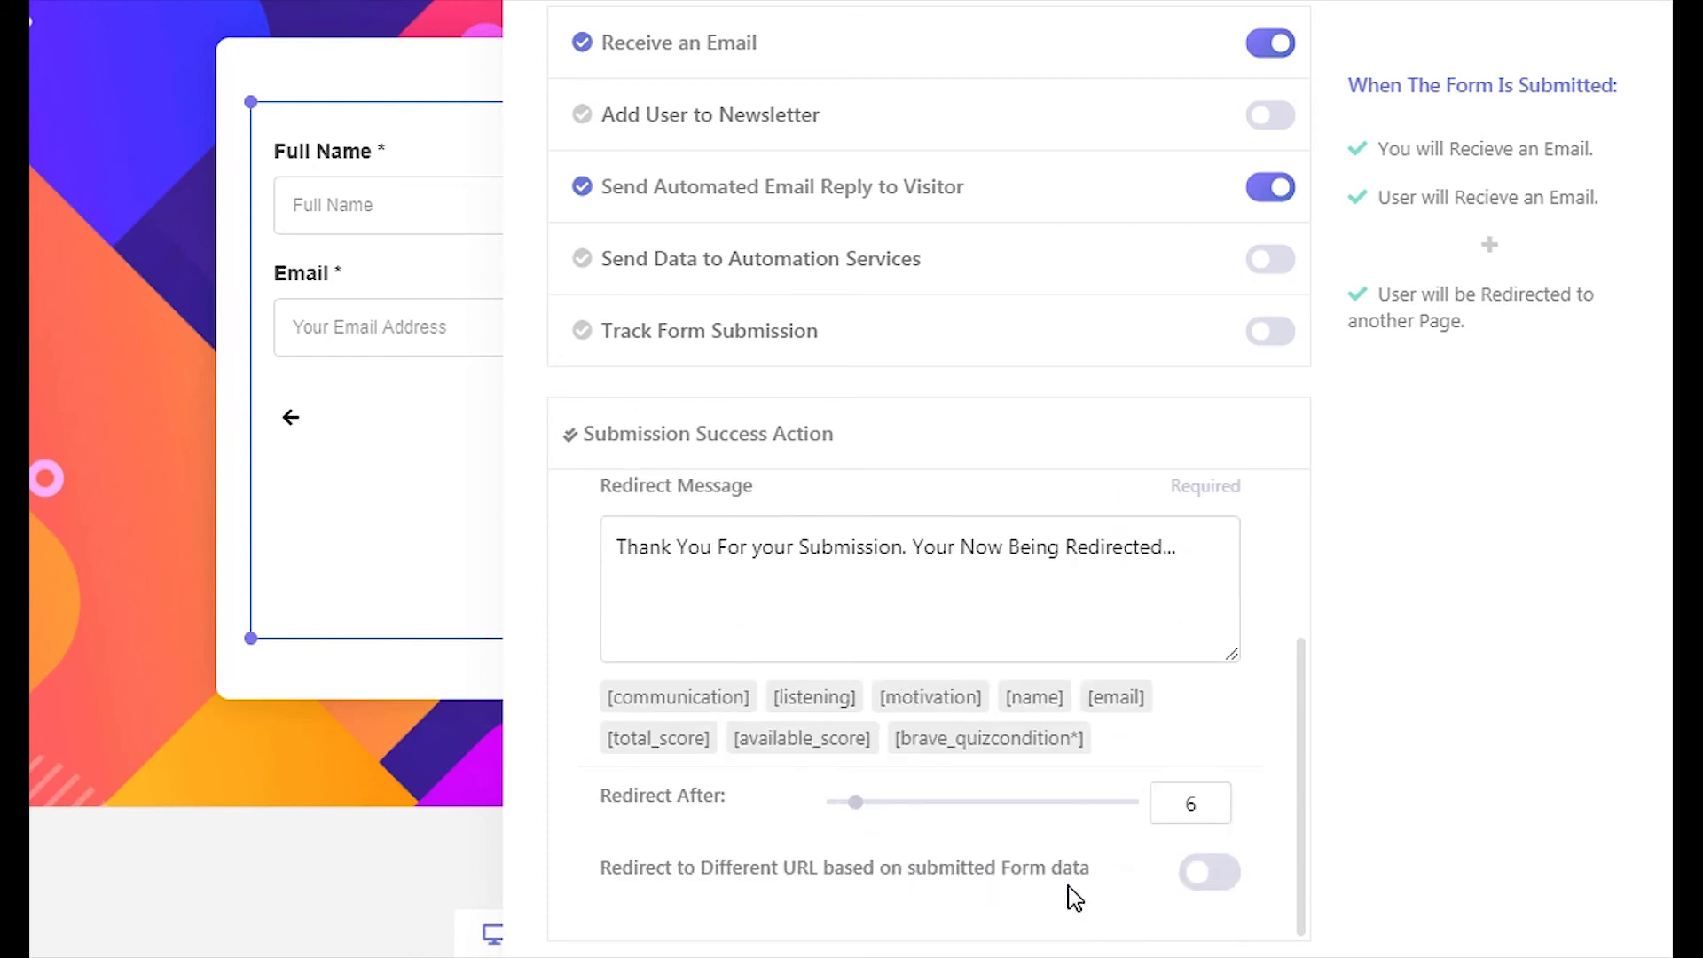
{"action": "left_click", "coordinate": [1210, 884]}
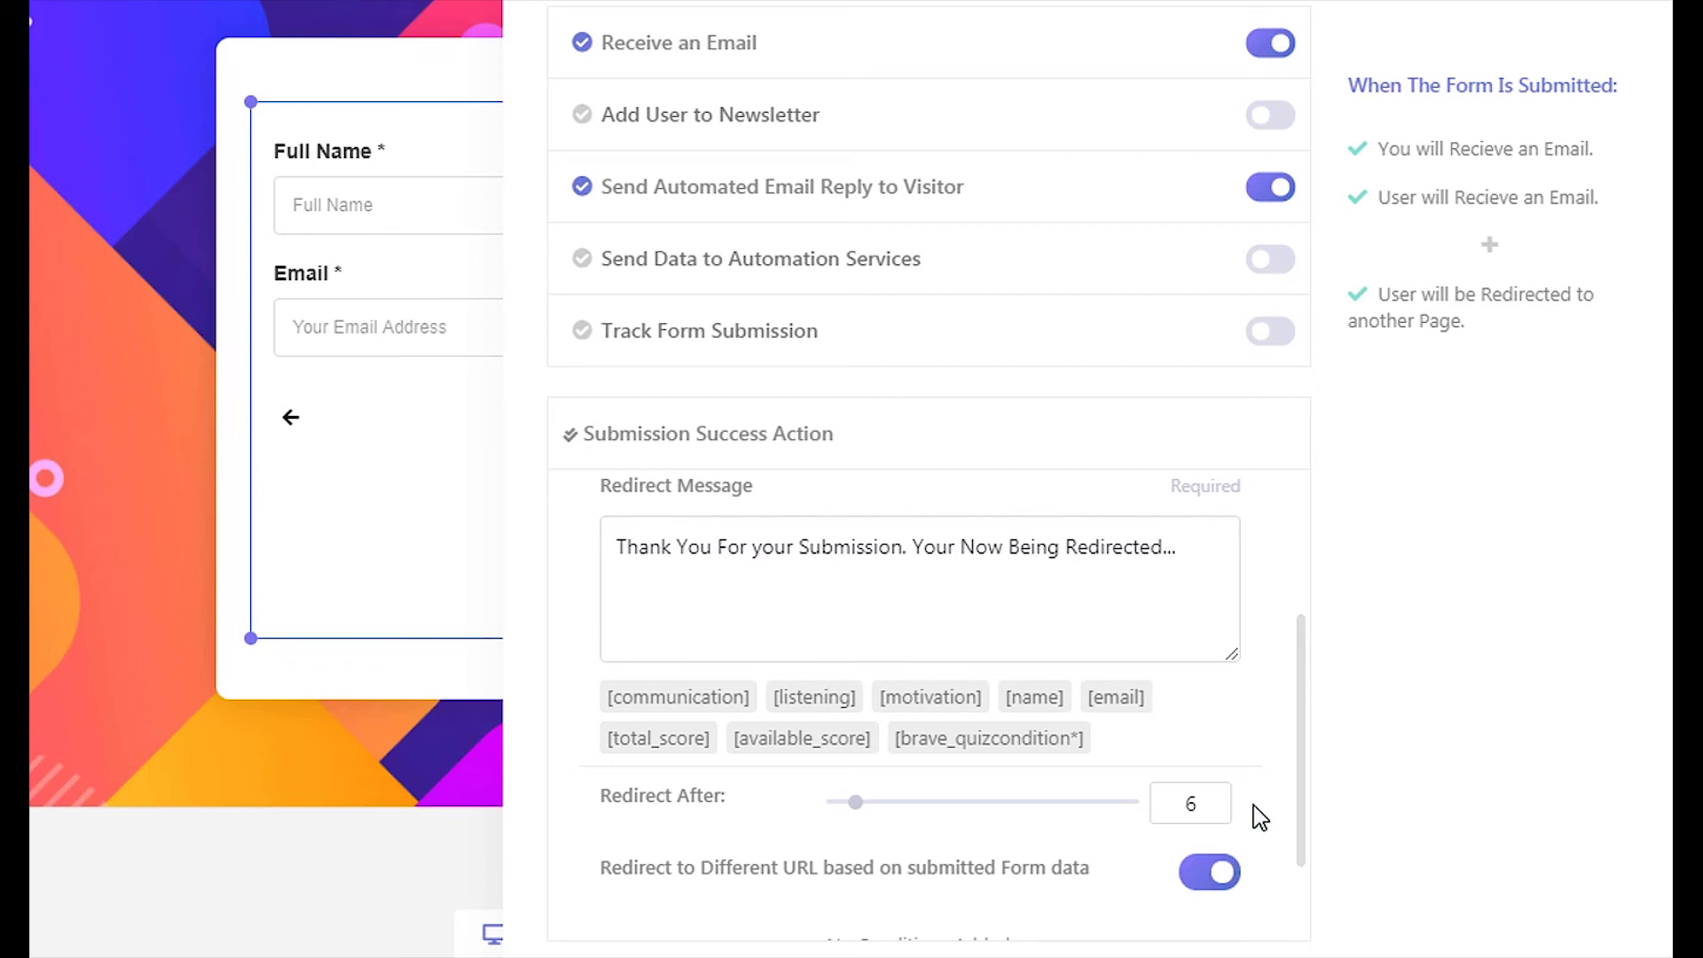
{"action": "scroll", "coordinate": [1255, 810], "scroll_direction": "down", "scroll_amount": 2}
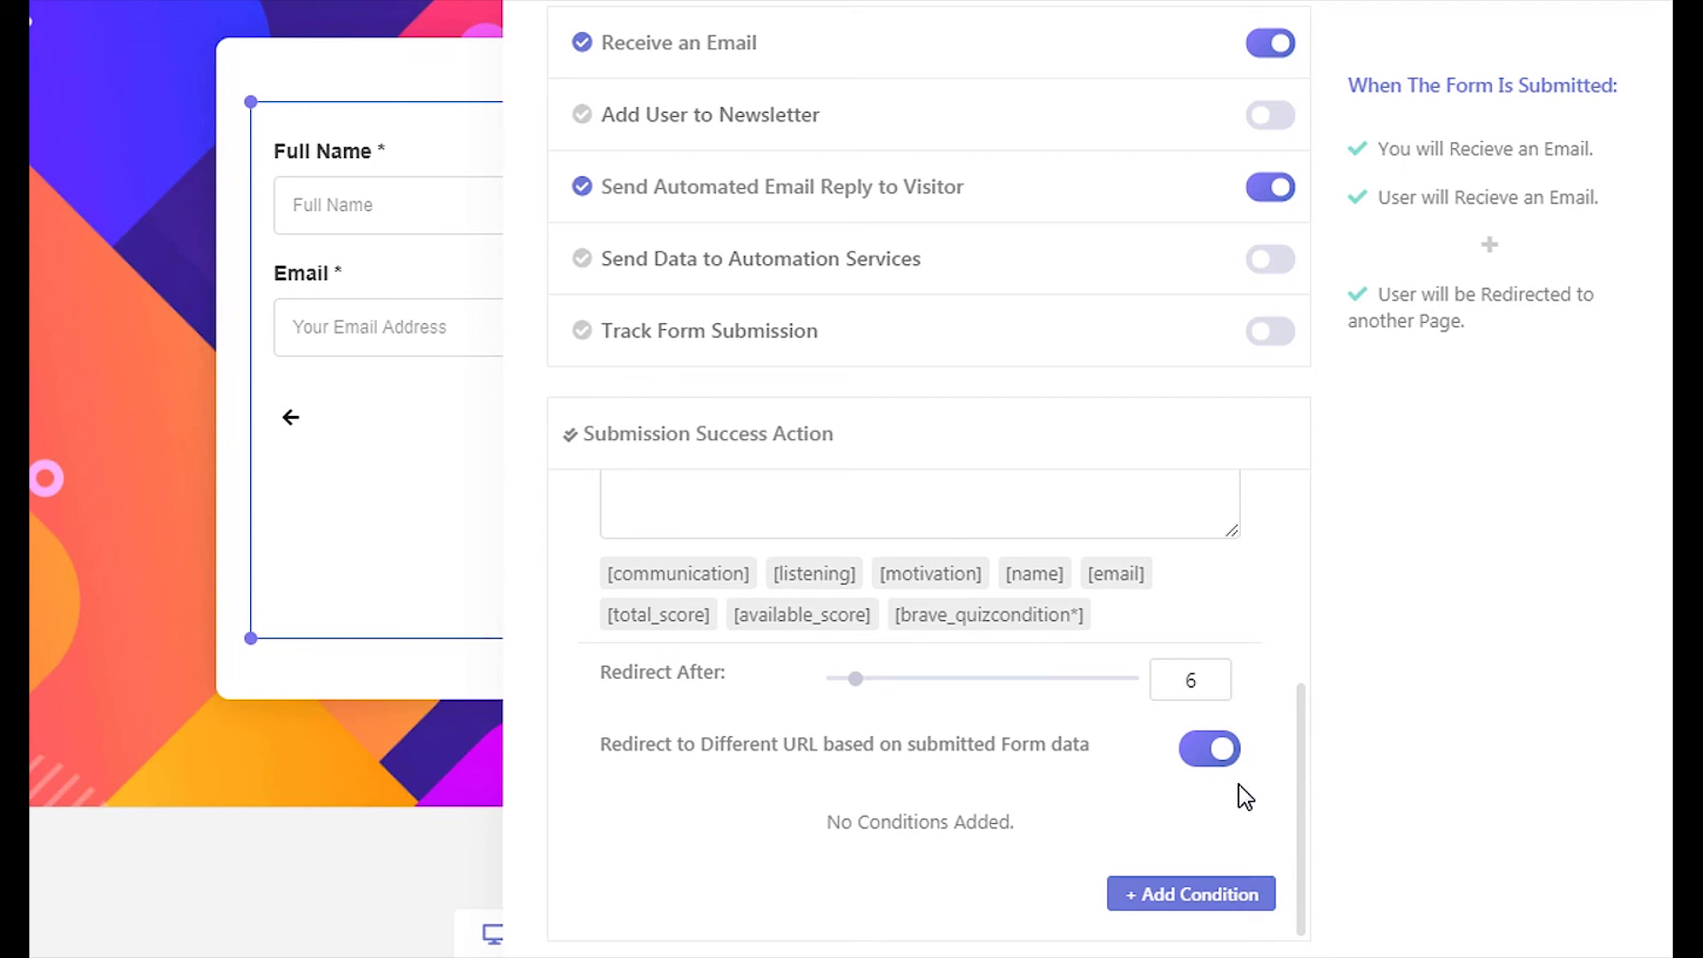
Add a redirect condition sending Quiz Points In Between 10-20 to the pasted URL
{"action": "left_click", "coordinate": [1187, 895]}
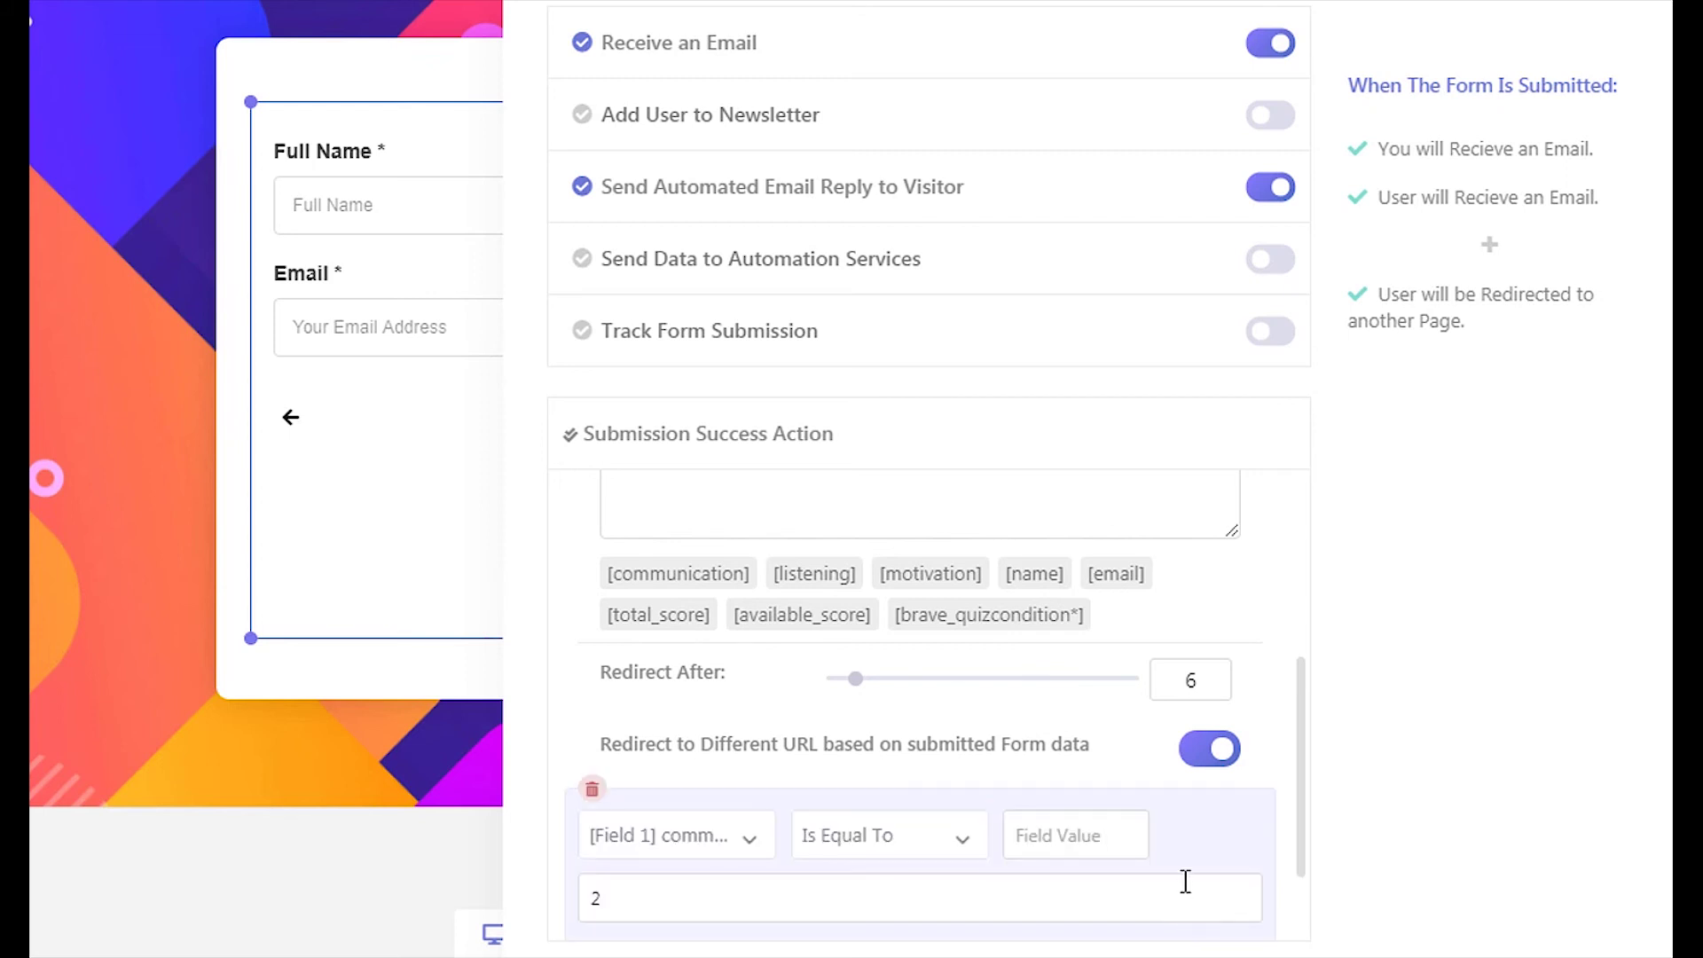
{"action": "scroll", "coordinate": [1183, 883], "scroll_direction": "down", "scroll_amount": 1}
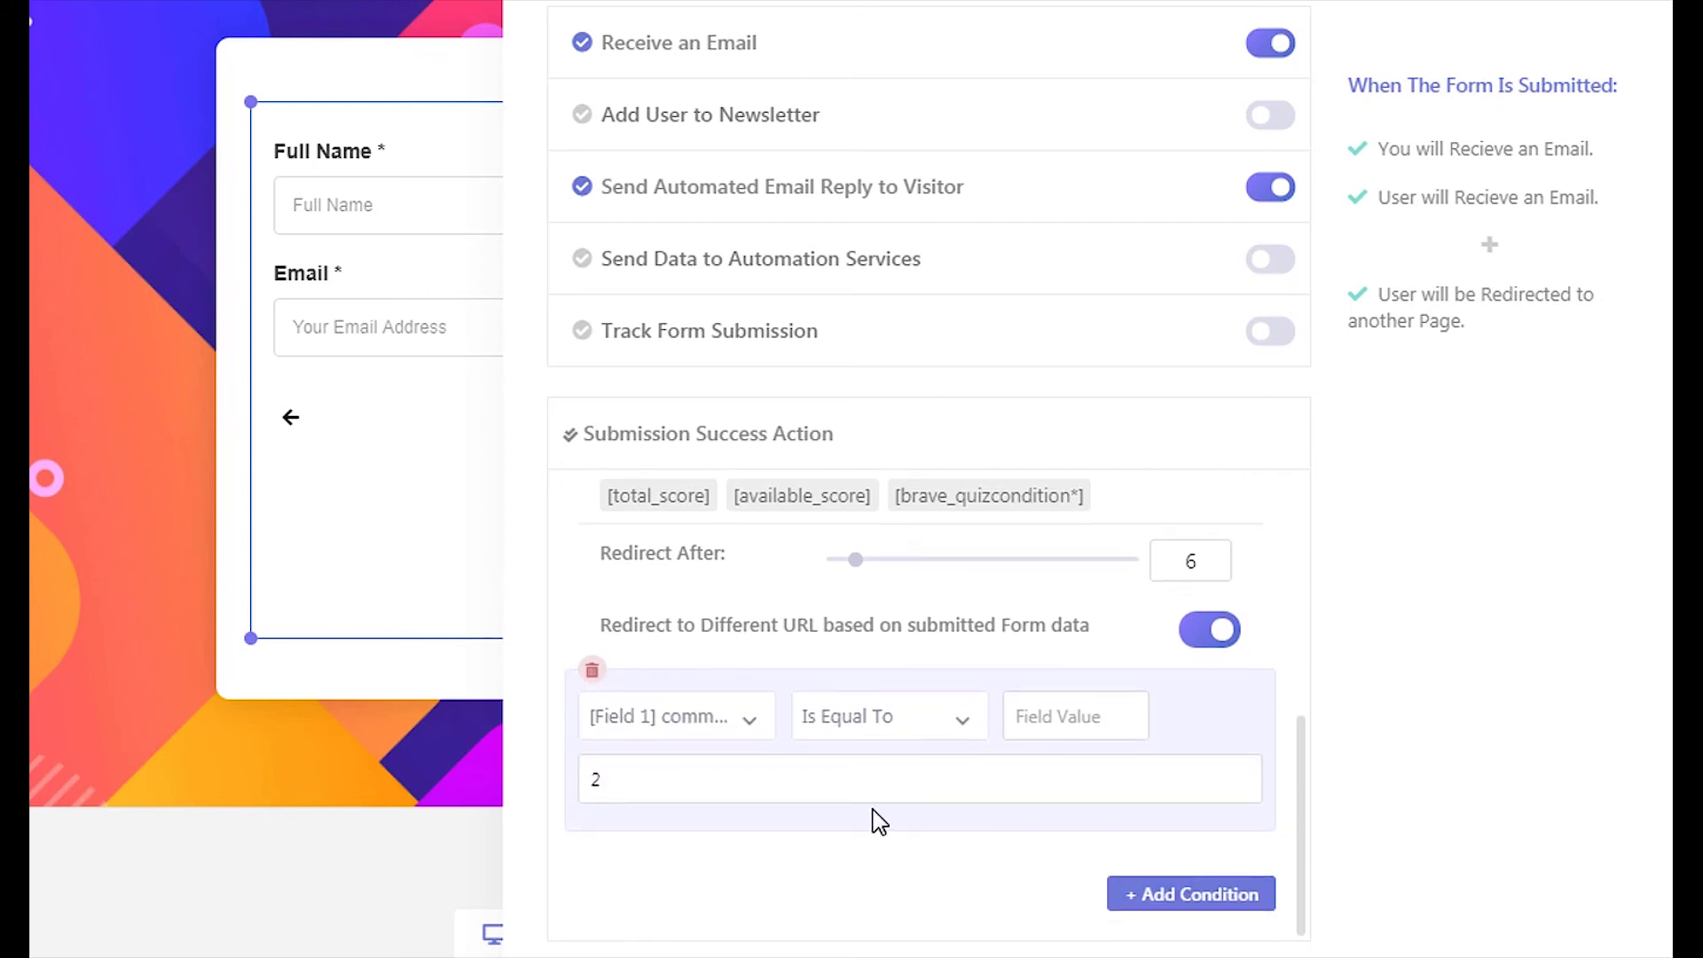
{"action": "left_click", "coordinate": [751, 725]}
{"action": "scroll", "coordinate": [716, 820], "scroll_direction": "down", "scroll_amount": 1}
{"action": "scroll", "coordinate": [709, 843], "scroll_direction": "down", "scroll_amount": 1}
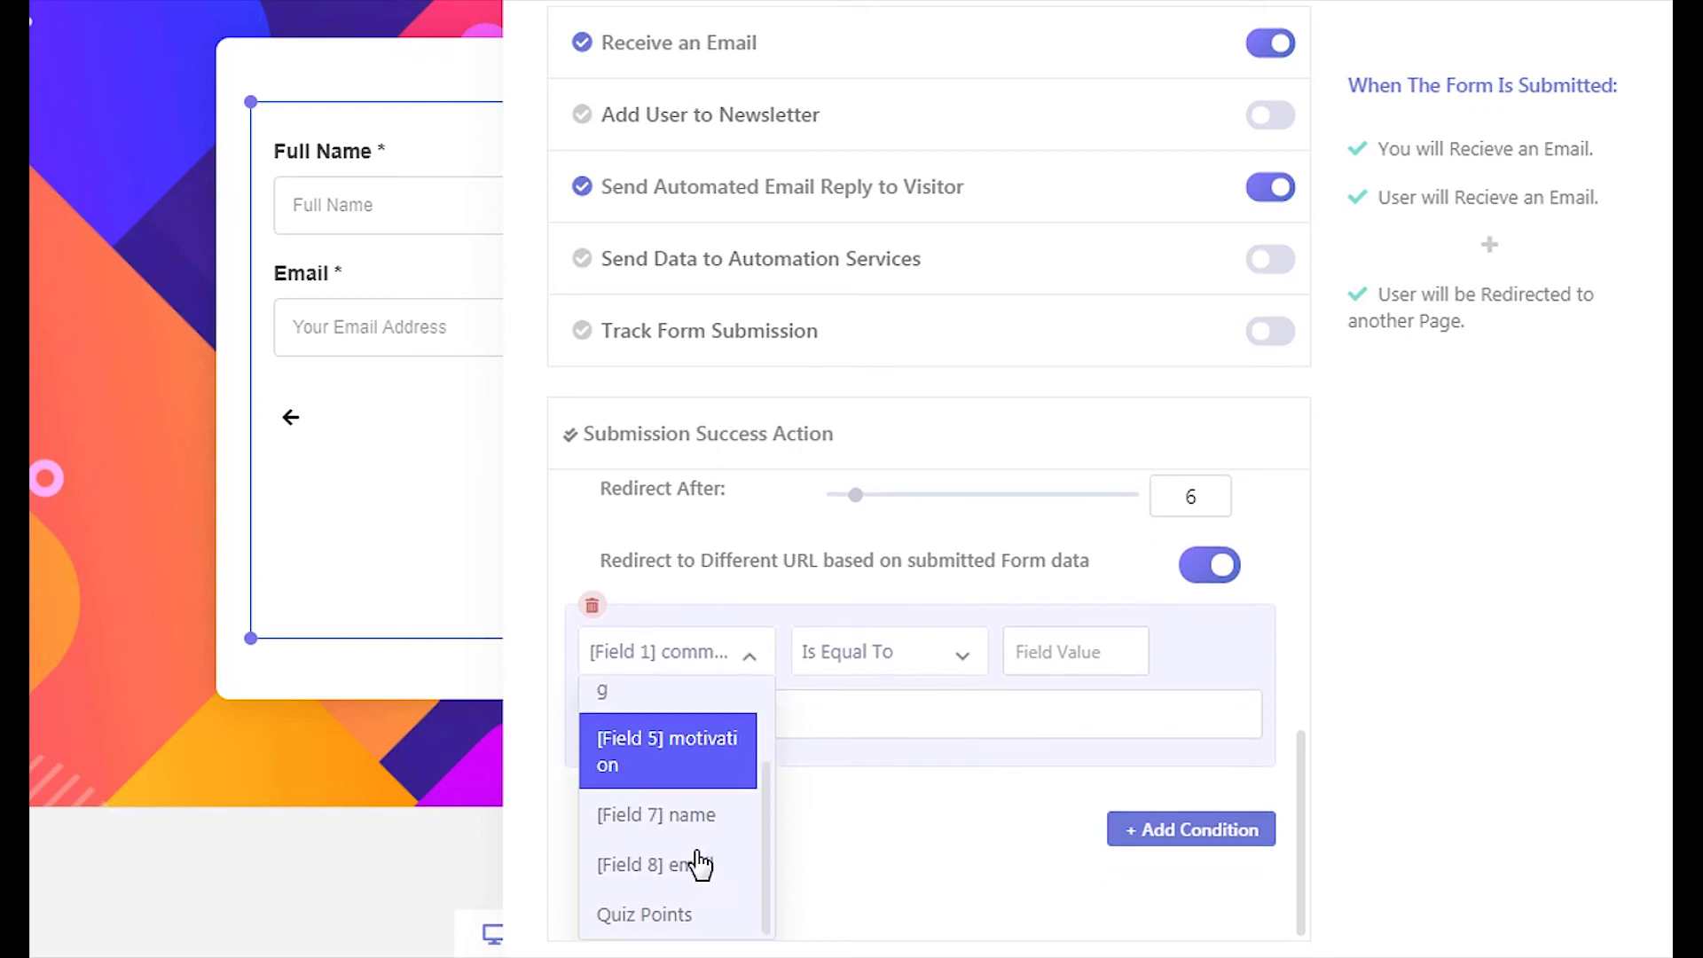
{"action": "left_click", "coordinate": [684, 924]}
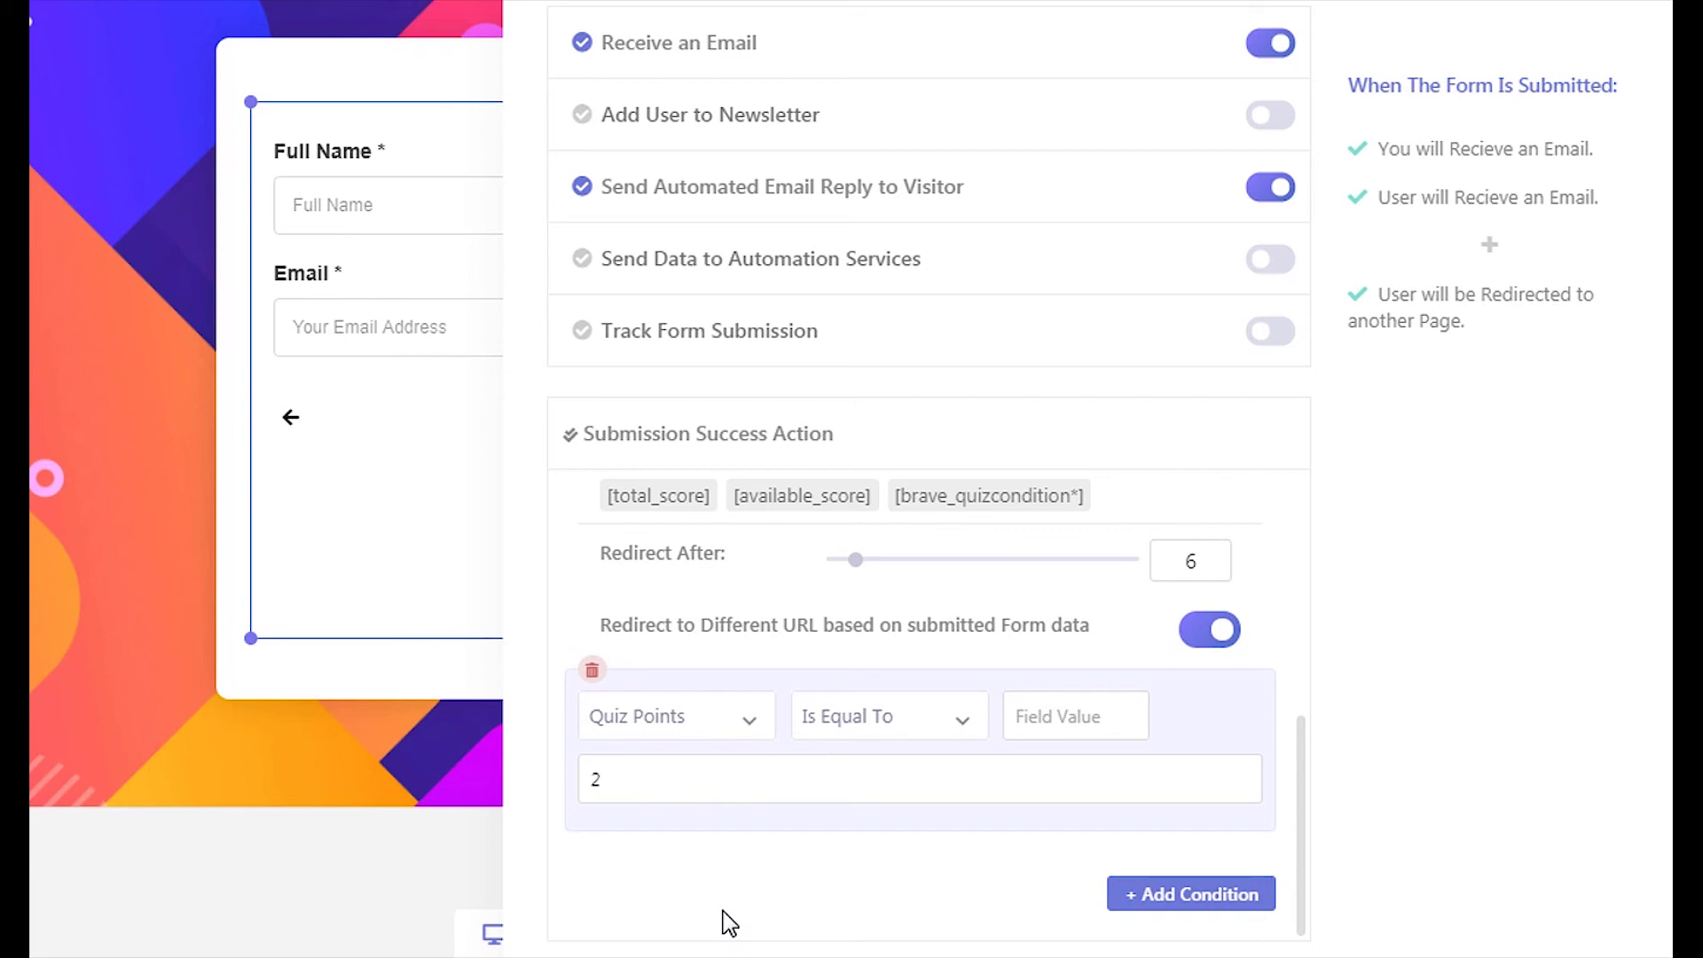
{"action": "left_click", "coordinate": [890, 742]}
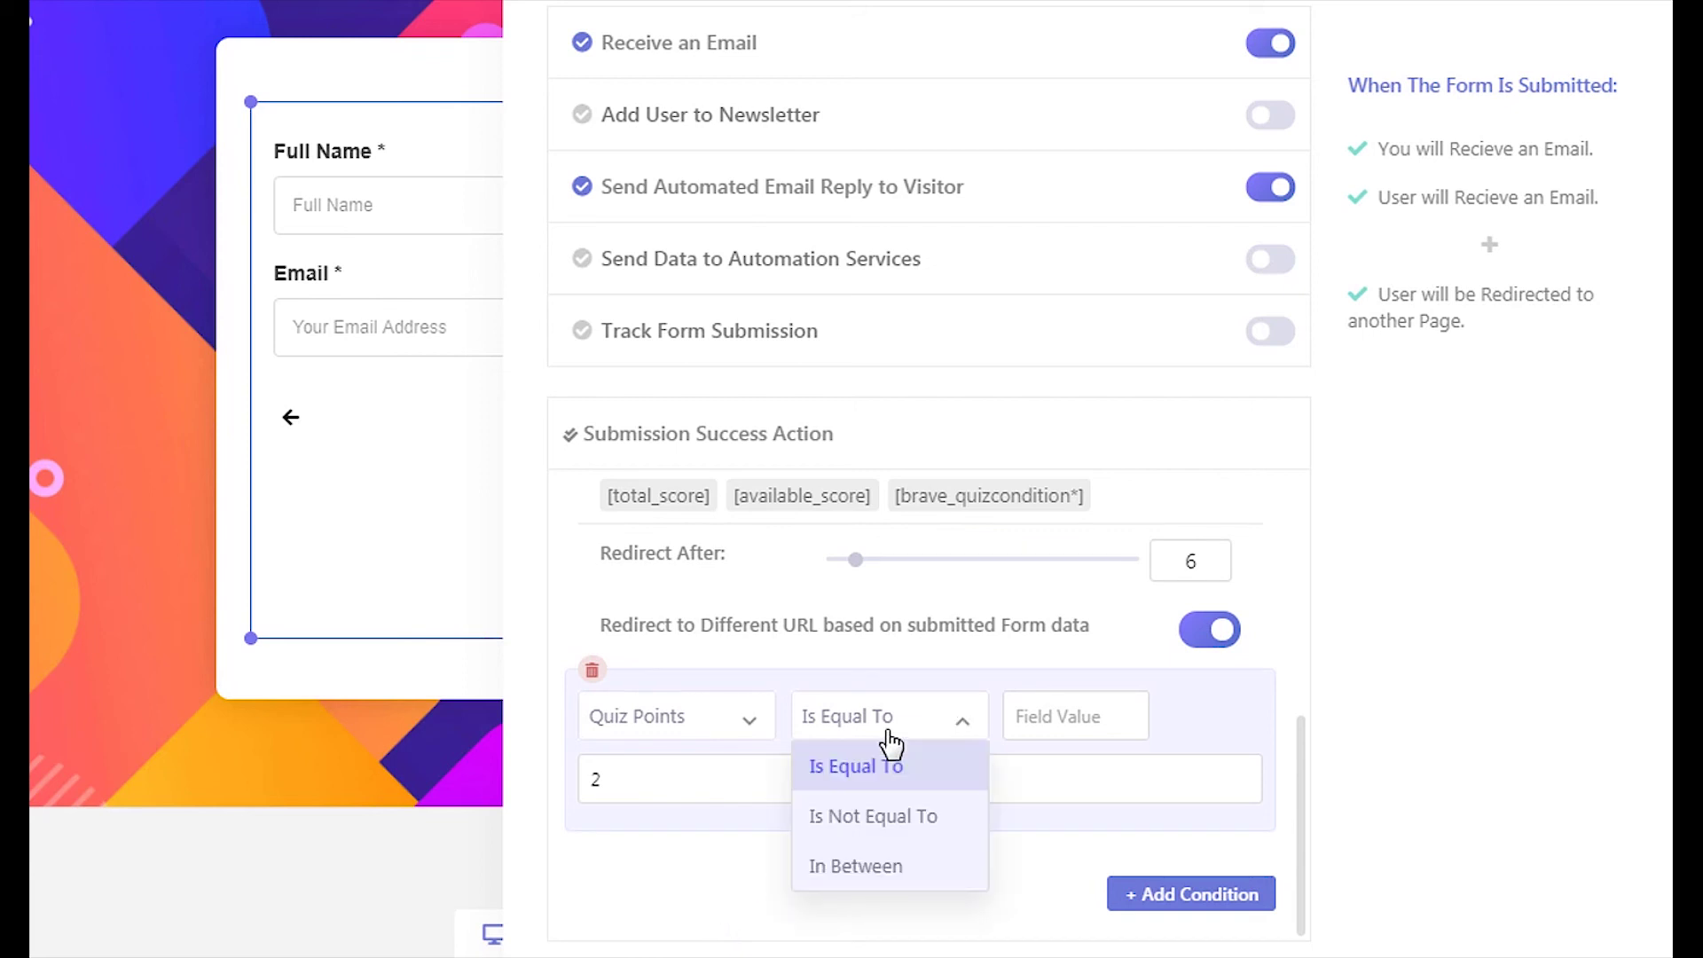
{"action": "left_click", "coordinate": [887, 867]}
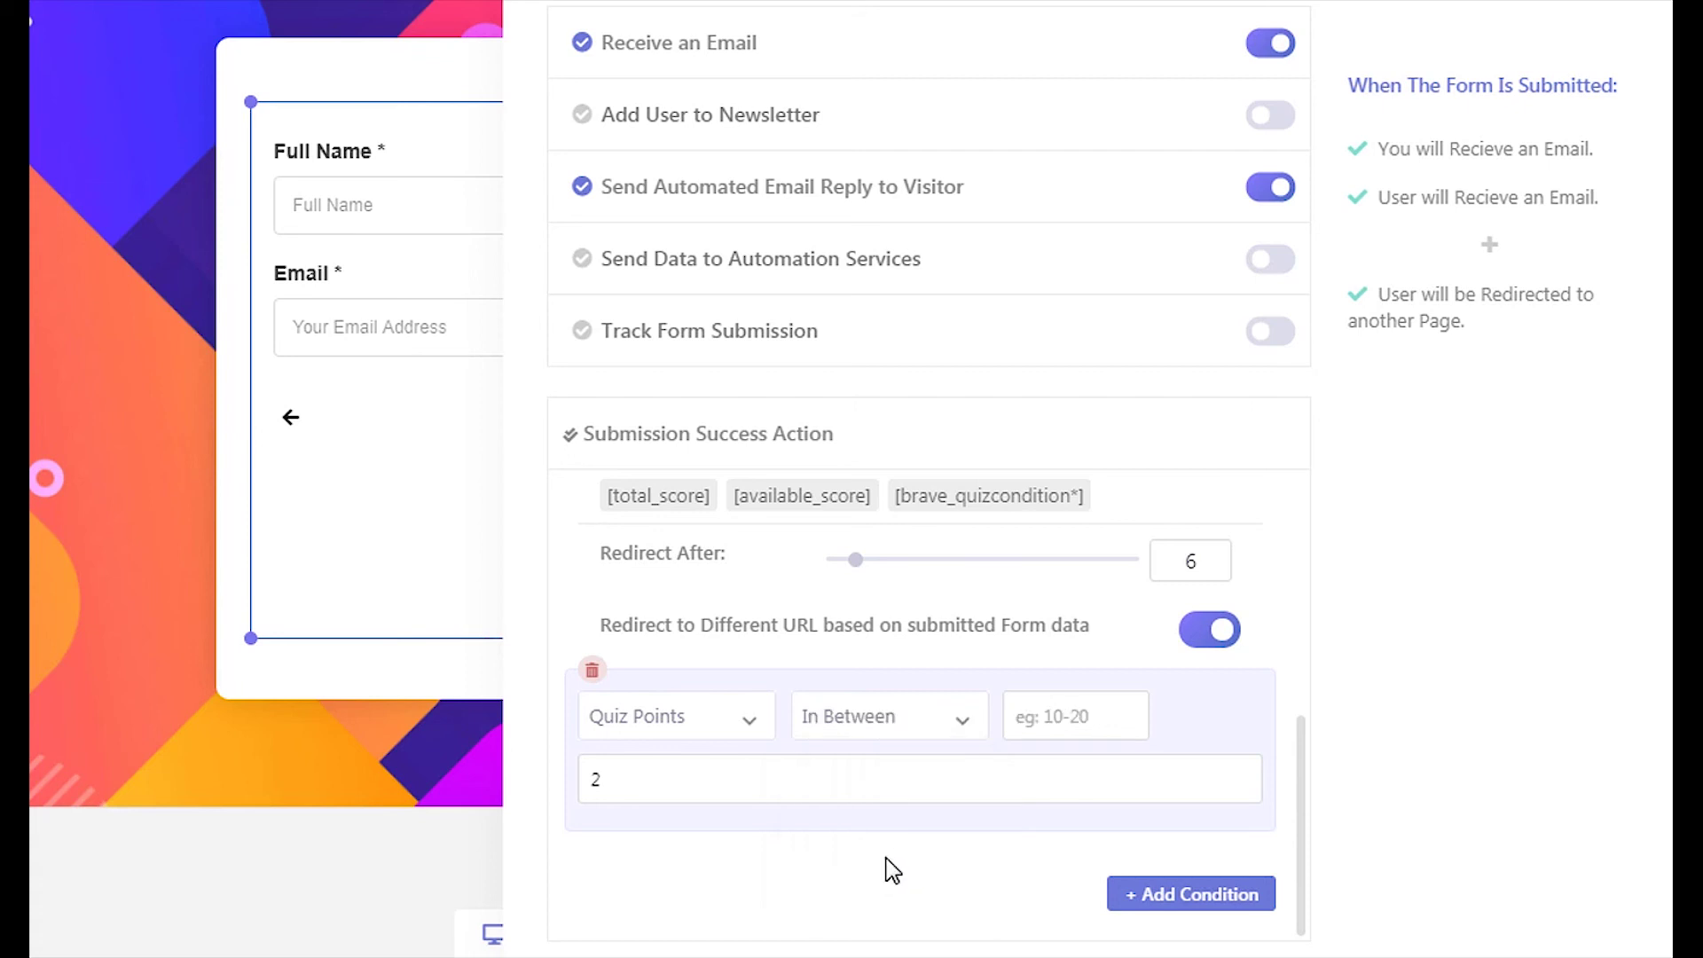
{"action": "left_click", "coordinate": [1029, 719]}
{"action": "type", "text": "10-20"}
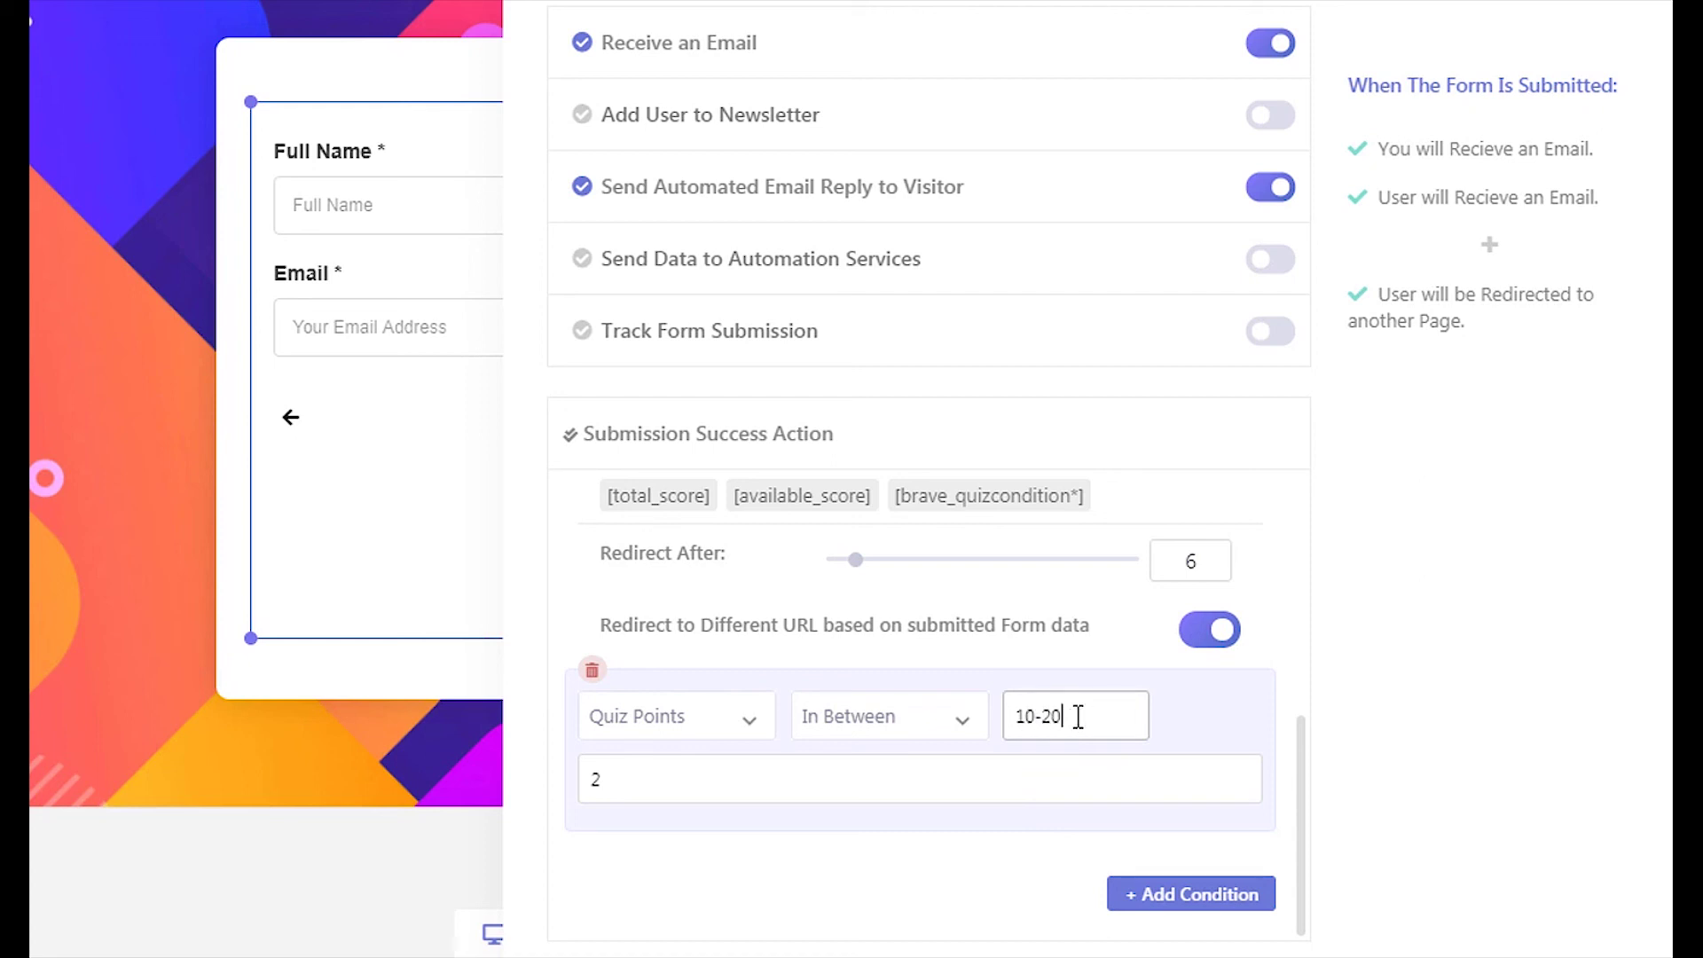
{"action": "left_click", "coordinate": [679, 776]}
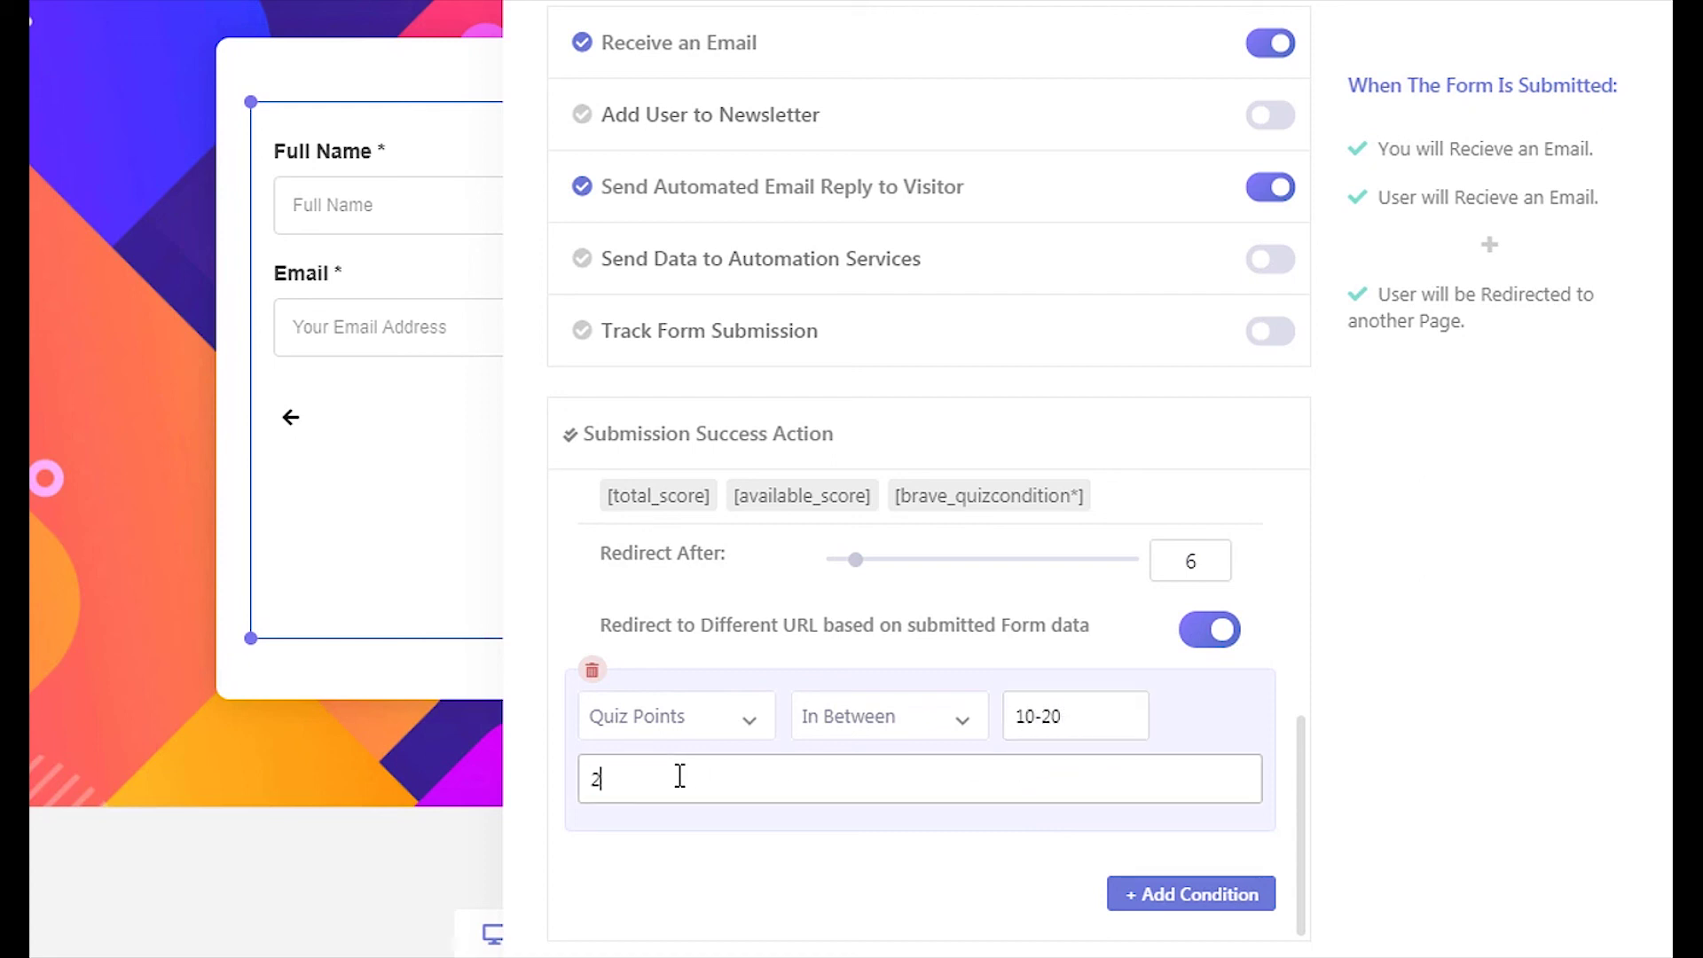
{"action": "key", "text": "BackSpace"}
{"action": "type", "text": "https://mywebsite.com/page_url_if_score_is_10-20"}
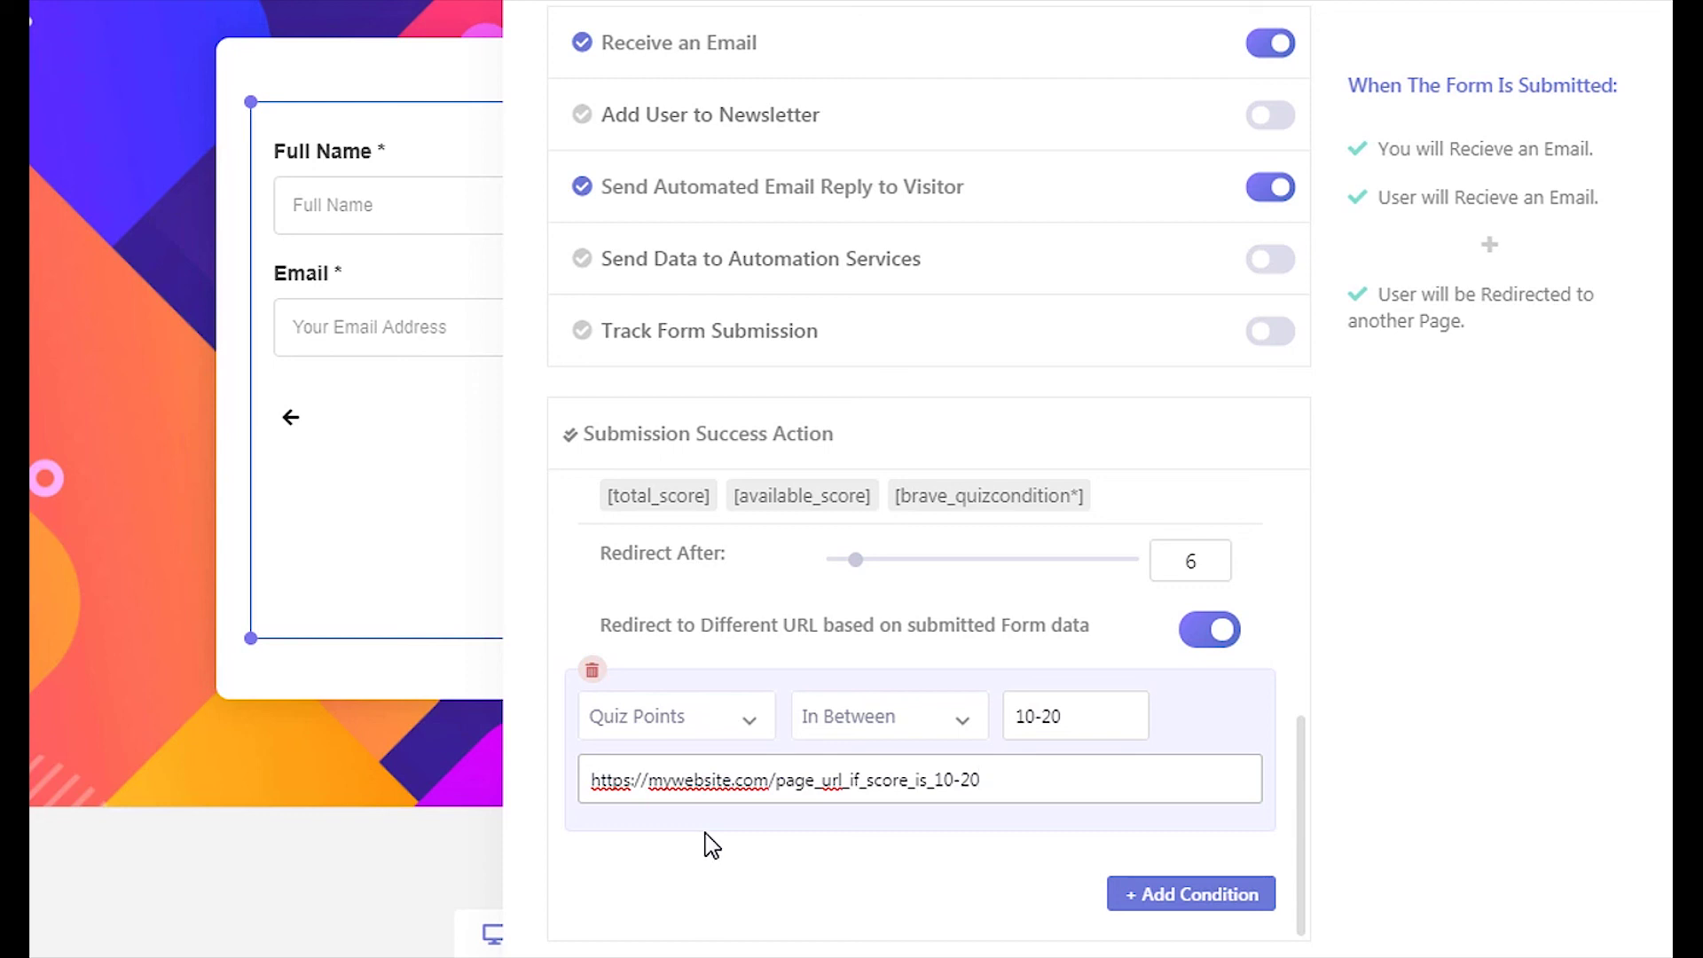
Add a second redirect condition sending Quiz Points In Between 21-30 to its pasted URL
{"action": "left_click", "coordinate": [1144, 896]}
{"action": "scroll", "coordinate": [1147, 920], "scroll_direction": "down", "scroll_amount": 2}
{"action": "left_click", "coordinate": [753, 723]}
{"action": "scroll", "coordinate": [674, 887], "scroll_direction": "down", "scroll_amount": 3}
{"action": "left_click", "coordinate": [666, 913]}
{"action": "left_click", "coordinate": [888, 717]}
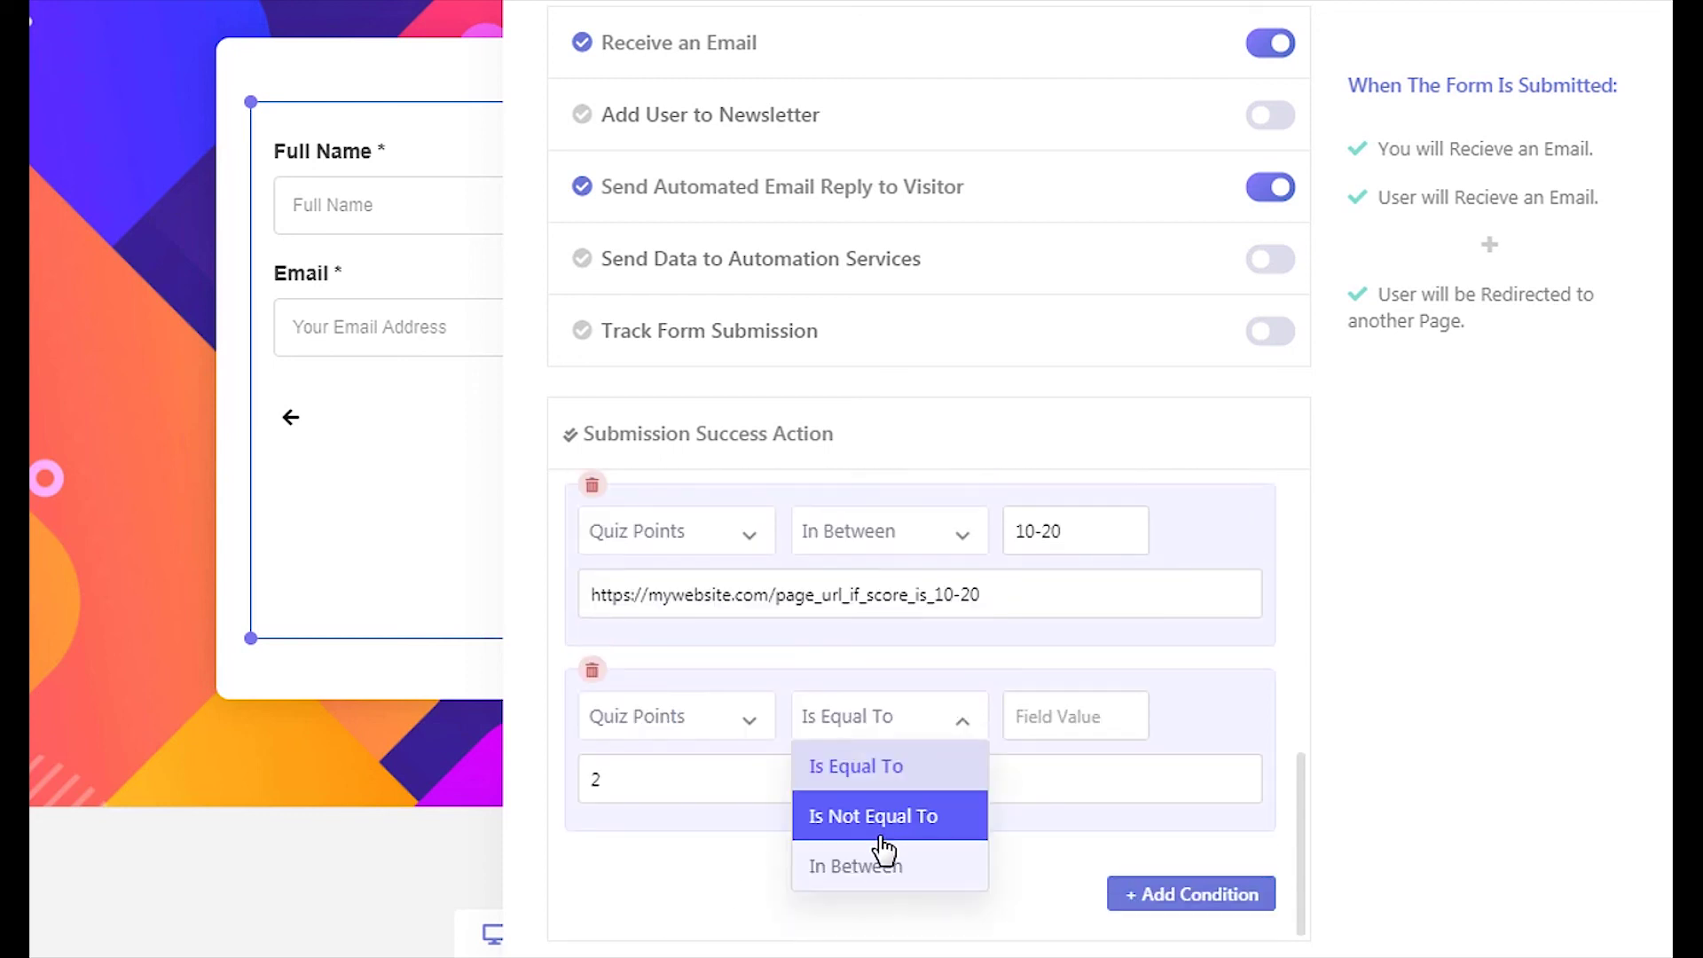
{"action": "left_click", "coordinate": [865, 867]}
{"action": "left_click", "coordinate": [1078, 729]}
{"action": "type", "text": "21-30"}
{"action": "left_click", "coordinate": [658, 780]}
{"action": "key", "text": "ctrl+a"}
{"action": "type", "text": "https://mywebsite.com/page_url_if_score_is_21-30"}
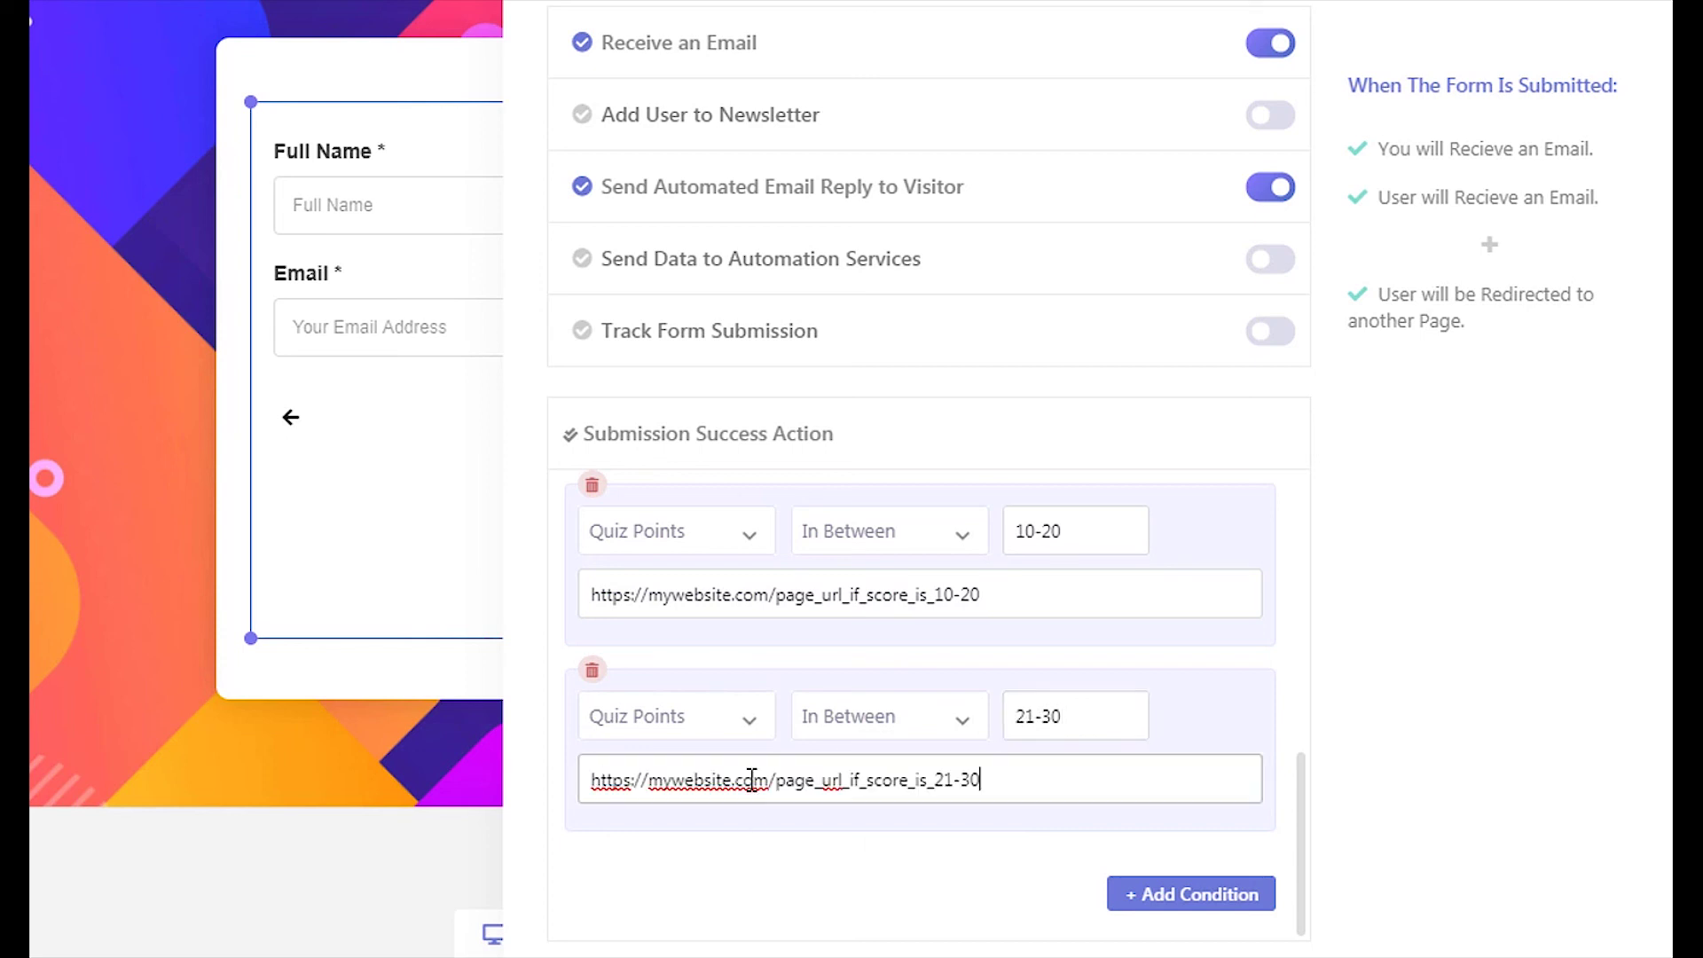
Add a third redirect condition sending Quiz Points In Between 21-40 to its pasted URL
{"action": "left_click", "coordinate": [1154, 894]}
{"action": "scroll", "coordinate": [1067, 865], "scroll_direction": "down", "scroll_amount": 2}
{"action": "left_click", "coordinate": [674, 717]}
{"action": "scroll", "coordinate": [674, 851], "scroll_direction": "down", "scroll_amount": 3}
{"action": "left_click", "coordinate": [665, 913]}
{"action": "left_click", "coordinate": [887, 717]}
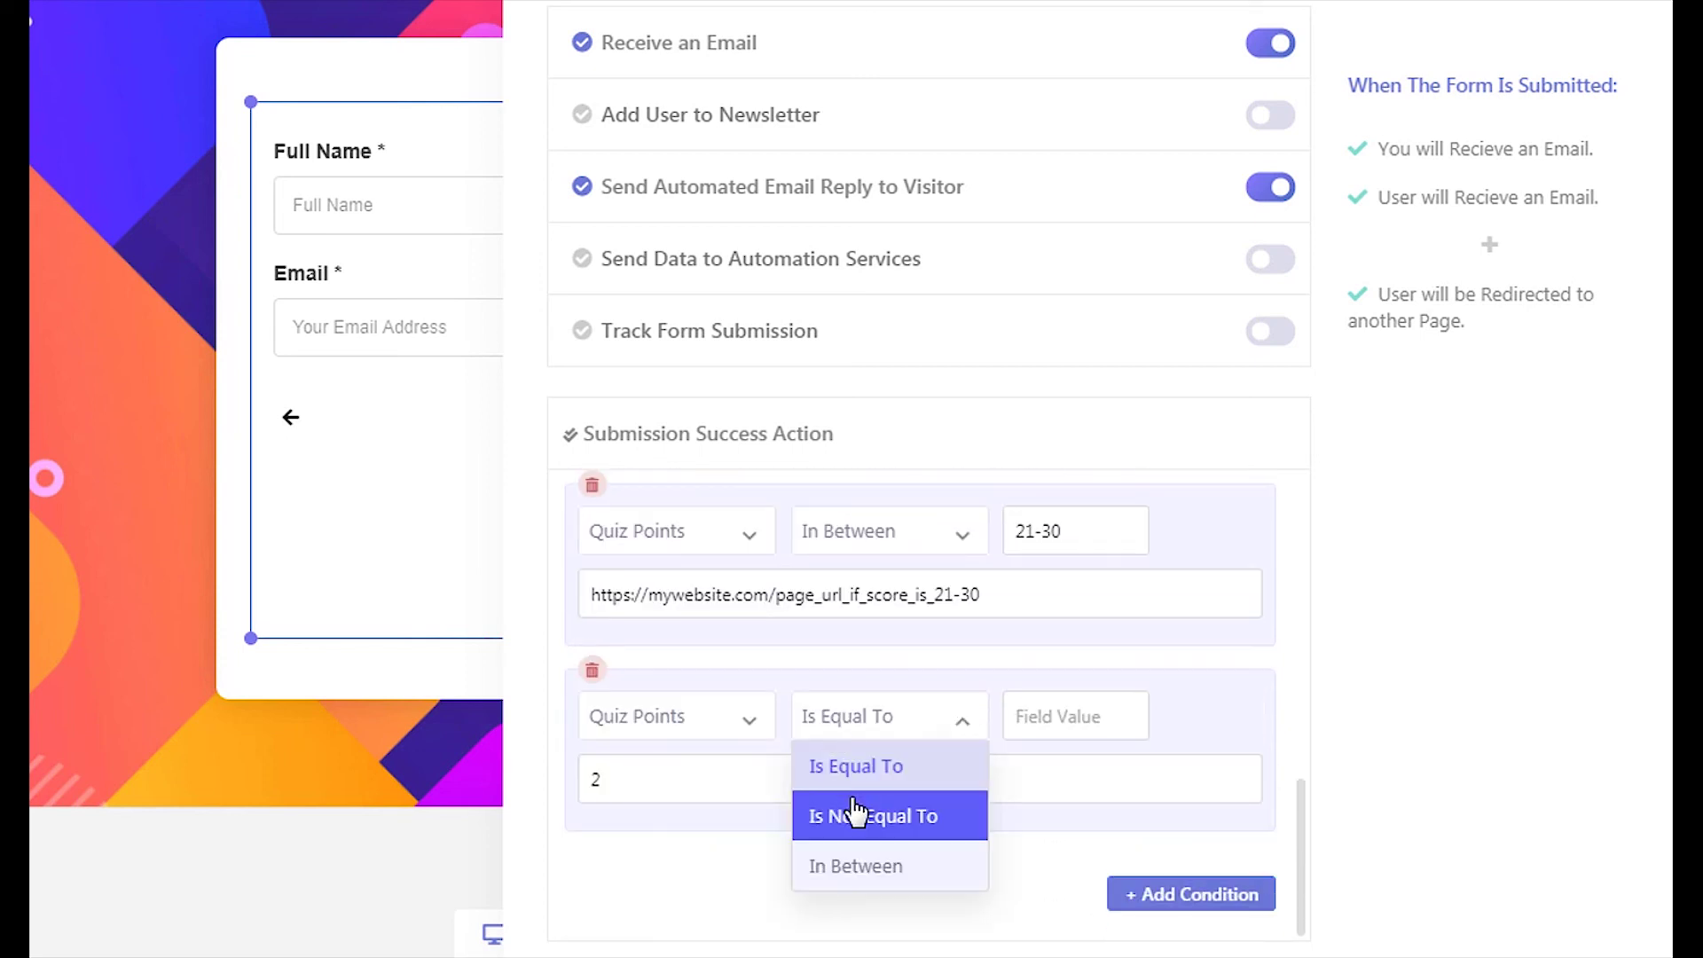
{"action": "left_click", "coordinate": [867, 865]}
{"action": "left_click", "coordinate": [1033, 721]}
{"action": "type", "text": "21-40"}
{"action": "left_click", "coordinate": [760, 781]}
{"action": "key", "text": "ctrl+a"}
{"action": "key", "text": "BackSpace"}
{"action": "type", "text": "https://mywebsite.com/page_url_if_score_is_31-40"}
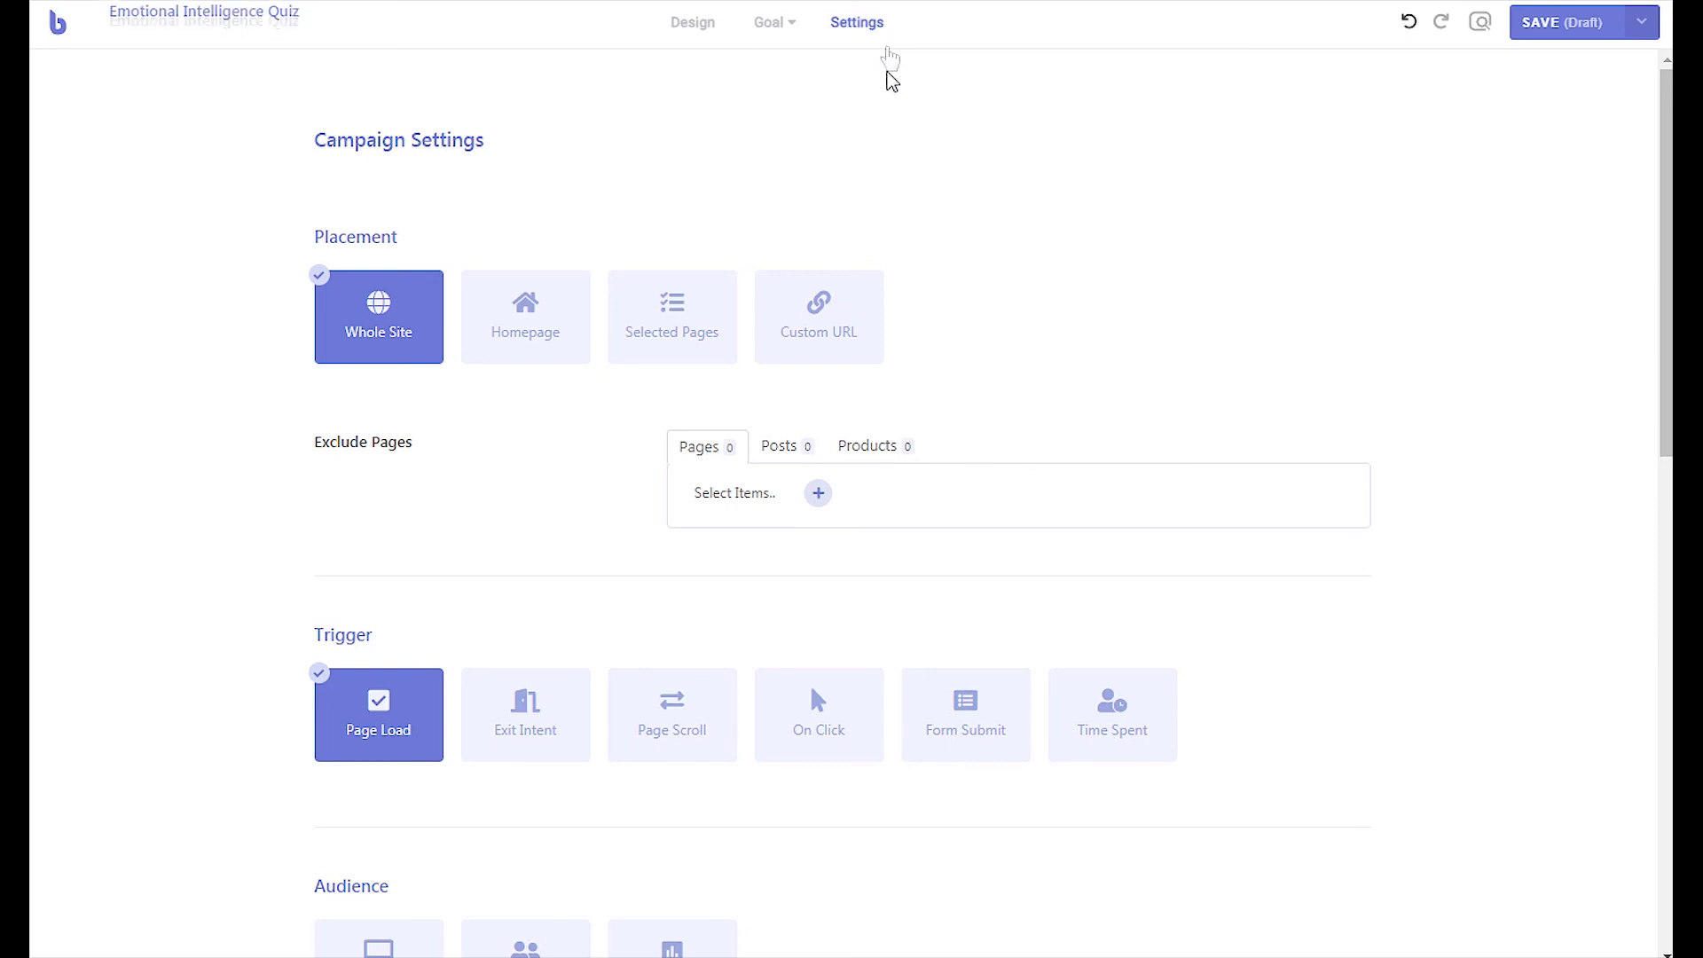
Enable Save Form Submissions in Database and publish the popup
{"action": "scroll", "coordinate": [890, 71], "scroll_direction": "down", "scroll_amount": 9}
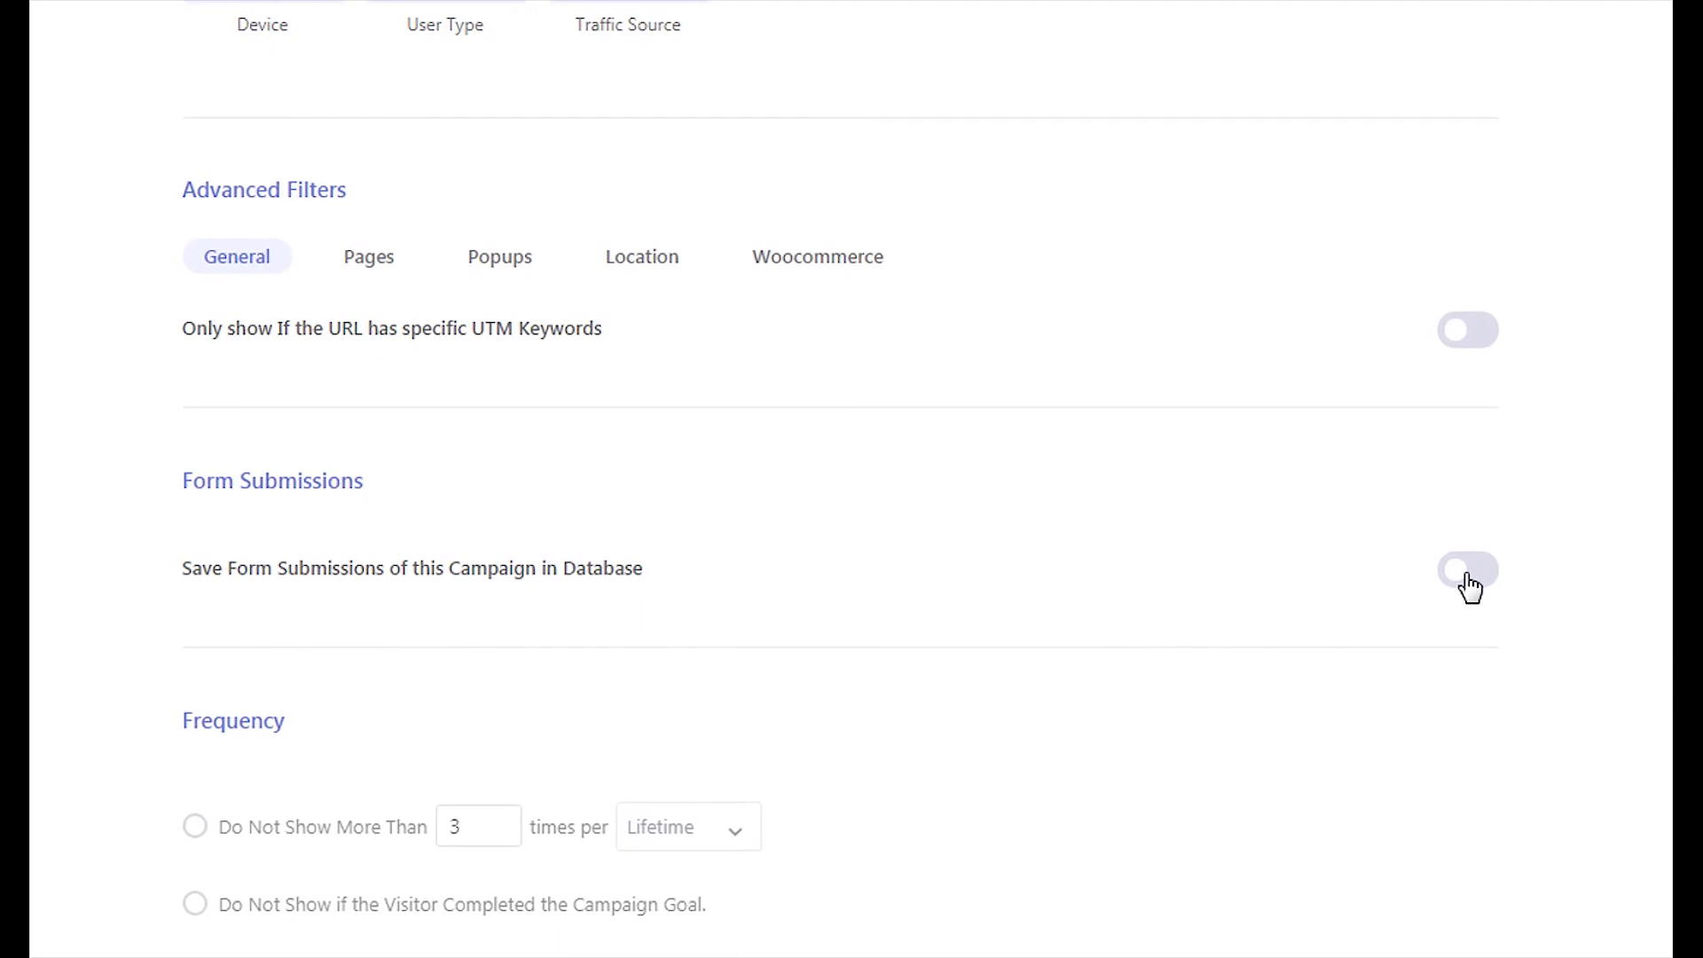
{"action": "left_click", "coordinate": [1468, 570]}
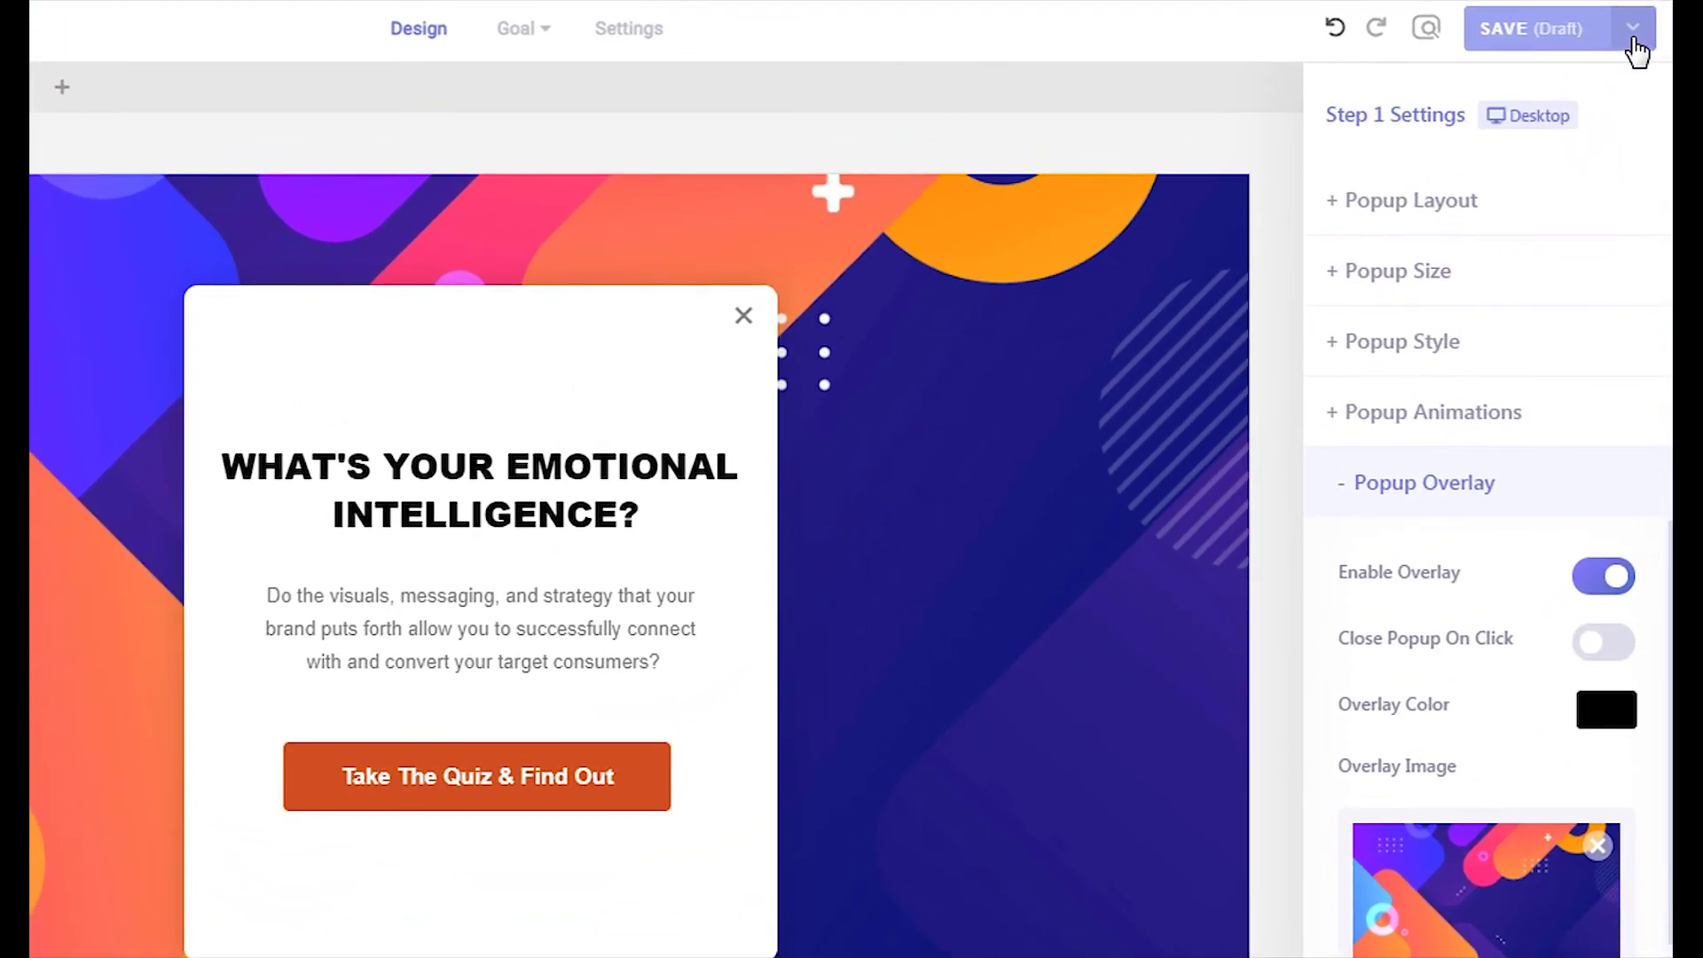
{"action": "left_click", "coordinate": [1633, 40]}
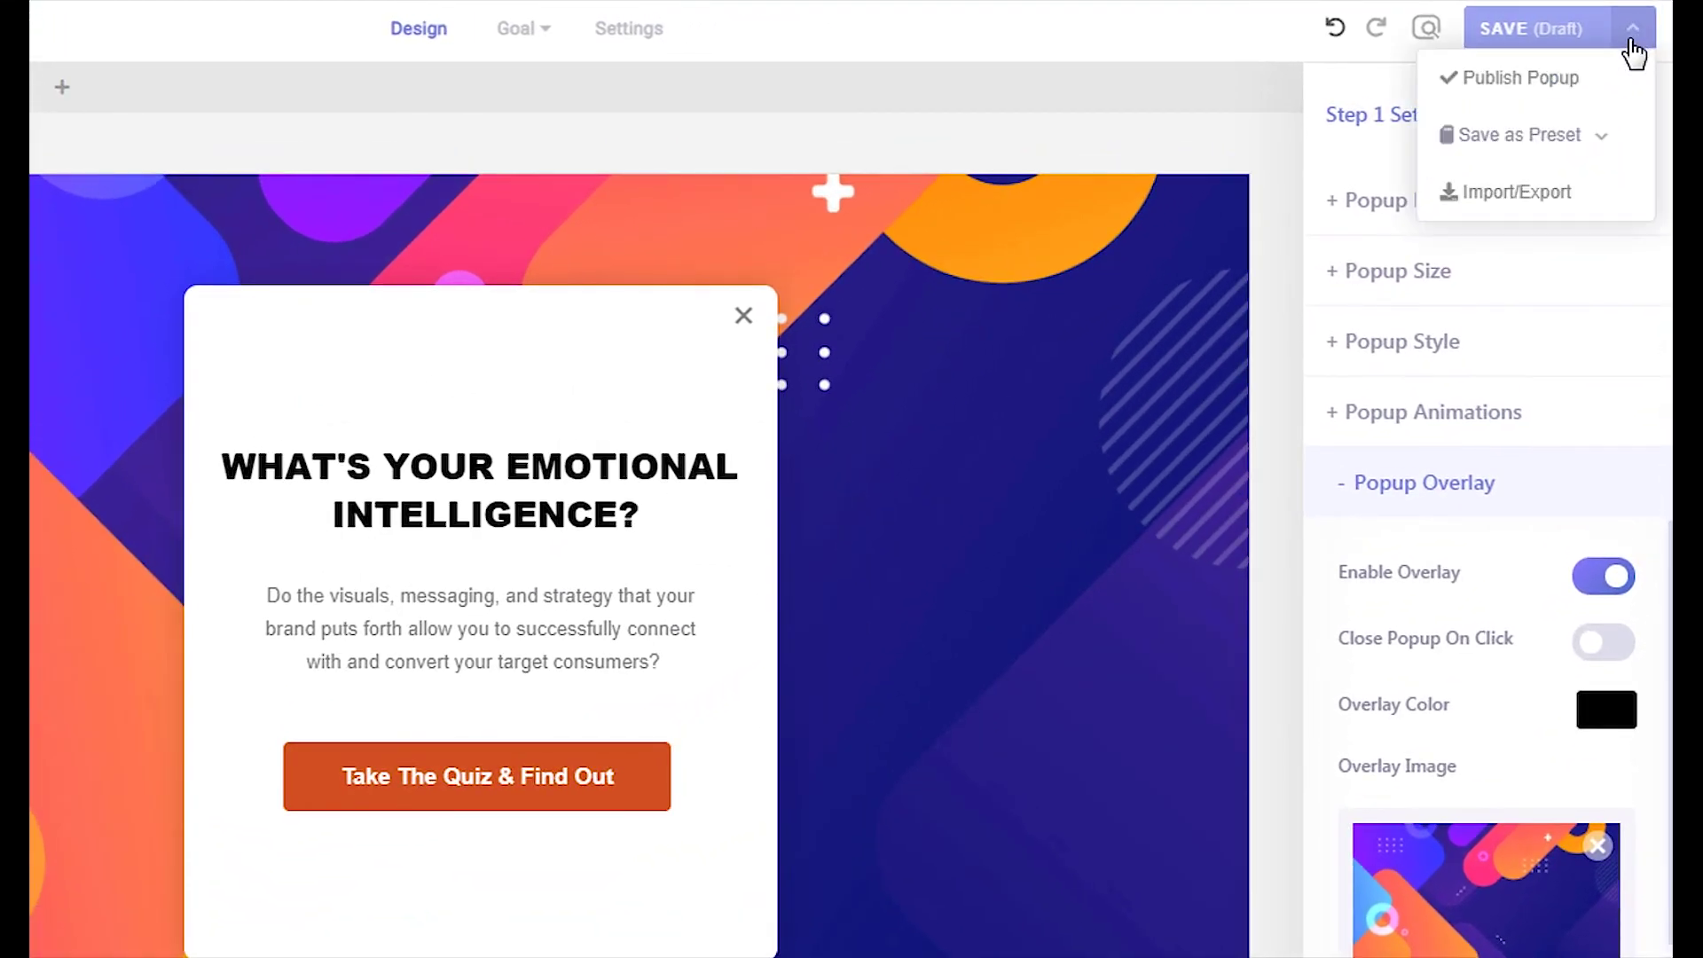
{"action": "left_click", "coordinate": [1578, 75]}
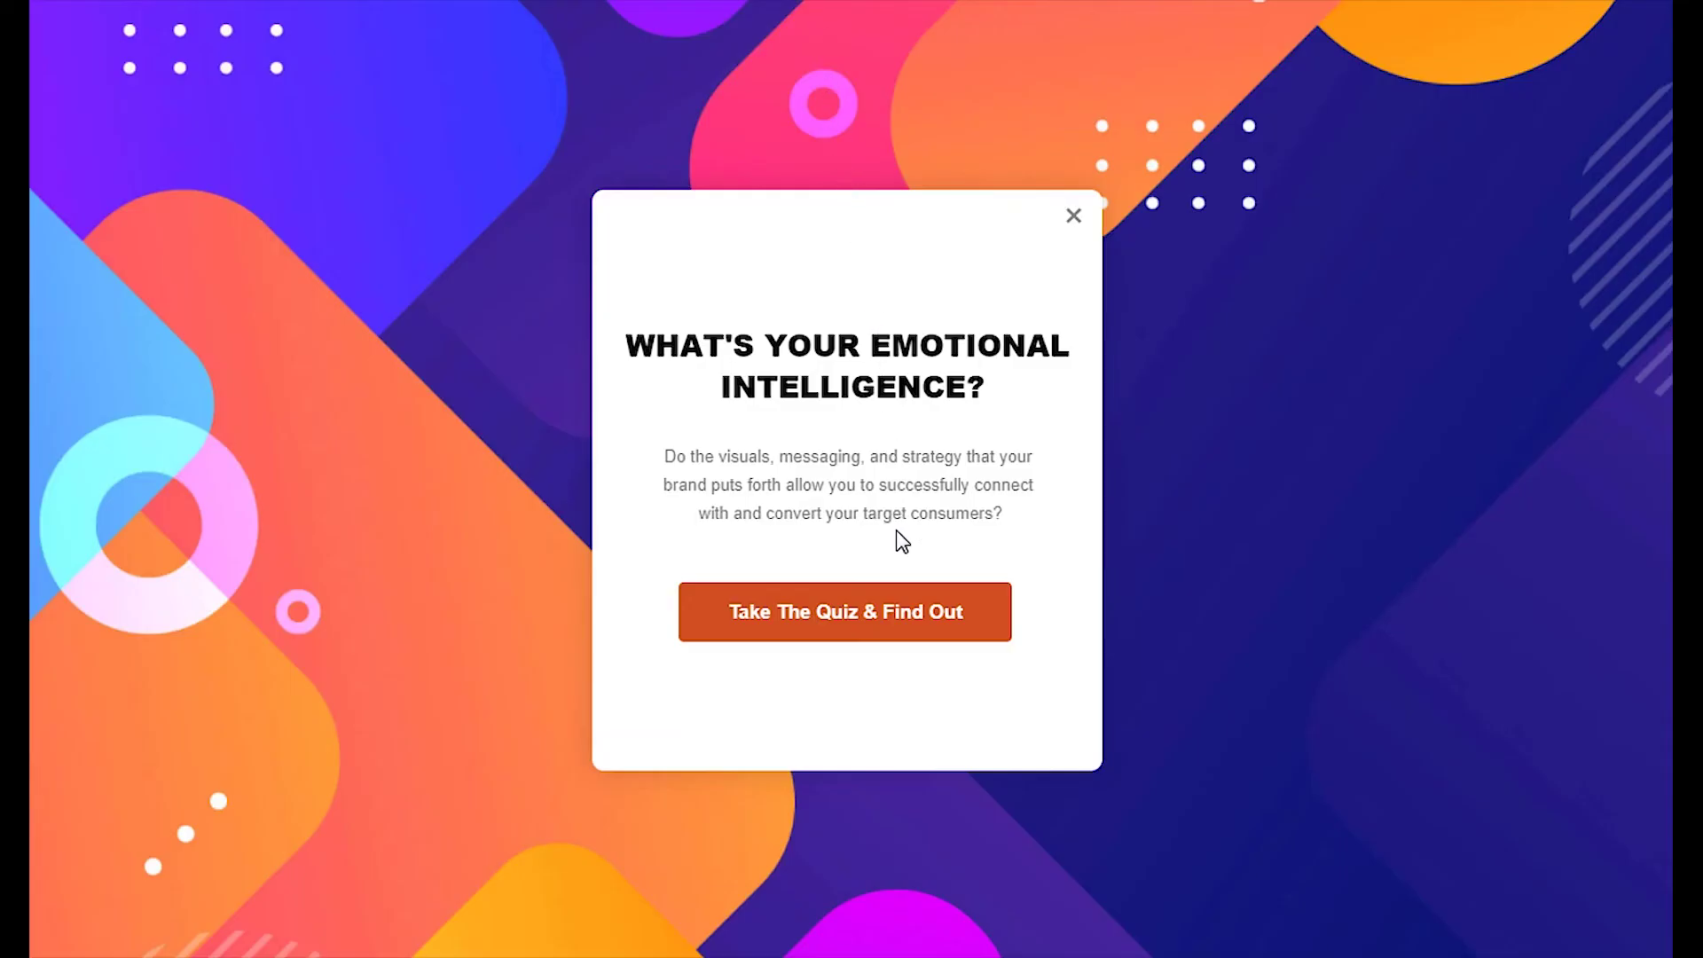
Start the quiz and answer Usually, Sometimes and Always to the three questions
{"action": "left_click", "coordinate": [907, 633]}
{"action": "left_click", "coordinate": [723, 380]}
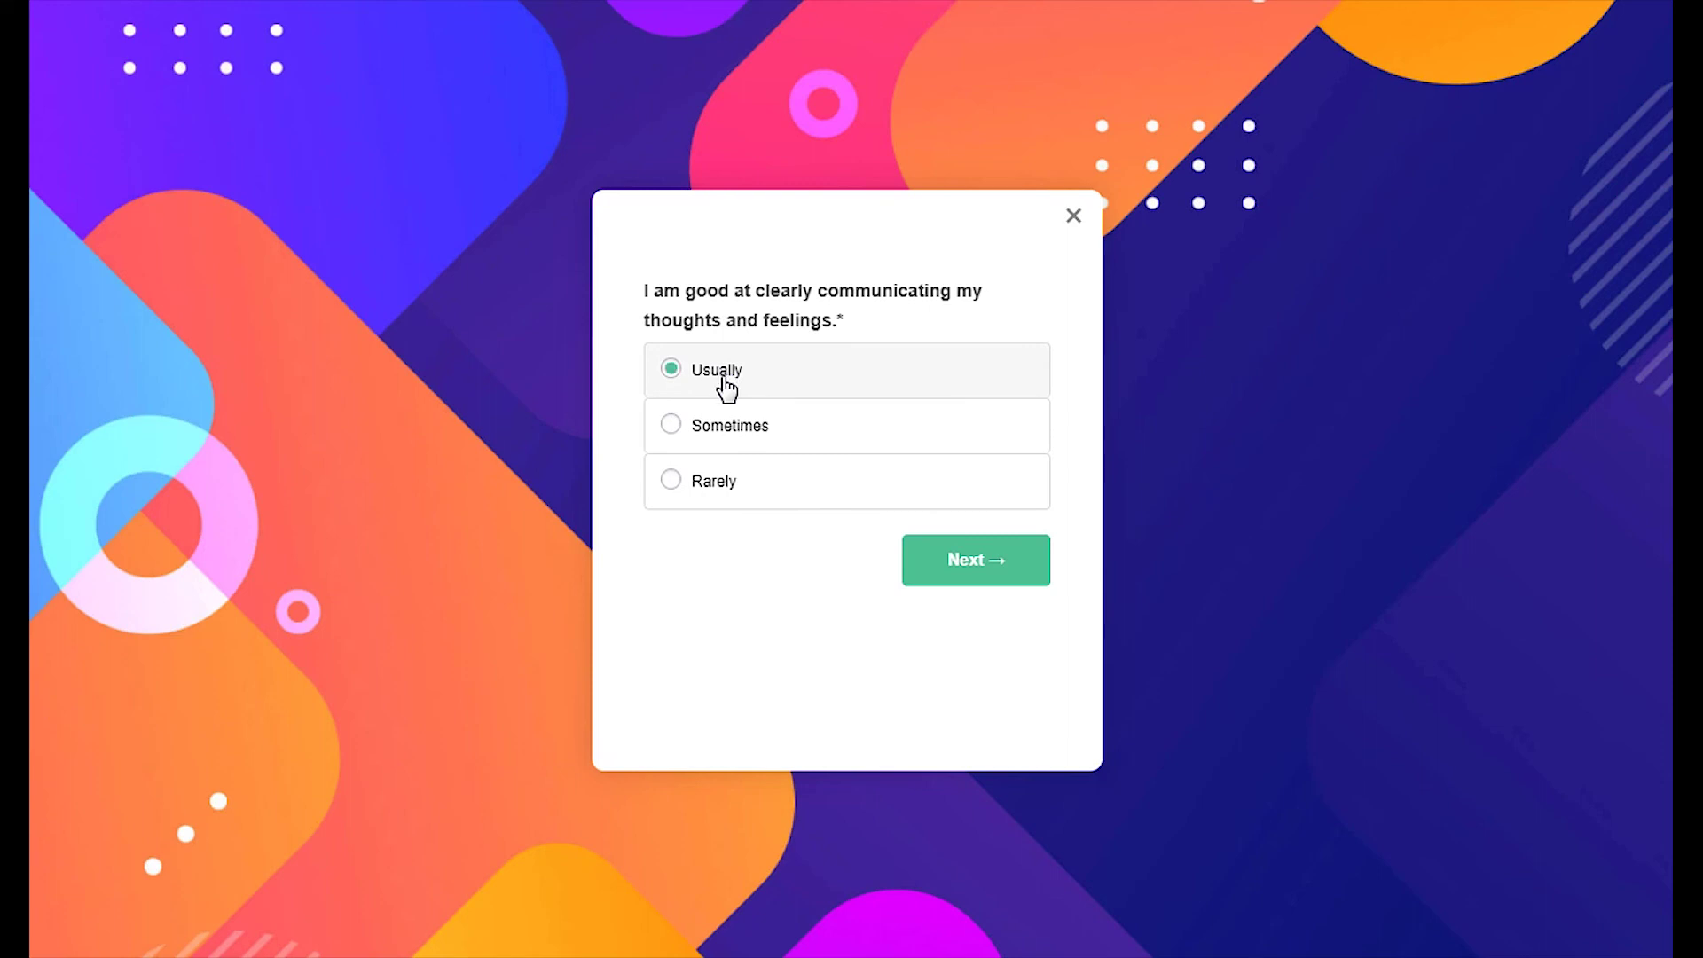
{"action": "left_click", "coordinate": [946, 572]}
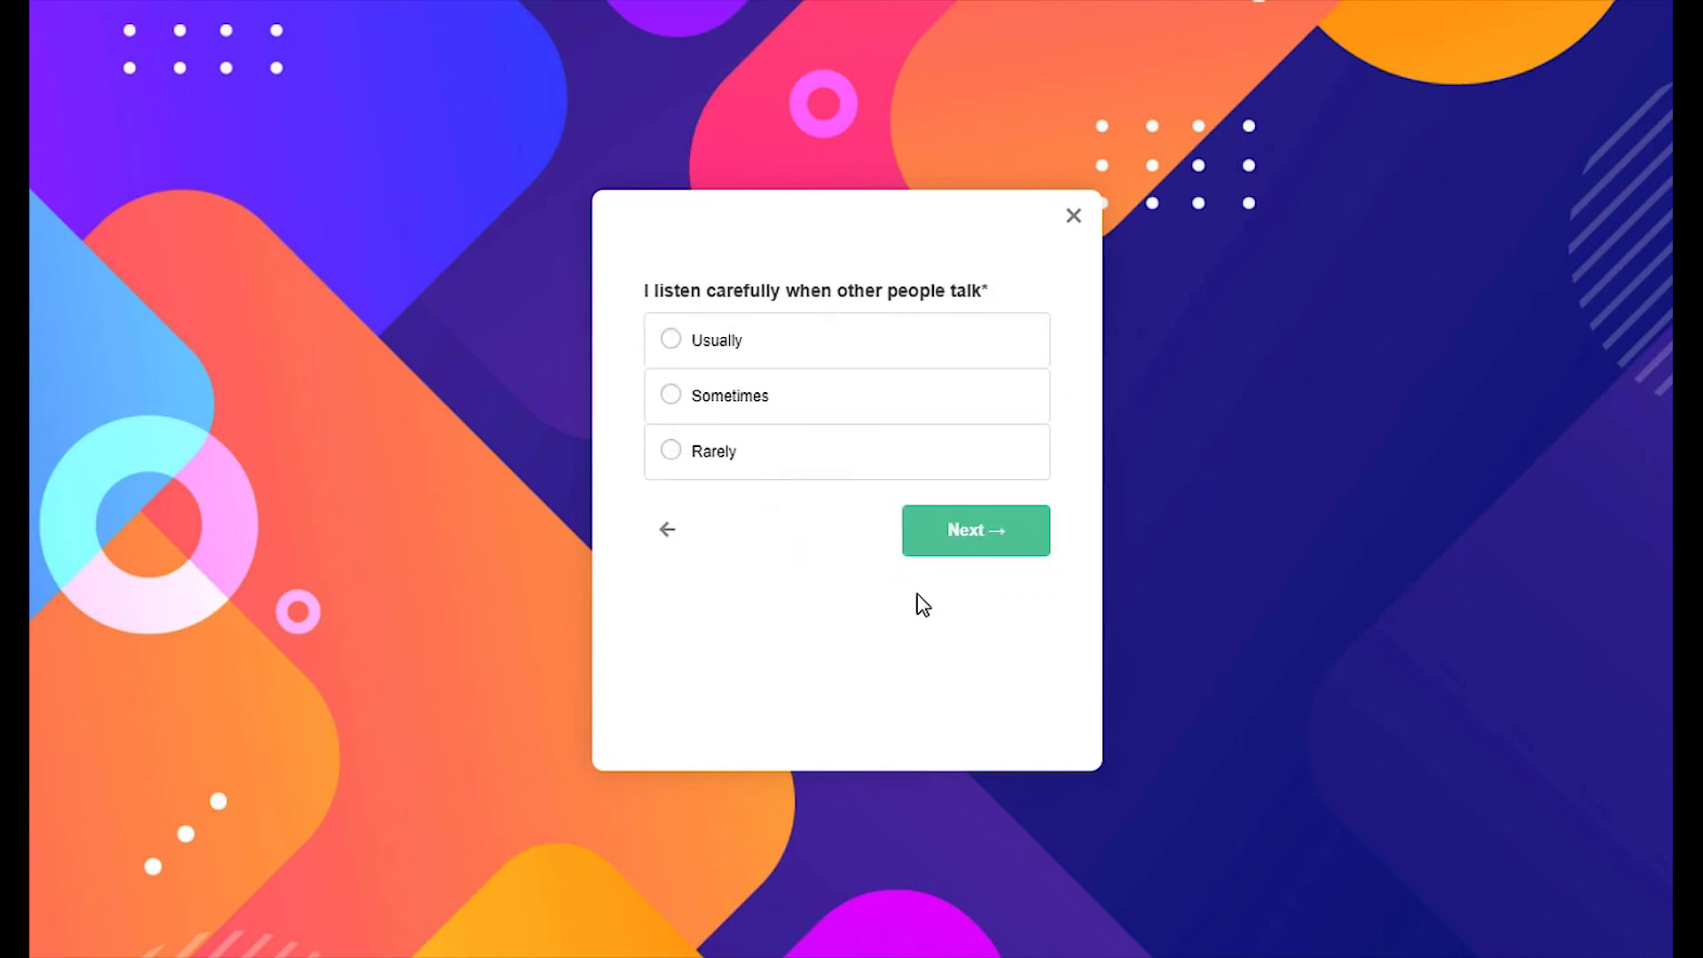
{"action": "left_click", "coordinate": [774, 401]}
{"action": "left_click", "coordinate": [974, 552]}
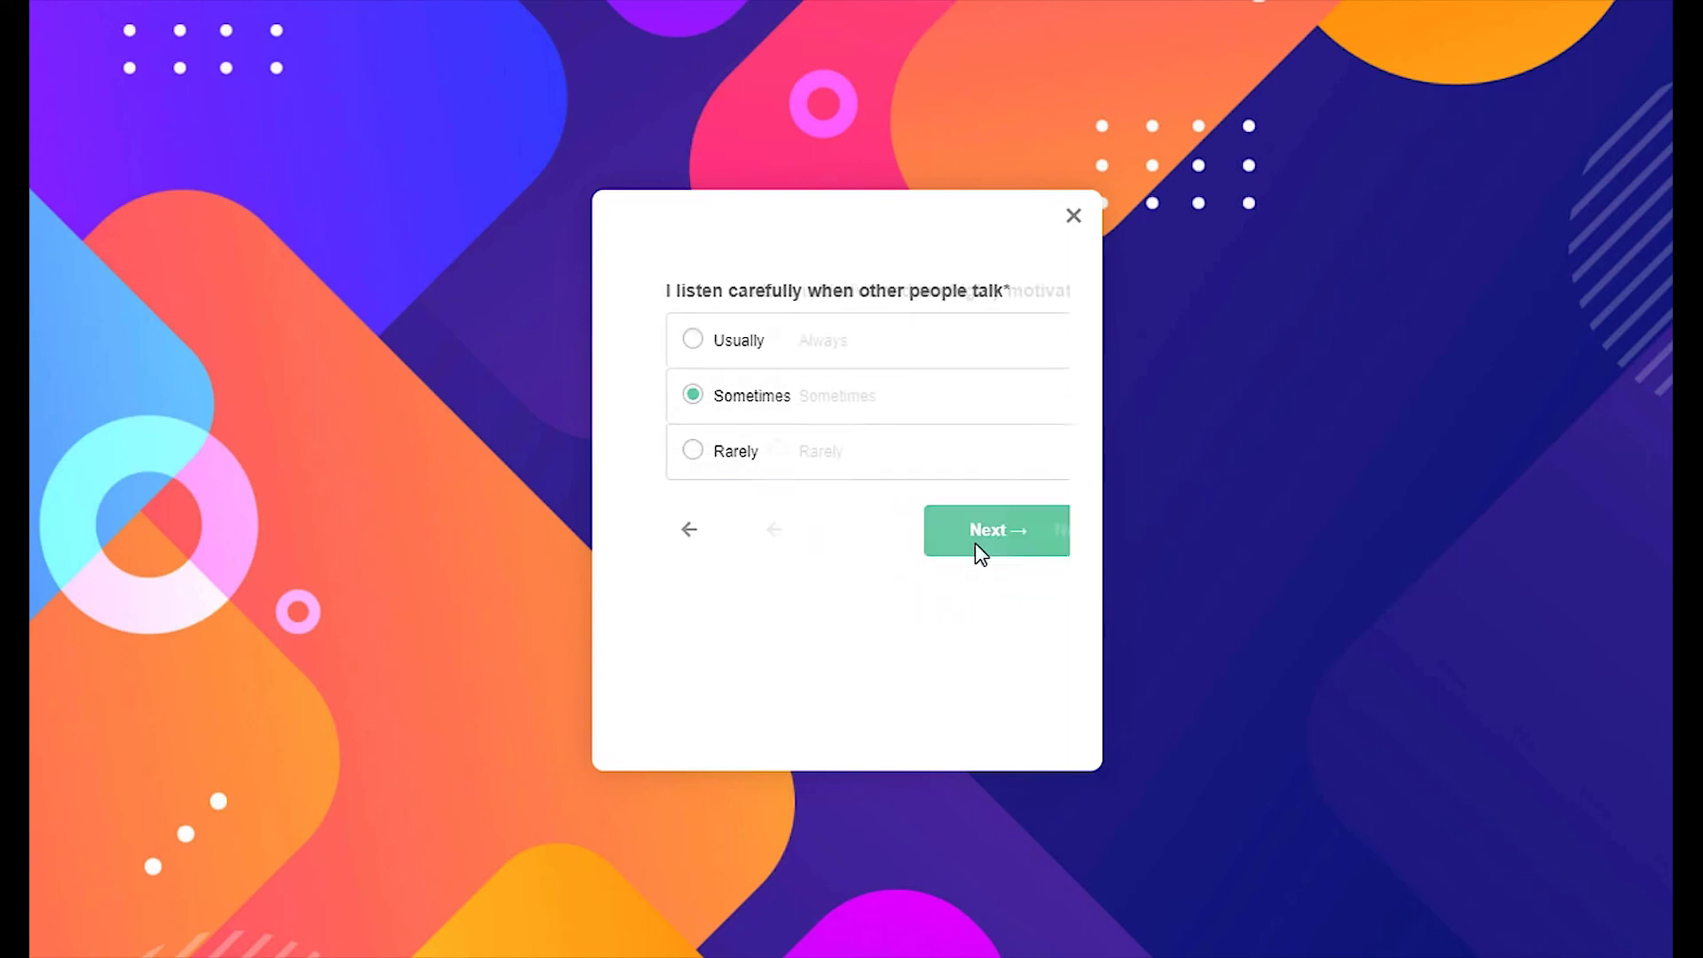
{"action": "left_click", "coordinate": [779, 360]}
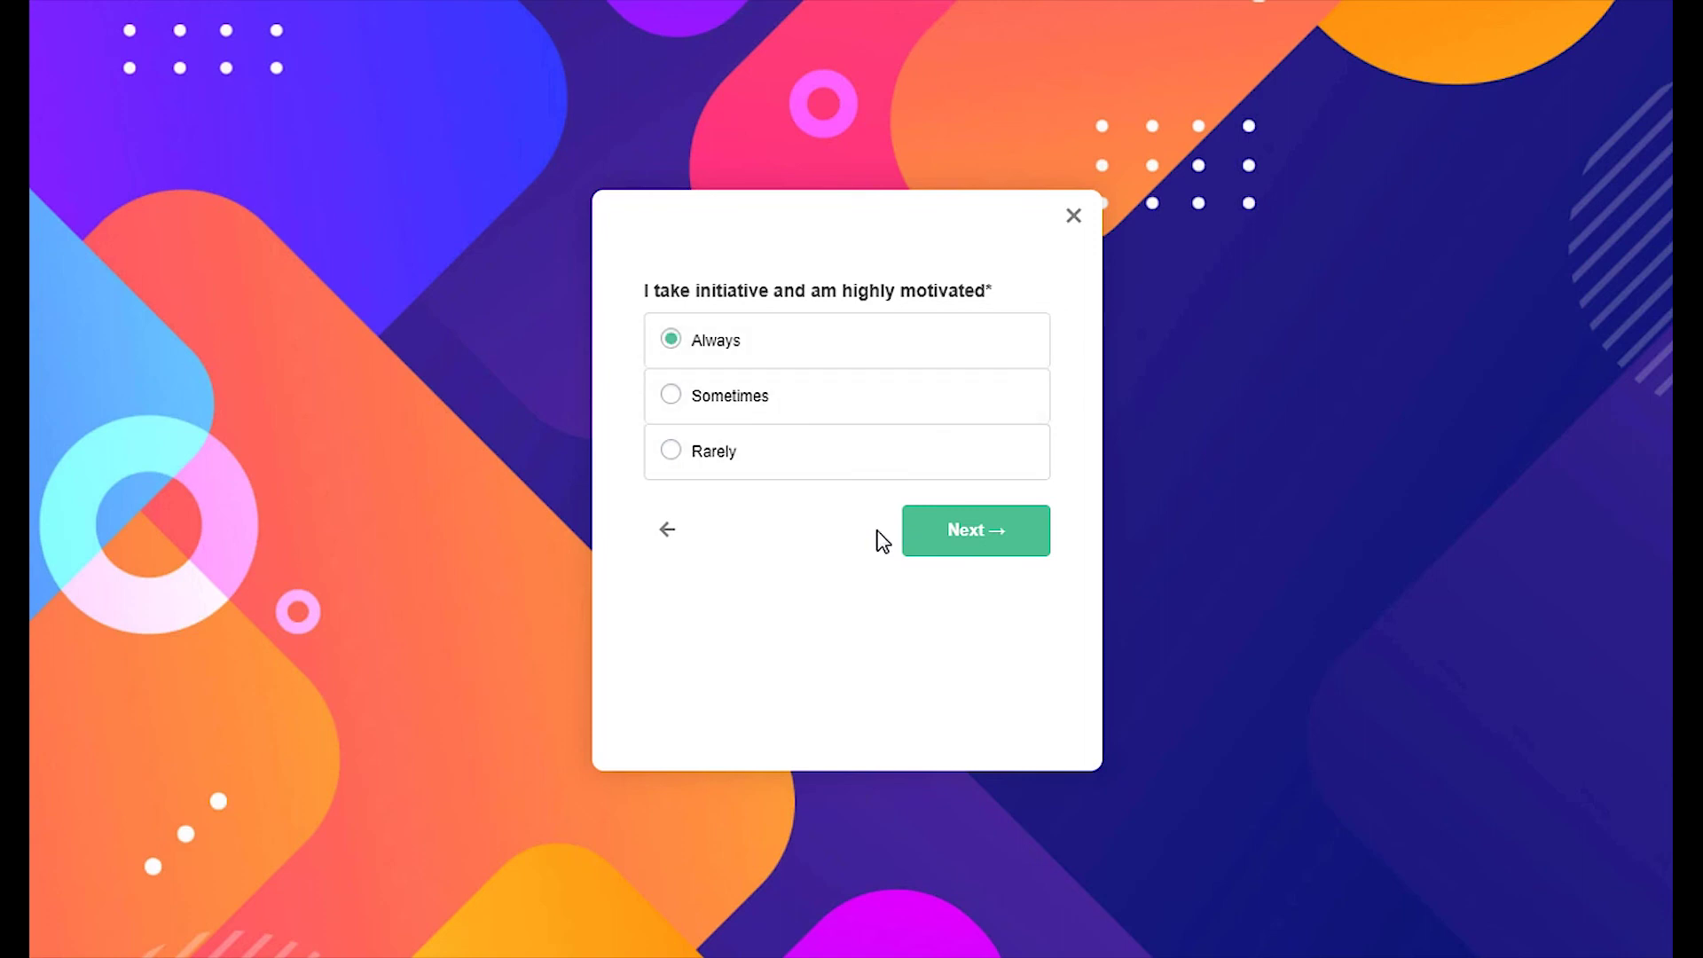
{"action": "left_click", "coordinate": [939, 547]}
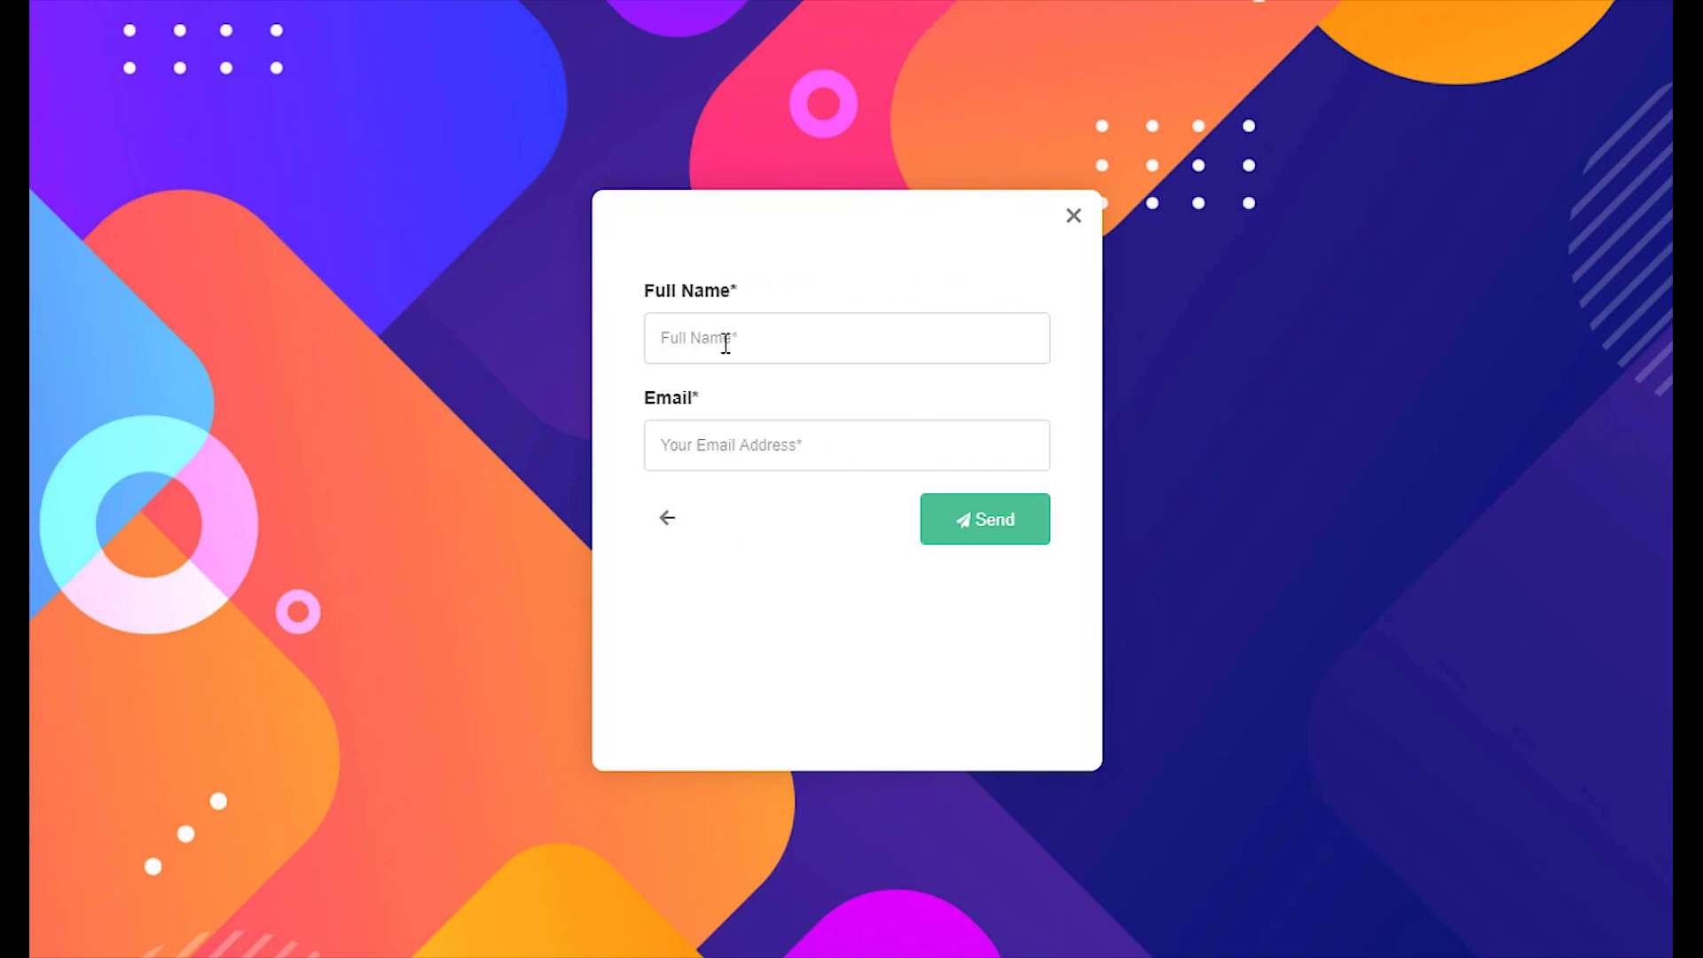
Enter a test full name and email address and send the entry
{"action": "left_click", "coordinate": [729, 332]}
{"action": "type", "text": "John Doe"}
{"action": "key", "text": "Tab"}
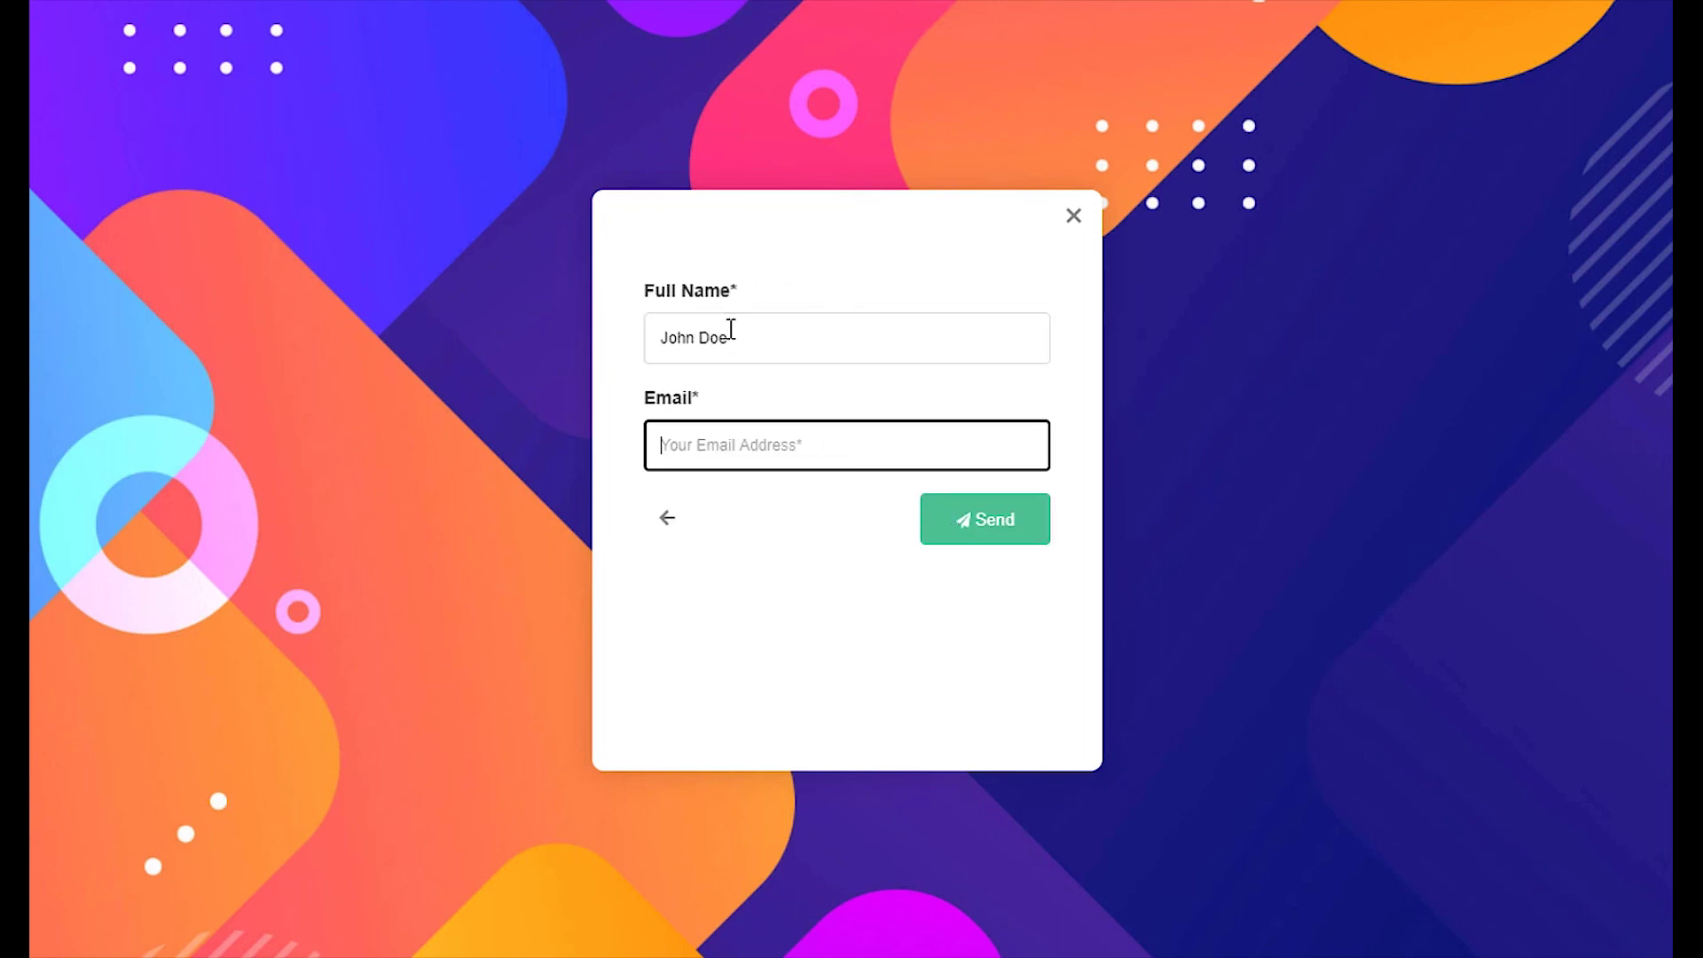
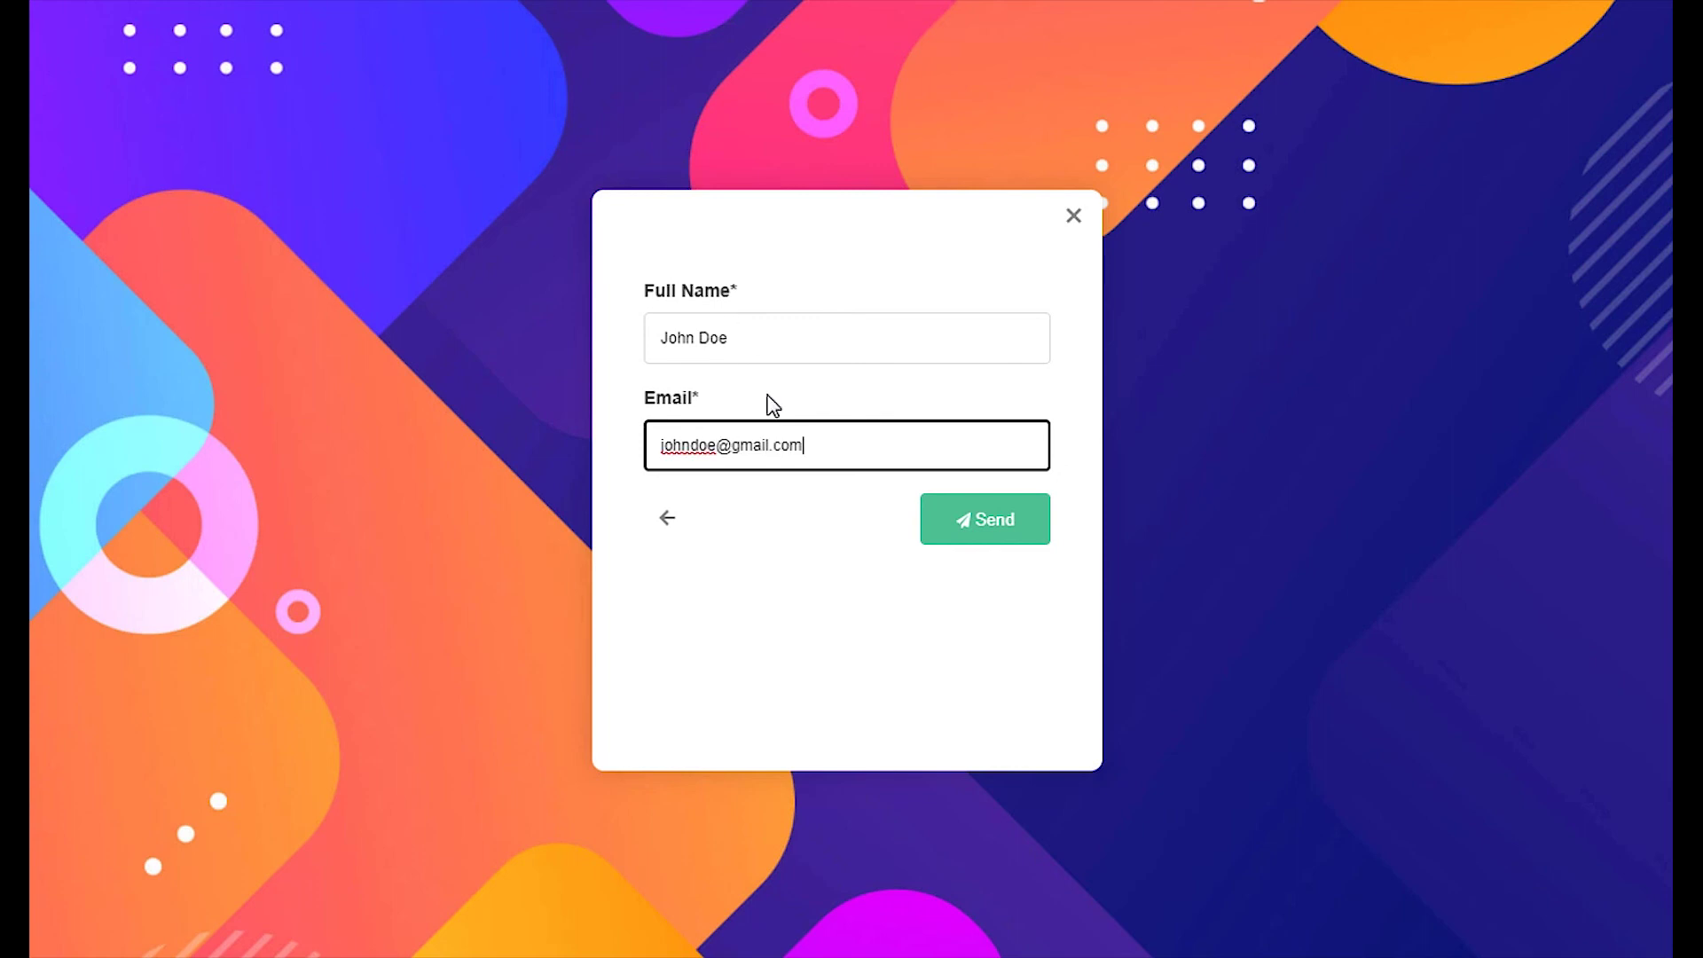
{"action": "left_click", "coordinate": [963, 538]}
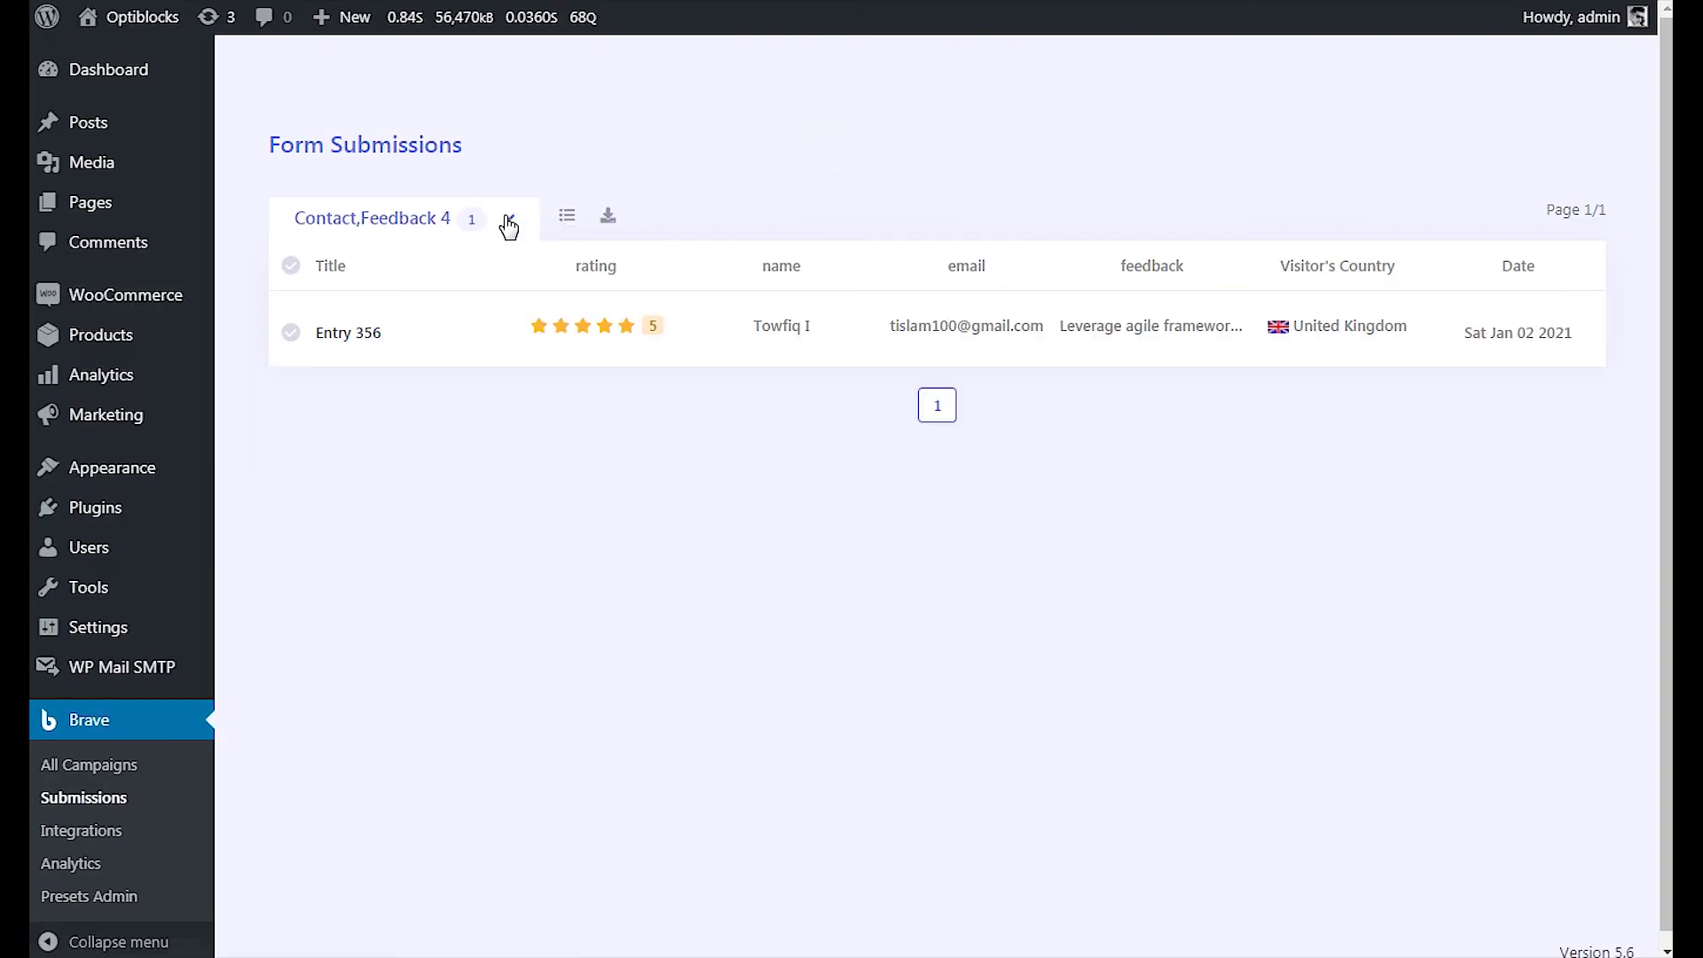
Filter submissions to Emotional Intelligence Quiz and open Entry 25 to view its 25/30 score
{"action": "left_click", "coordinate": [509, 224]}
{"action": "left_click", "coordinate": [470, 450]}
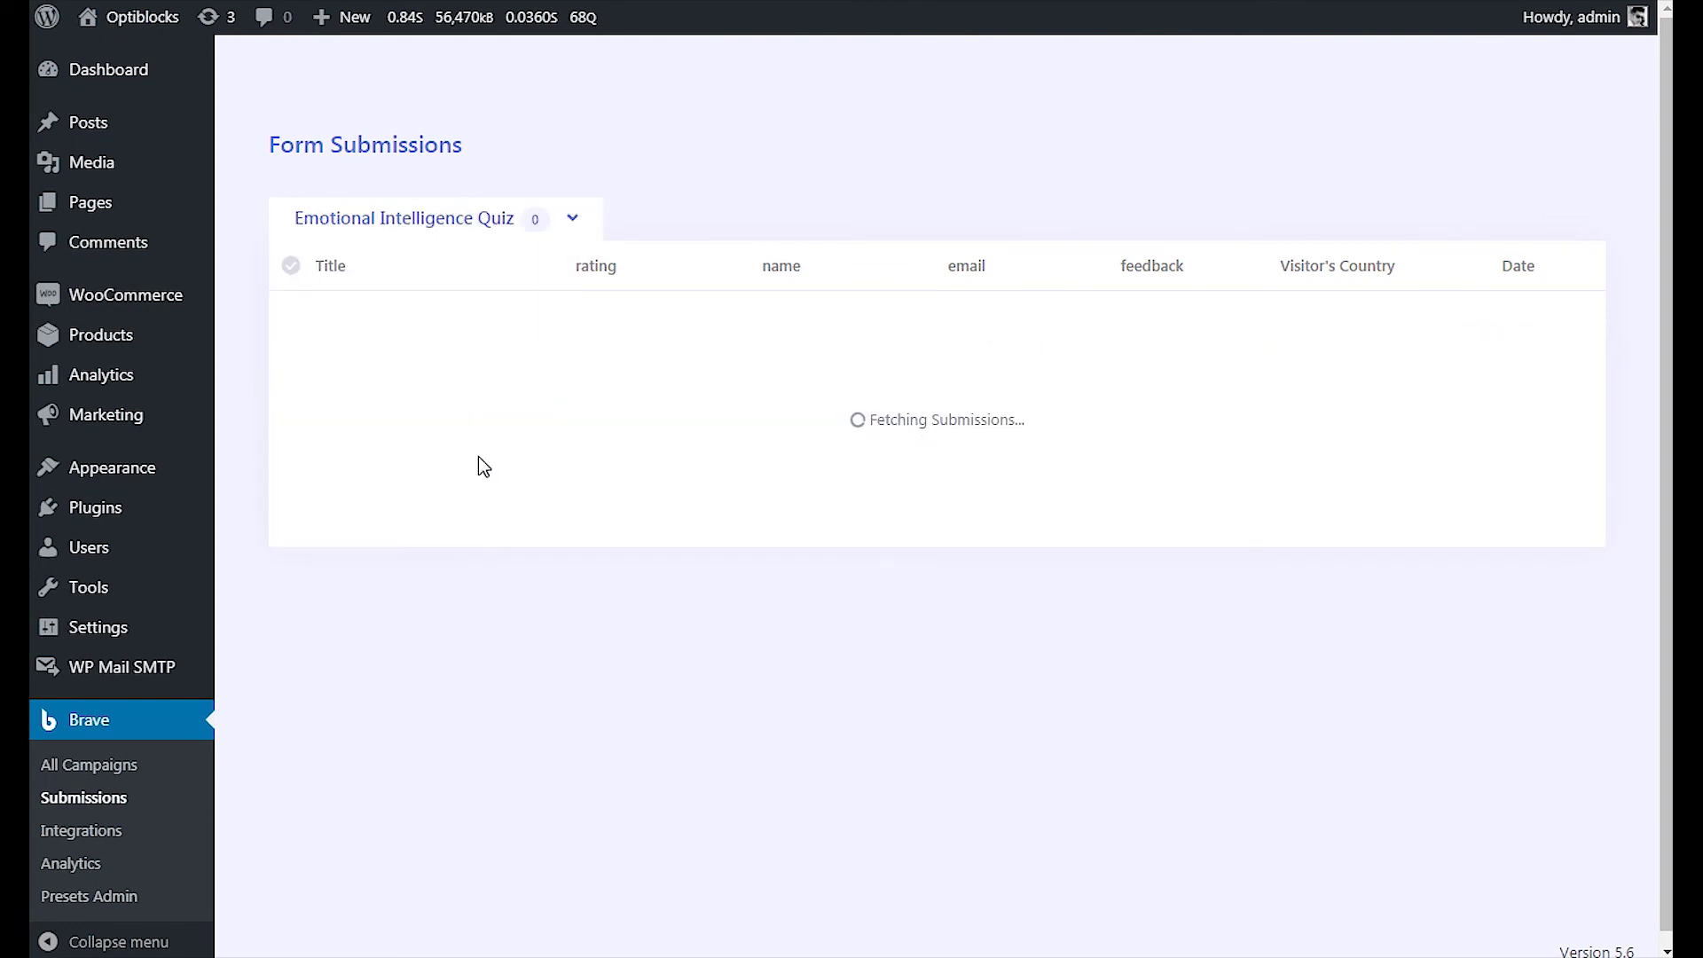
{"action": "left_click", "coordinate": [365, 333]}
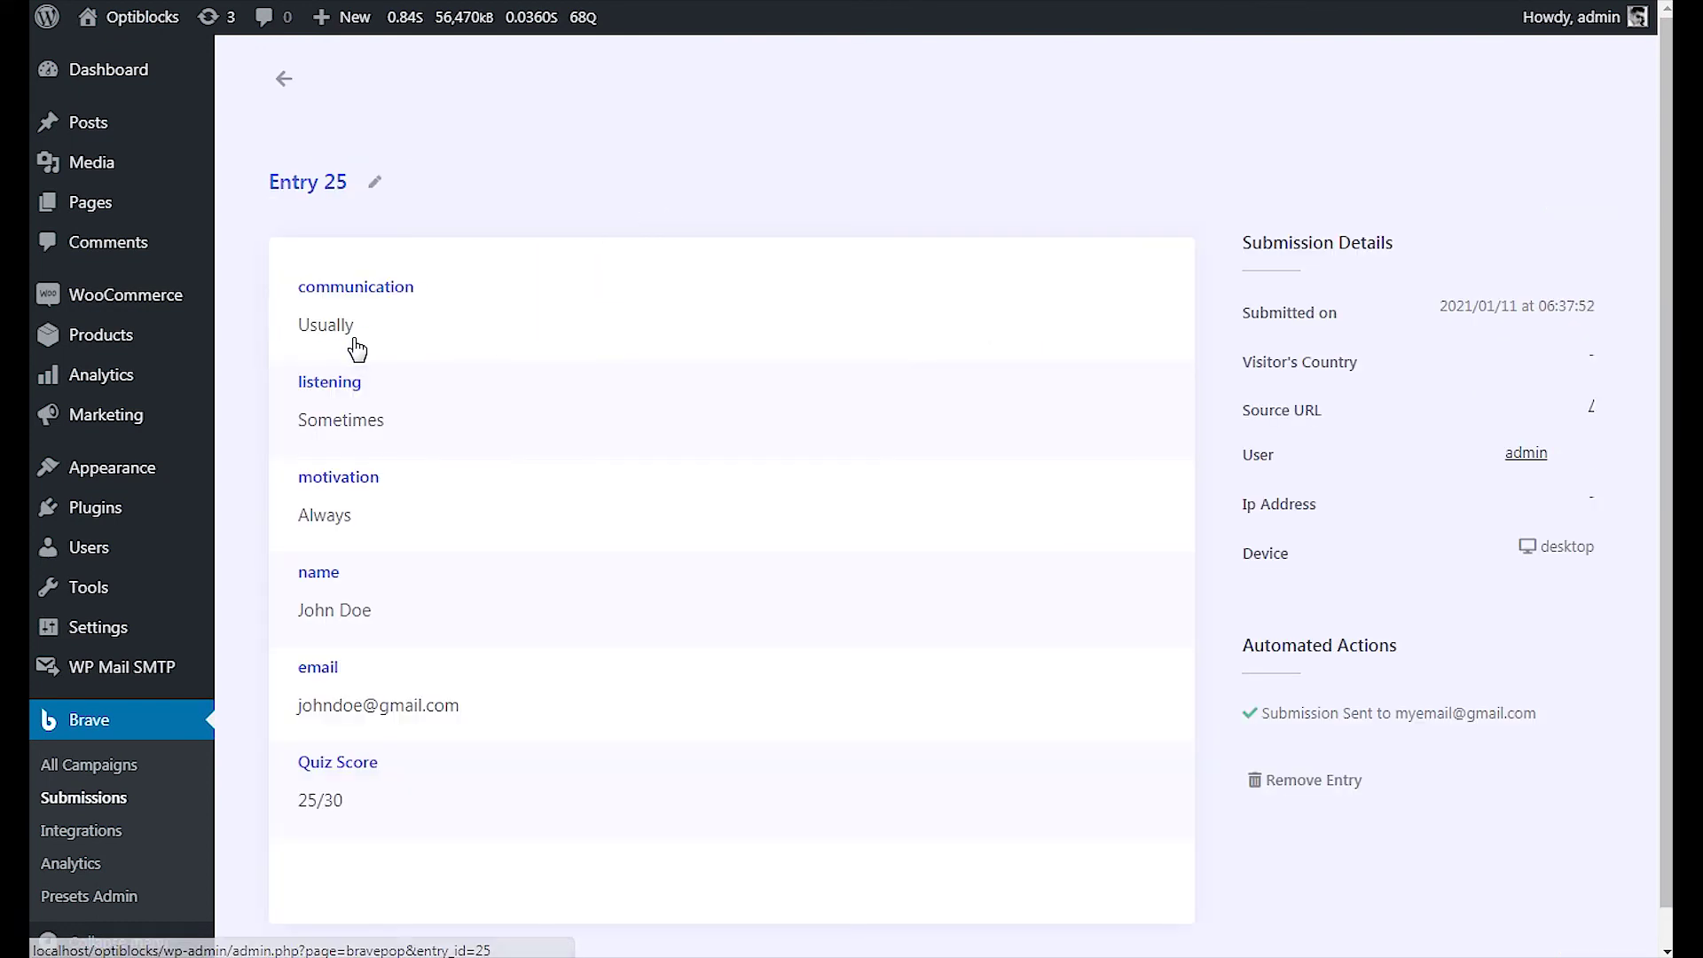
{"action": "scroll", "coordinate": [492, 360], "scroll_direction": "down", "scroll_amount": 1}
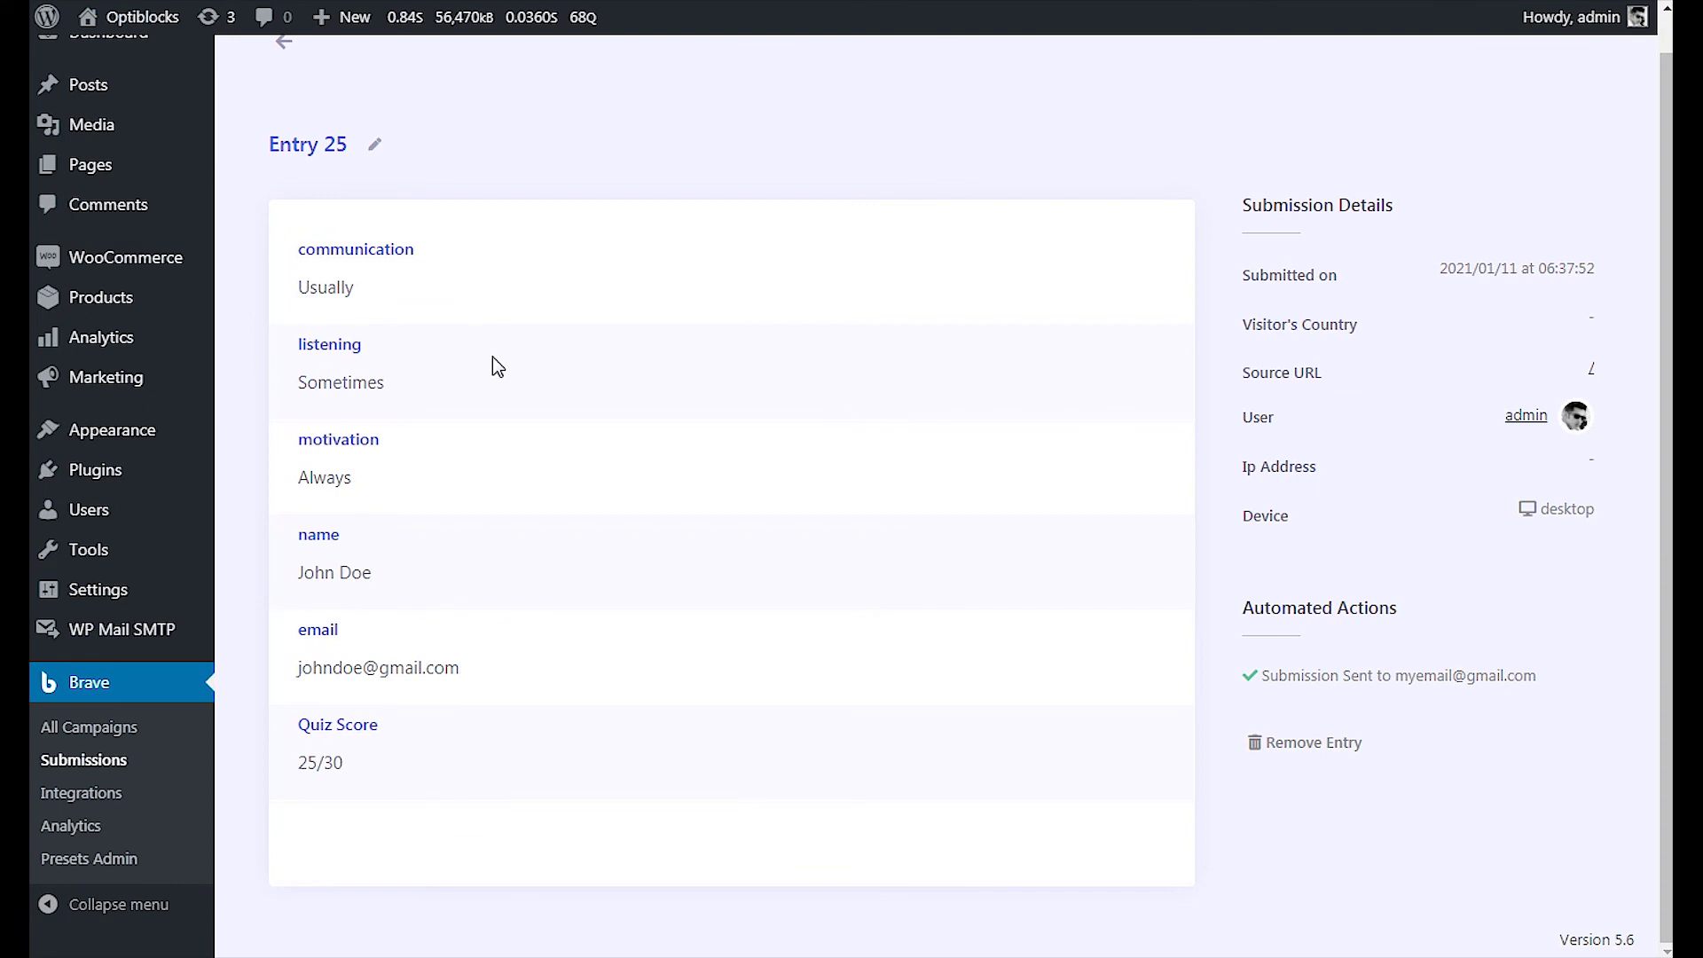